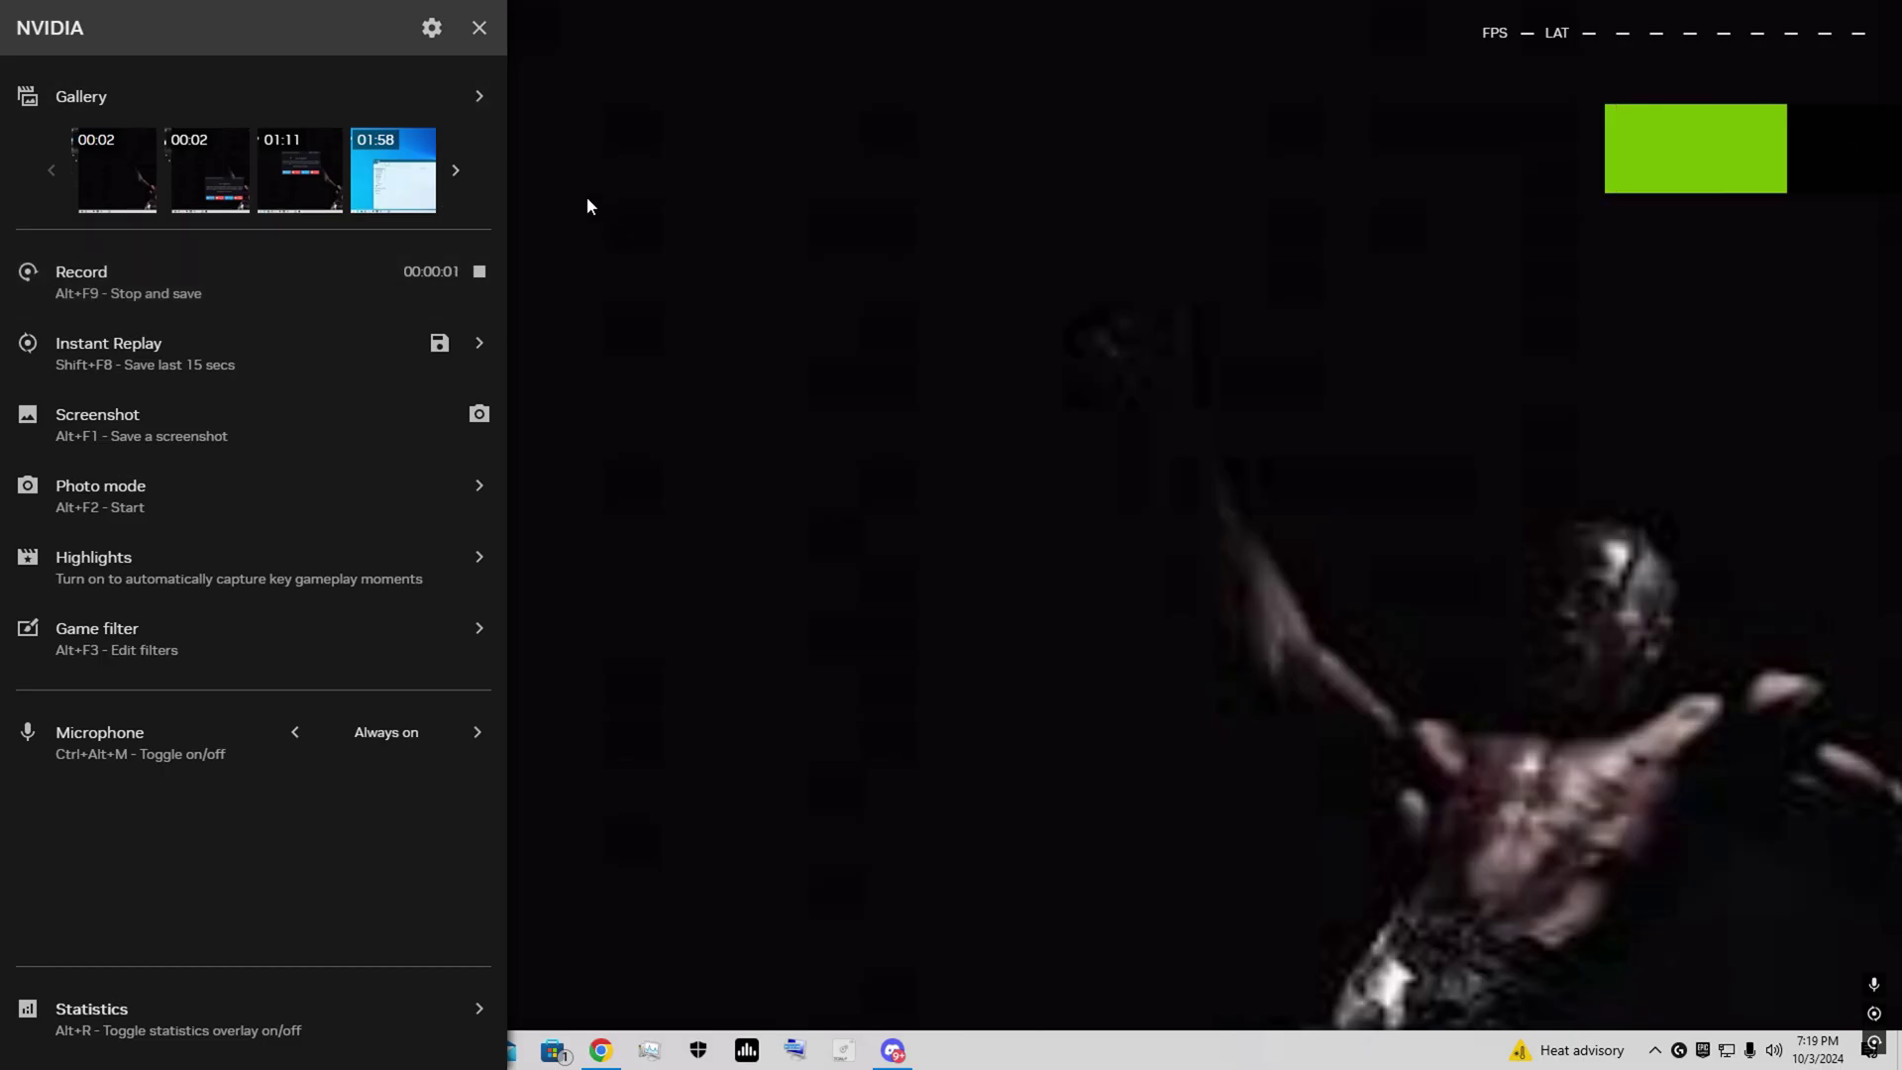
Step: Close the NVIDIA overlay and position the JJSploit window over the Roblox home page
click(586, 196)
drag(590, 177, 894, 581)
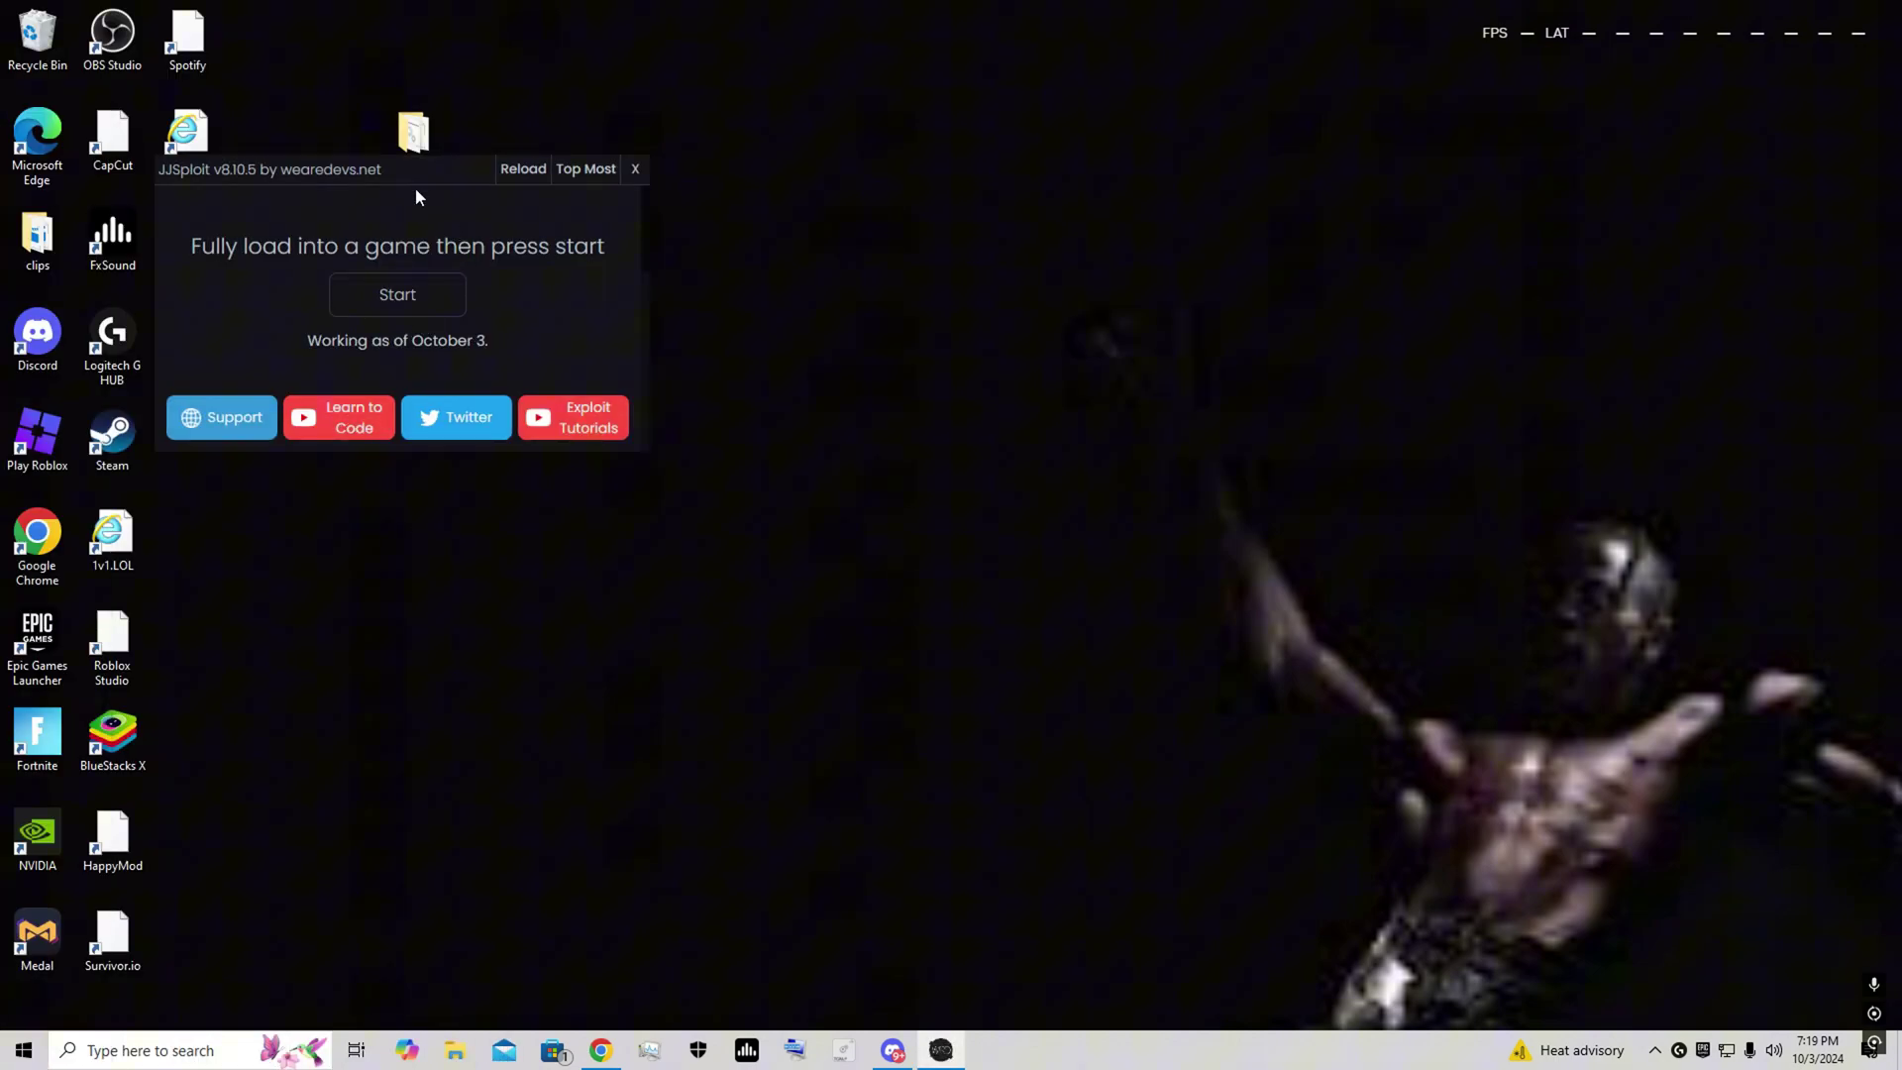
drag(422, 203, 975, 244)
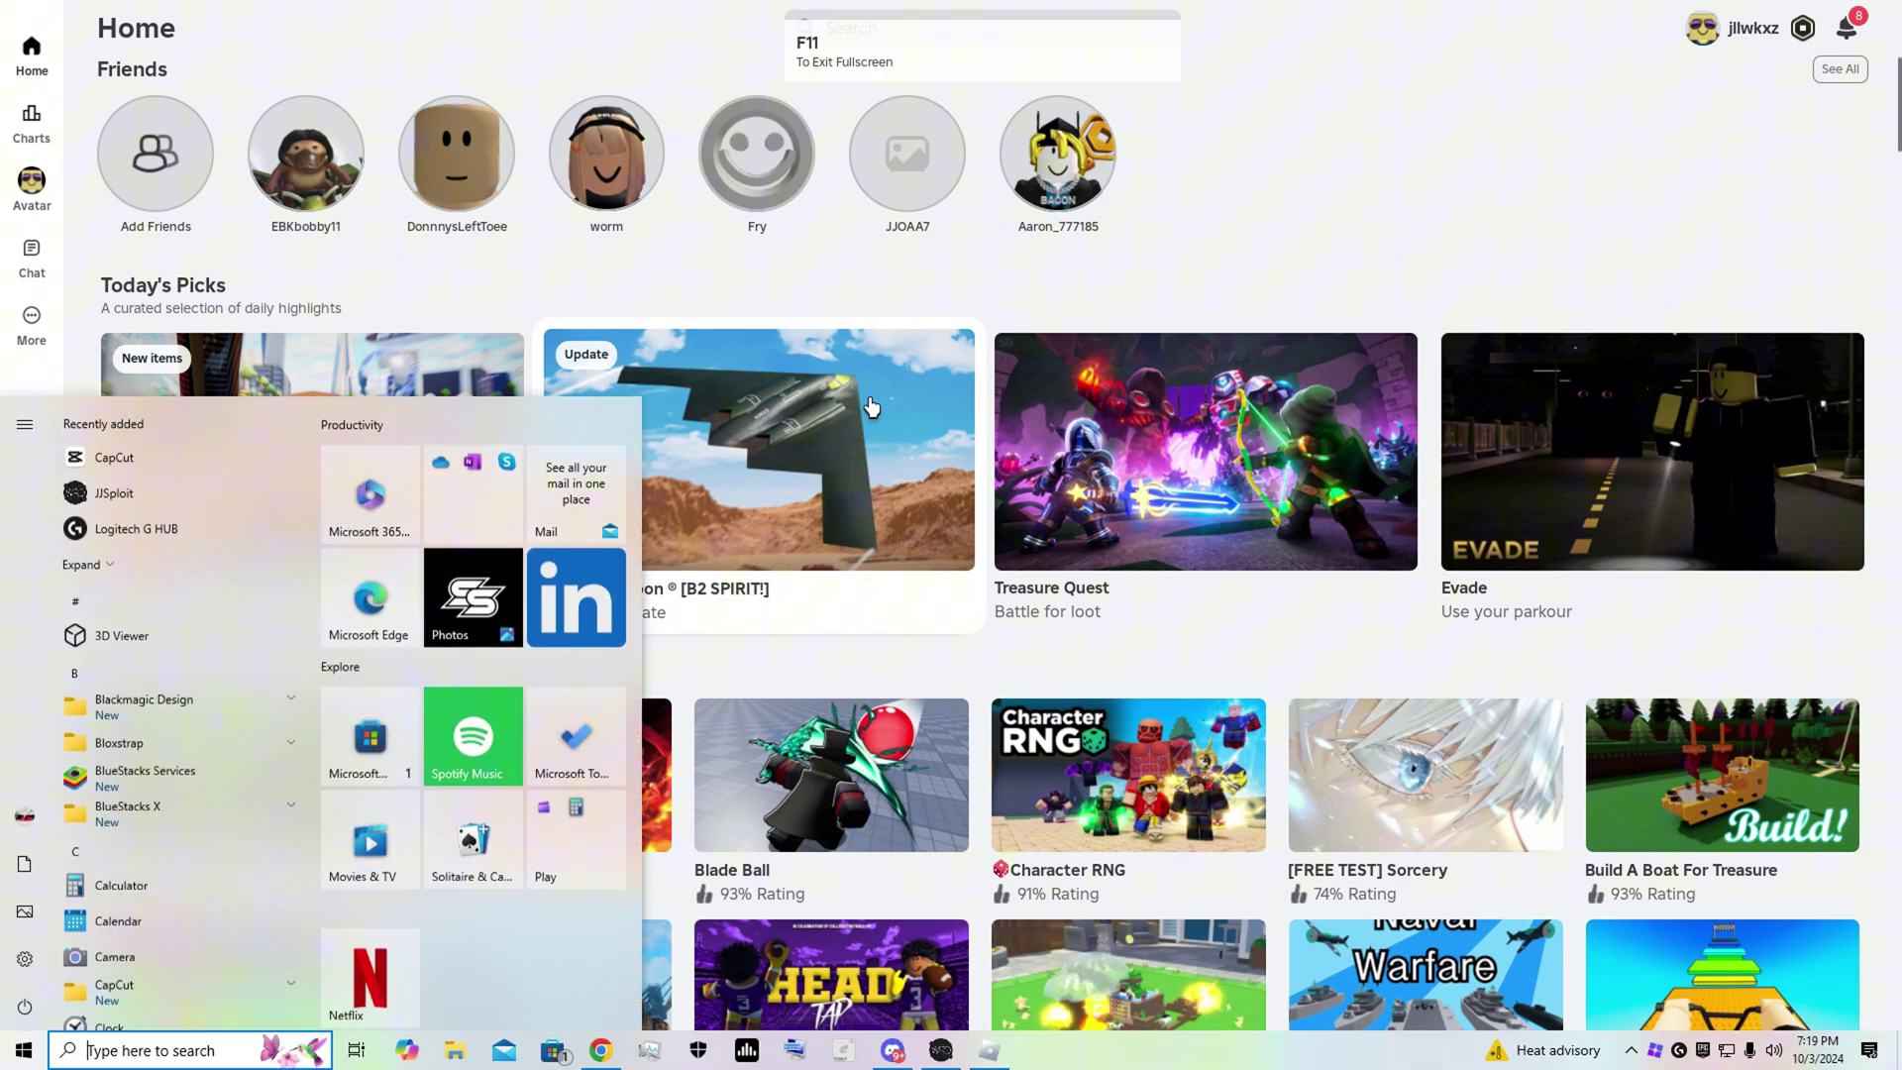
click(939, 1049)
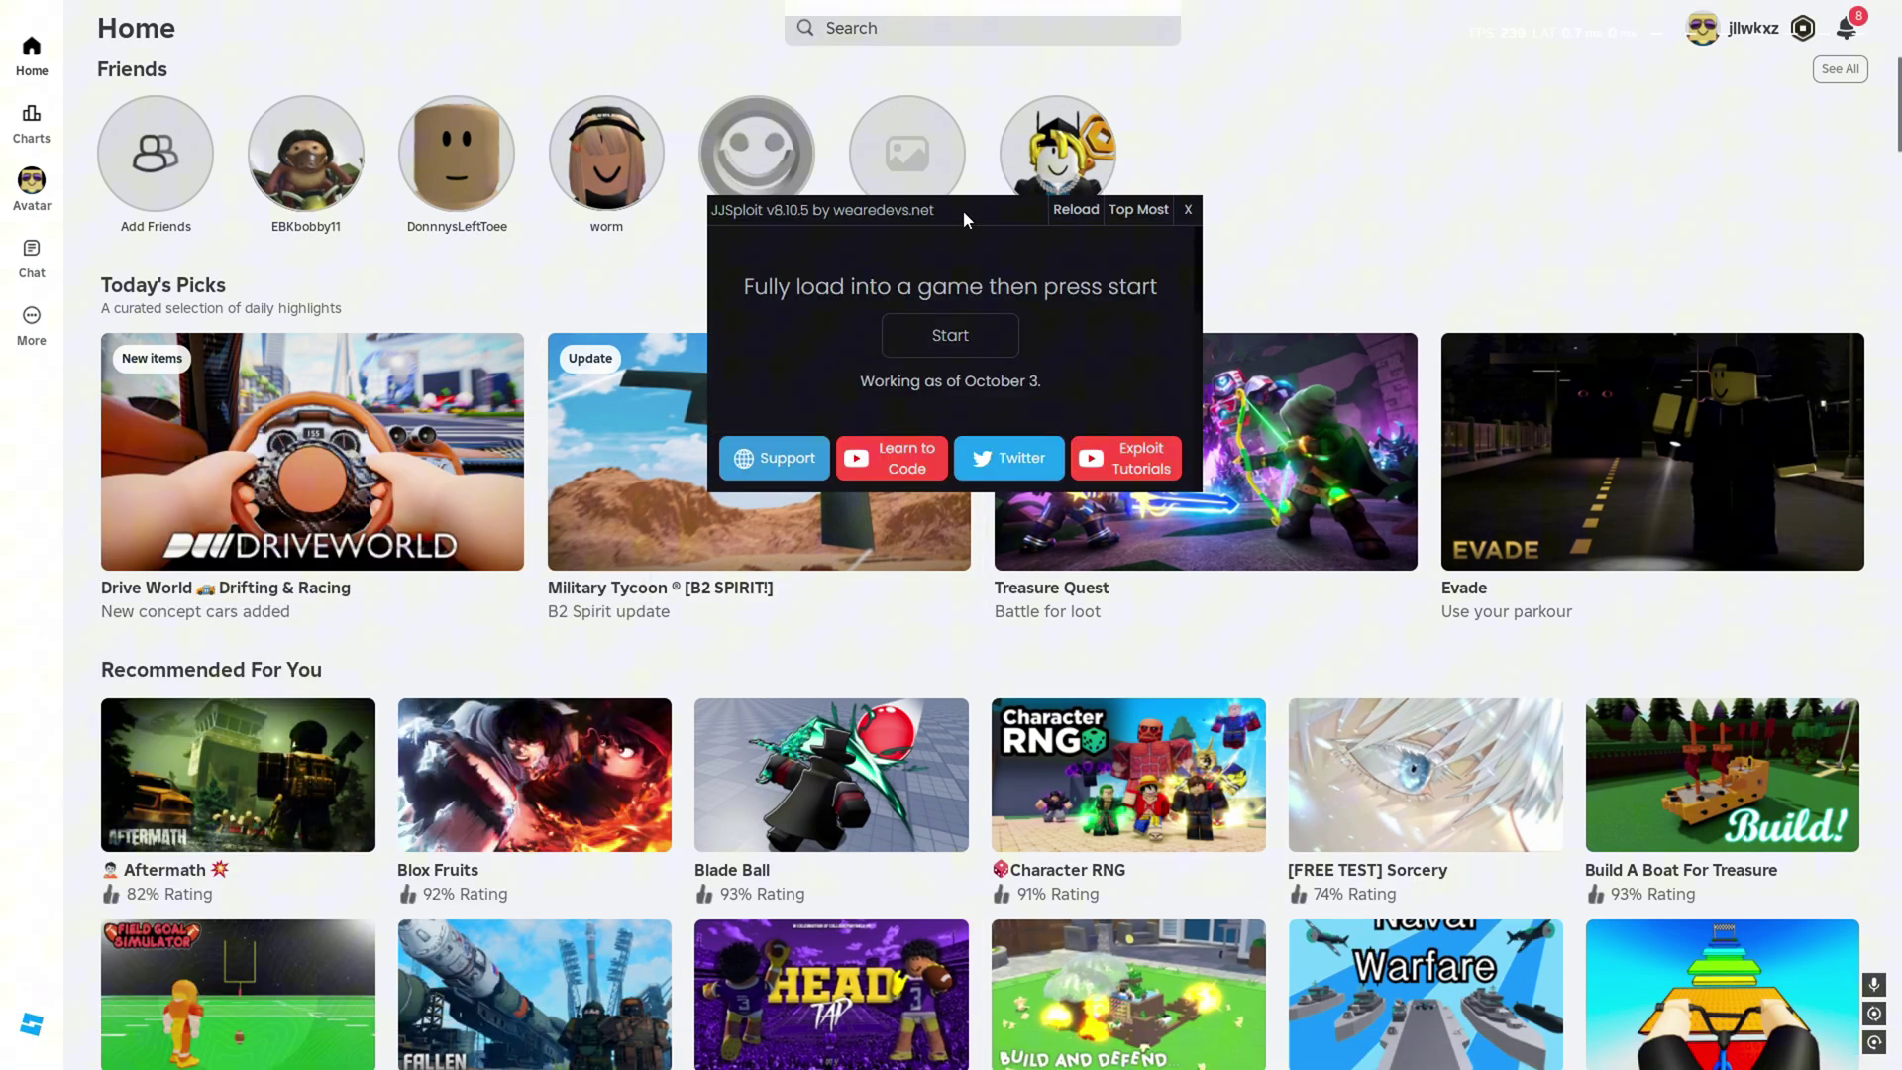
mouse_move(963, 210)
mouse_down()
mouse_move(1190, 555)
mouse_move(987, 312)
mouse_up()
key(super)
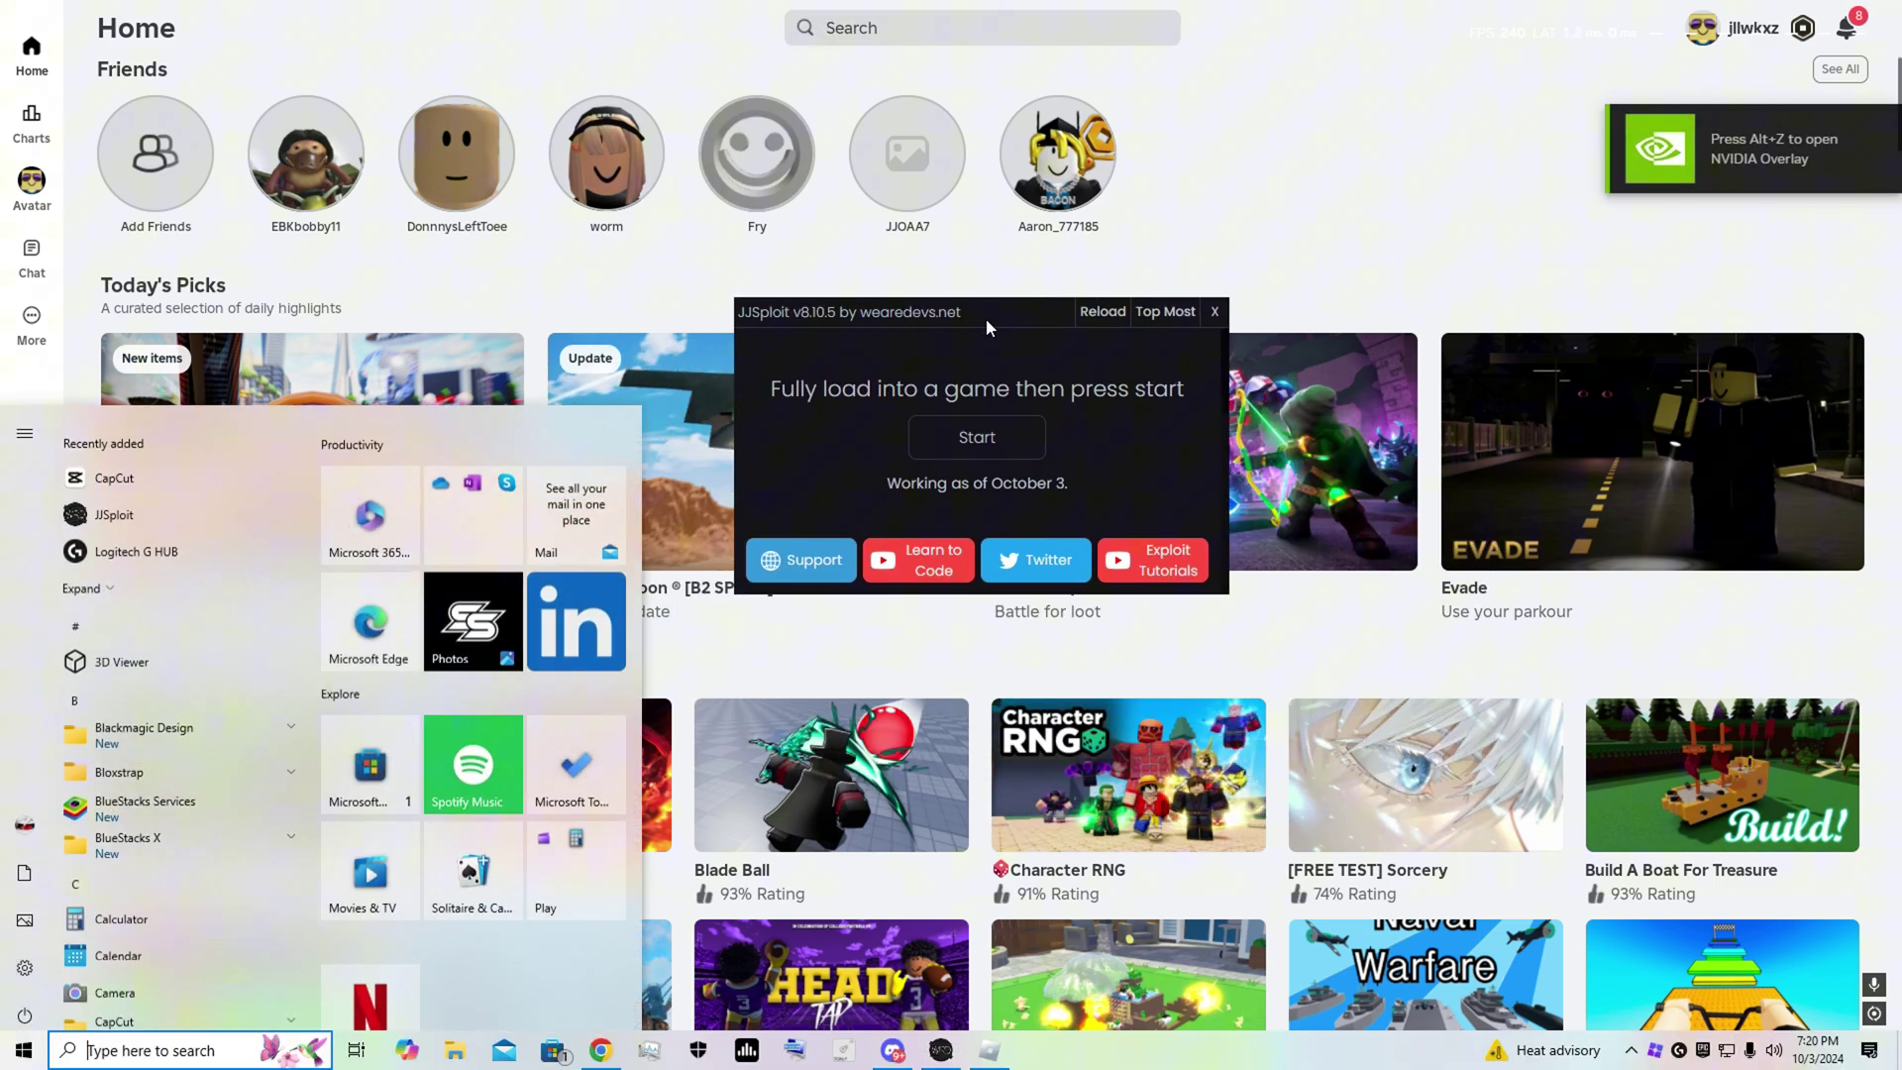
Step: Open Discord's verify channel and preview, then close, the Jun1xrwyd image
click(897, 1052)
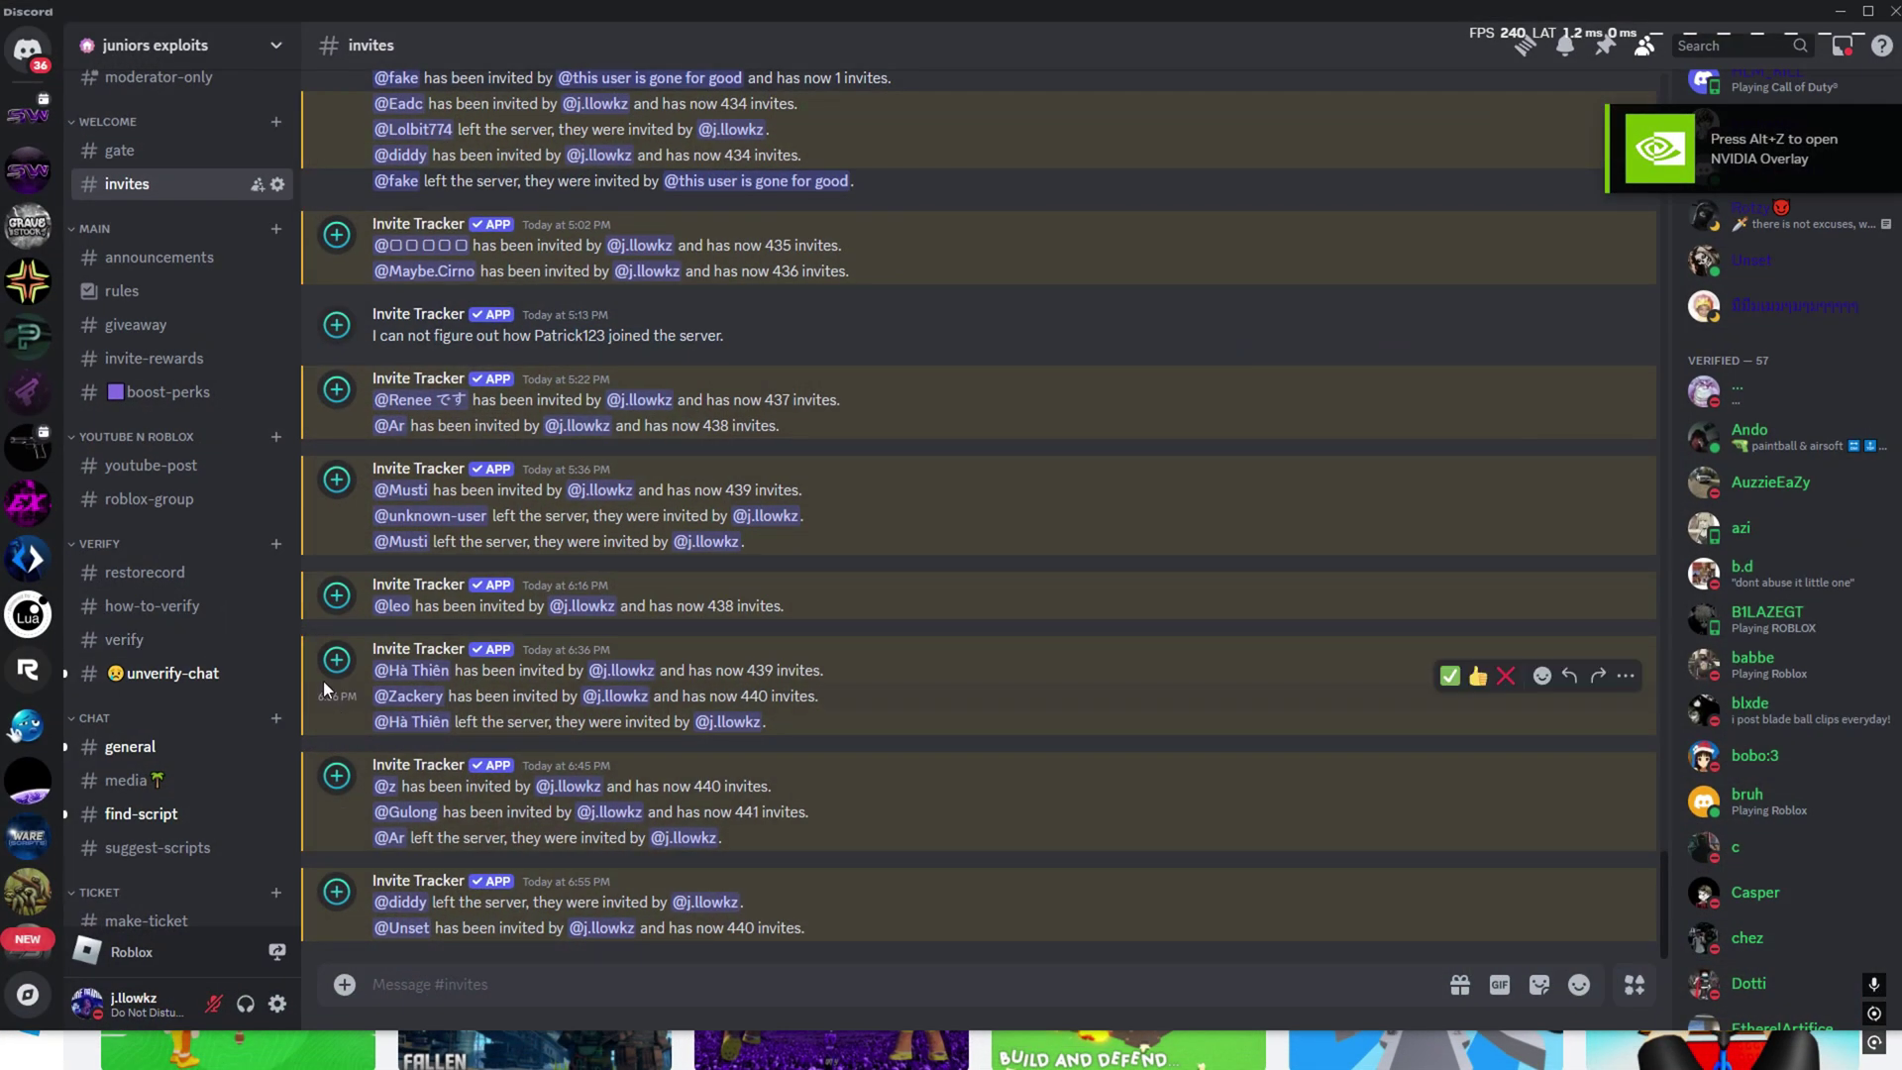
scroll(113, 704, down, 3)
scroll(151, 443, up, 2)
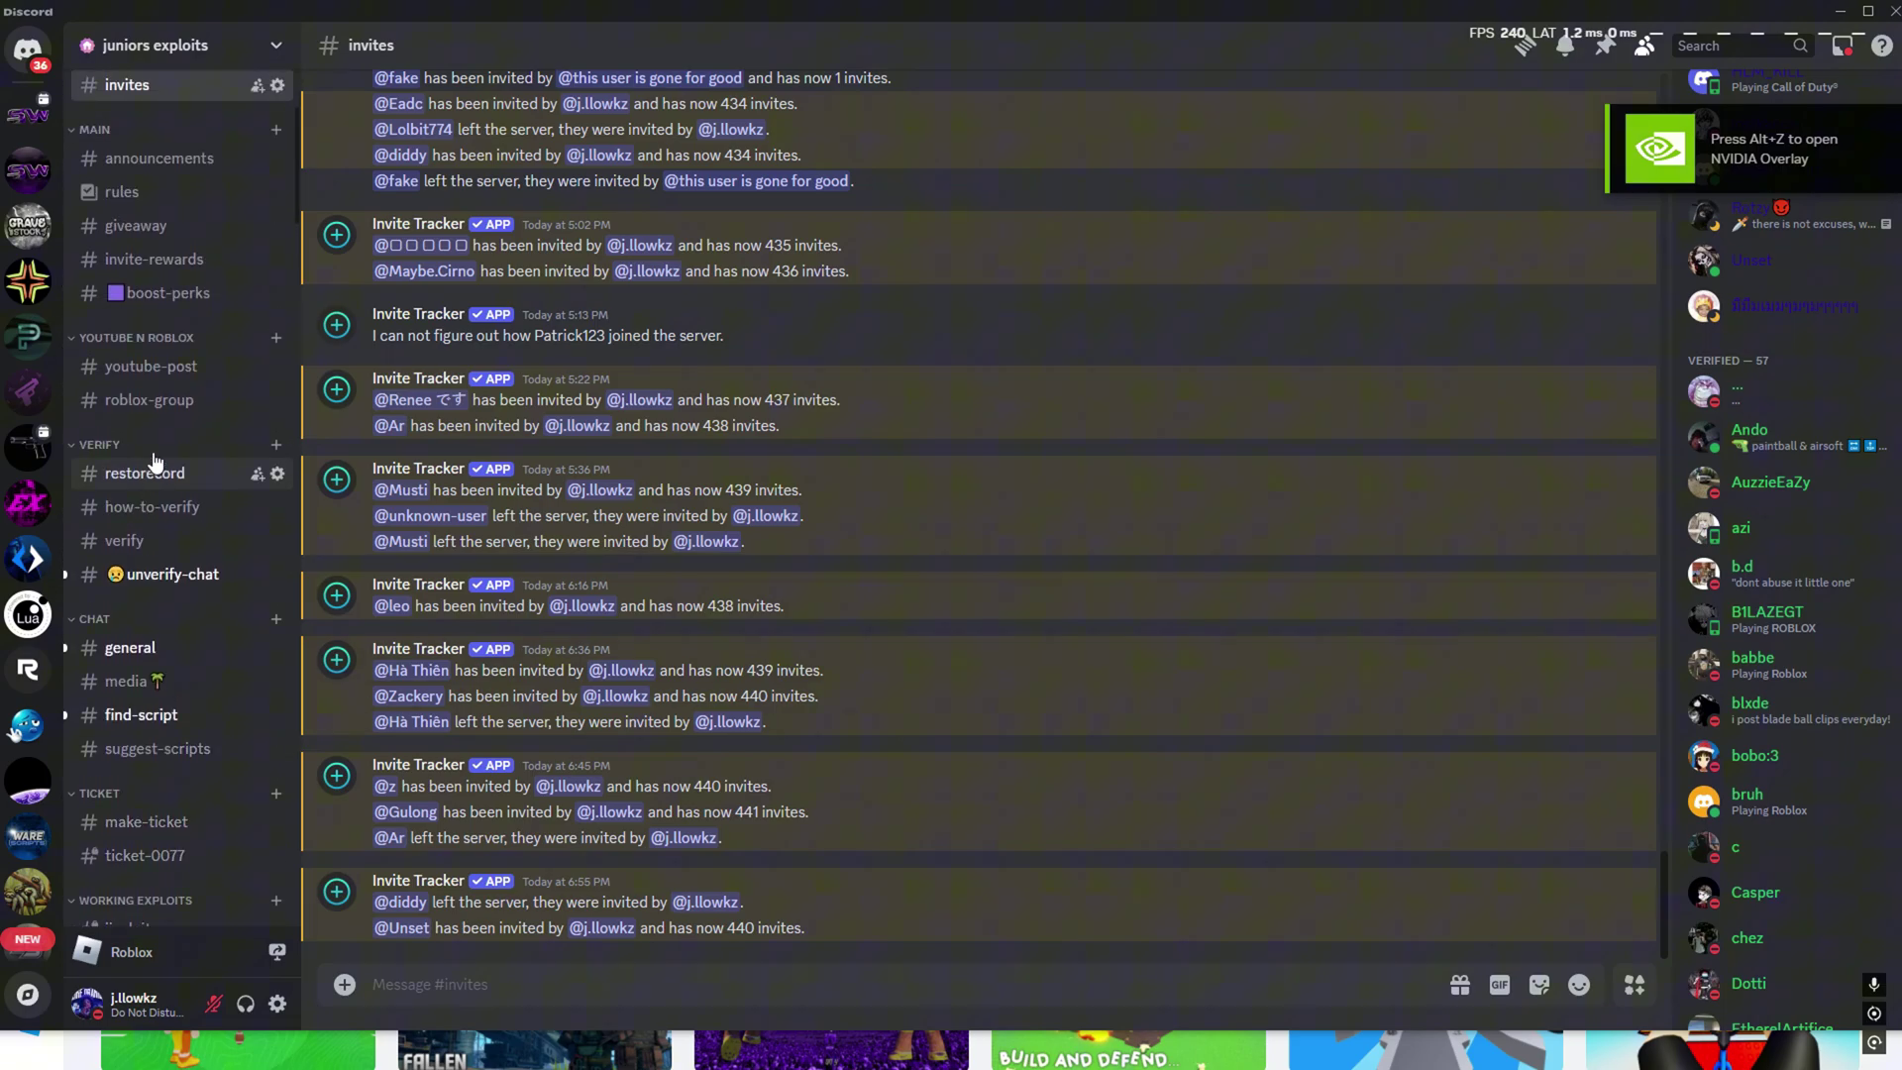
click(142, 542)
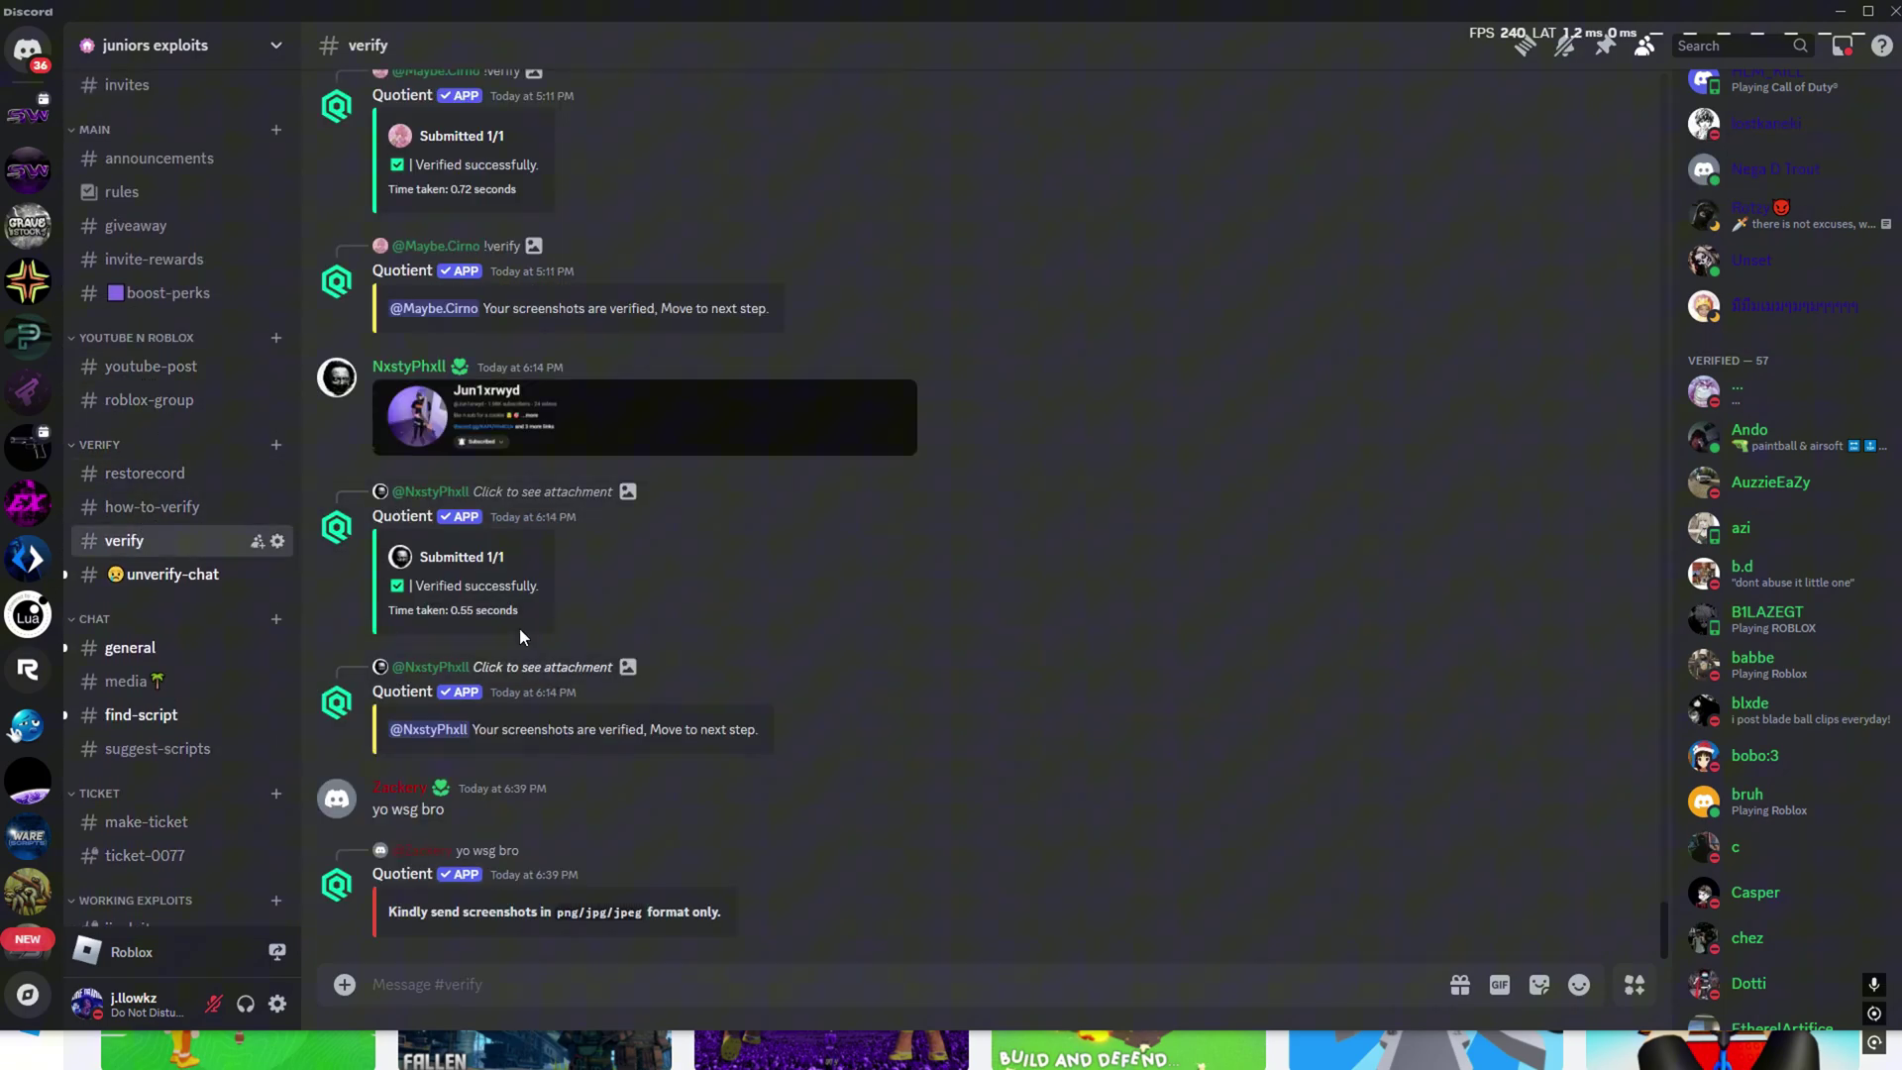
click(421, 423)
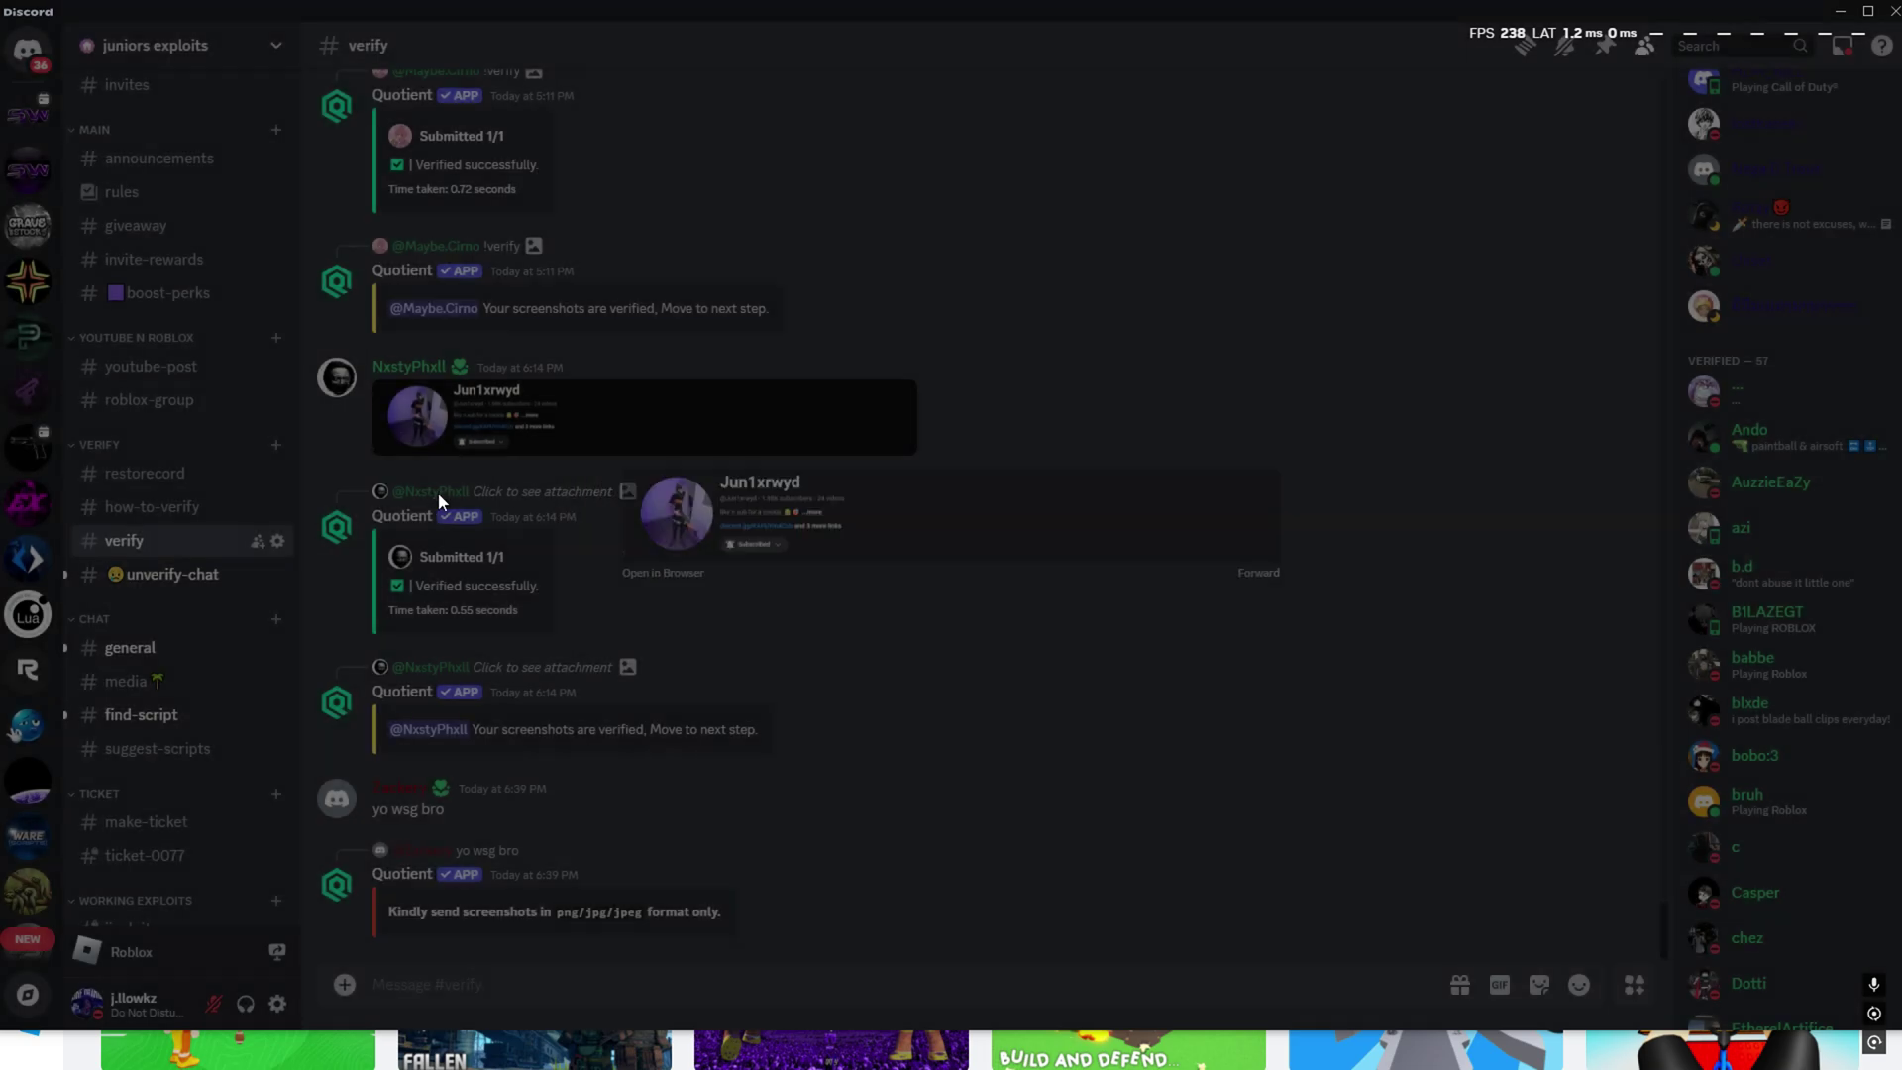
click(439, 491)
mouse_move(146, 821)
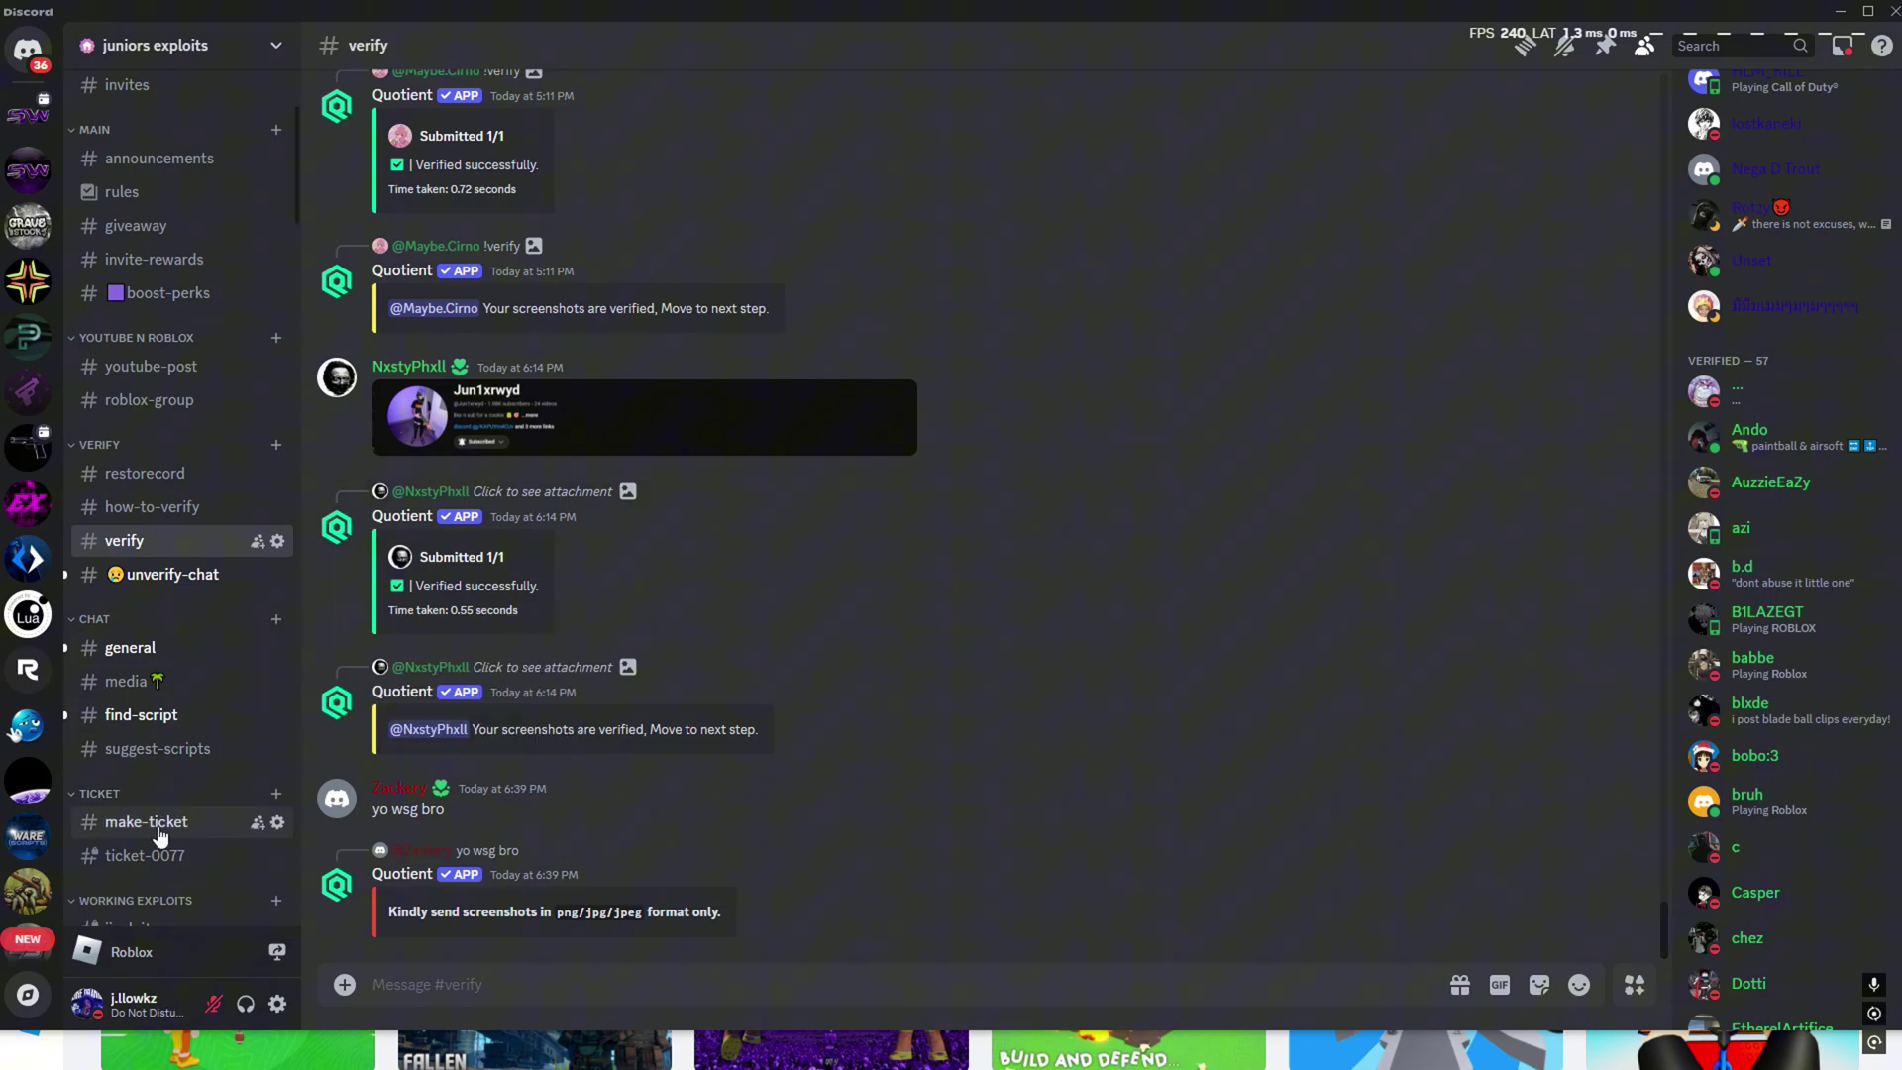
scroll(170, 713, down, 3)
Step: Glance at the solara channel and settle on the jjsploit channel
click(188, 766)
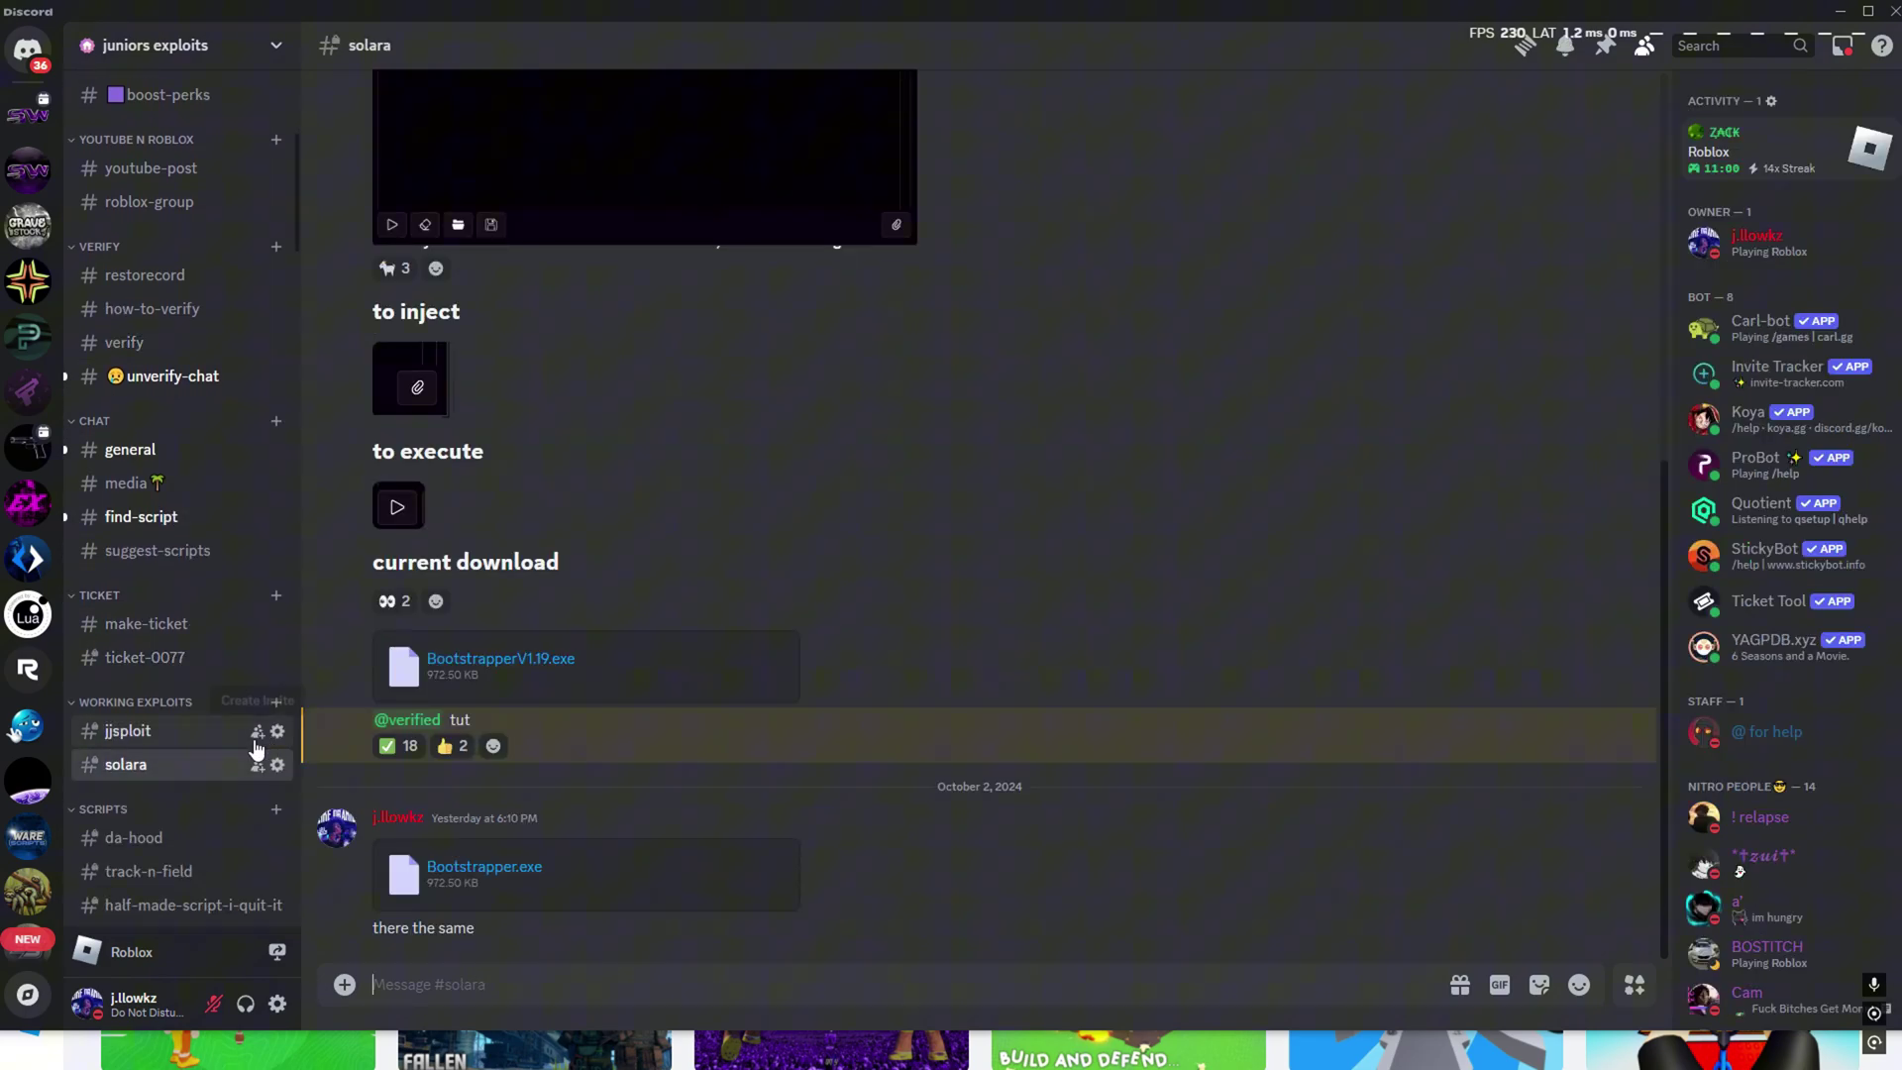
click(207, 766)
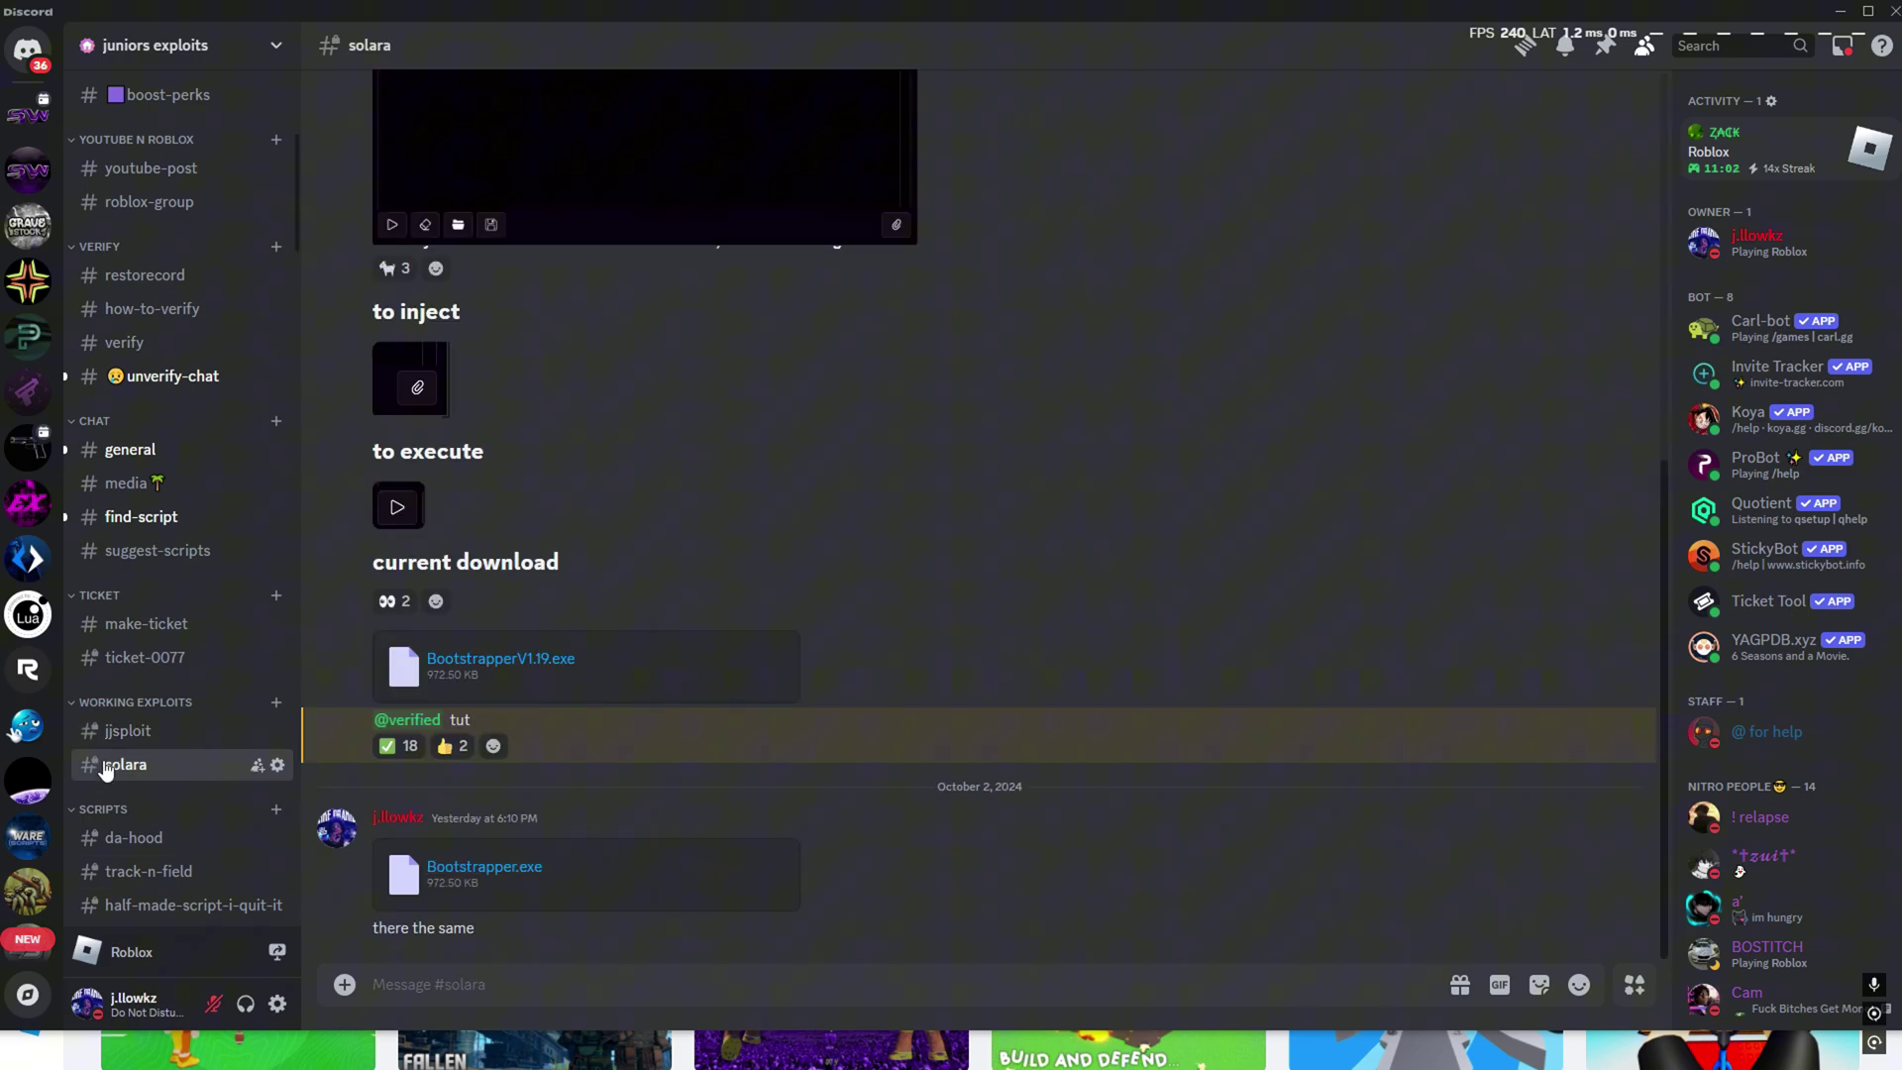
click(128, 731)
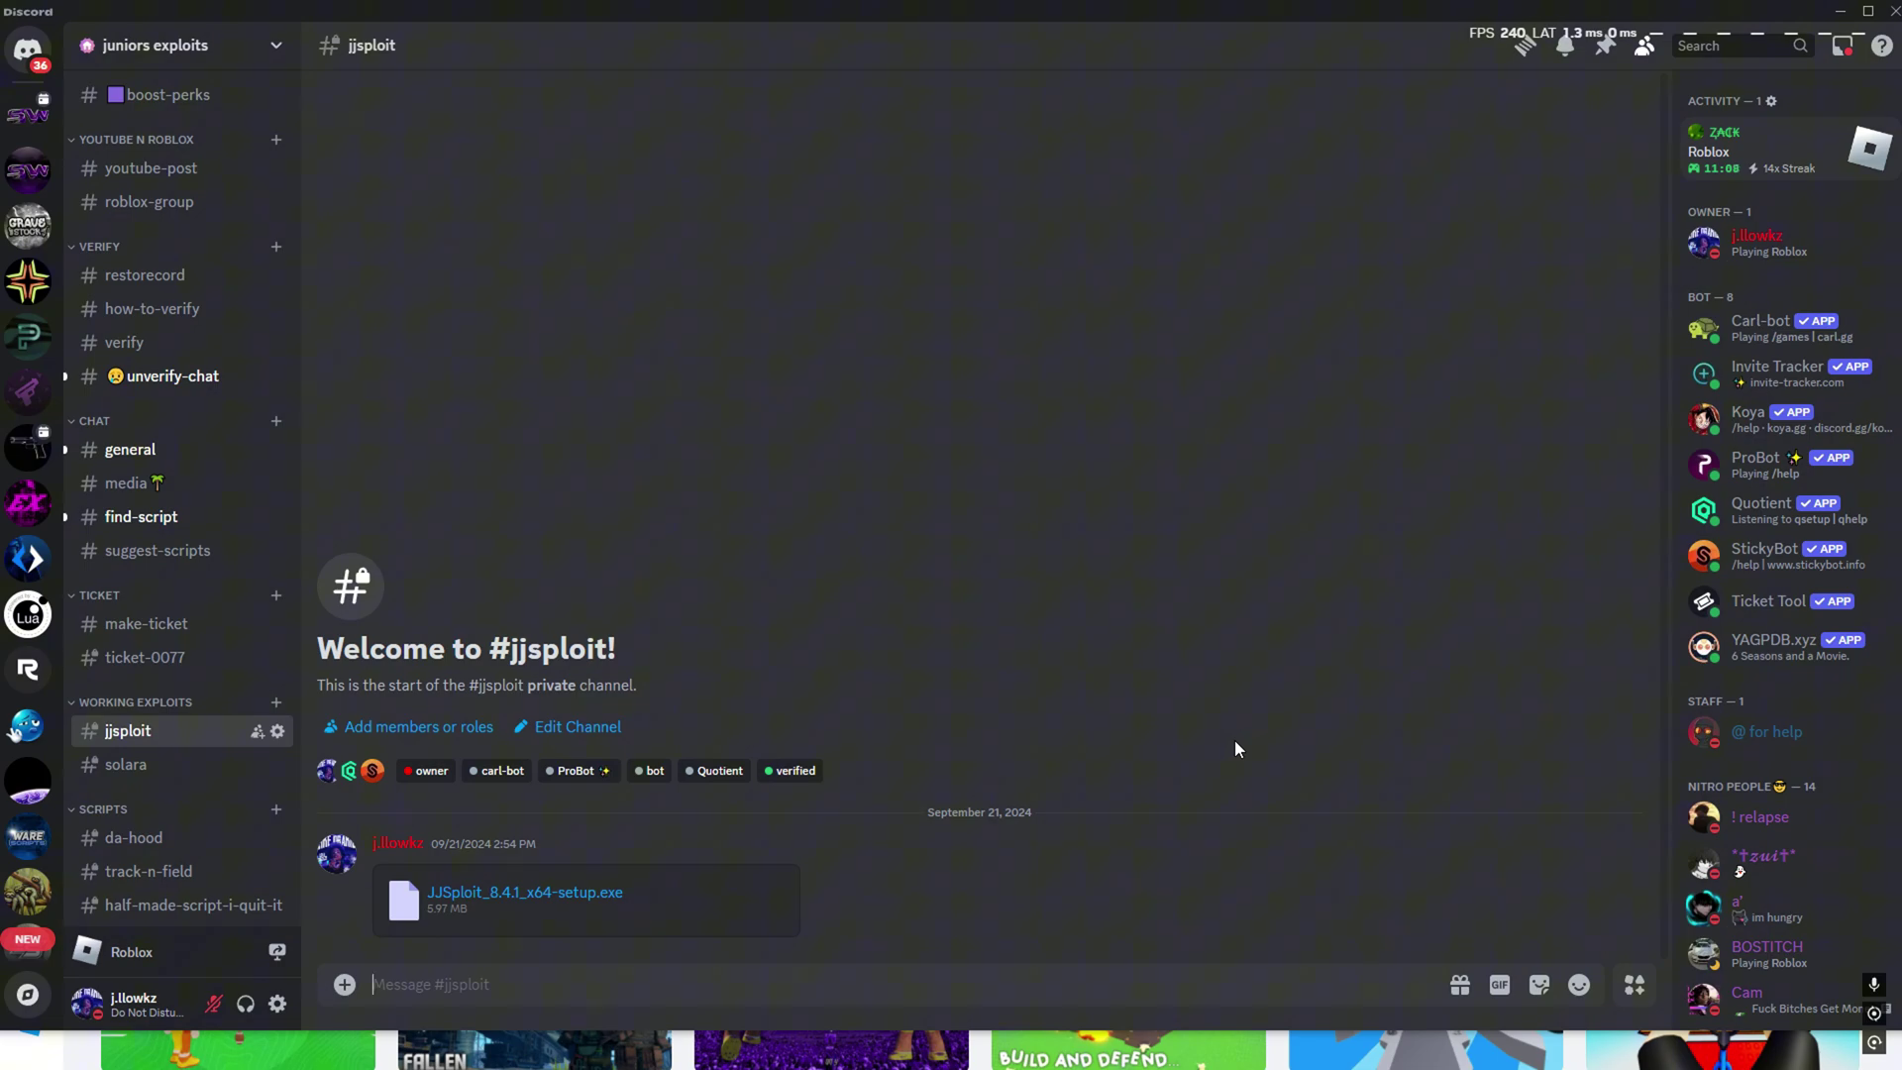
key(super)
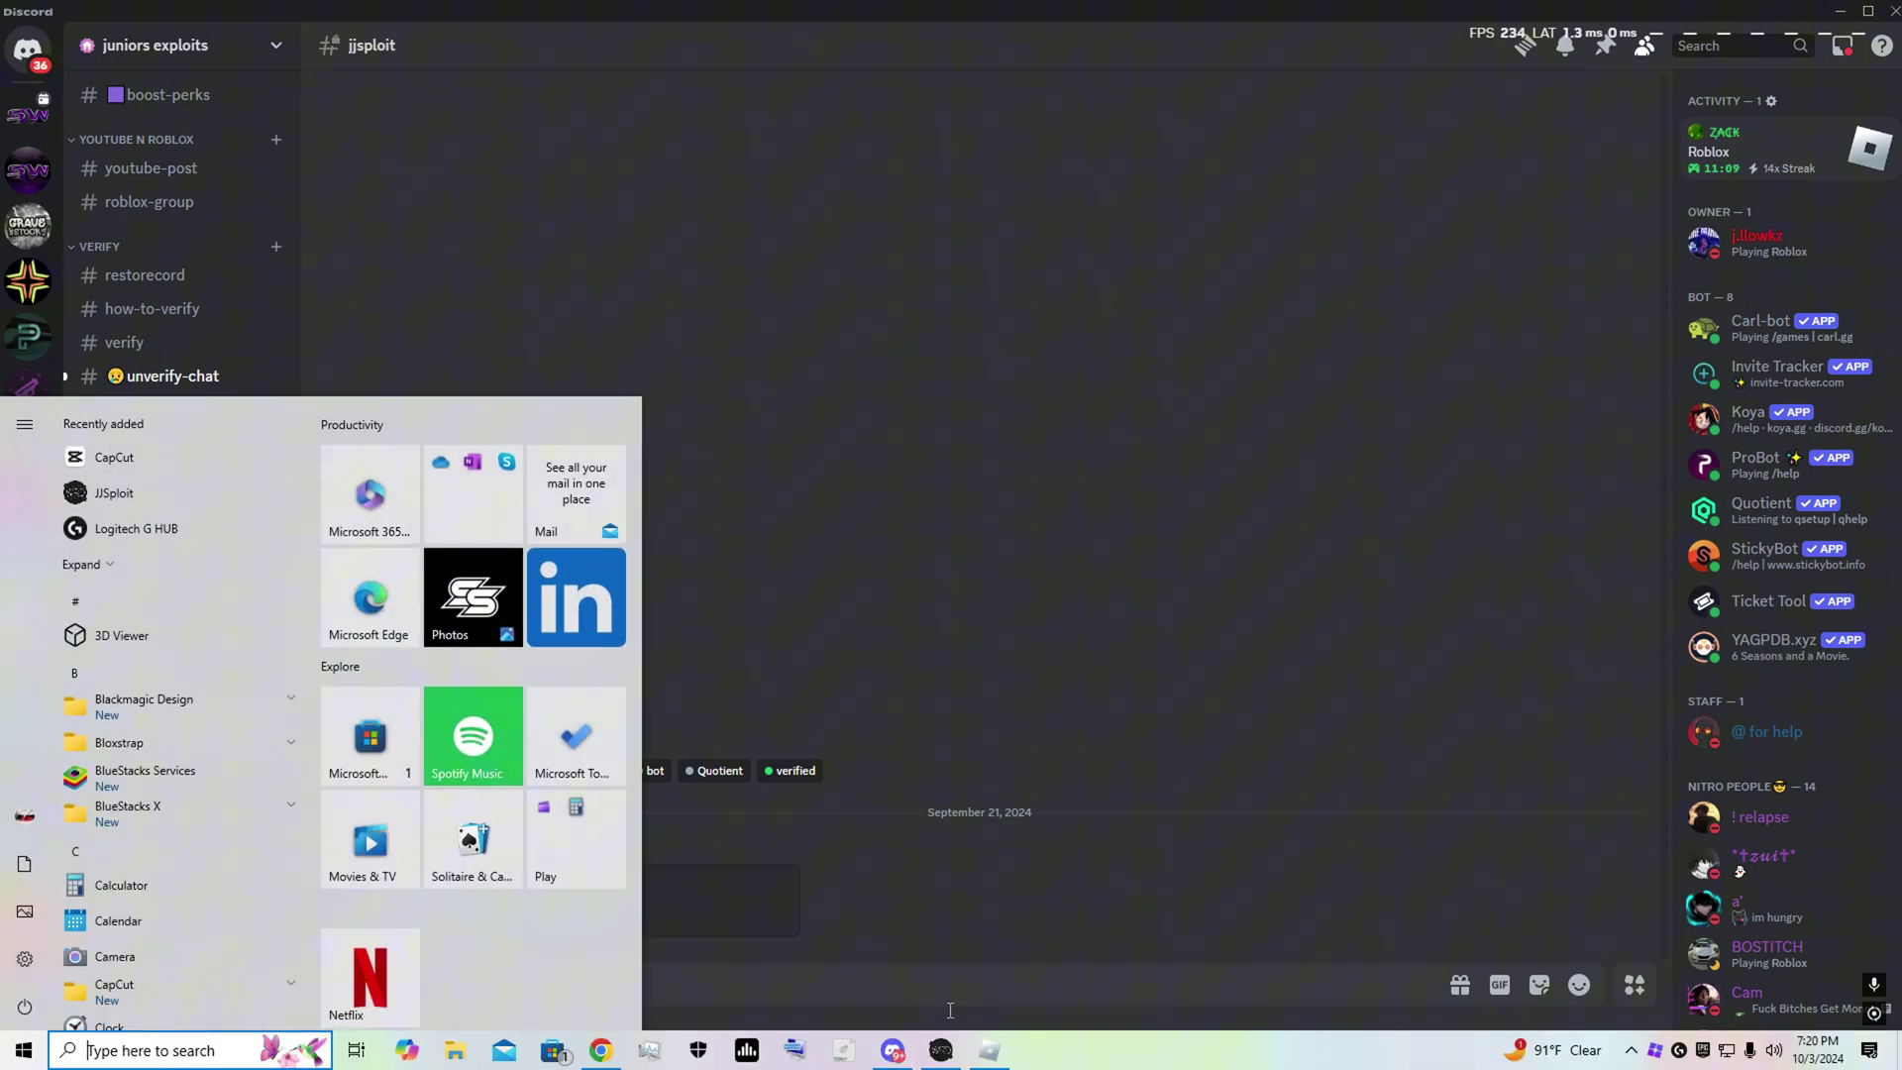
Step: Start JJSploit and launch 'a literal baseplate' from the Roblox home page's Continue row
click(940, 1052)
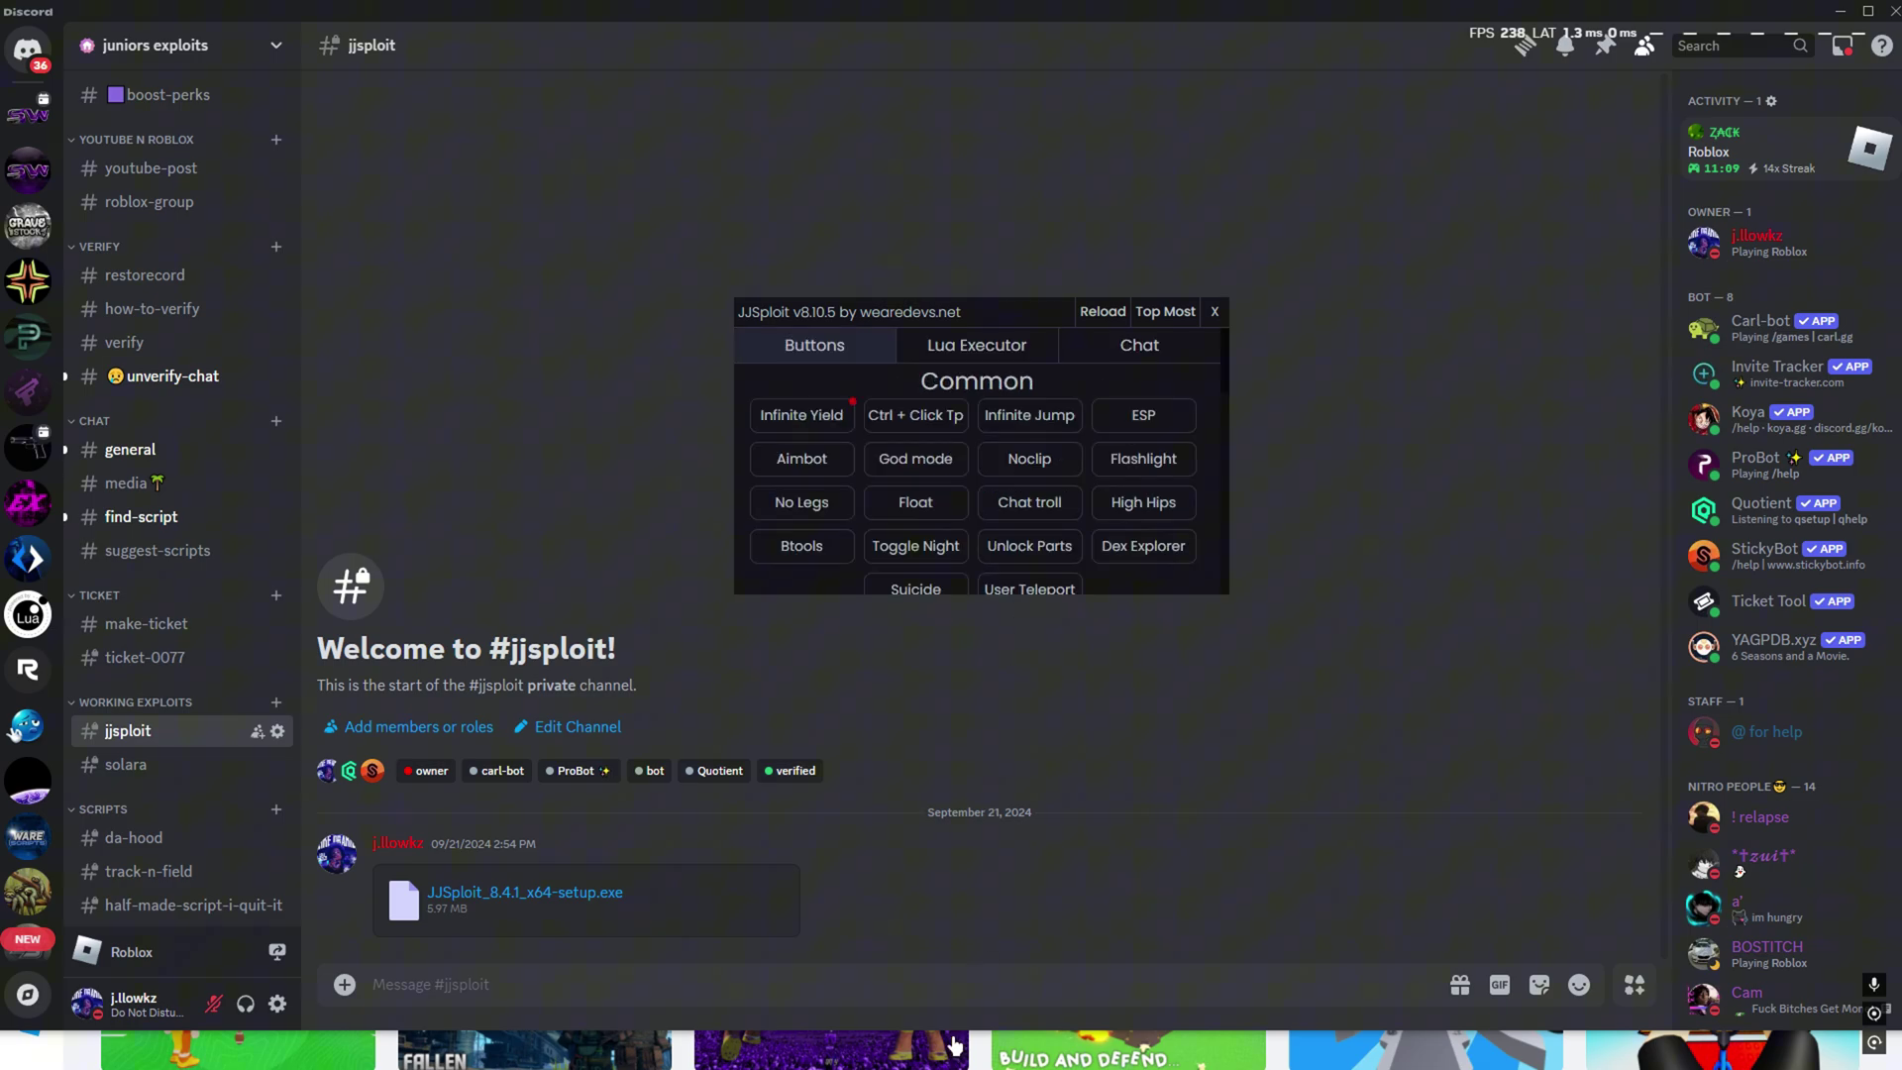
key(alt+Tab)
key(super)
click(849, 890)
scroll(178, 837, down, 4)
scroll(179, 836, down, 1)
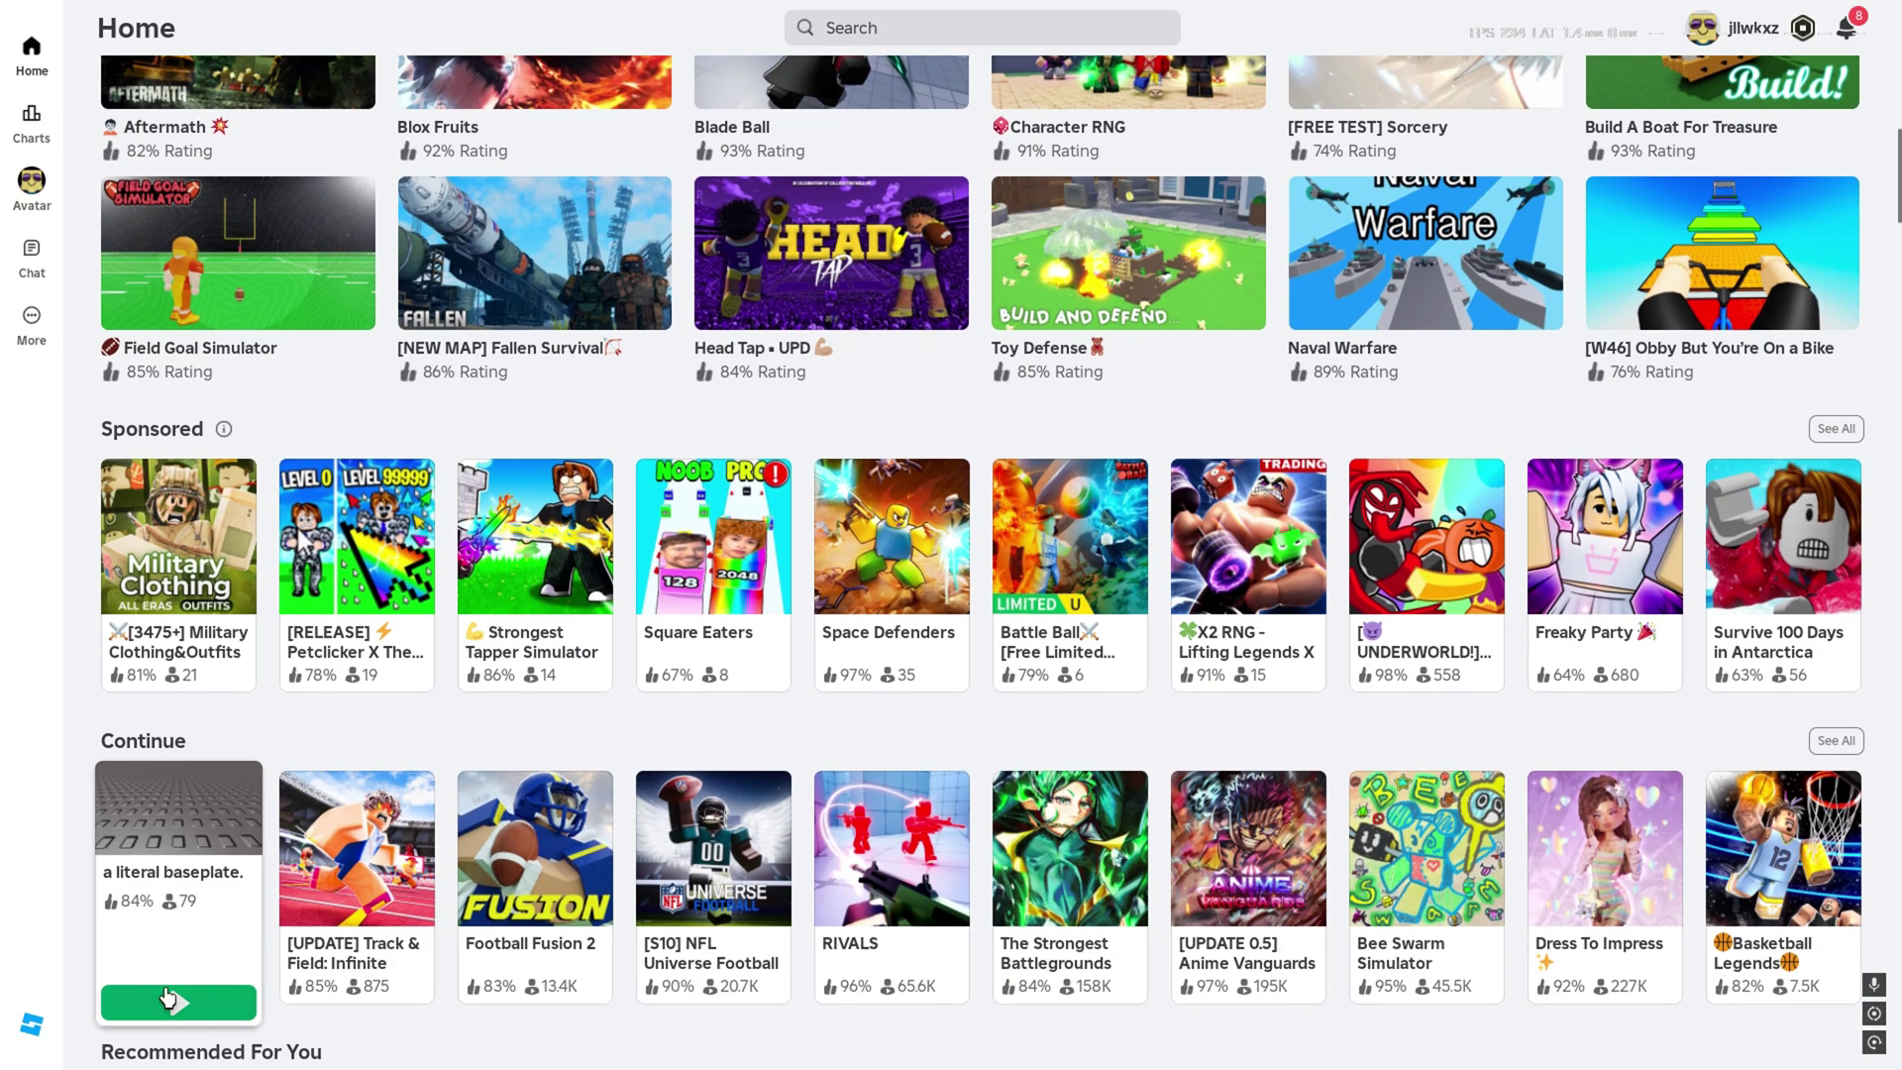
click(160, 1008)
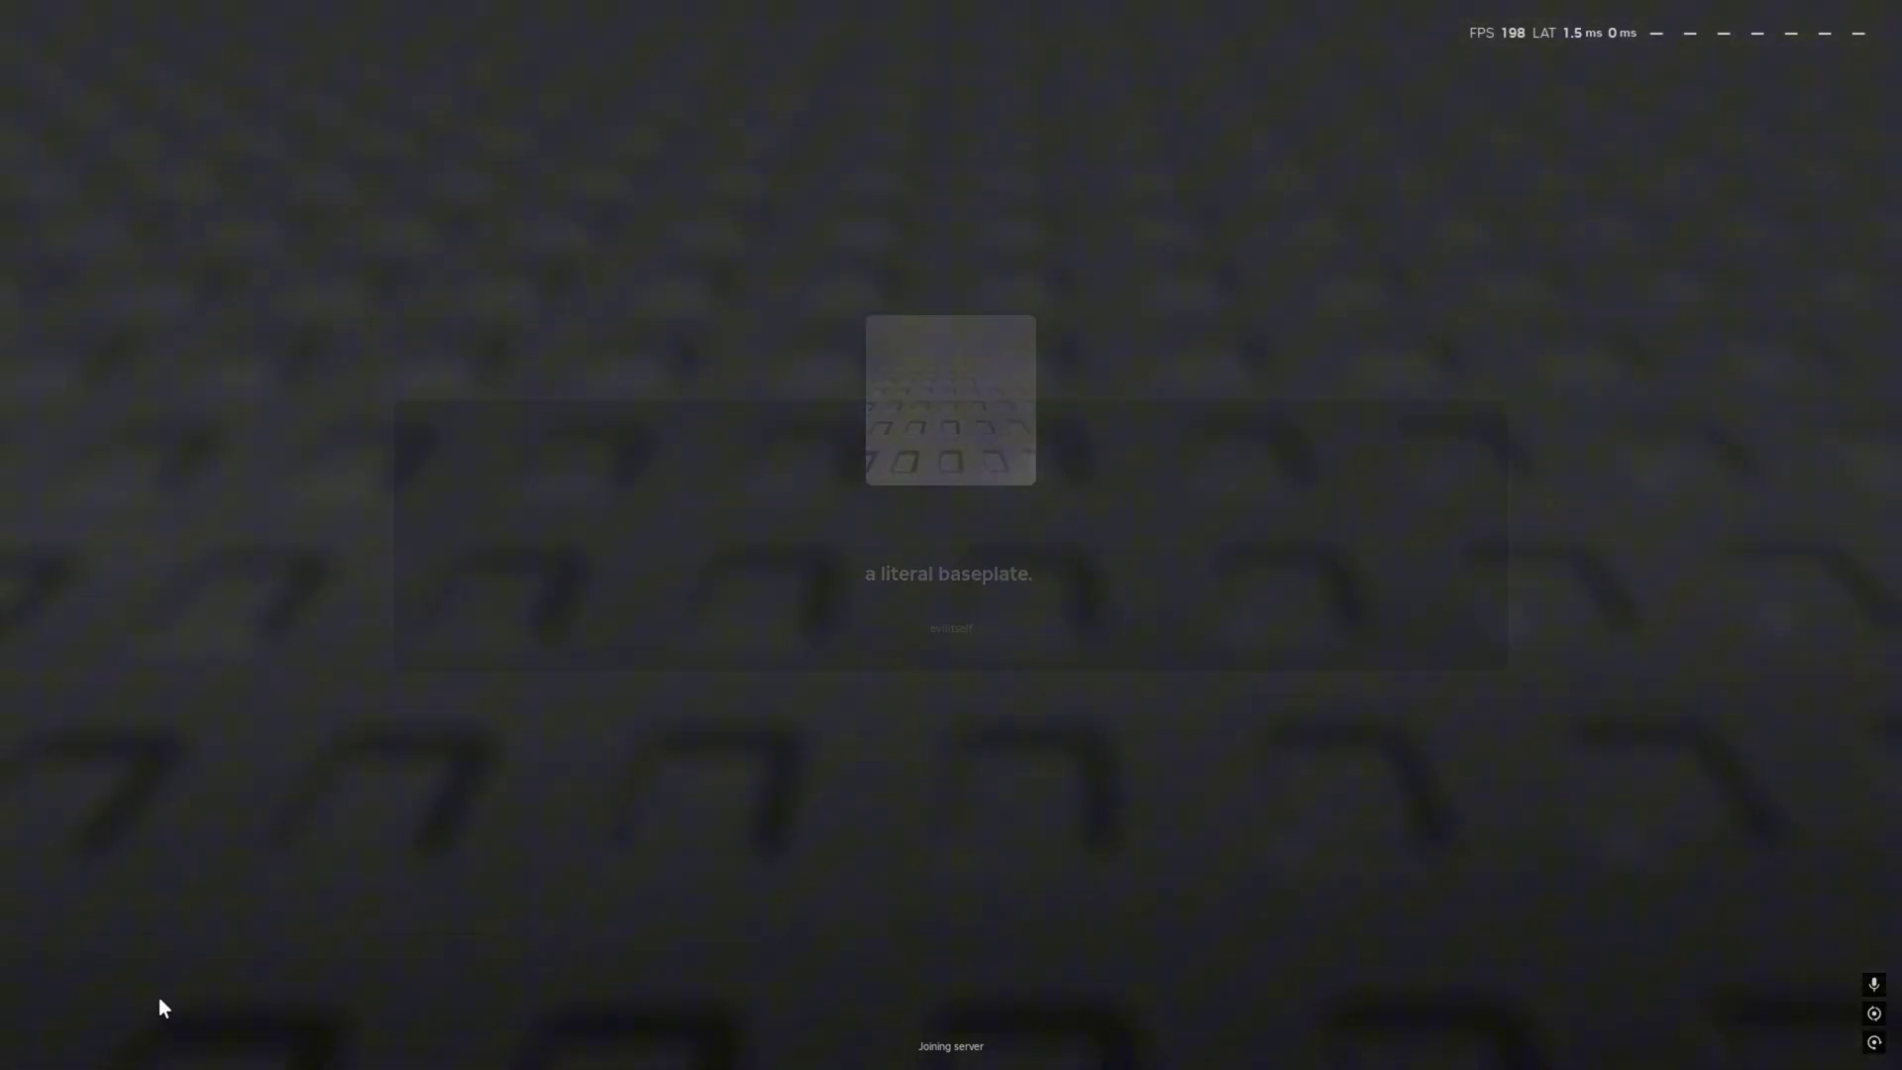
key(super)
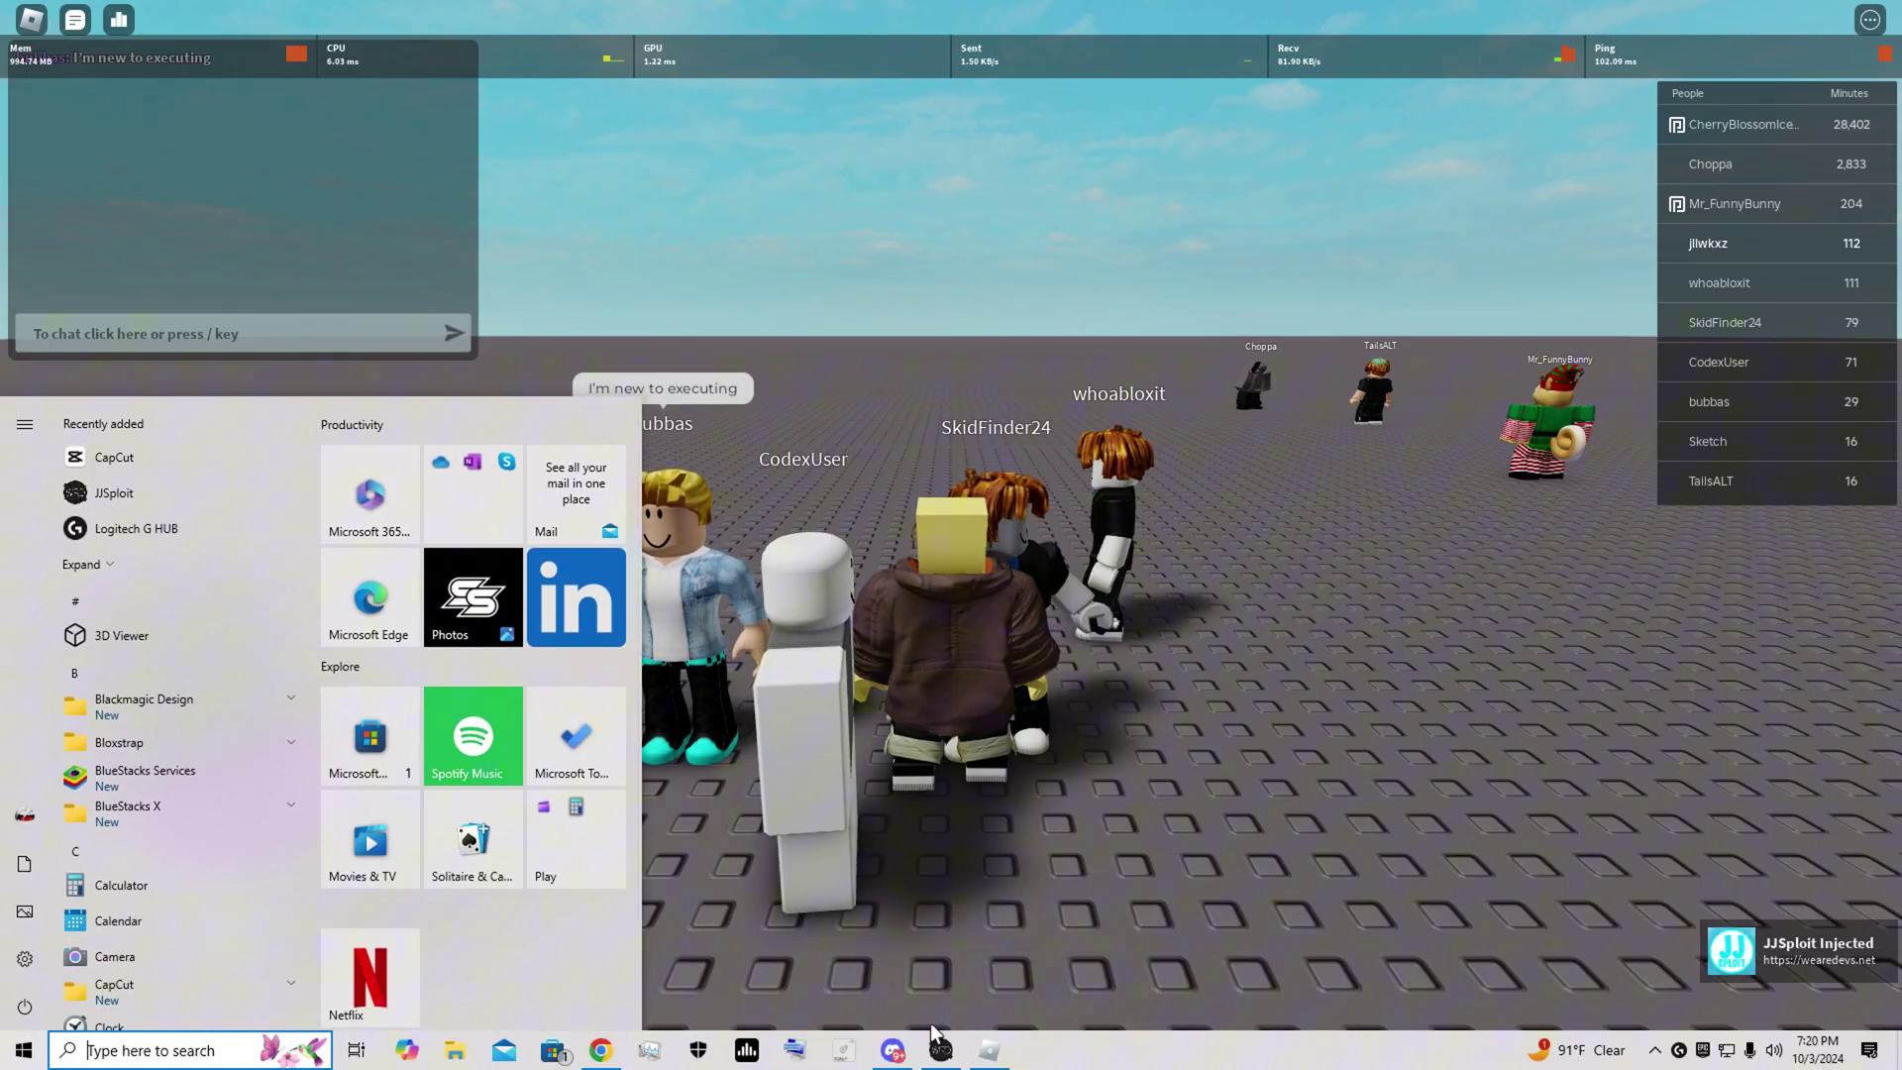
Step: Run the Infinite Yield admin script from JJSploit's script buttons
click(941, 1048)
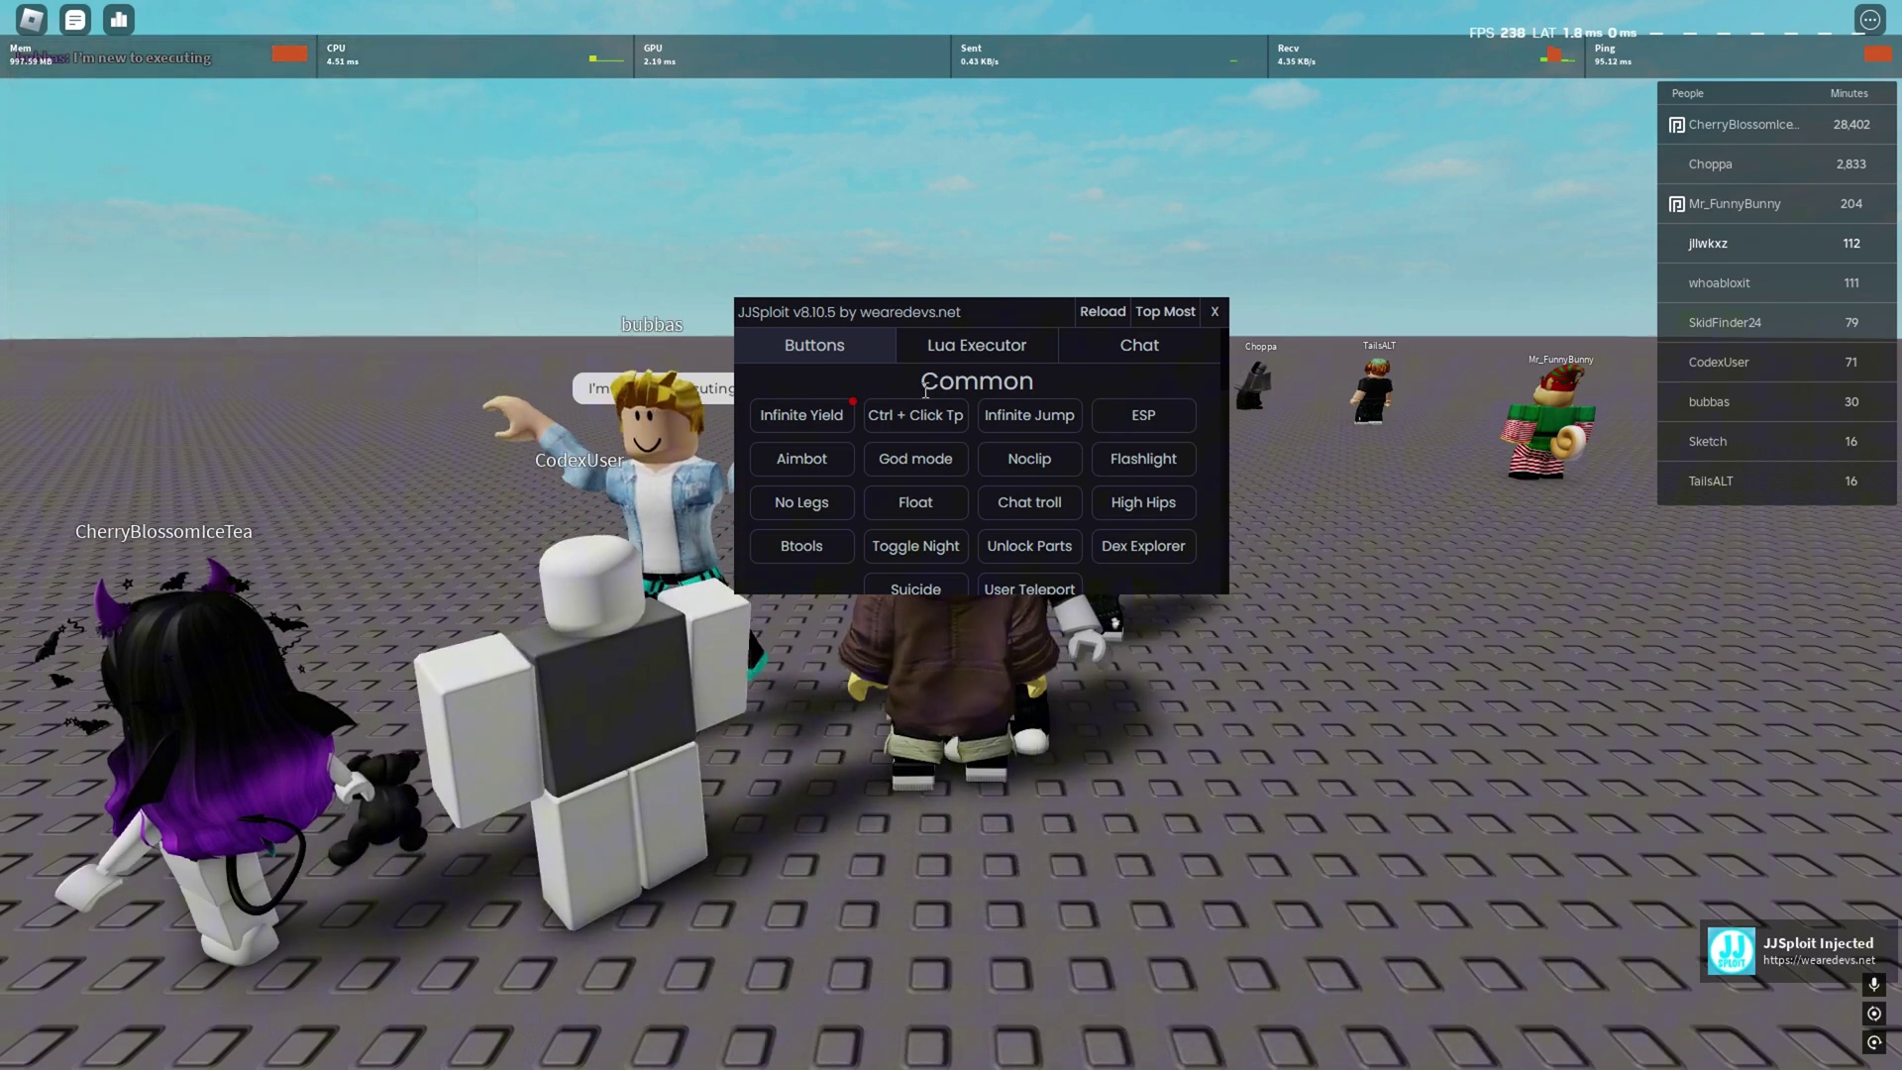
click(981, 355)
click(872, 356)
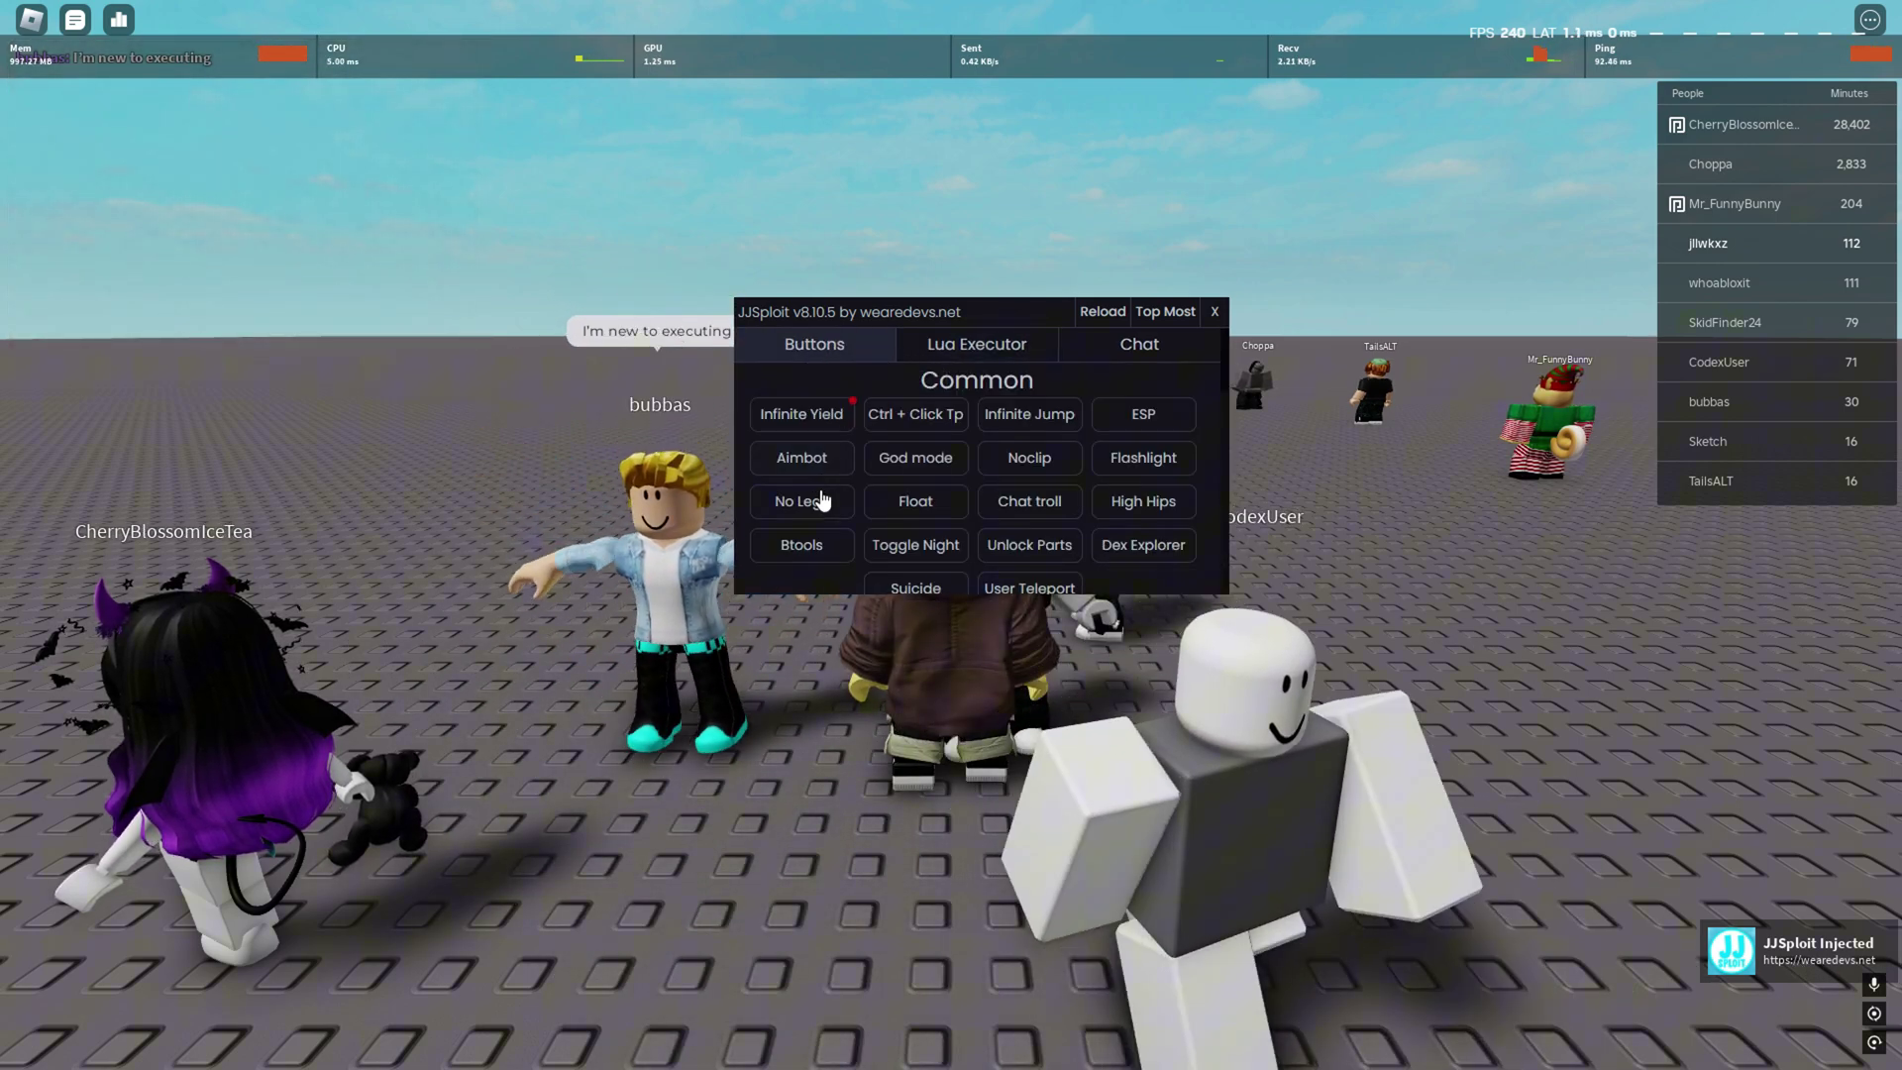
scroll(822, 502, down, 3)
scroll(811, 387, up, 5)
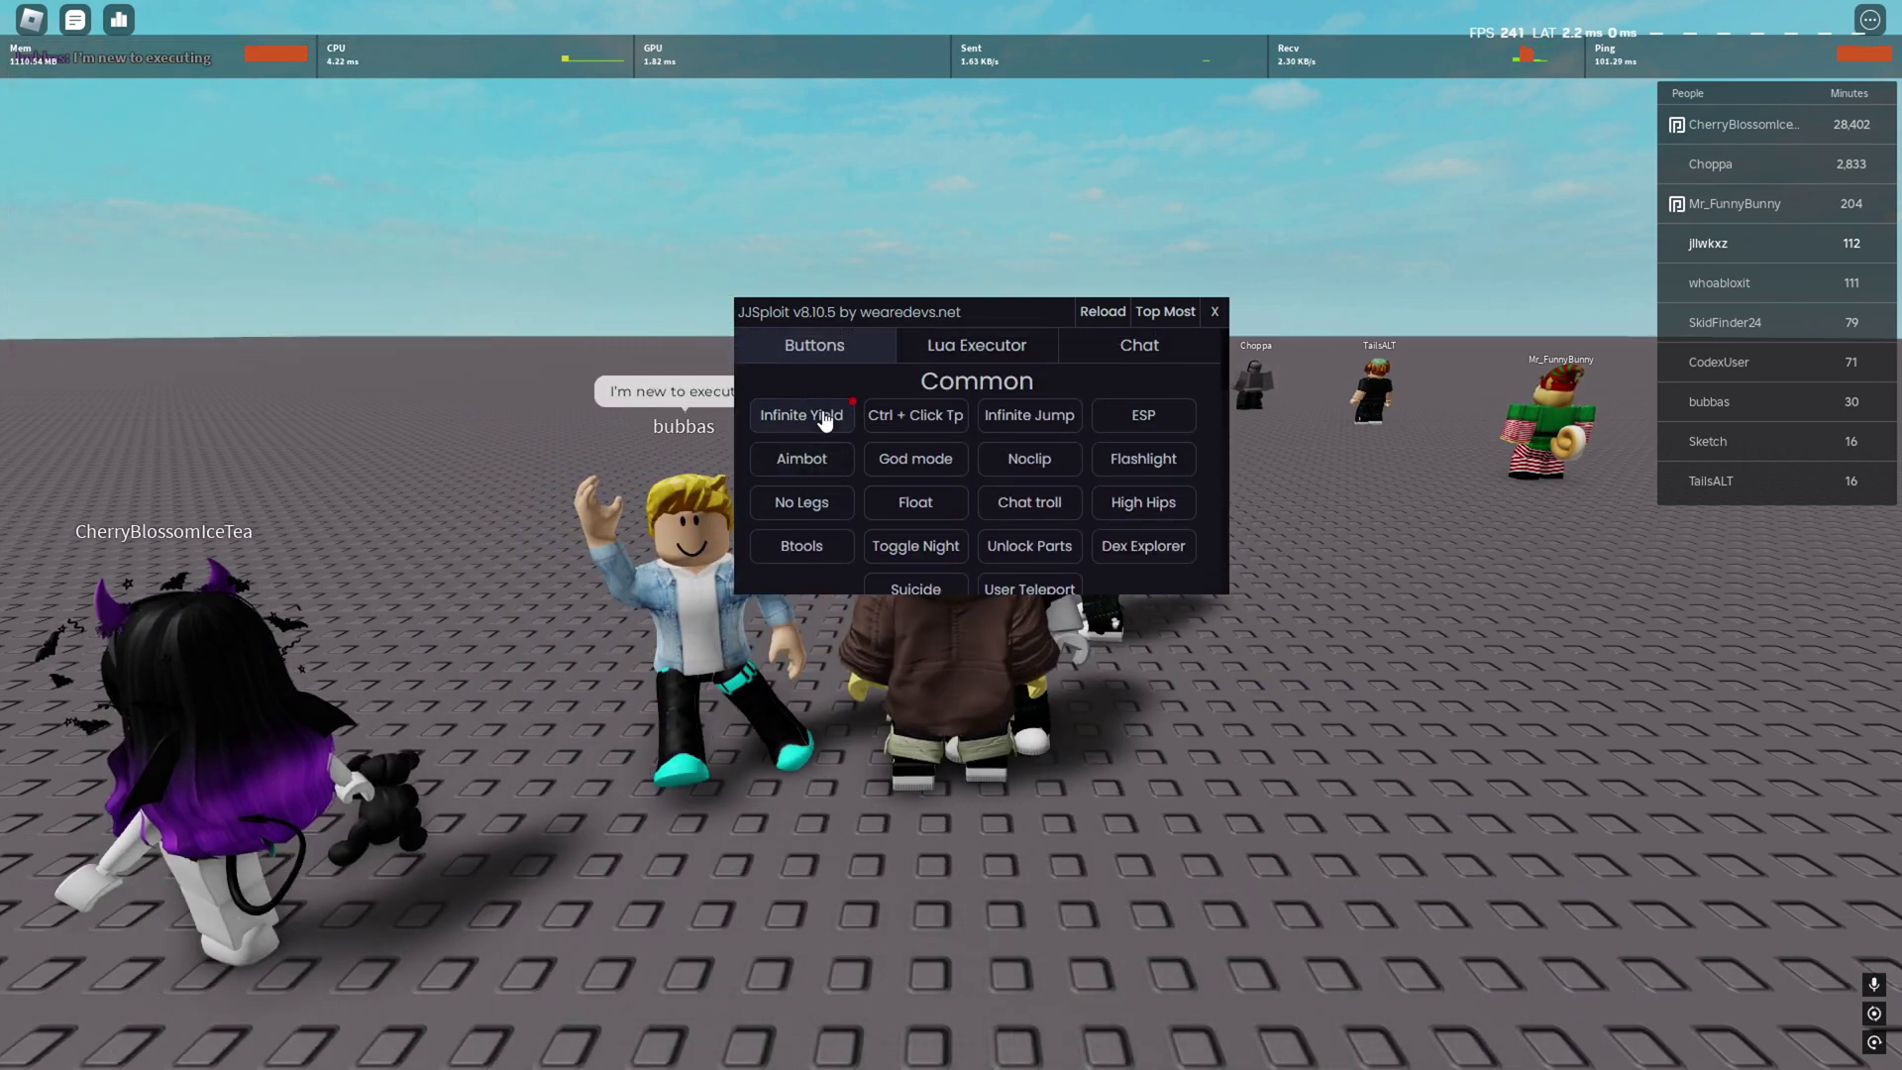
click(825, 414)
Step: Move JJSploit aside, show the Infinite Yield command list, and walk the avatar
drag(922, 310, 434, 437)
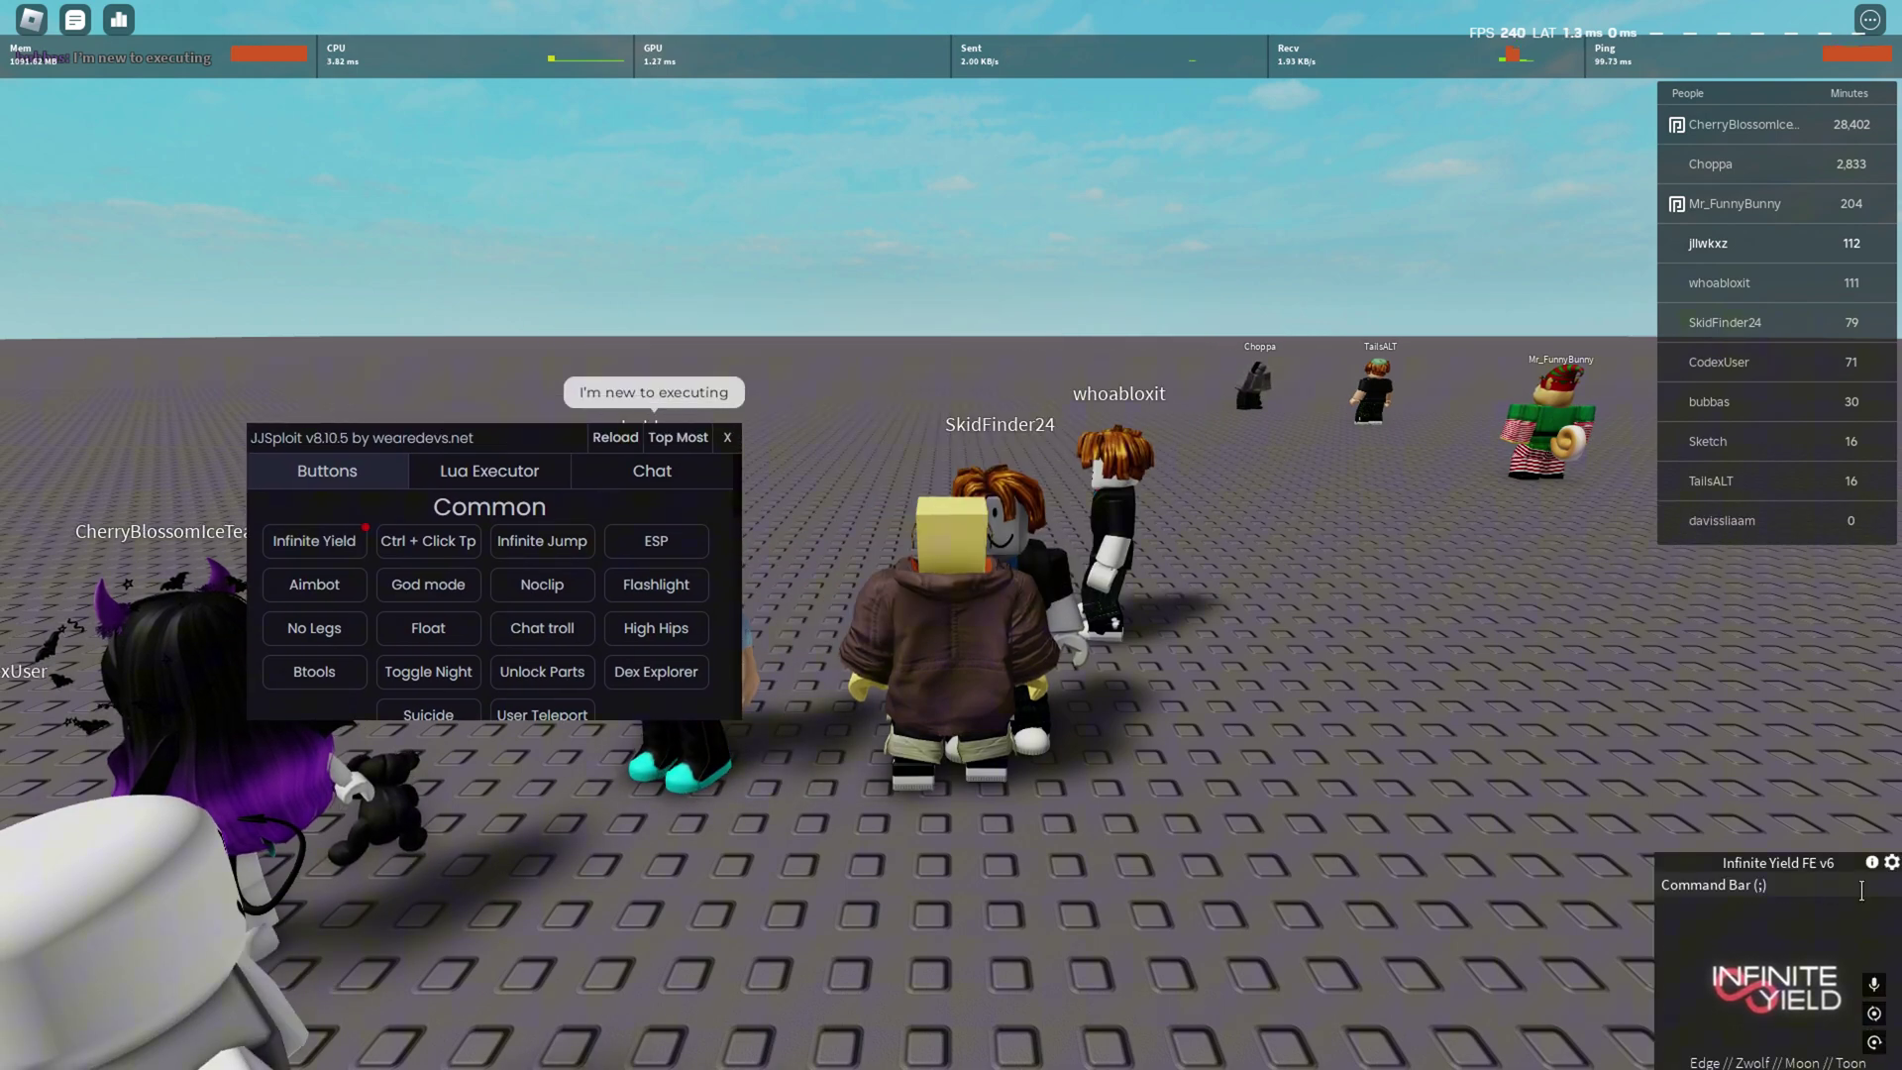
click(1763, 889)
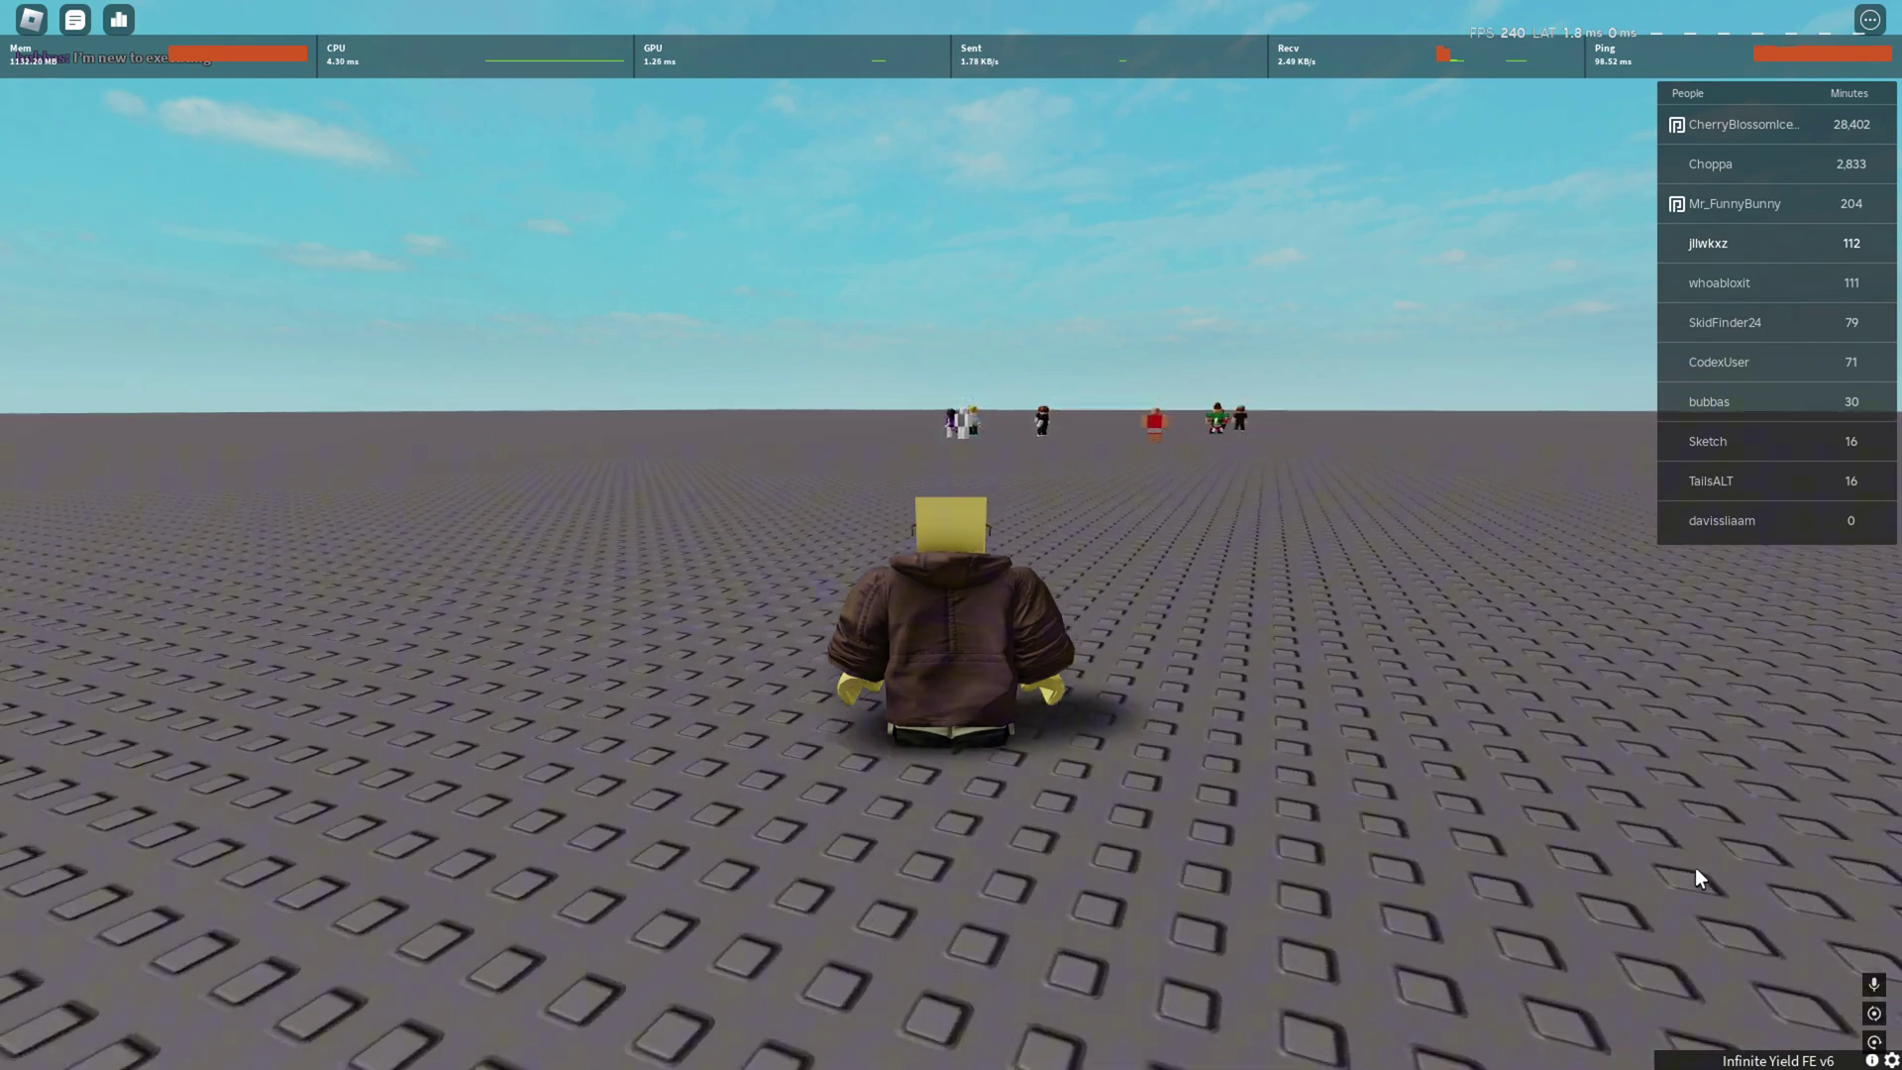
key(w)
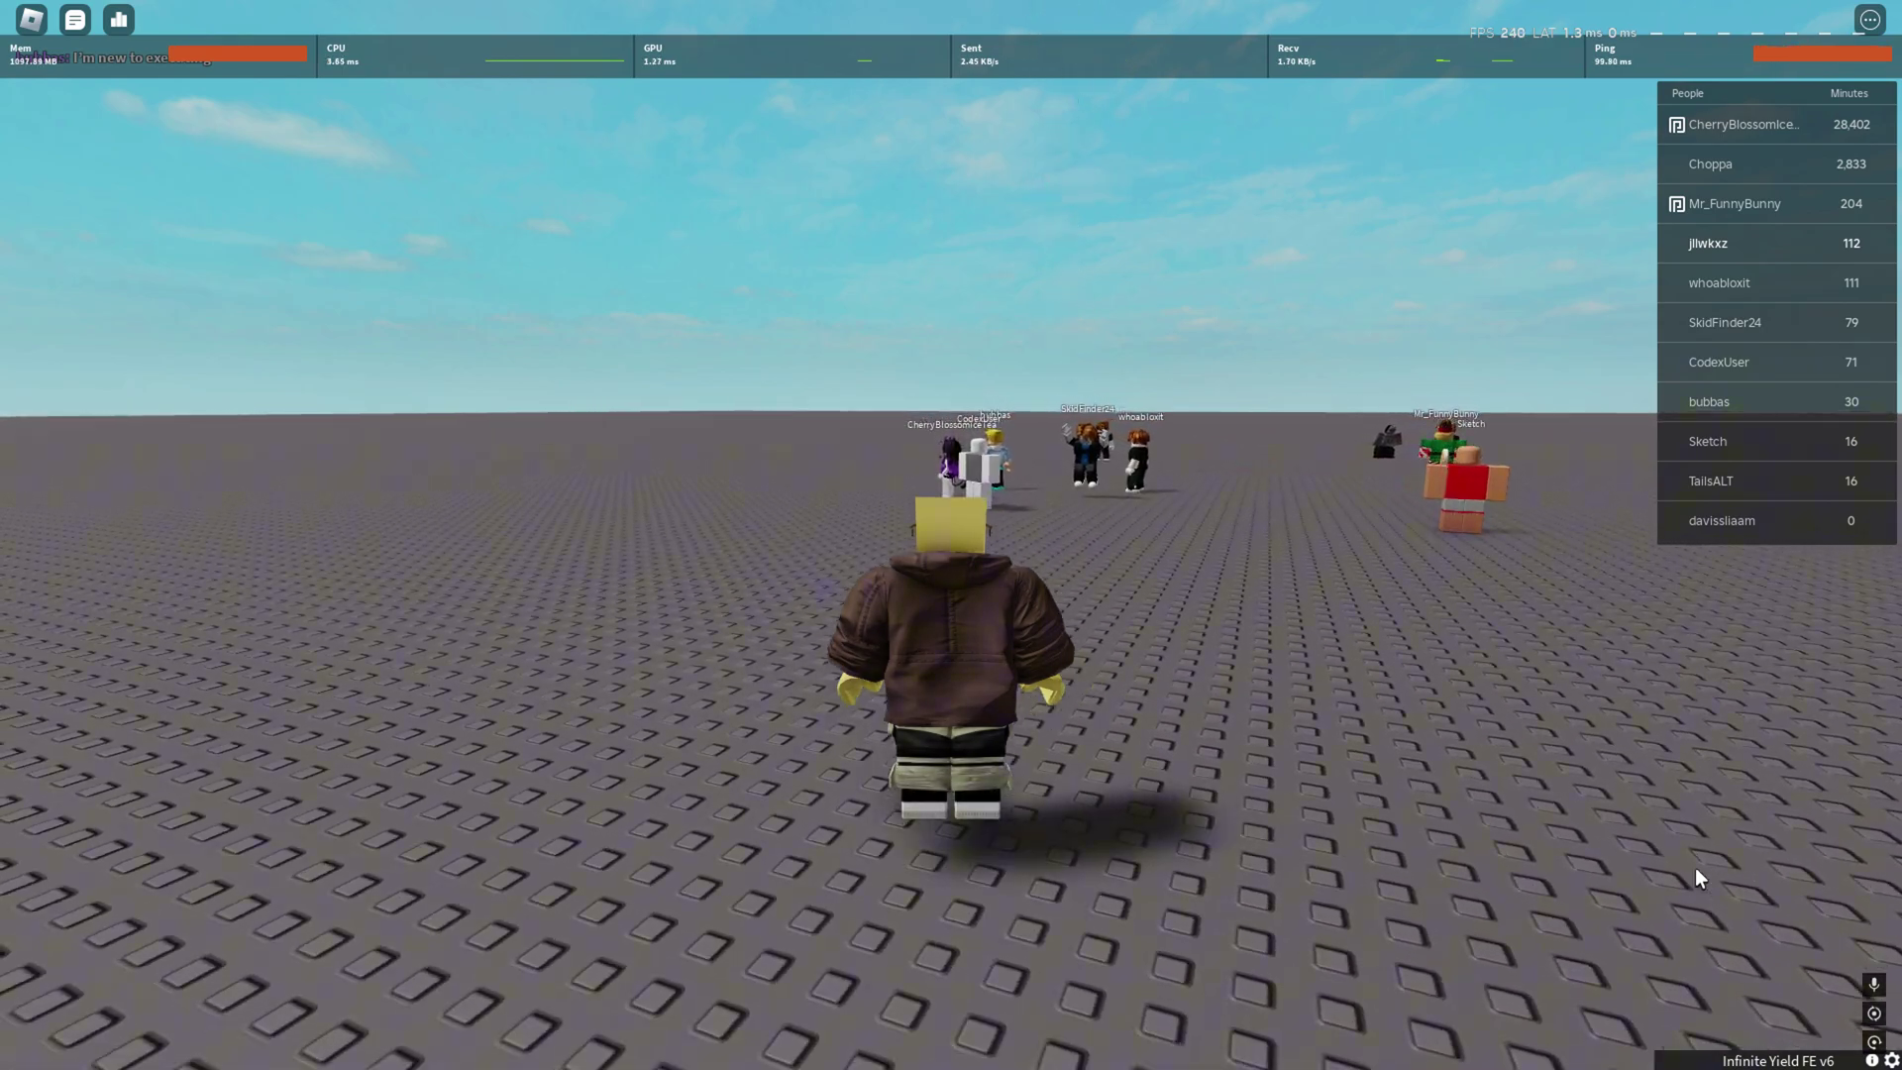
key(Left)
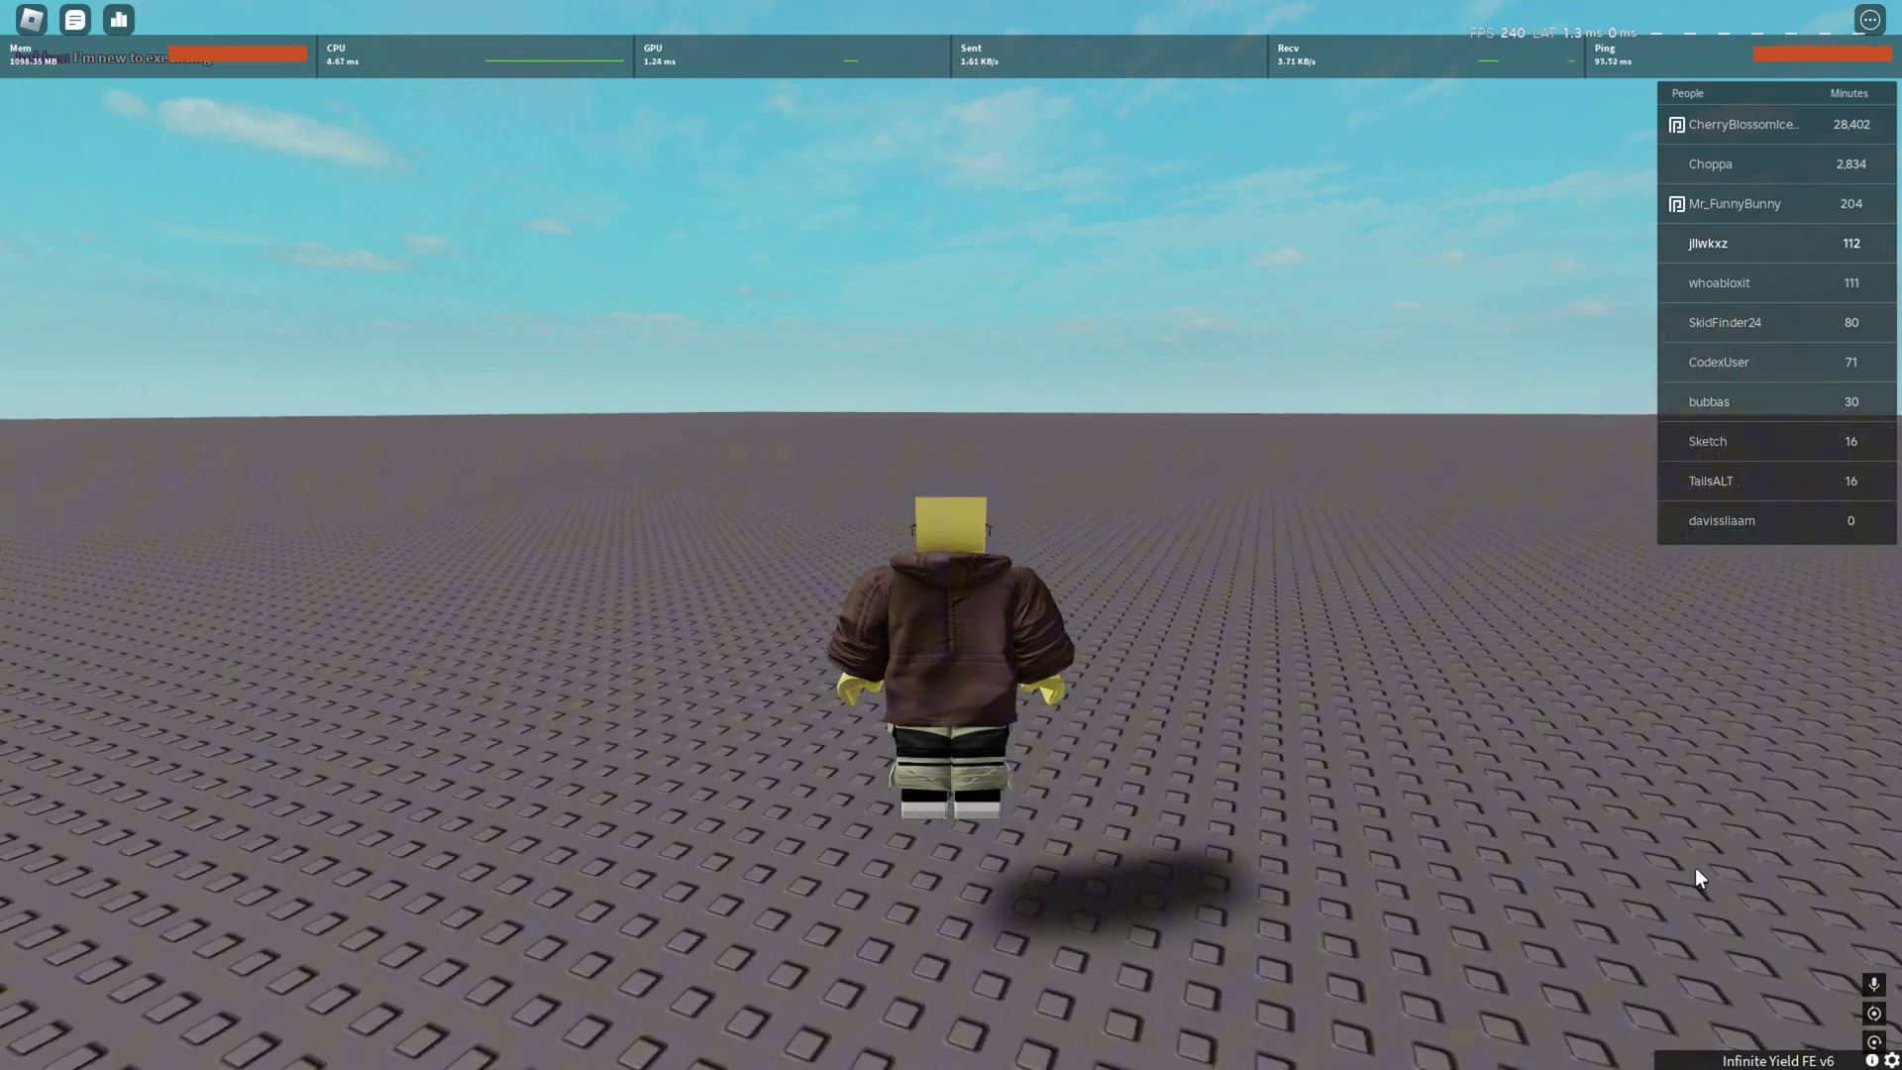
Step: Reach Discord's unc-test channel through the link in the find-script channel
key(super)
click(966, 1050)
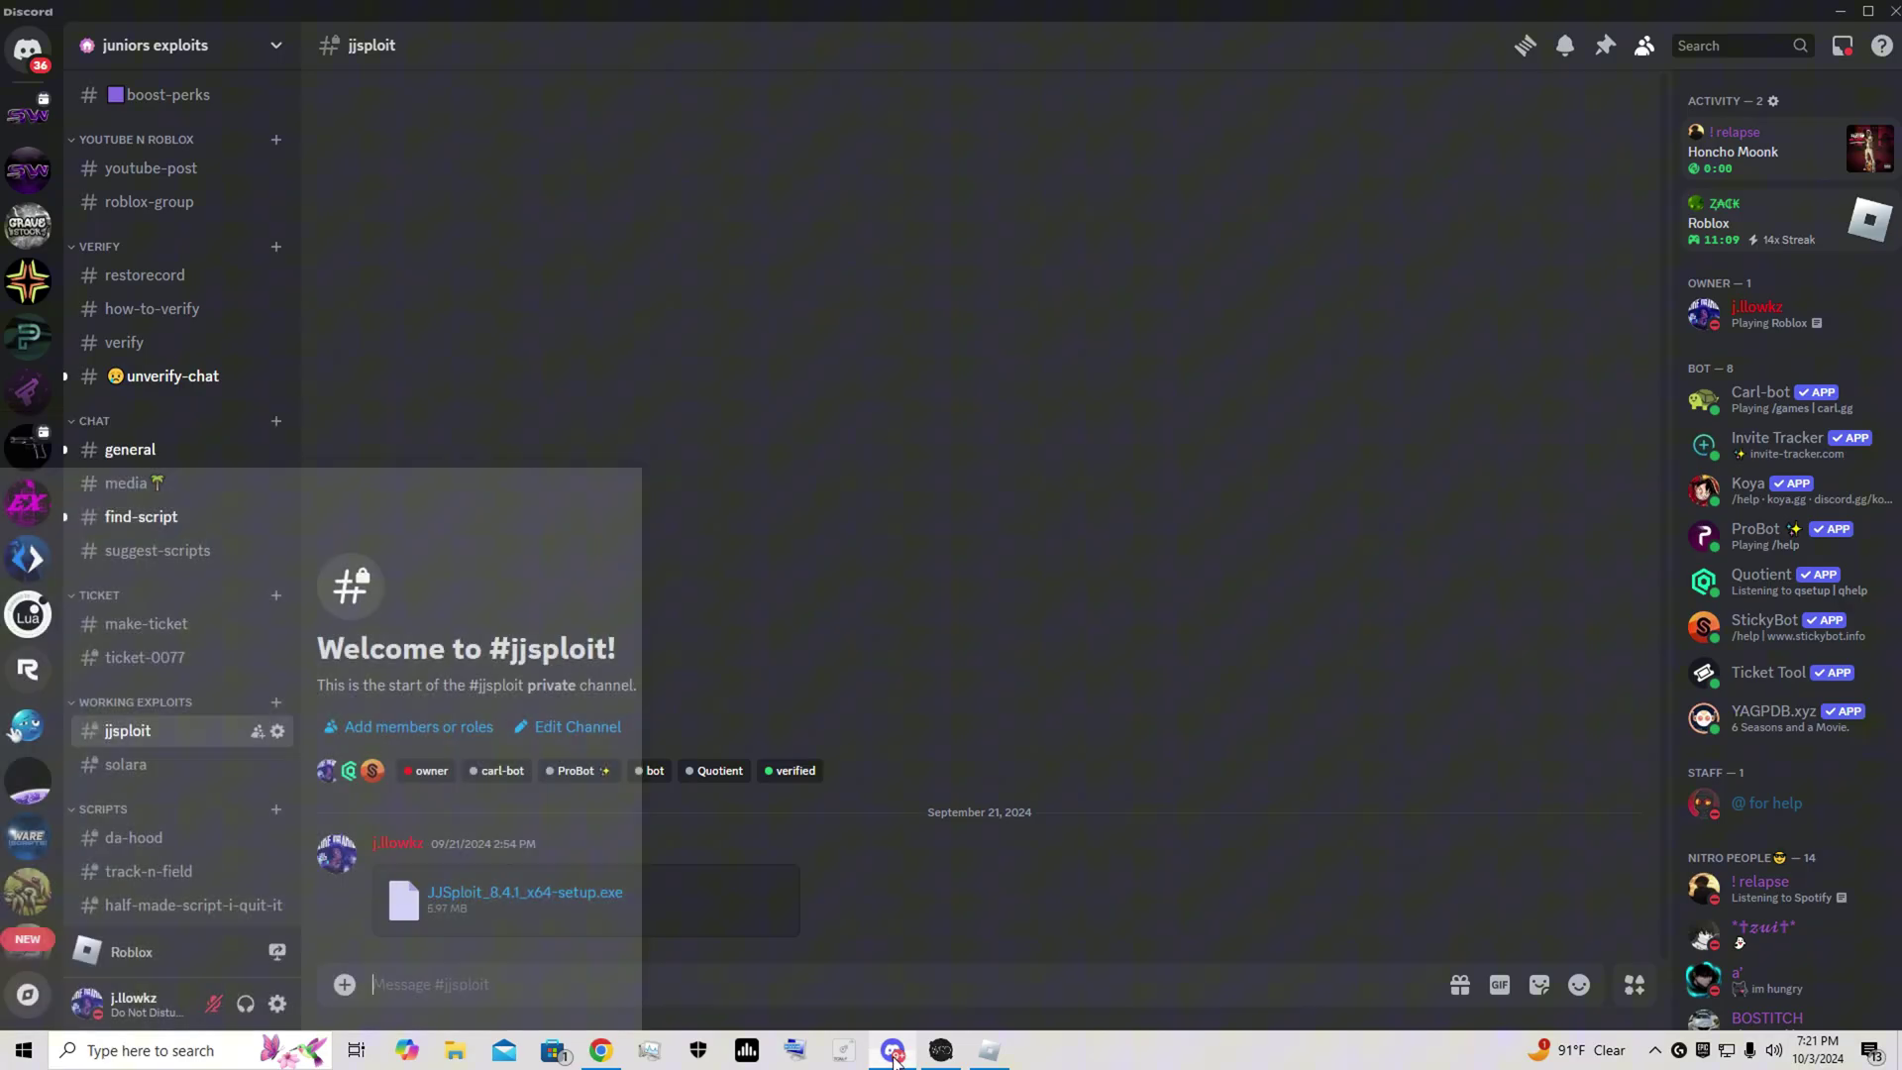
click(157, 515)
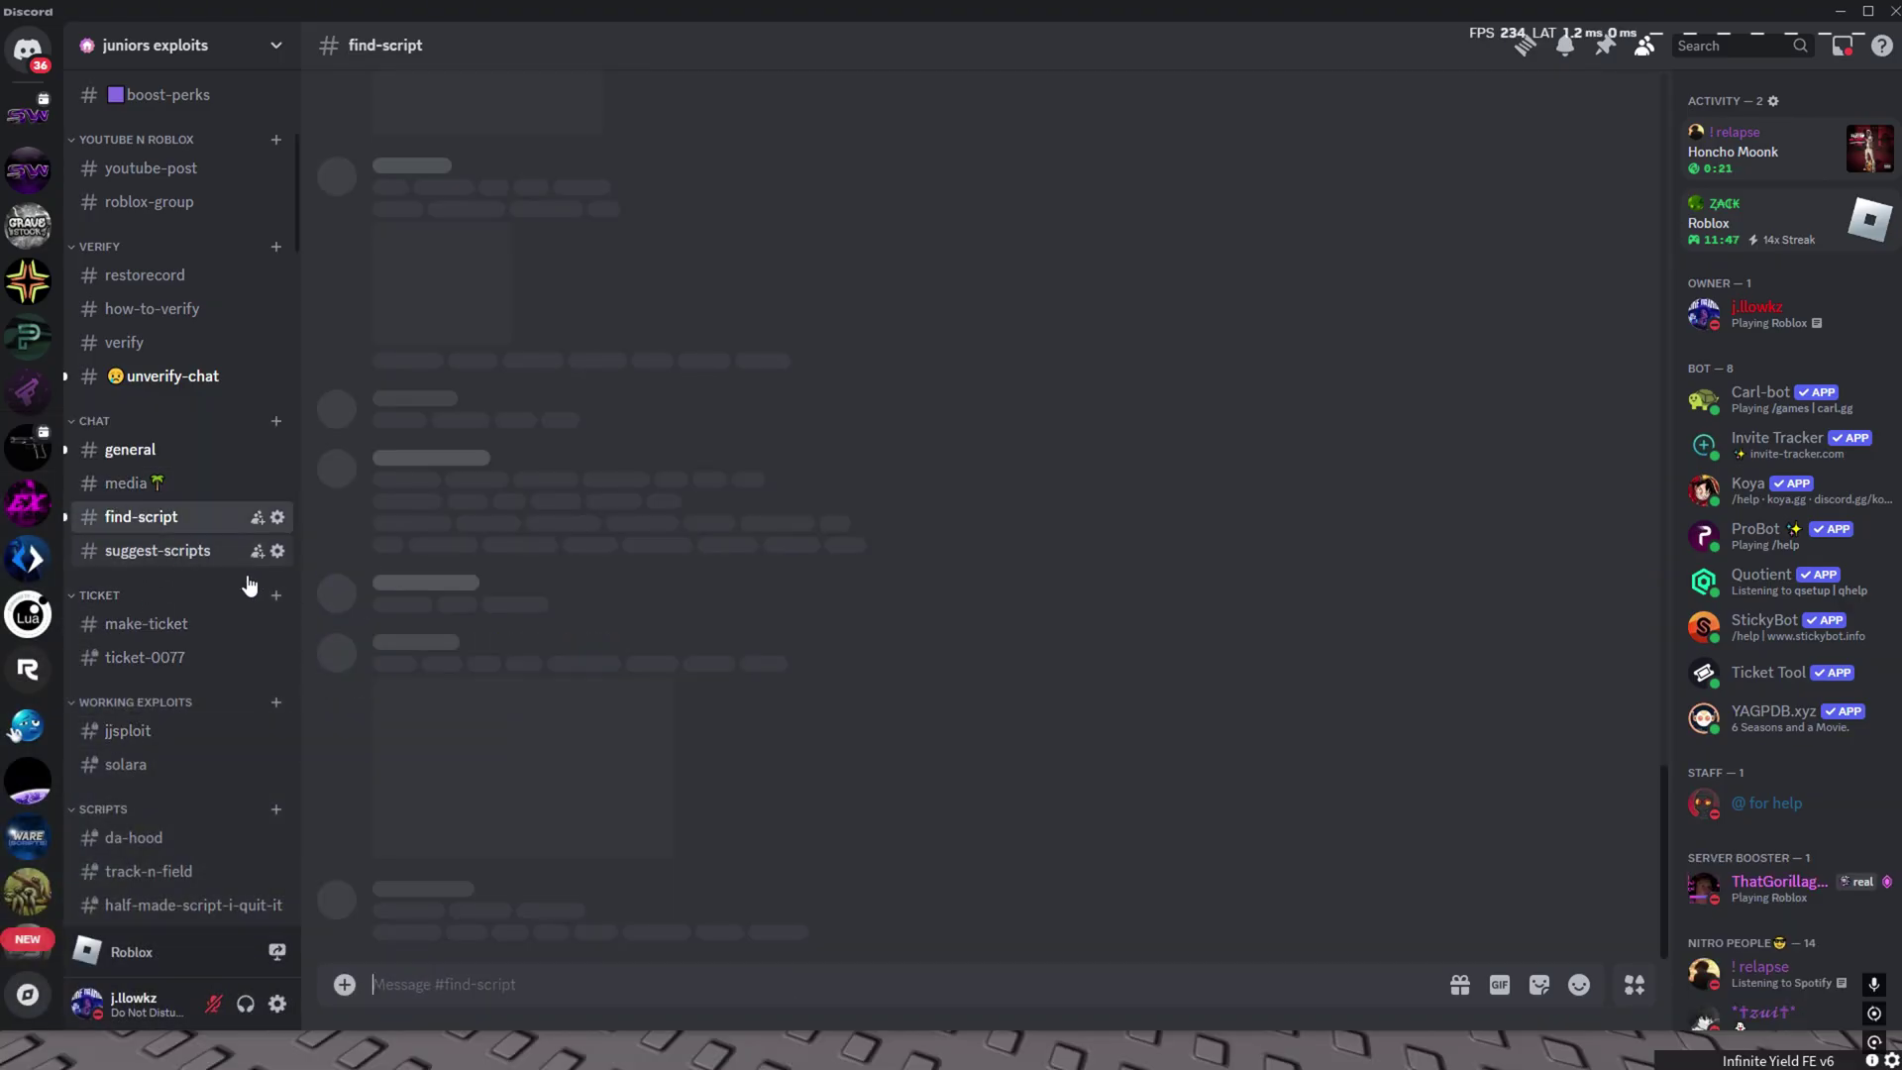
key(super)
key(Escape)
text(#)
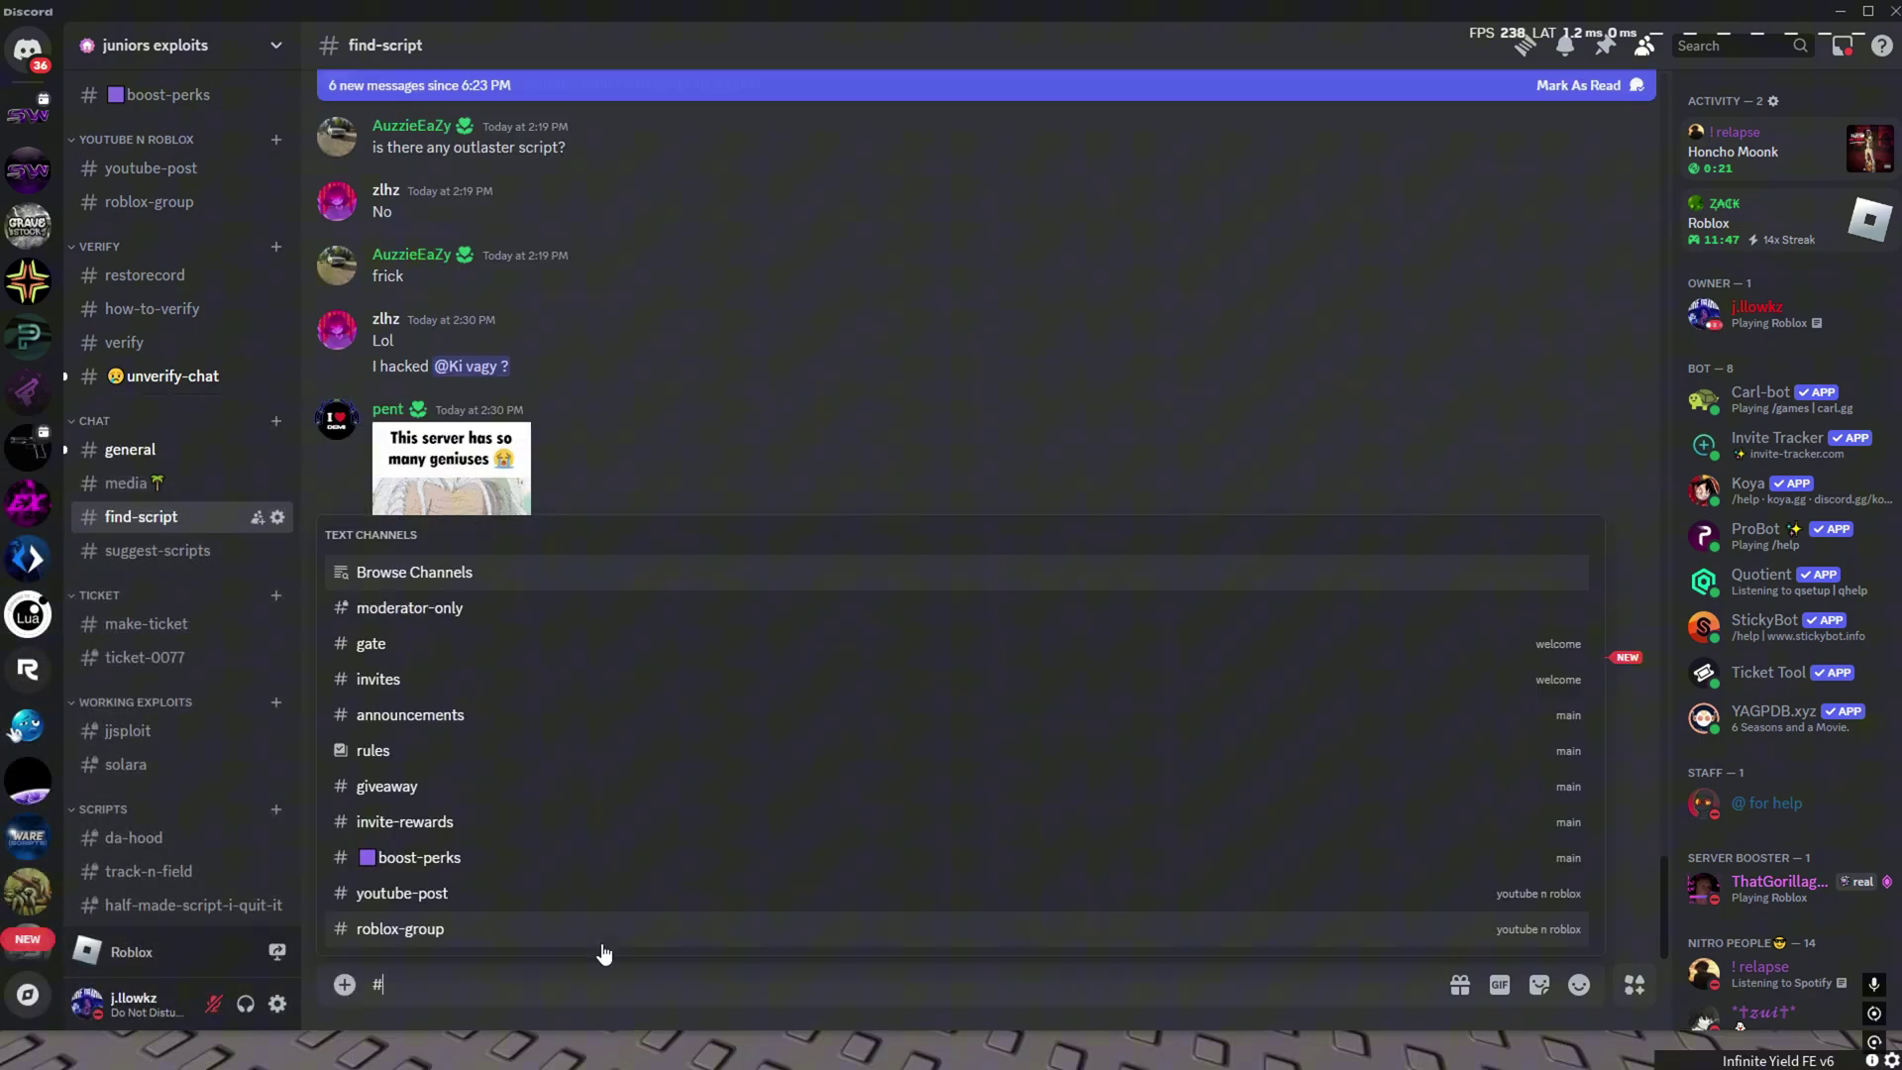
text(unc)
click(382, 795)
key(Return)
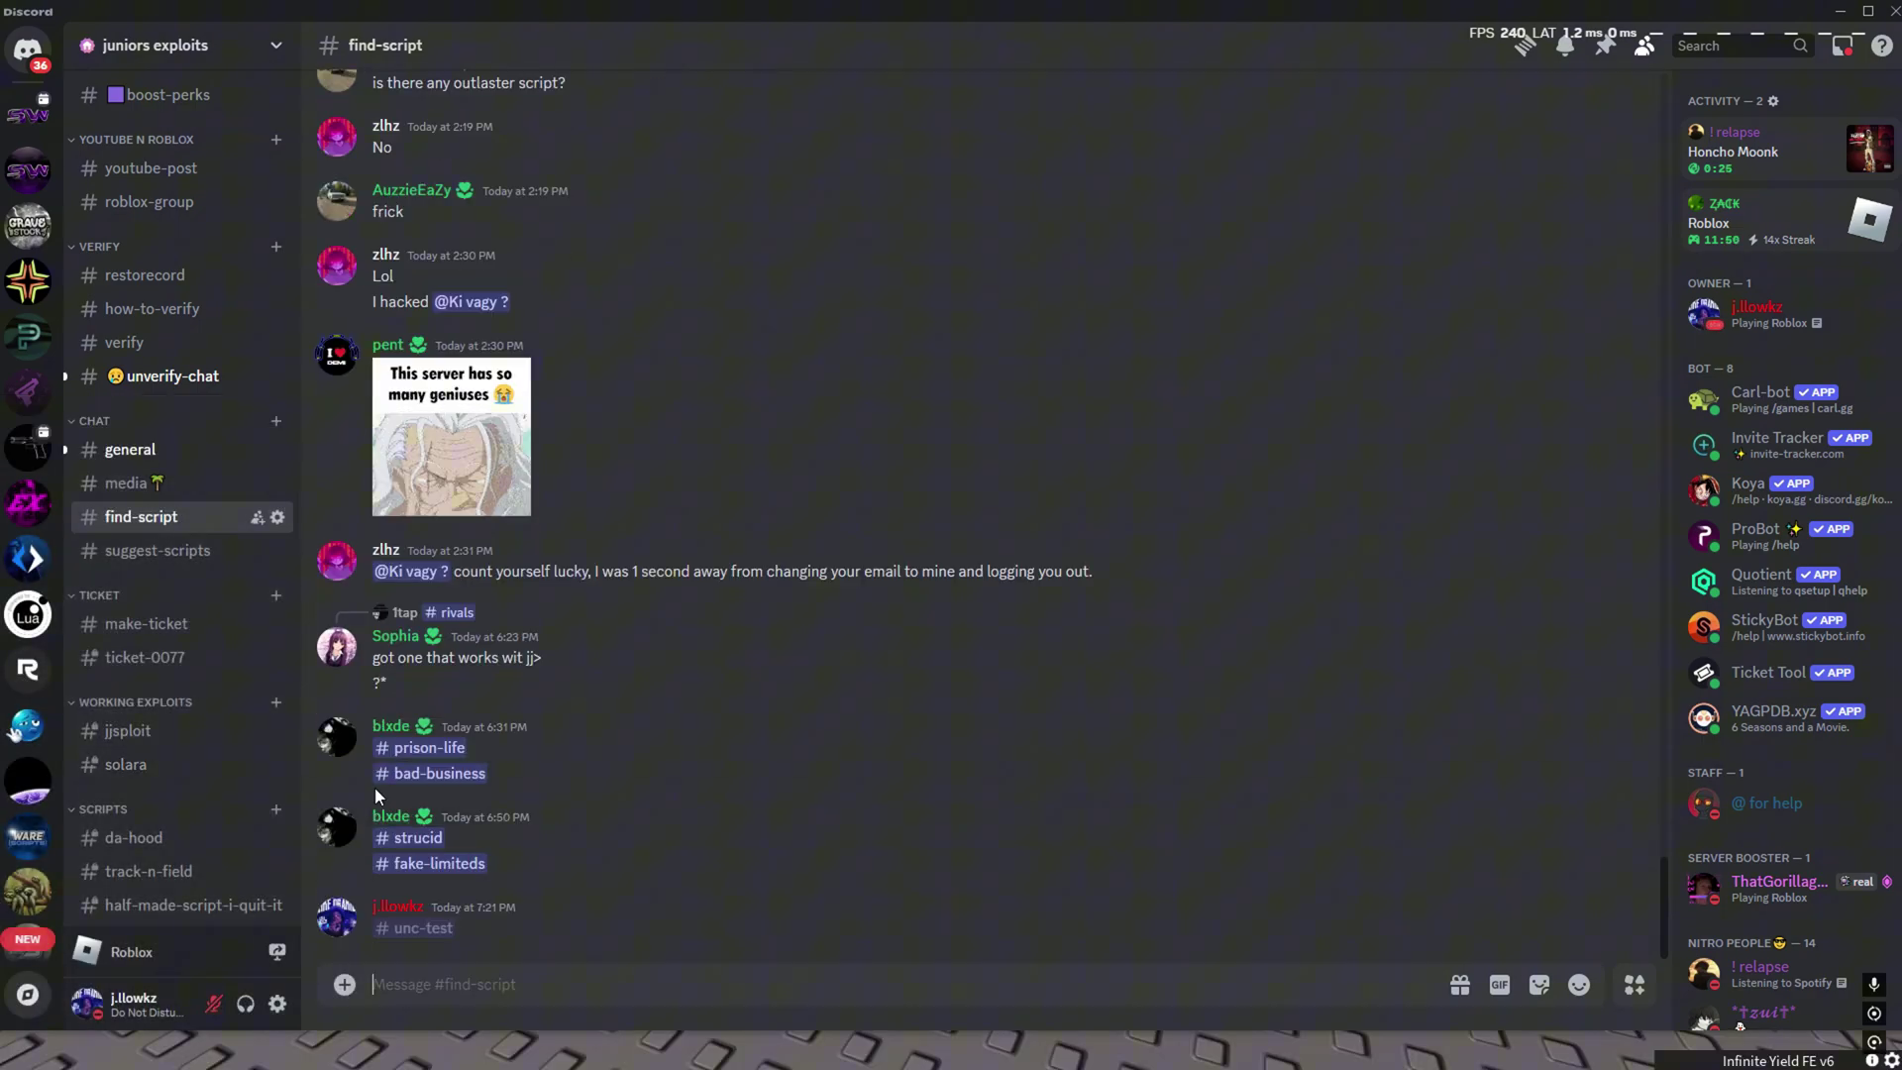
click(424, 929)
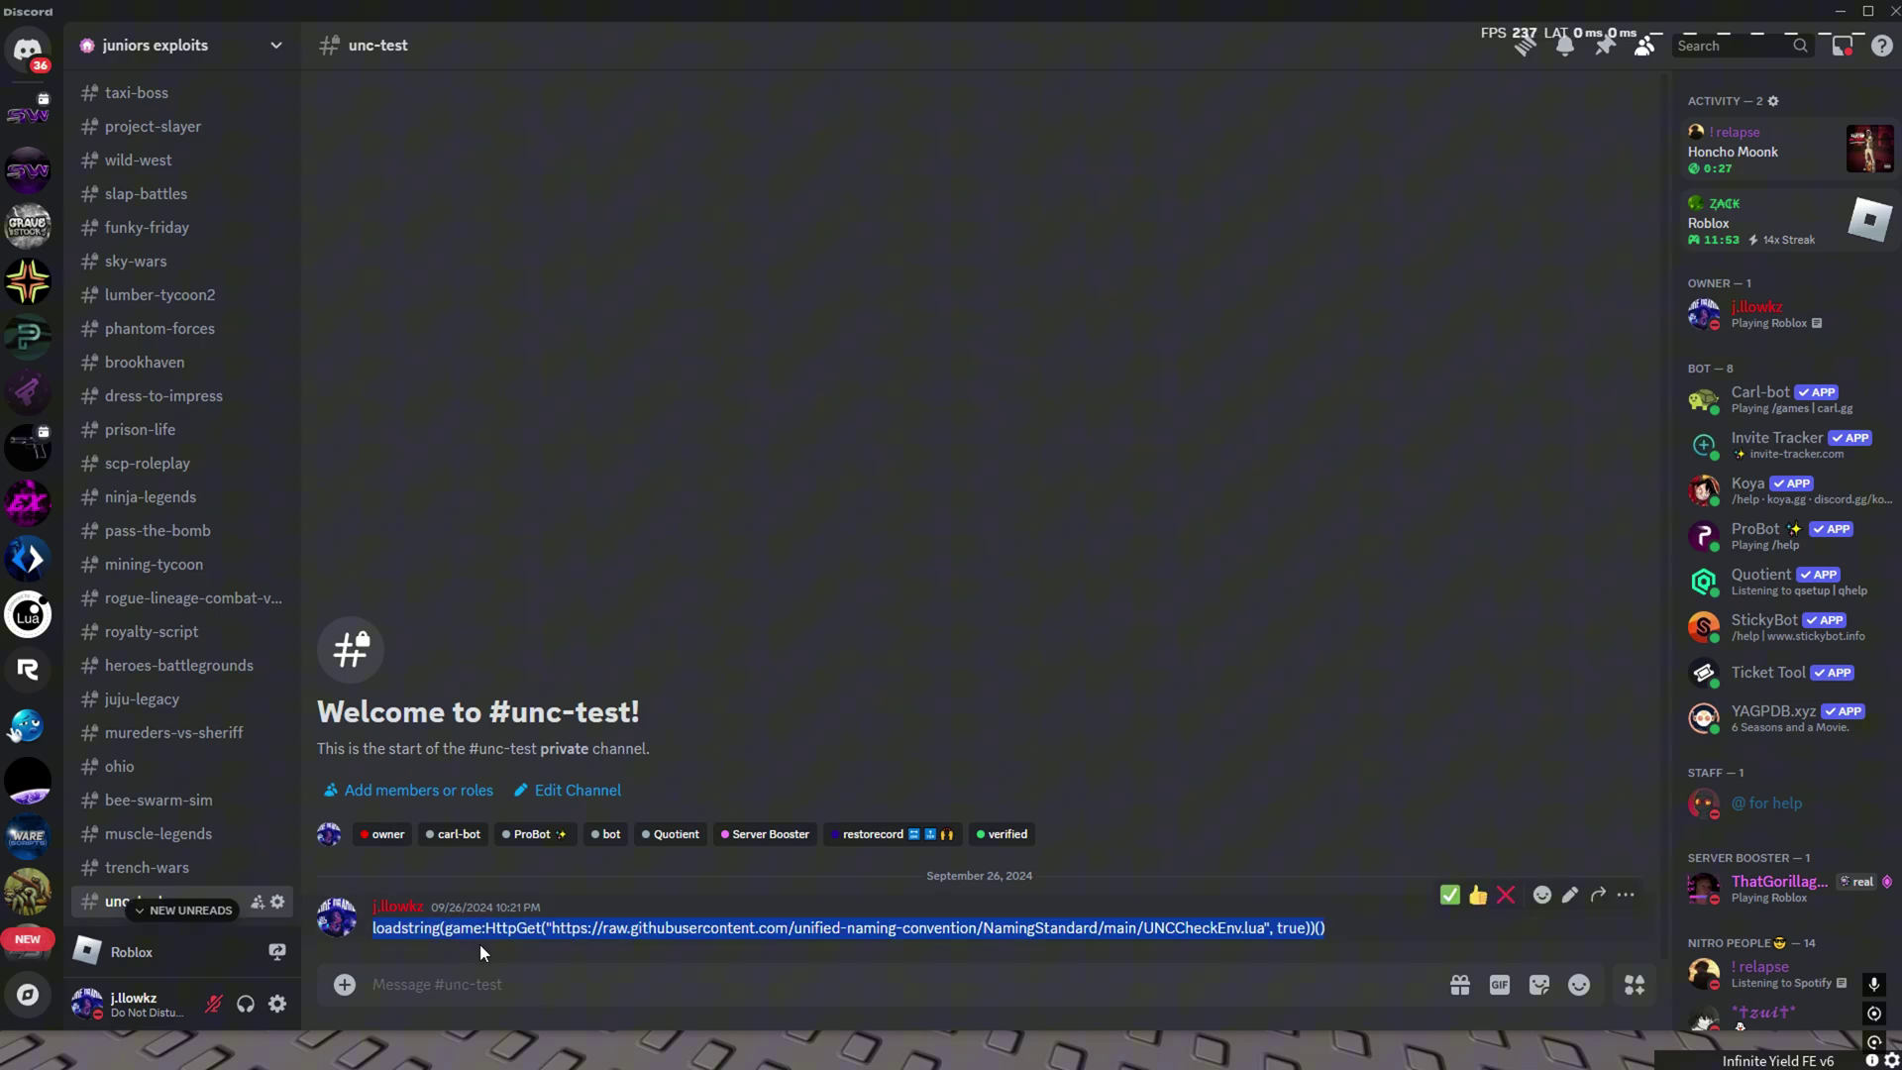
Step: Copy the UNC check loadstring into a new JJSploit executor tab over the game
key(alt+Tab)
key(super)
key(alt+Tab)
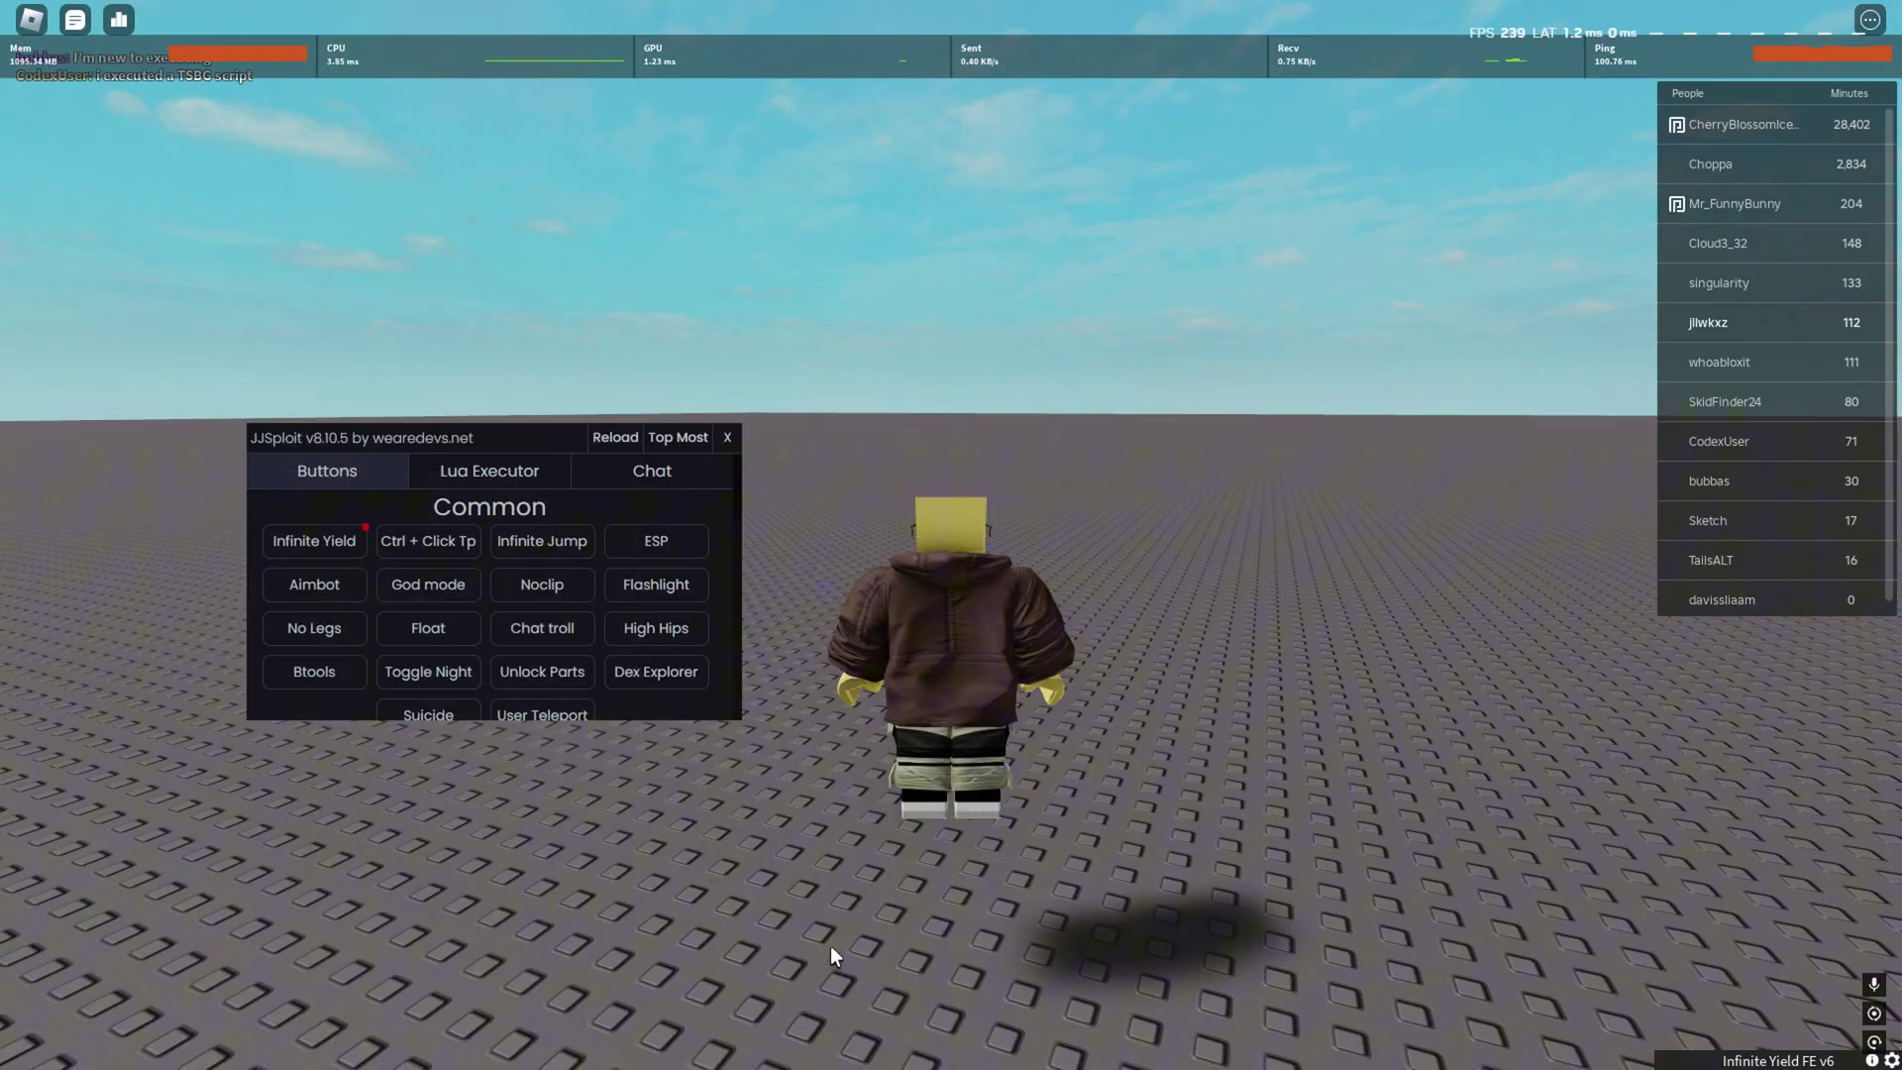
click(497, 474)
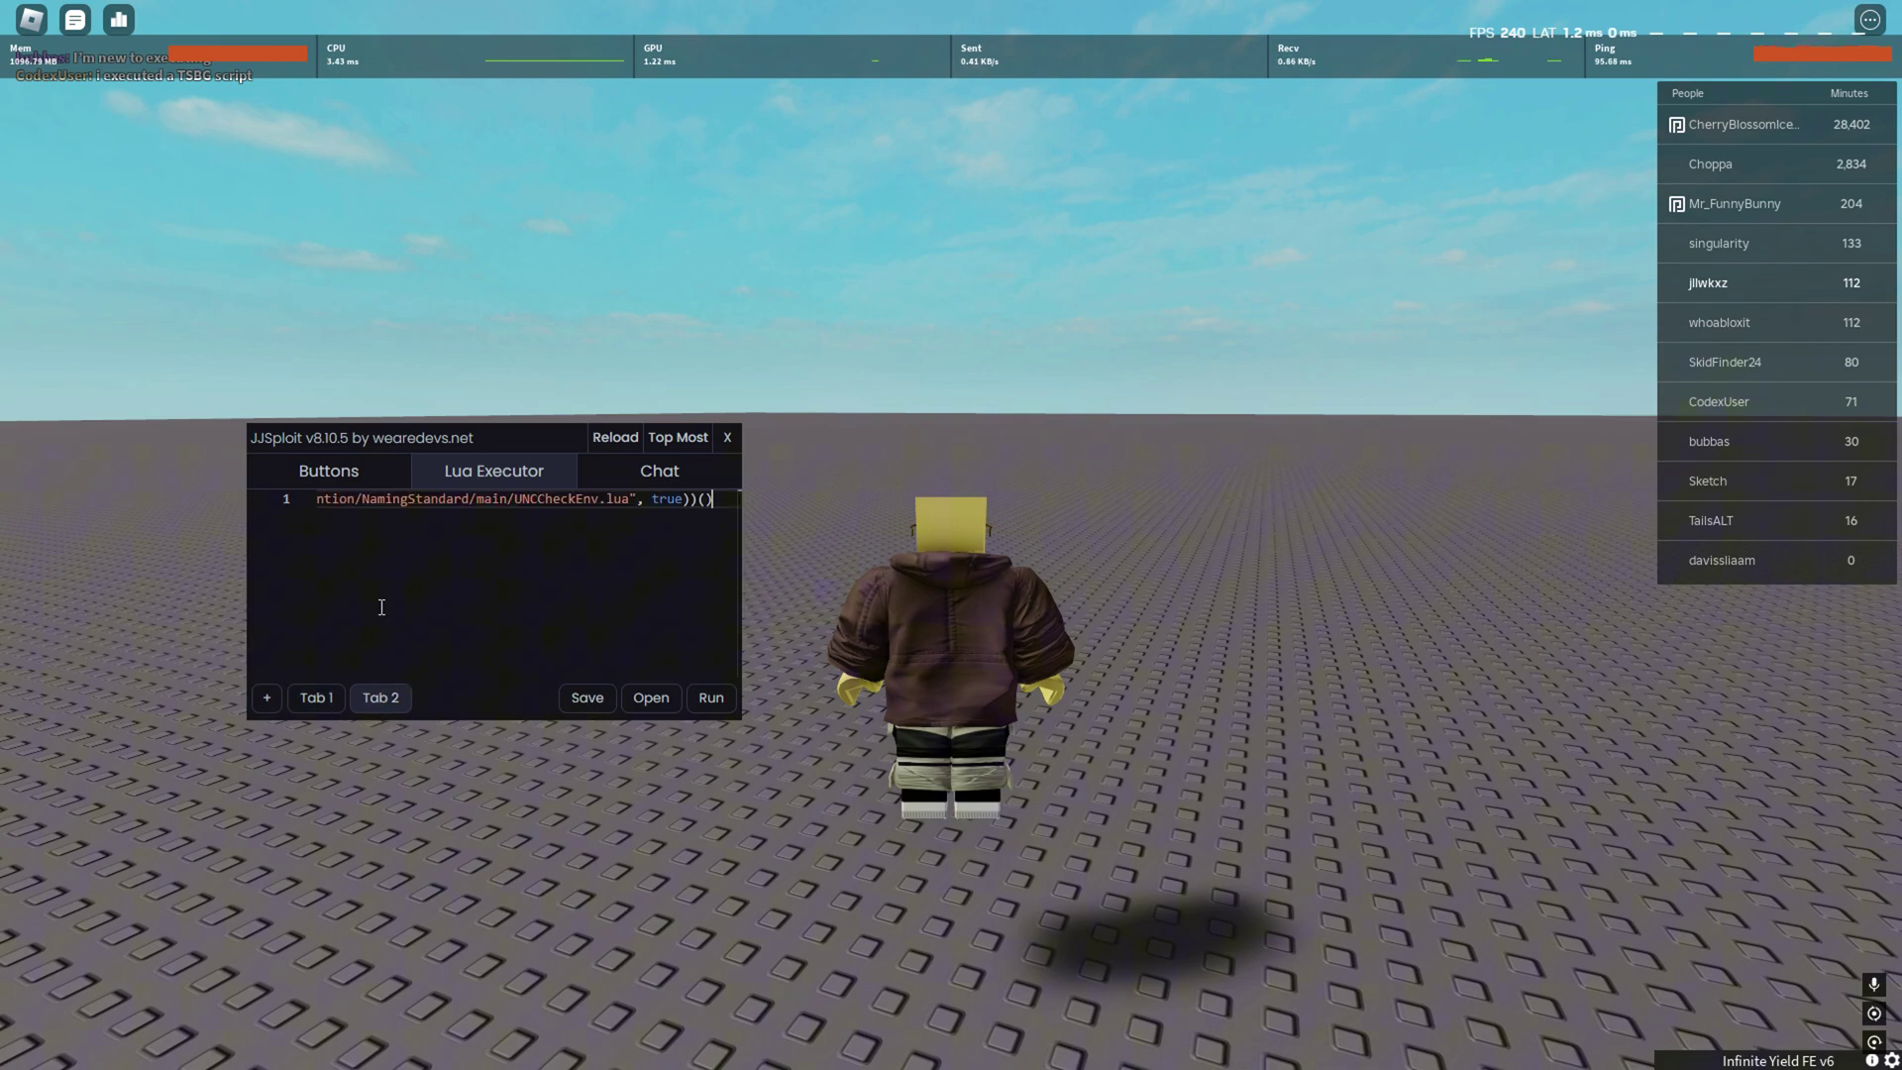
Step: Run the UNC check, view its 77% (64 of 83) result in /console, then reopen JJSploit
click(888, 723)
key(slash)
text(/)
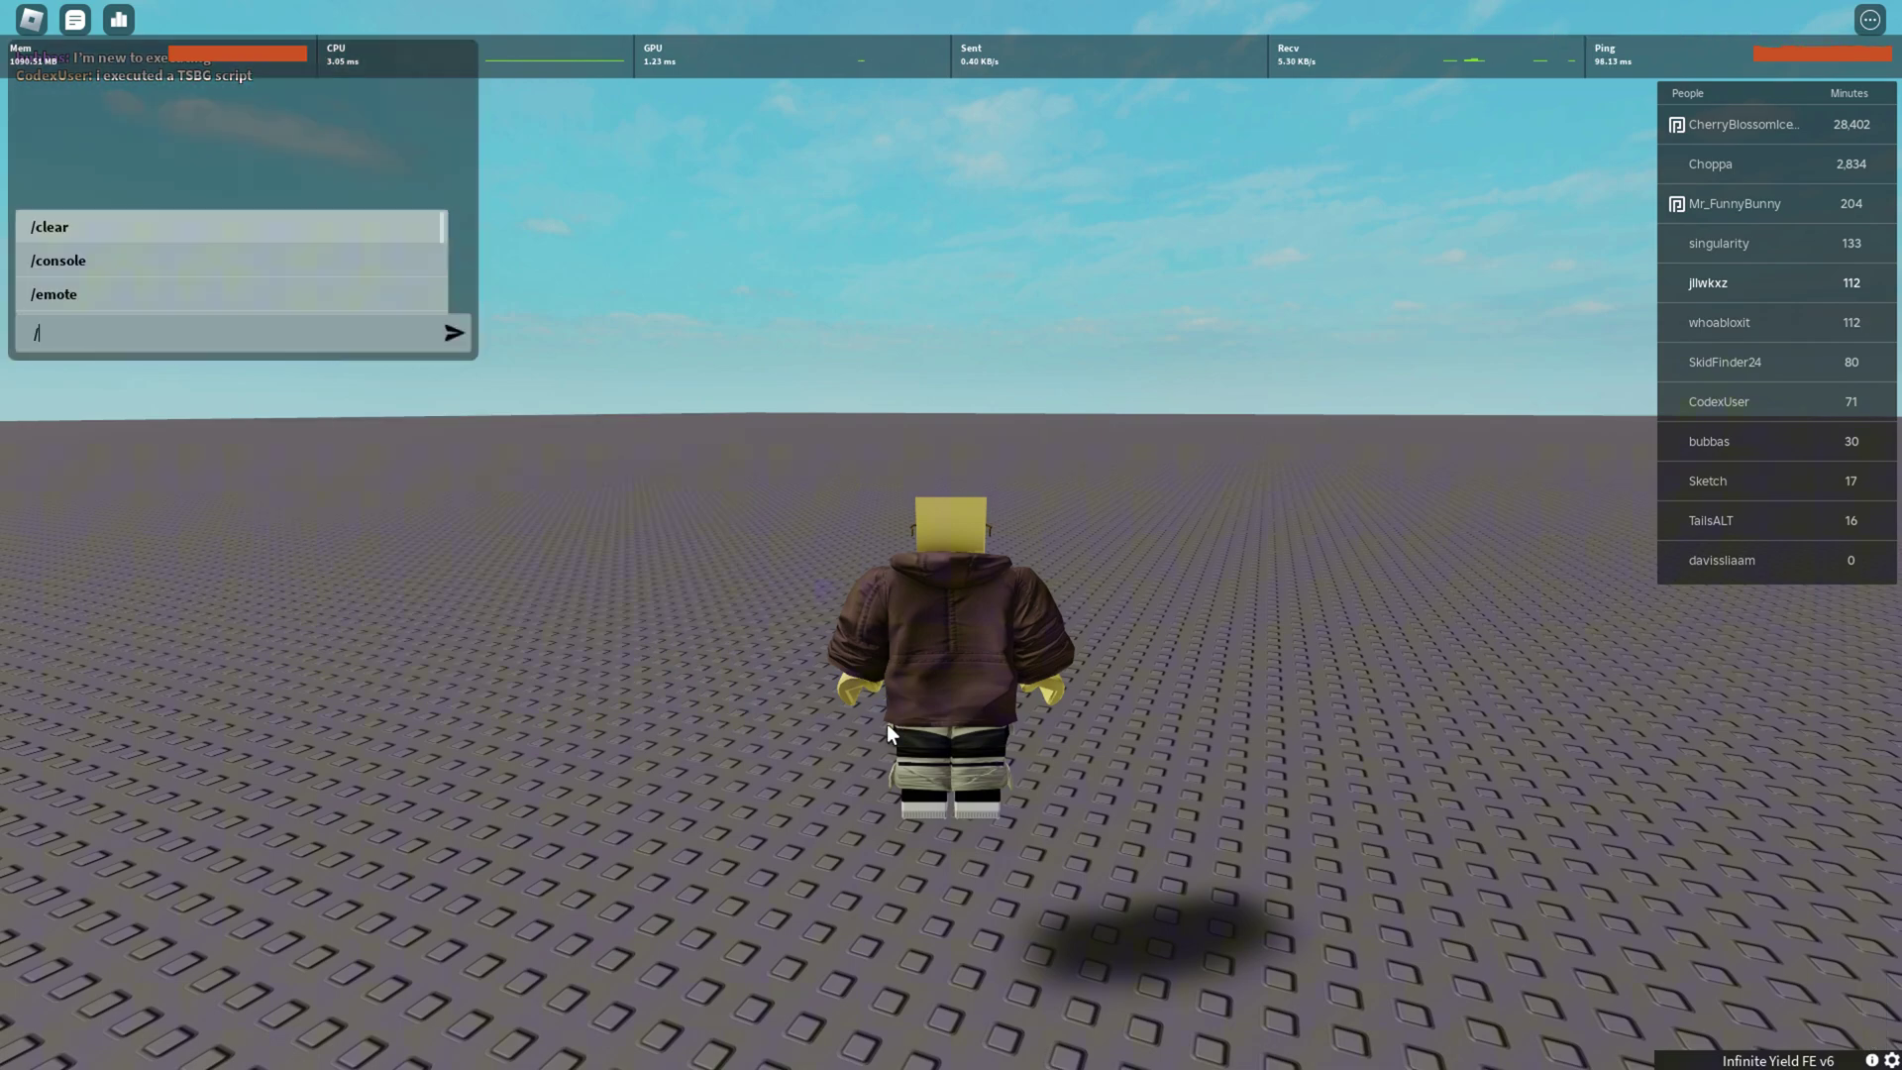
text(cons)
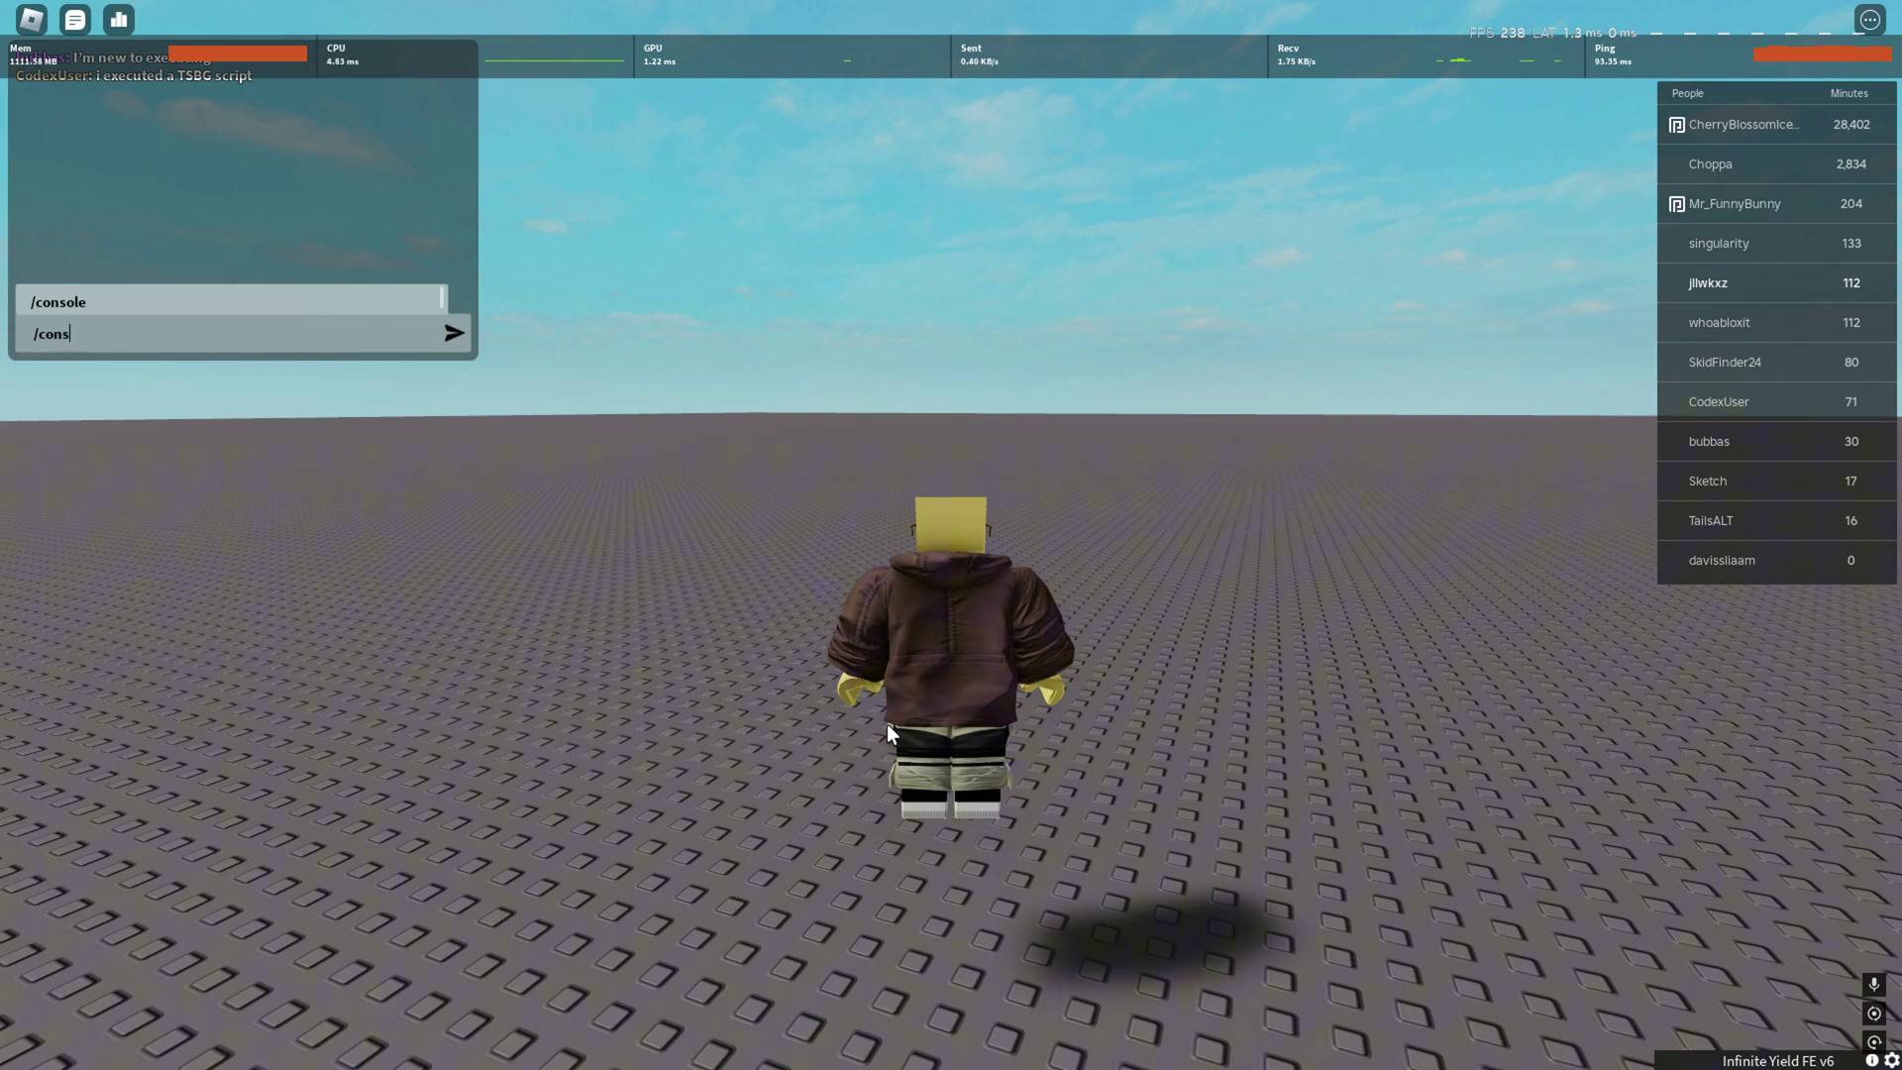
text(ole)
key(Return)
scroll(892, 609, down, 10)
scroll(869, 614, down, 5)
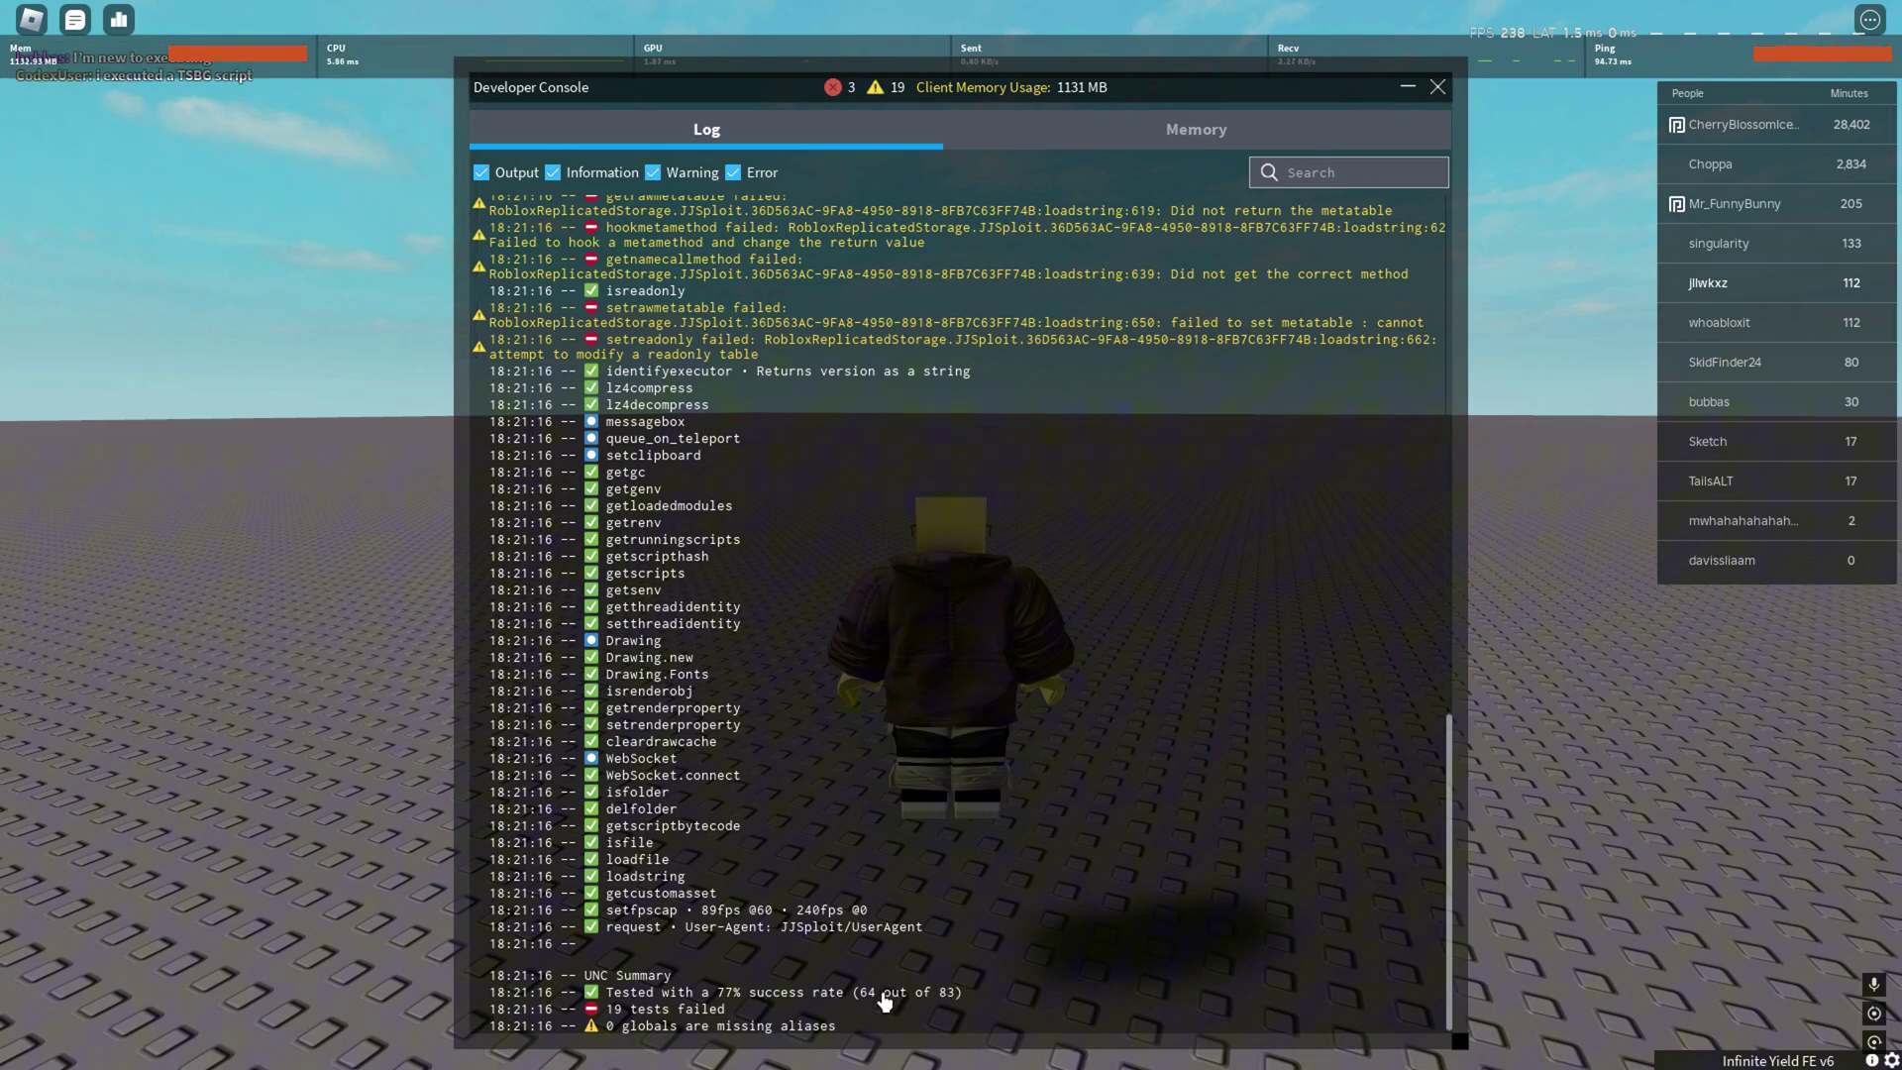
scroll(1155, 531, up, 5)
scroll(1125, 512, up, 5)
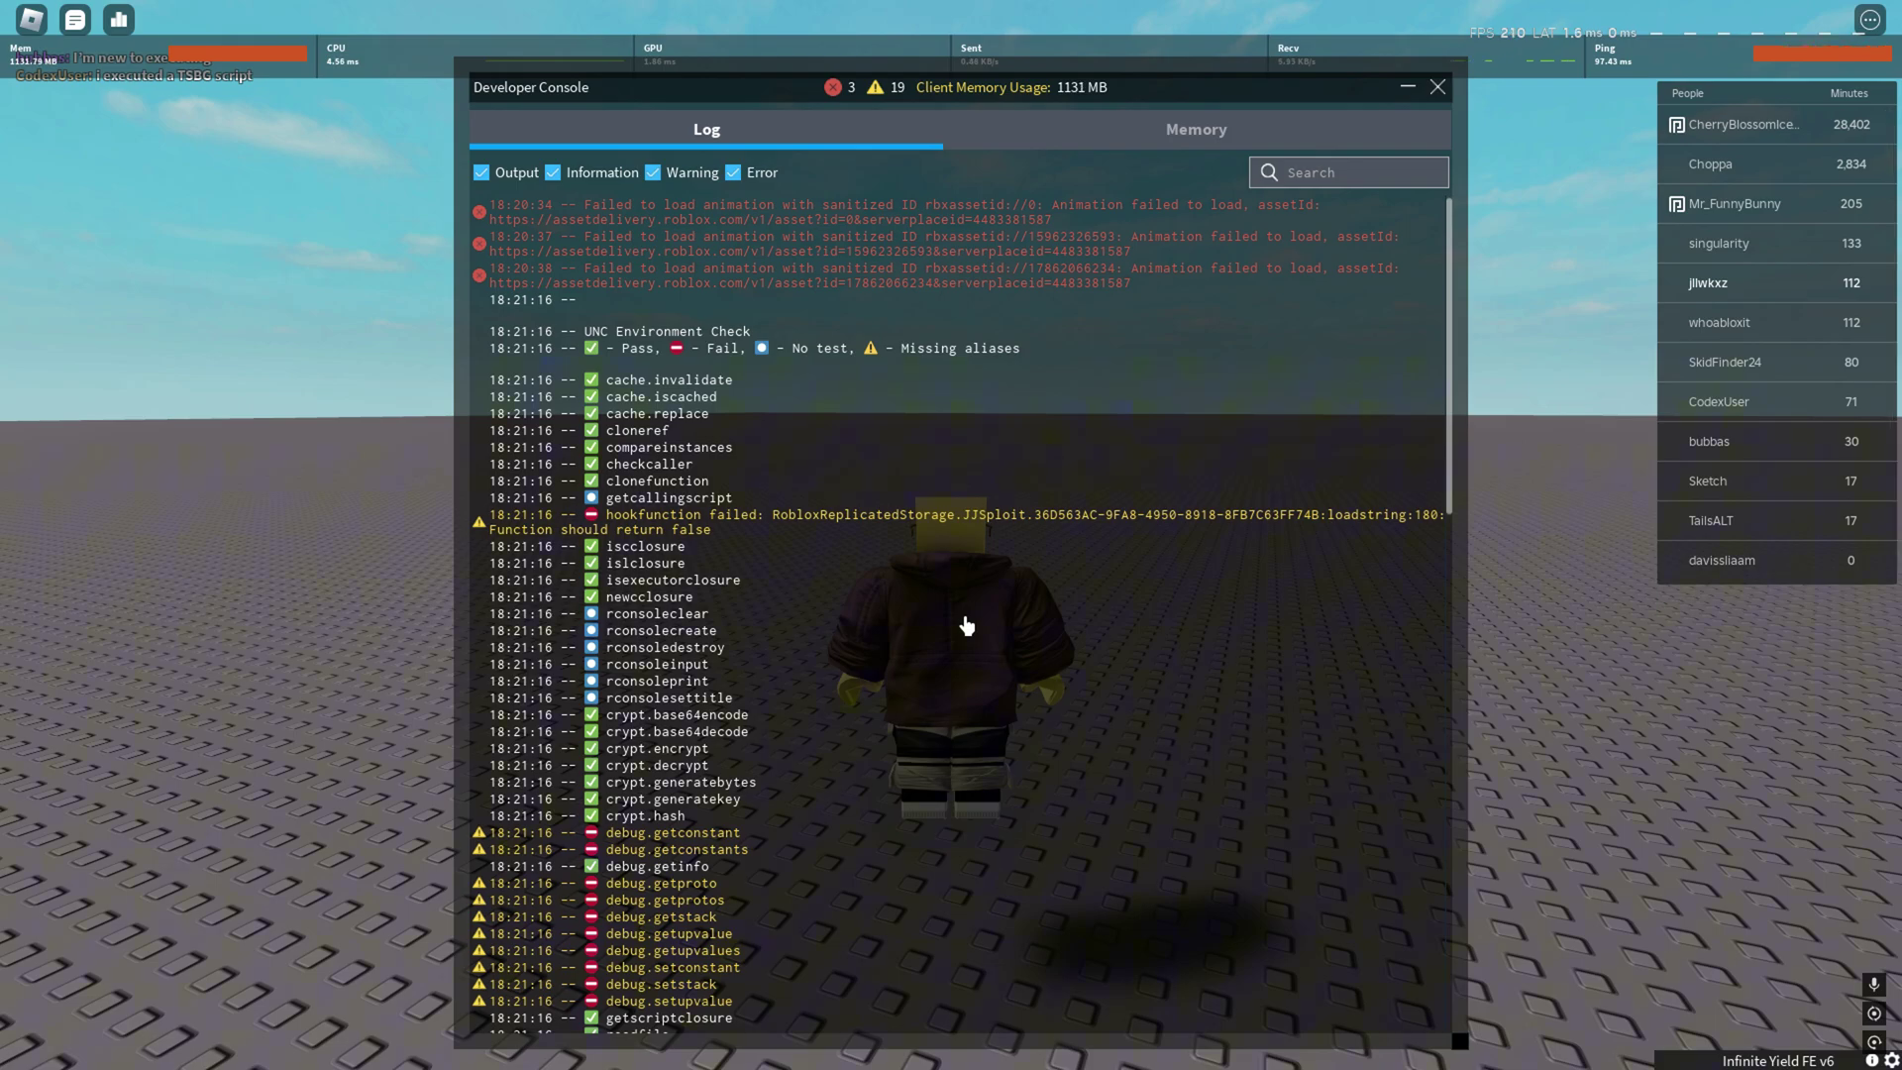
key(super)
click(945, 1051)
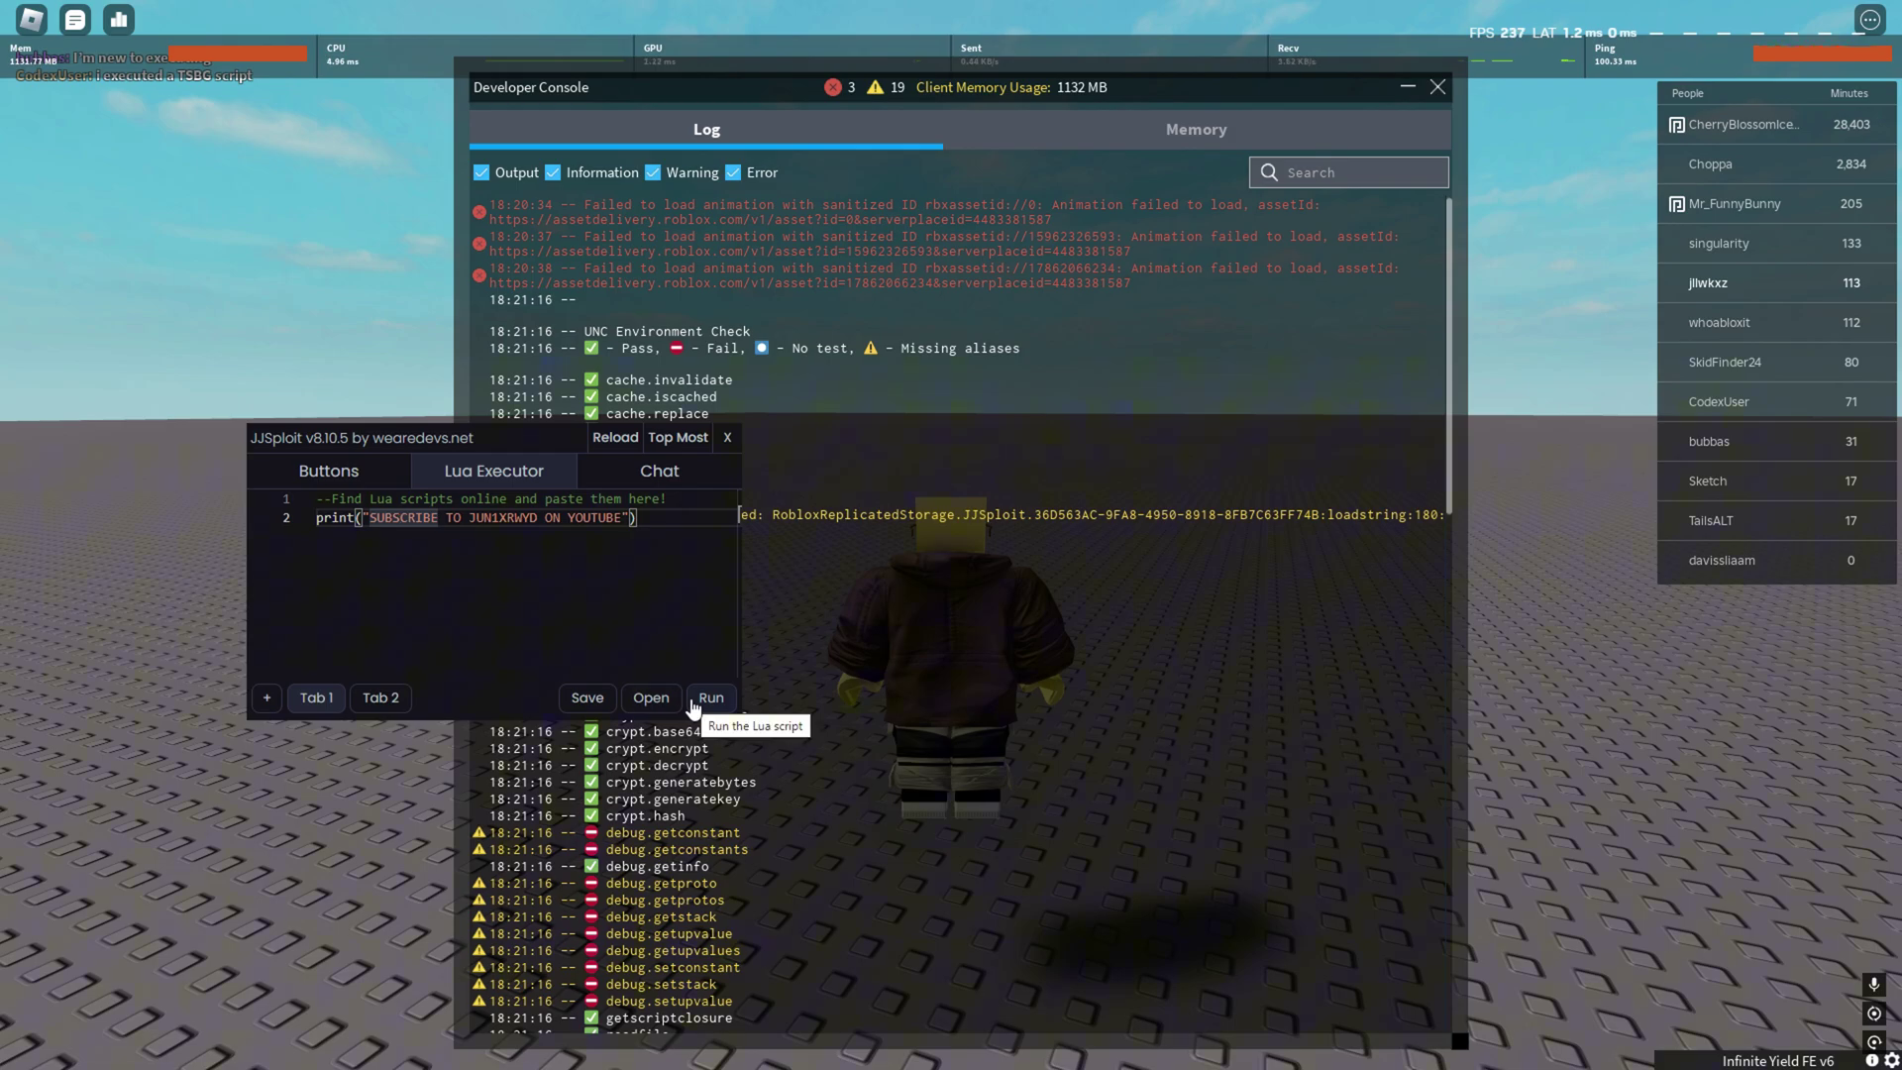
Step: Run the 'SUBSCRIBE TO JUN1XRWYD ON YOUTUBE' print script repeatedly into the console
click(1442, 488)
drag(1457, 502, 1453, 1040)
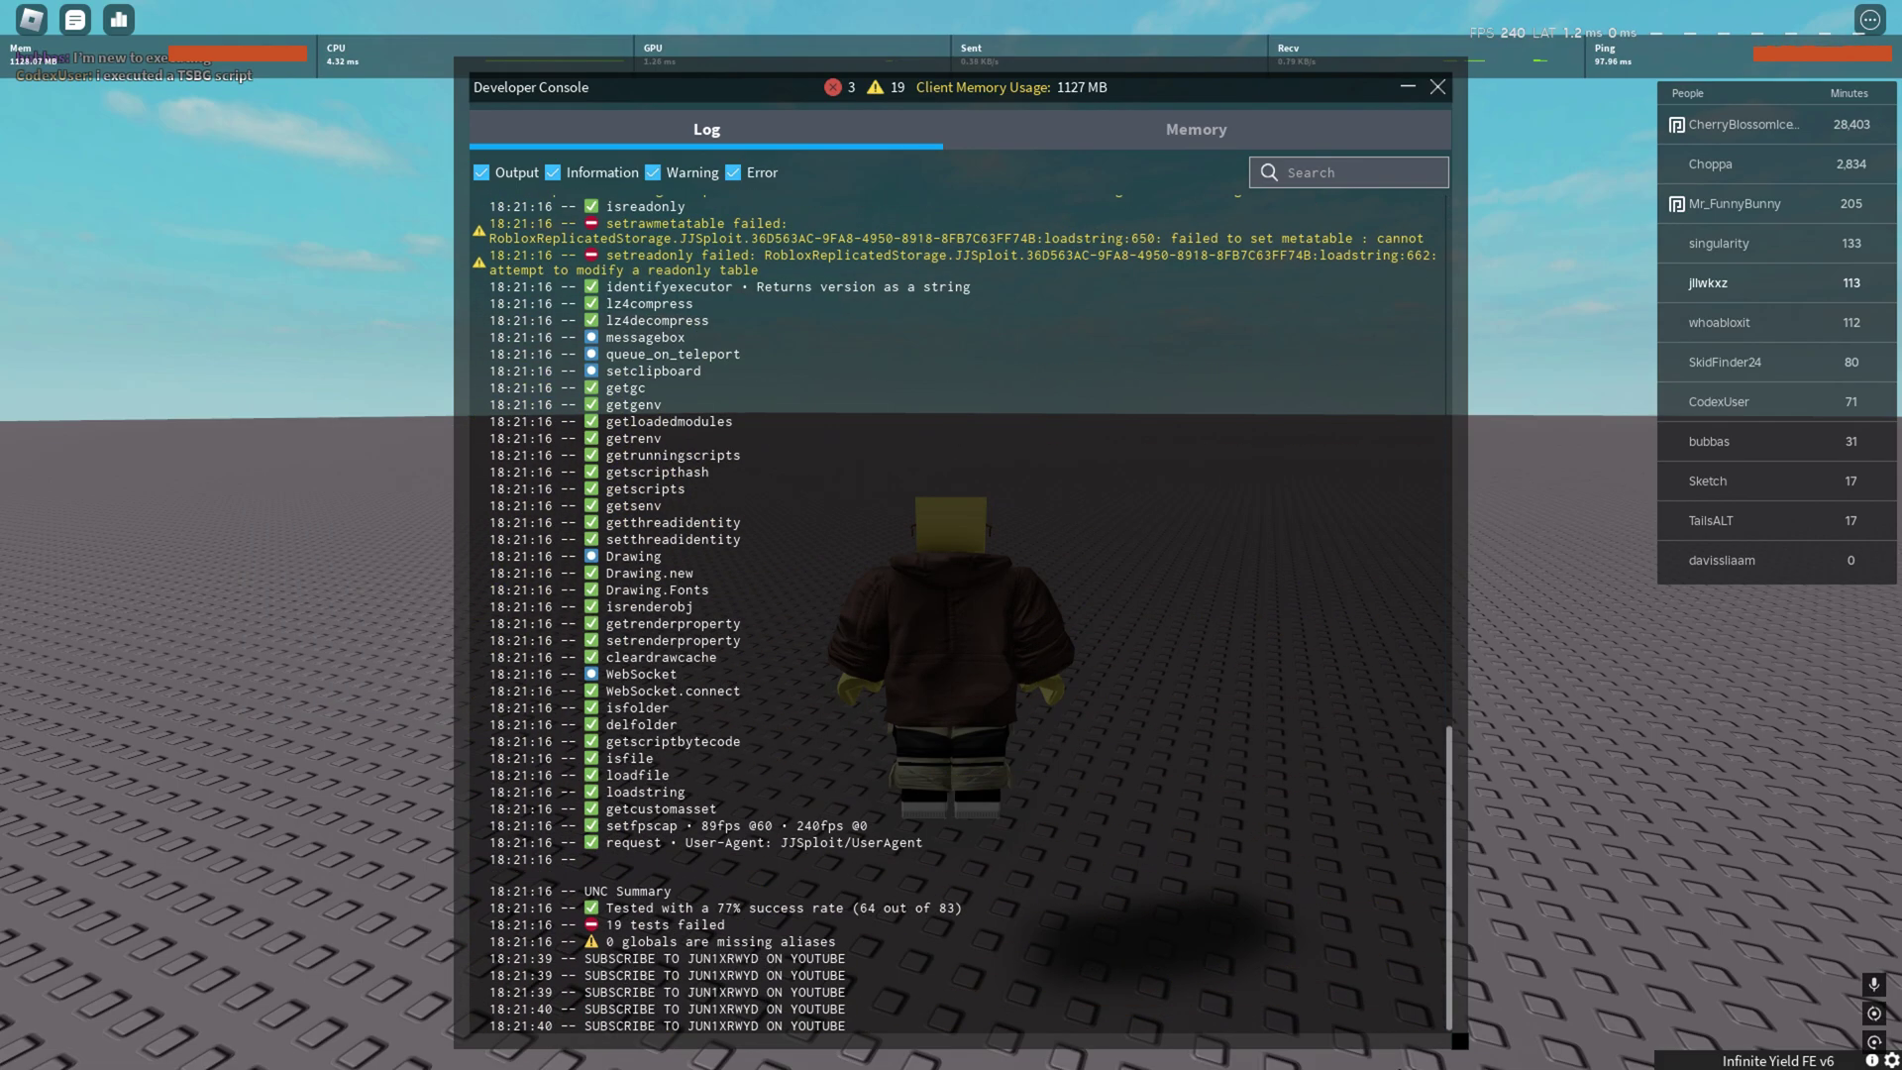
key(super)
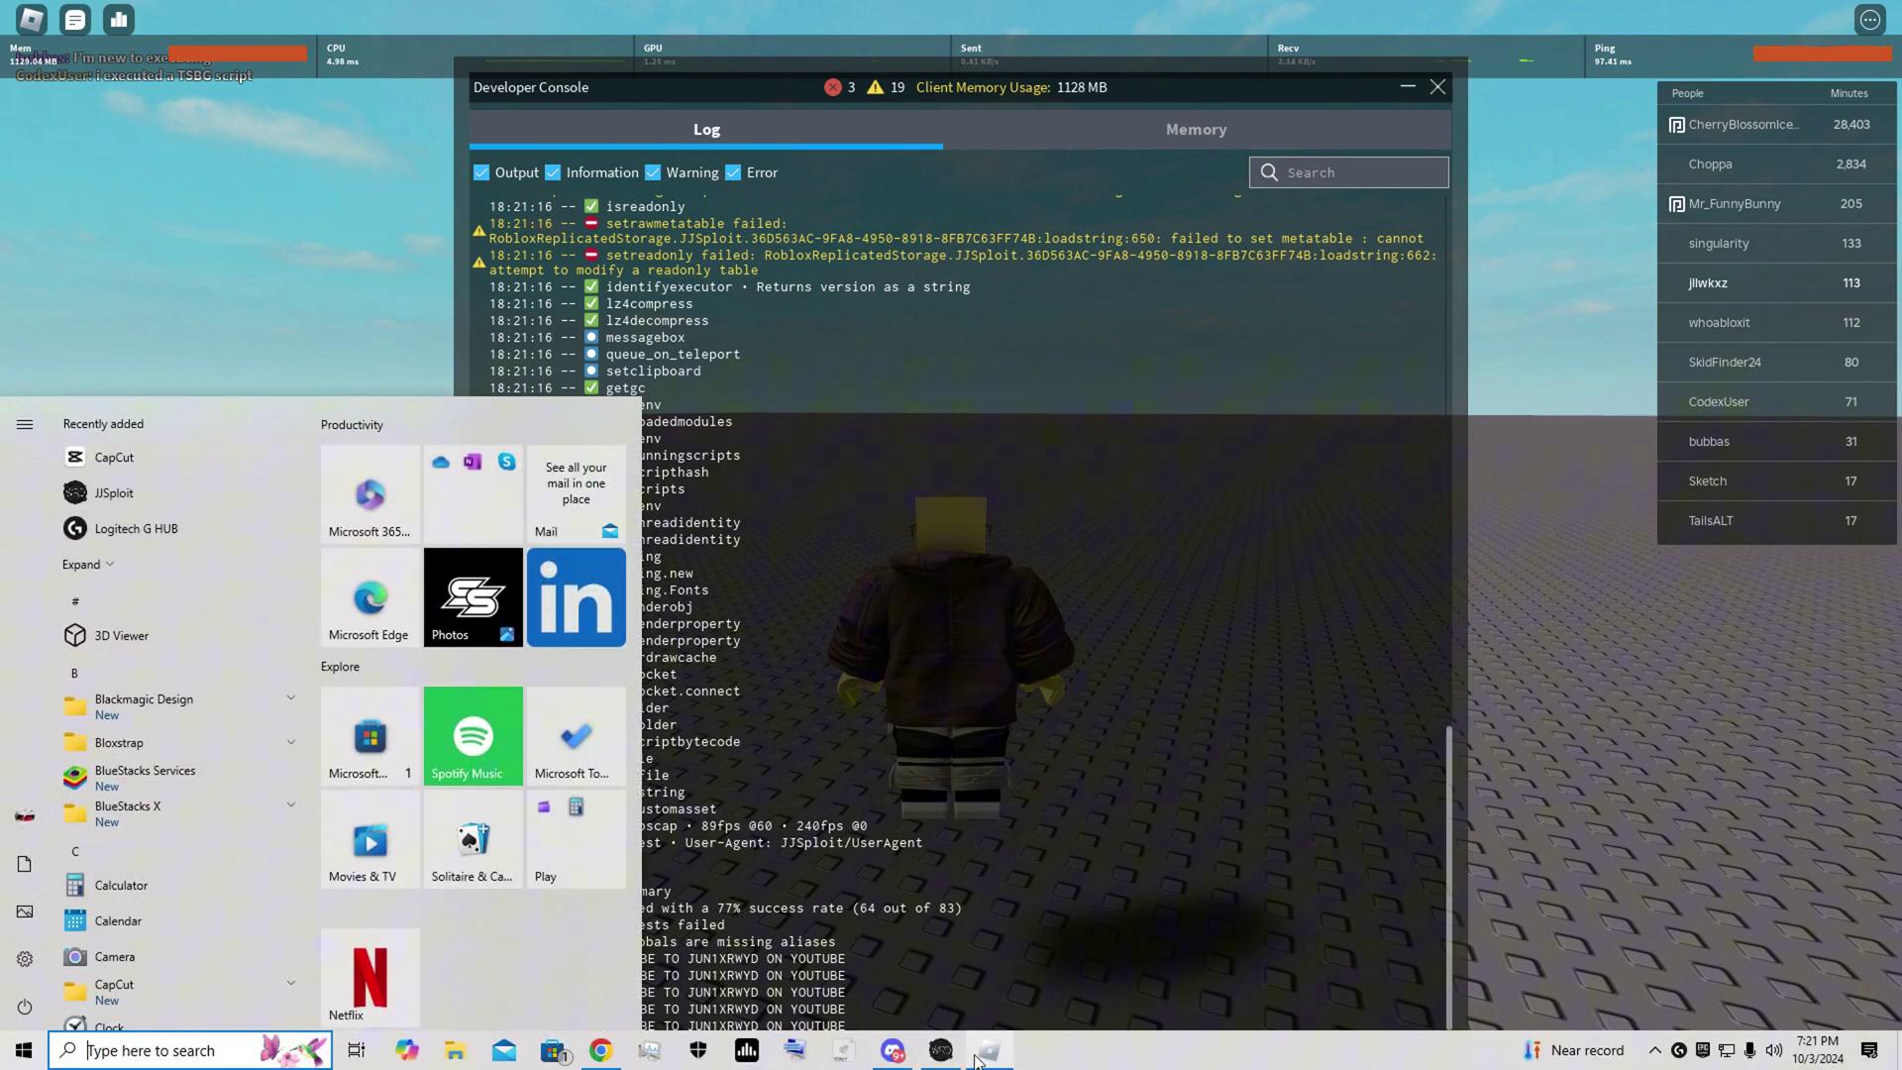
click(987, 1051)
click(711, 697)
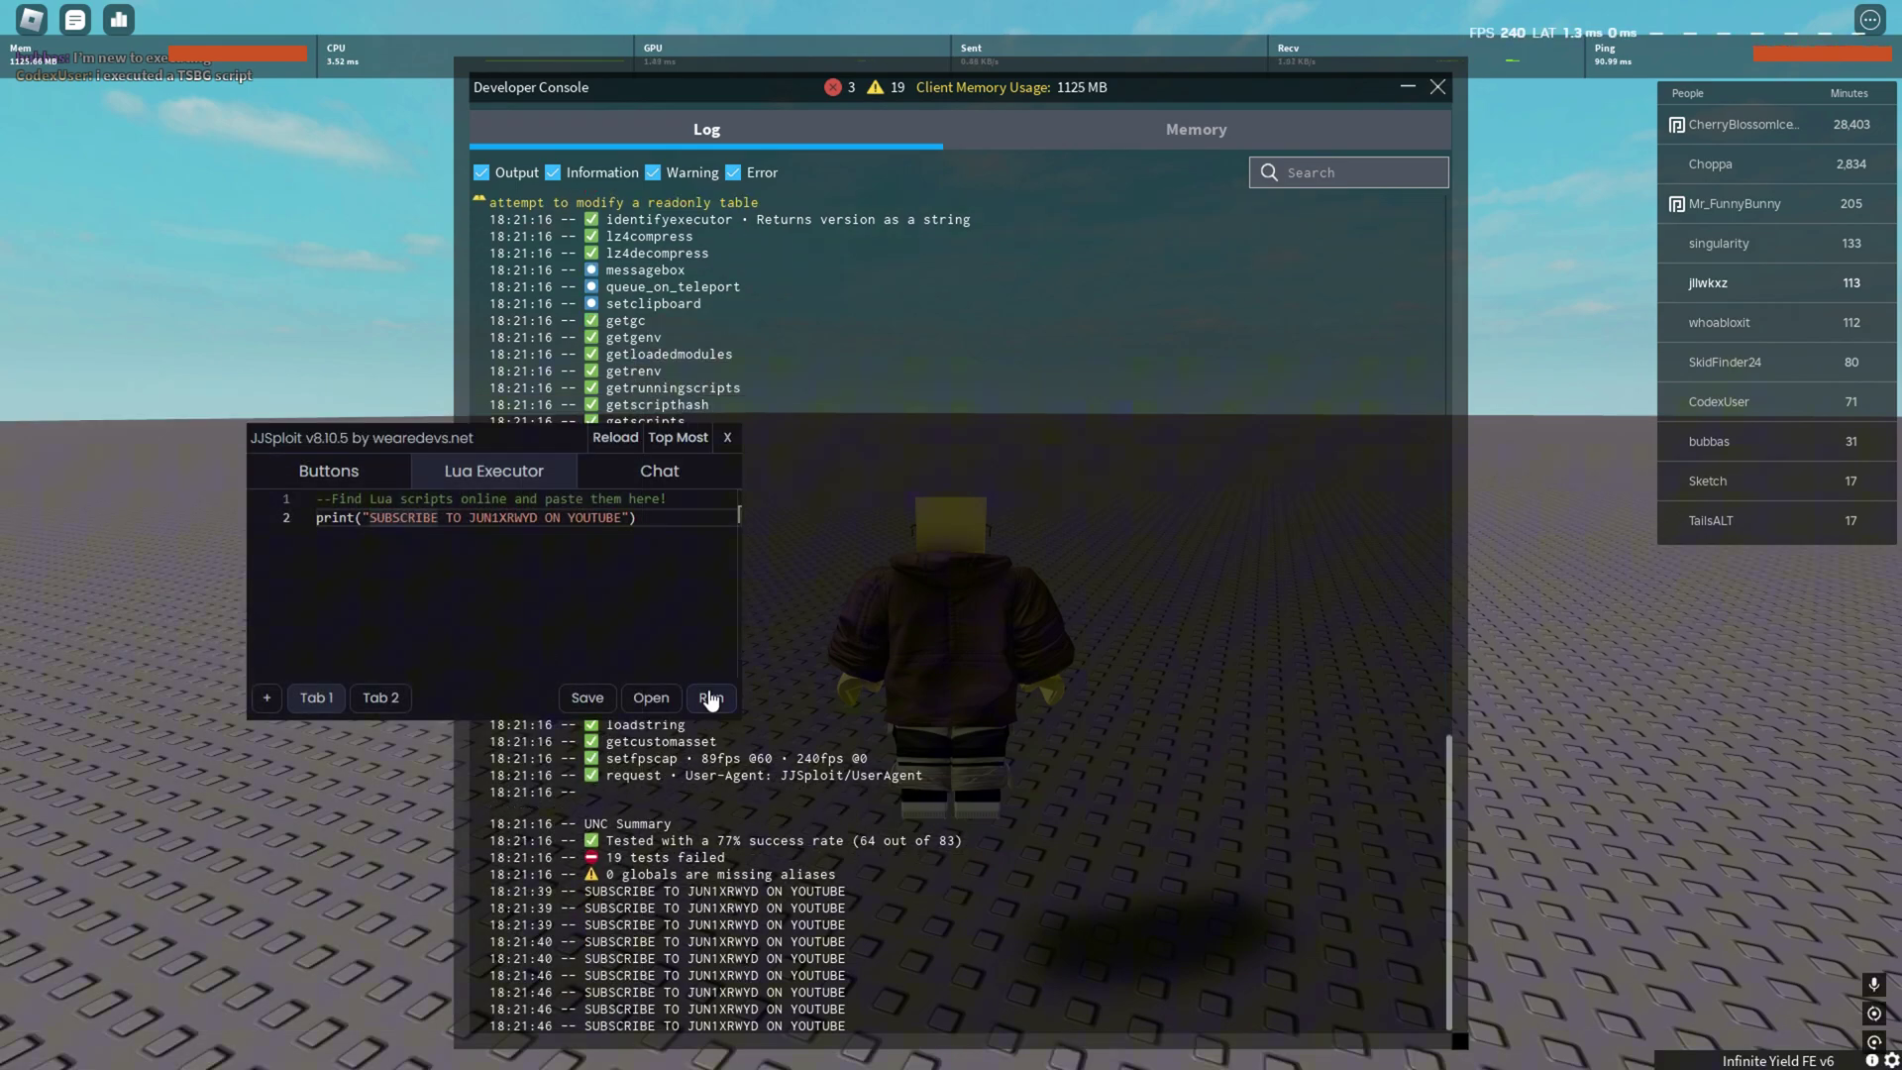
click(710, 698)
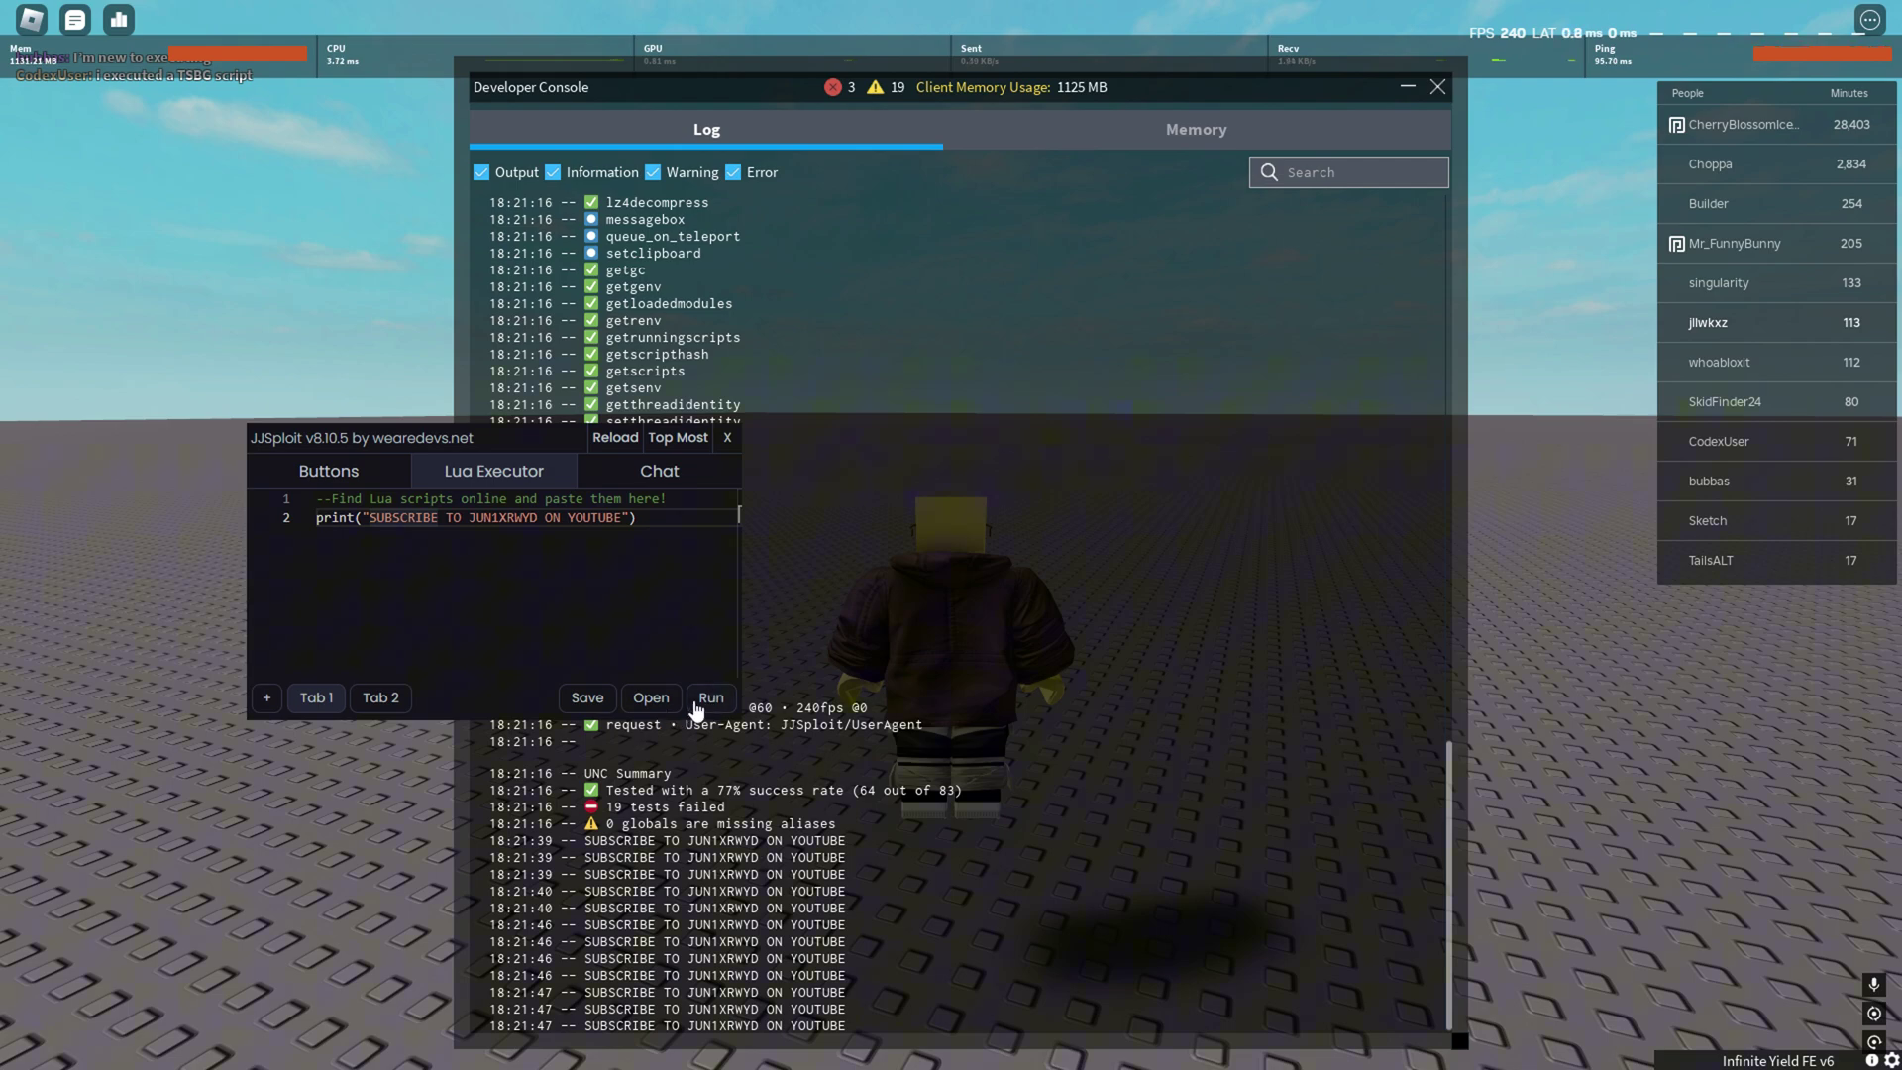
click(695, 709)
click(694, 709)
click(694, 710)
click(693, 709)
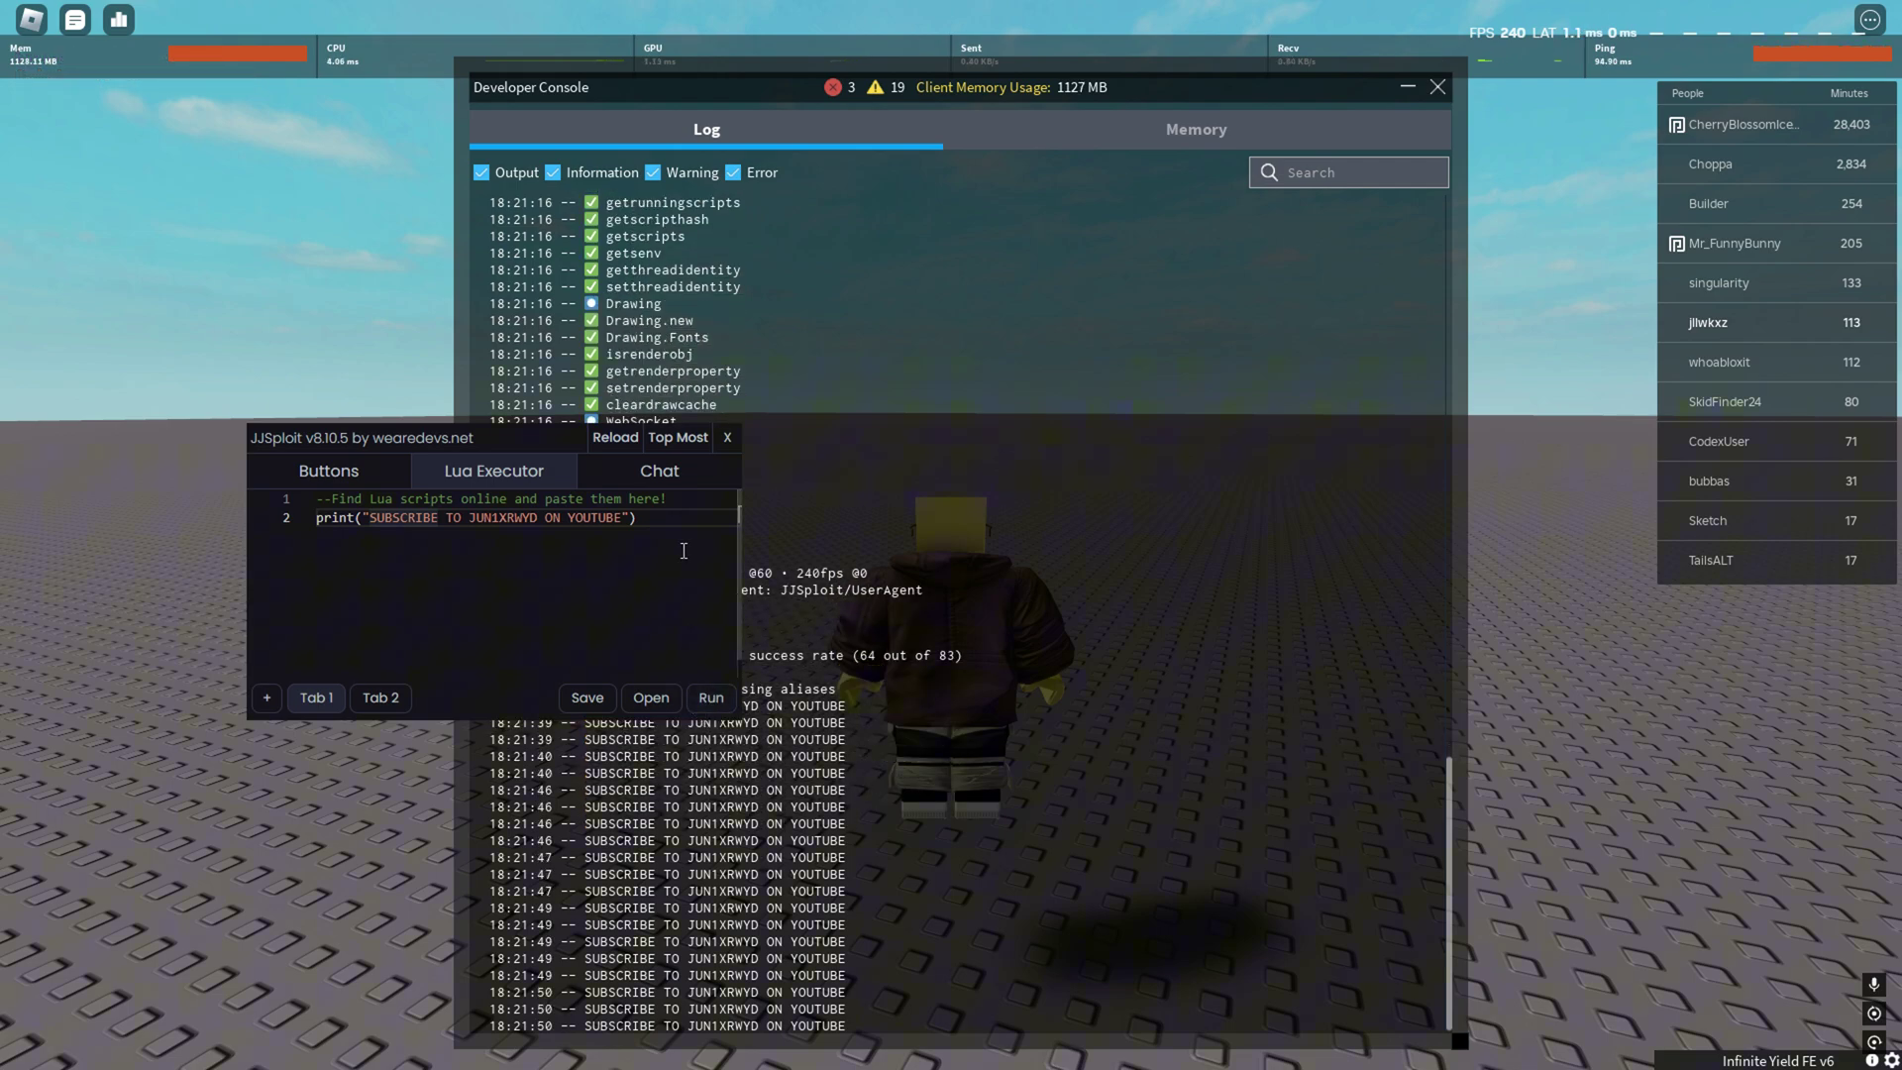
Step: Browse JJSploit's preset script buttons to the Client Appearance effects, then dismiss it
click(659, 470)
scroll(447, 579, down, 1)
scroll(391, 565, up, 1)
click(331, 470)
scroll(388, 595, down, 3)
scroll(394, 594, up, 2)
scroll(396, 603, up, 1)
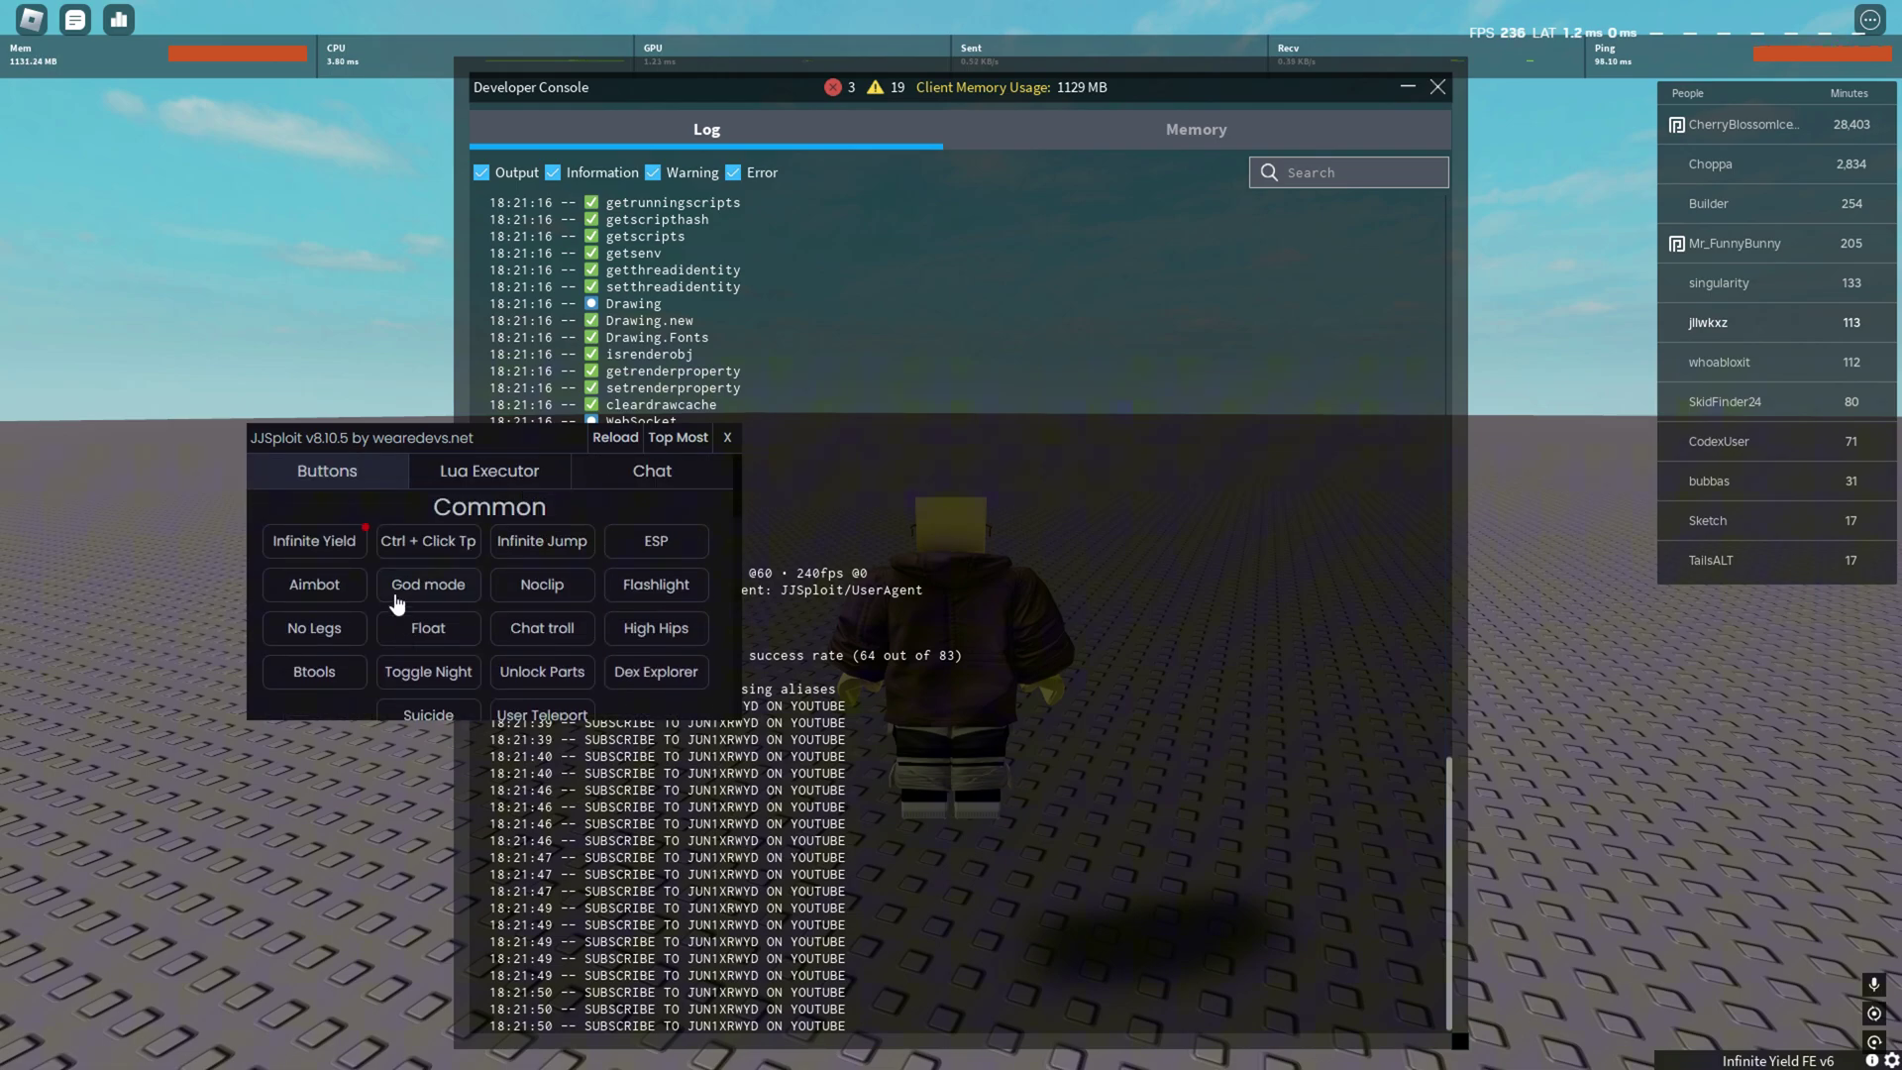
click(317, 586)
click(1476, 99)
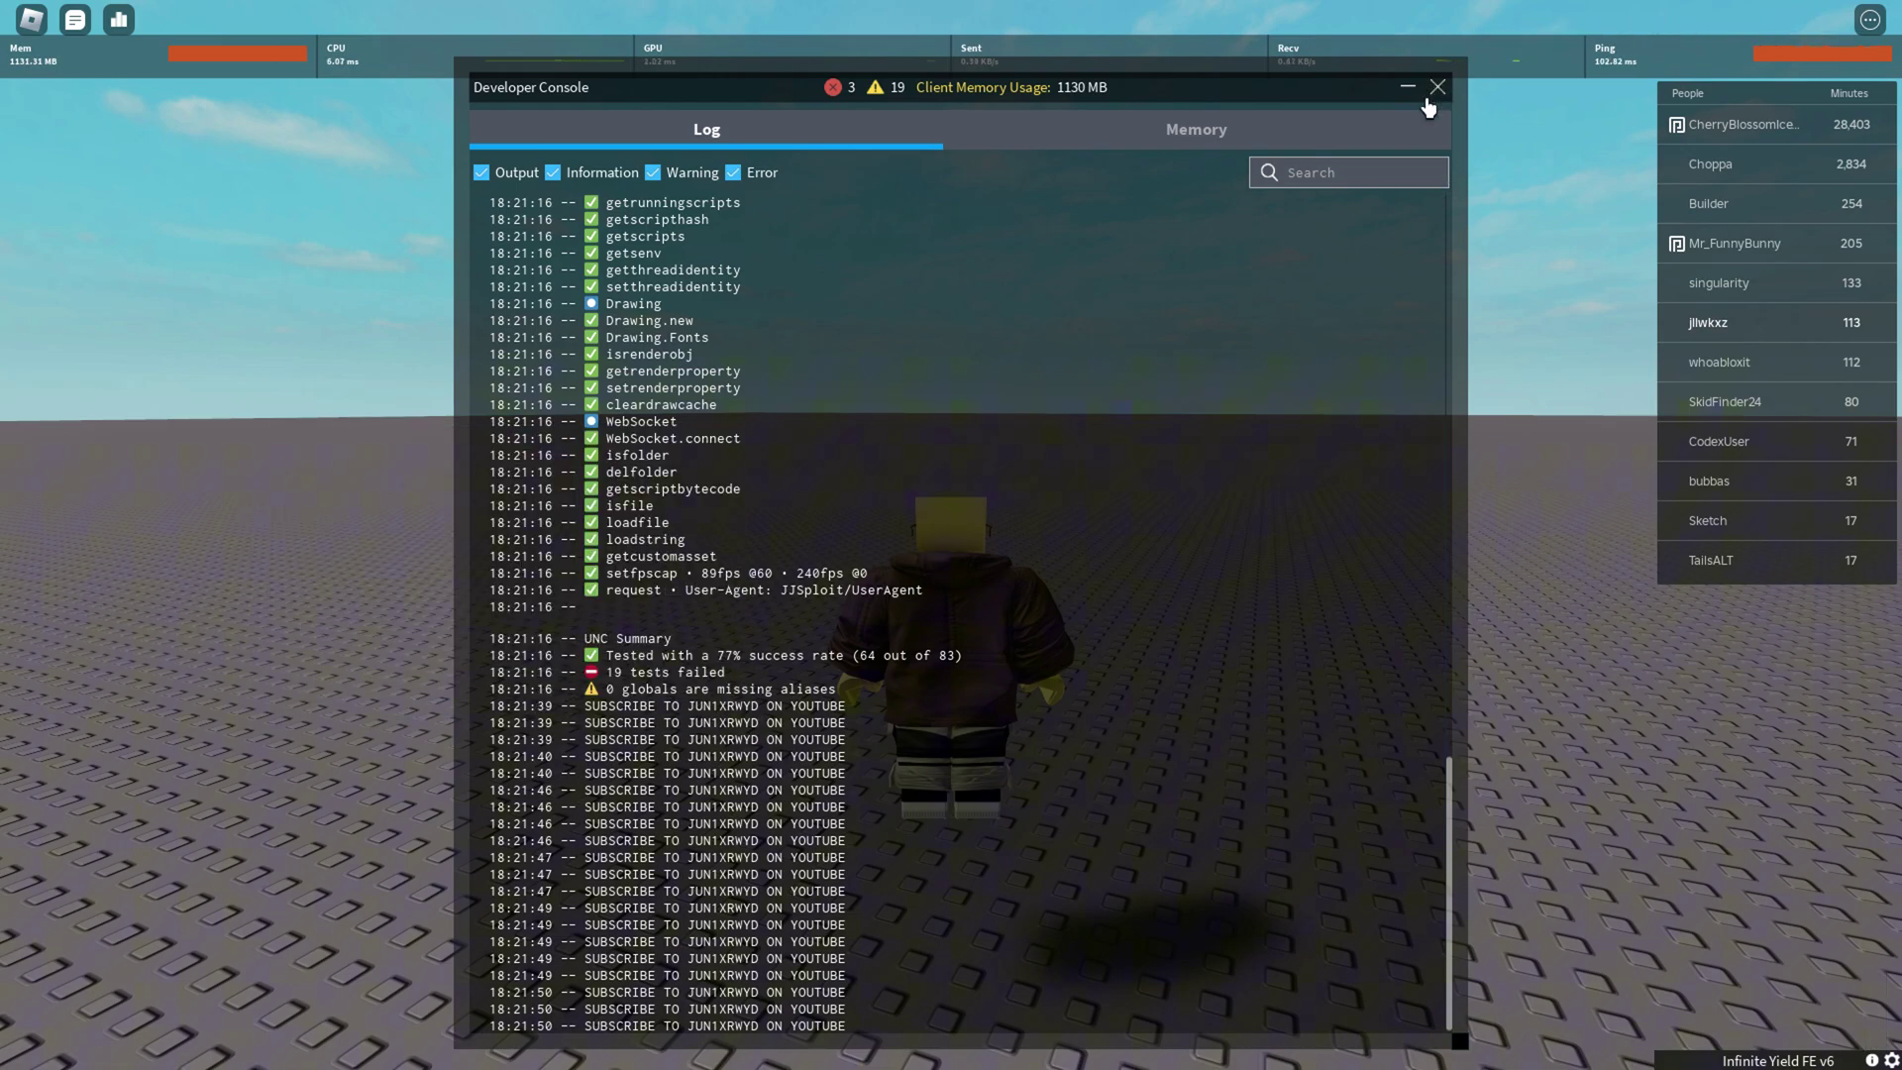
Step: Close the Developer Console and wrap the avatar in JJSploit's Smoke effect
click(1438, 89)
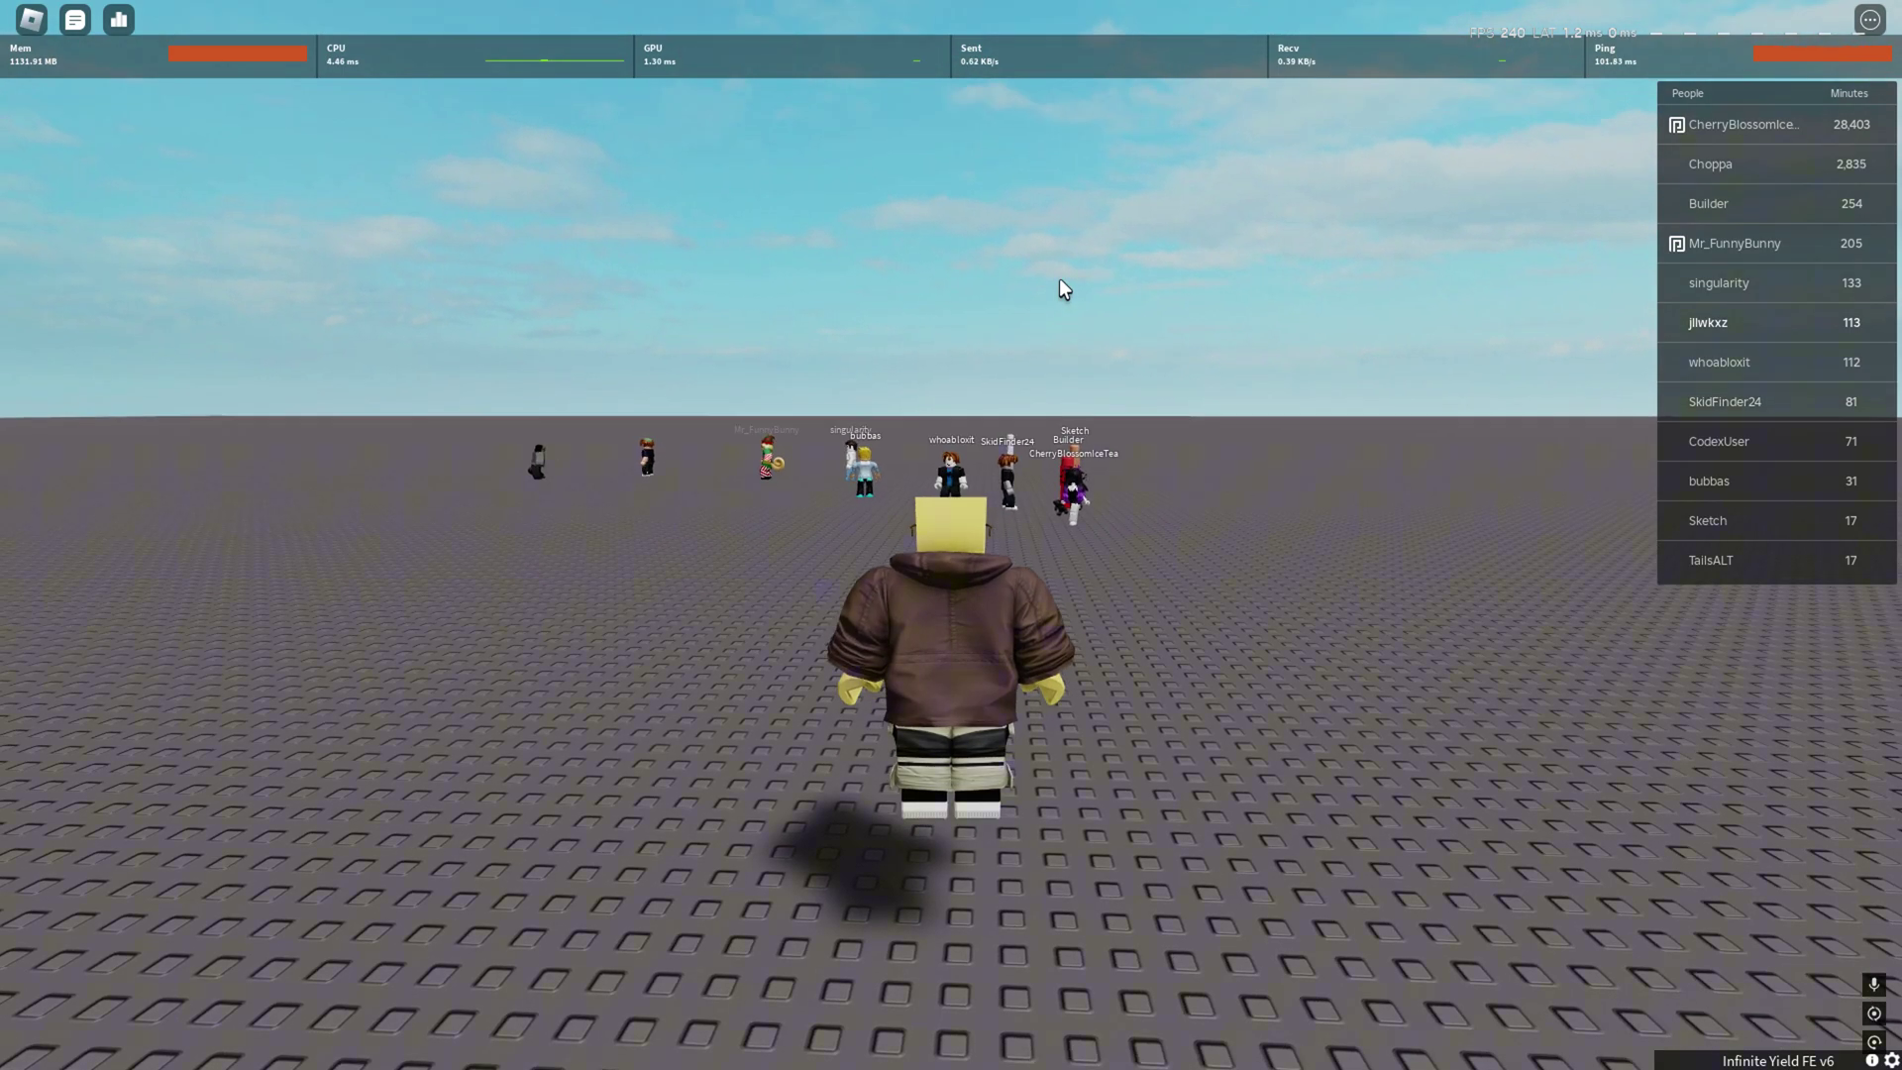
key(shift)
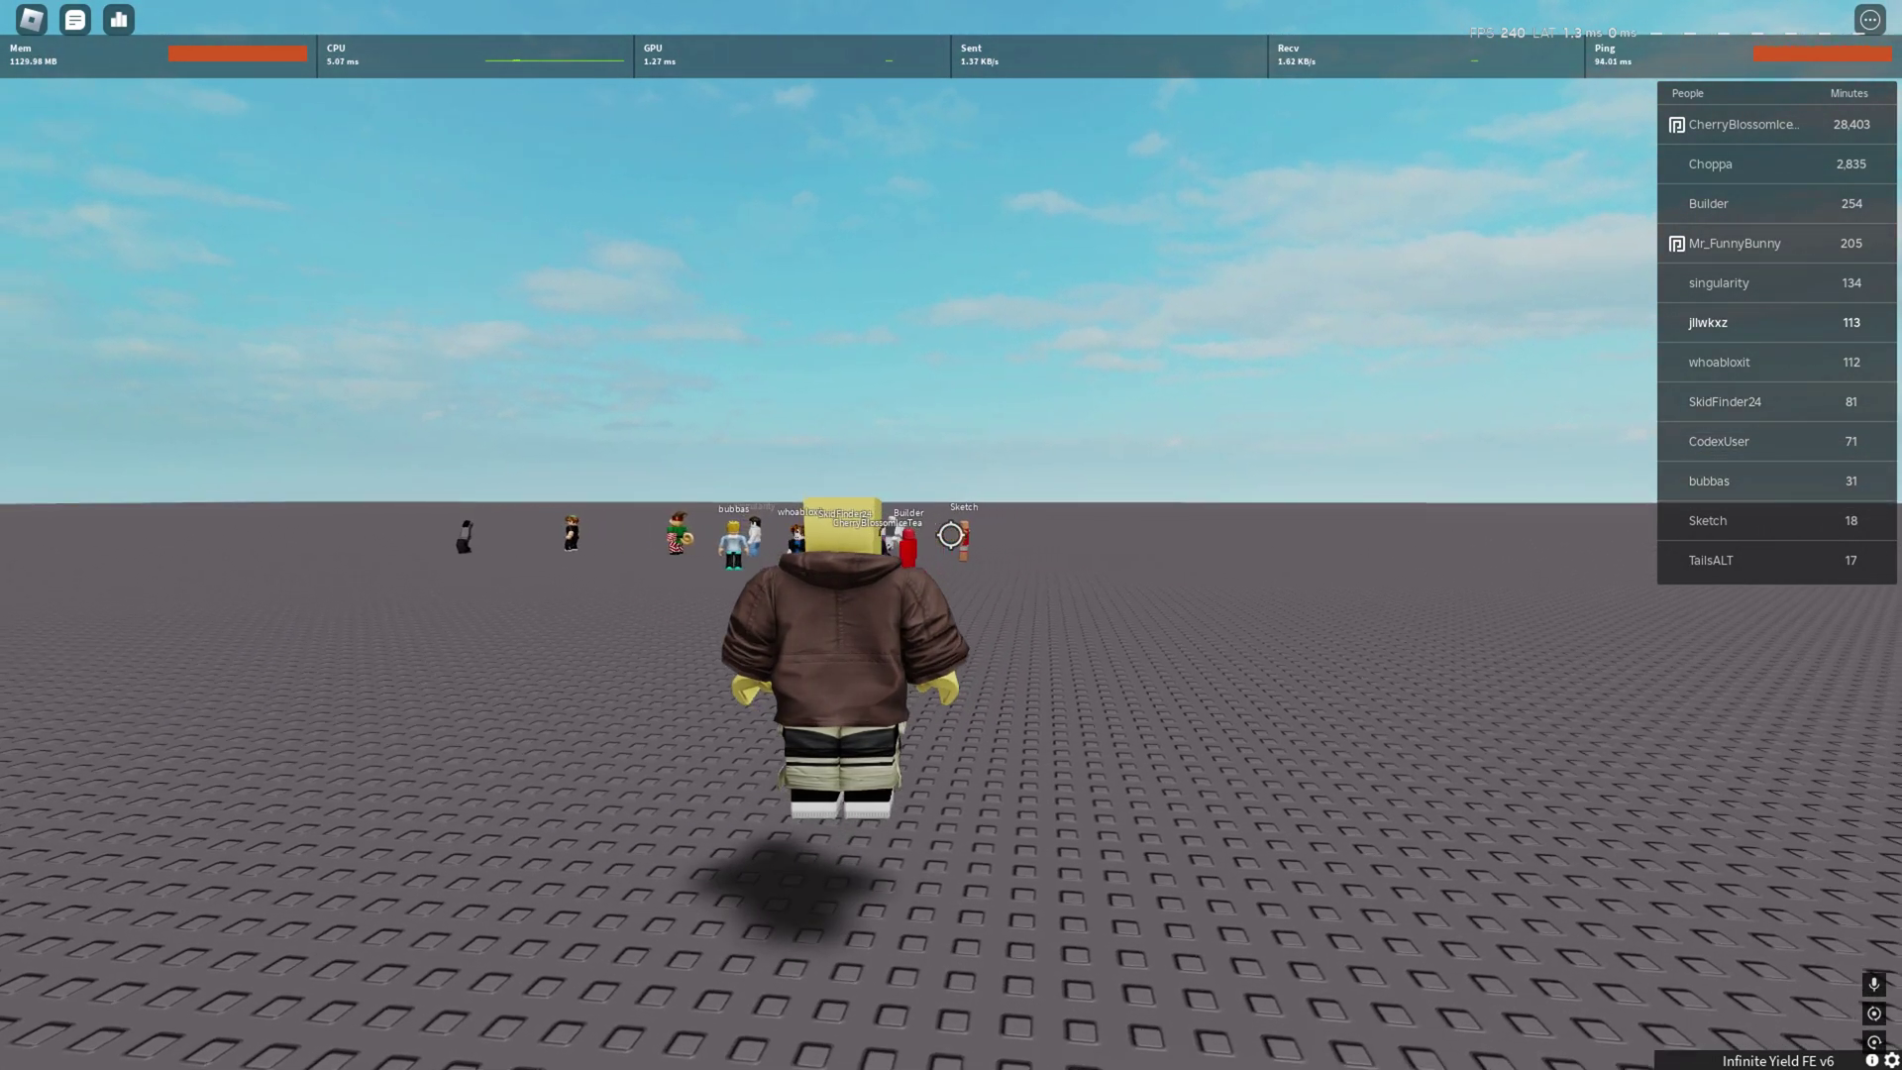
key(super)
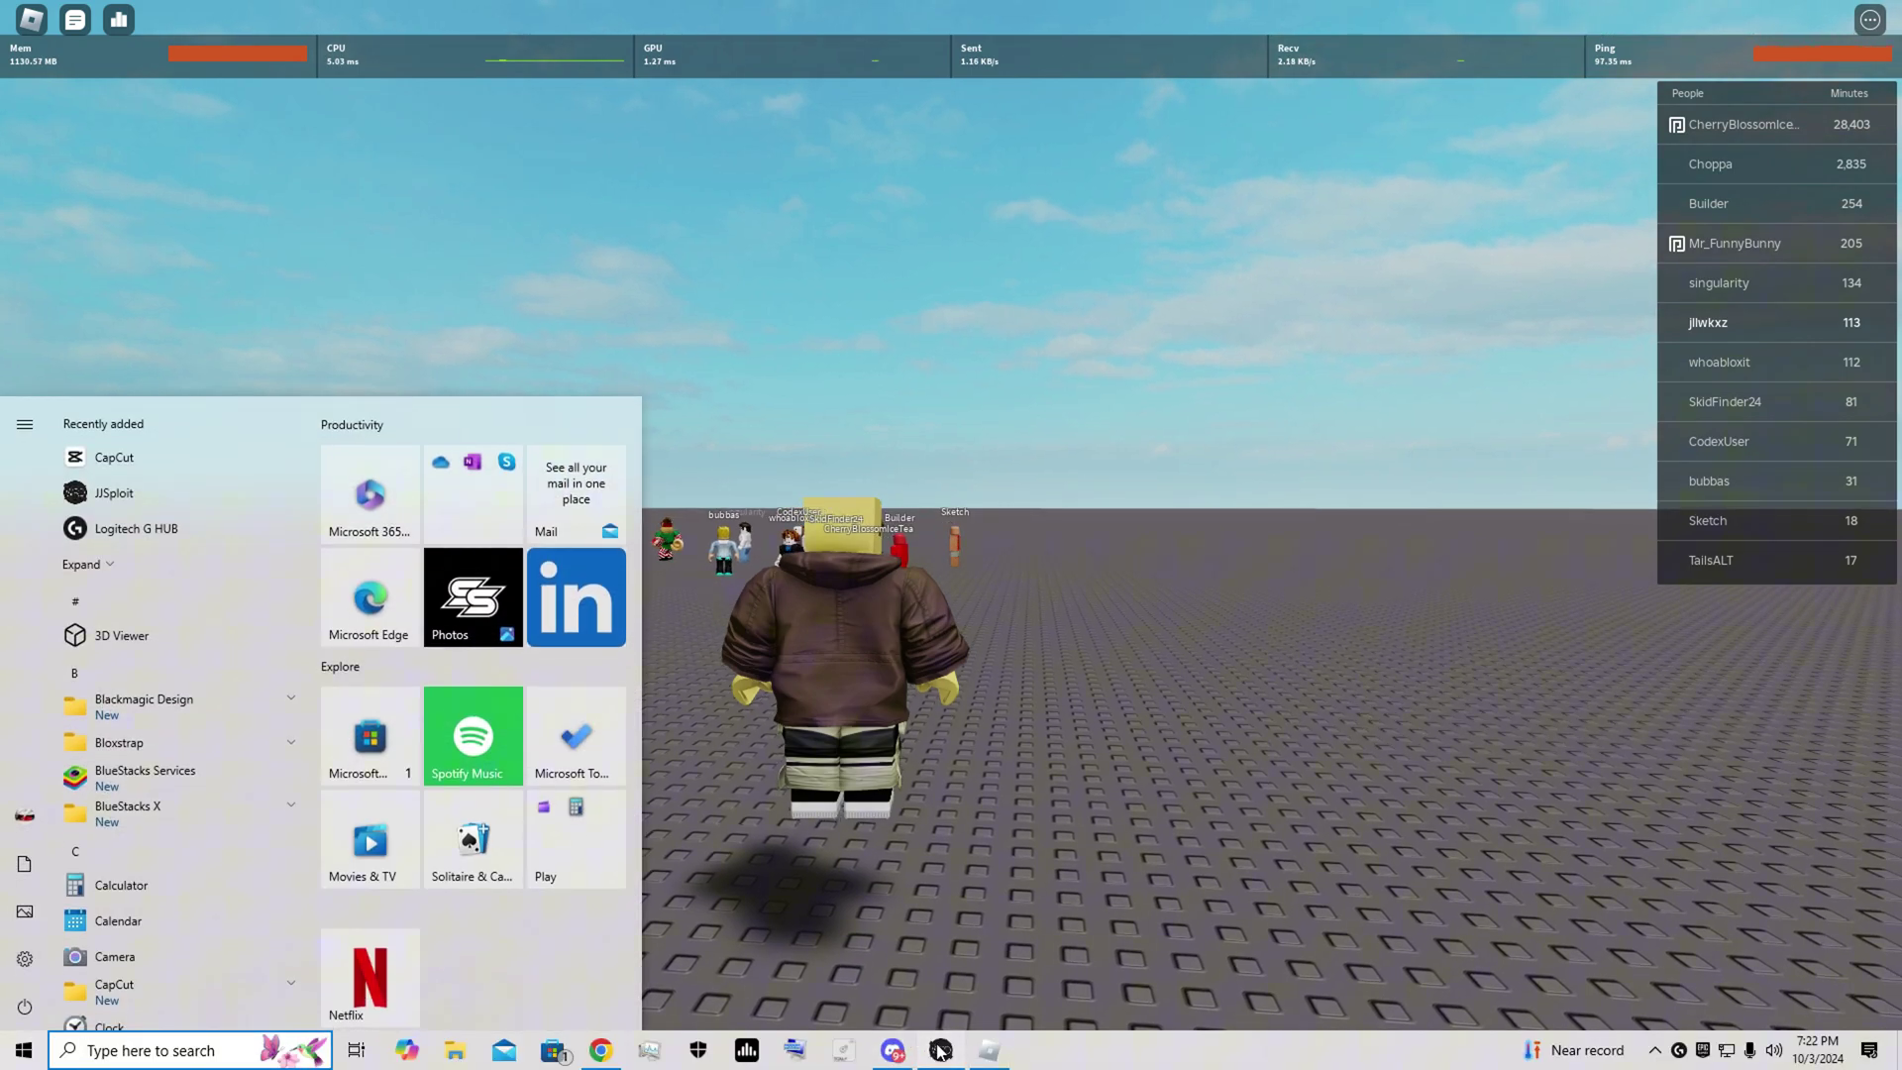
click(940, 1051)
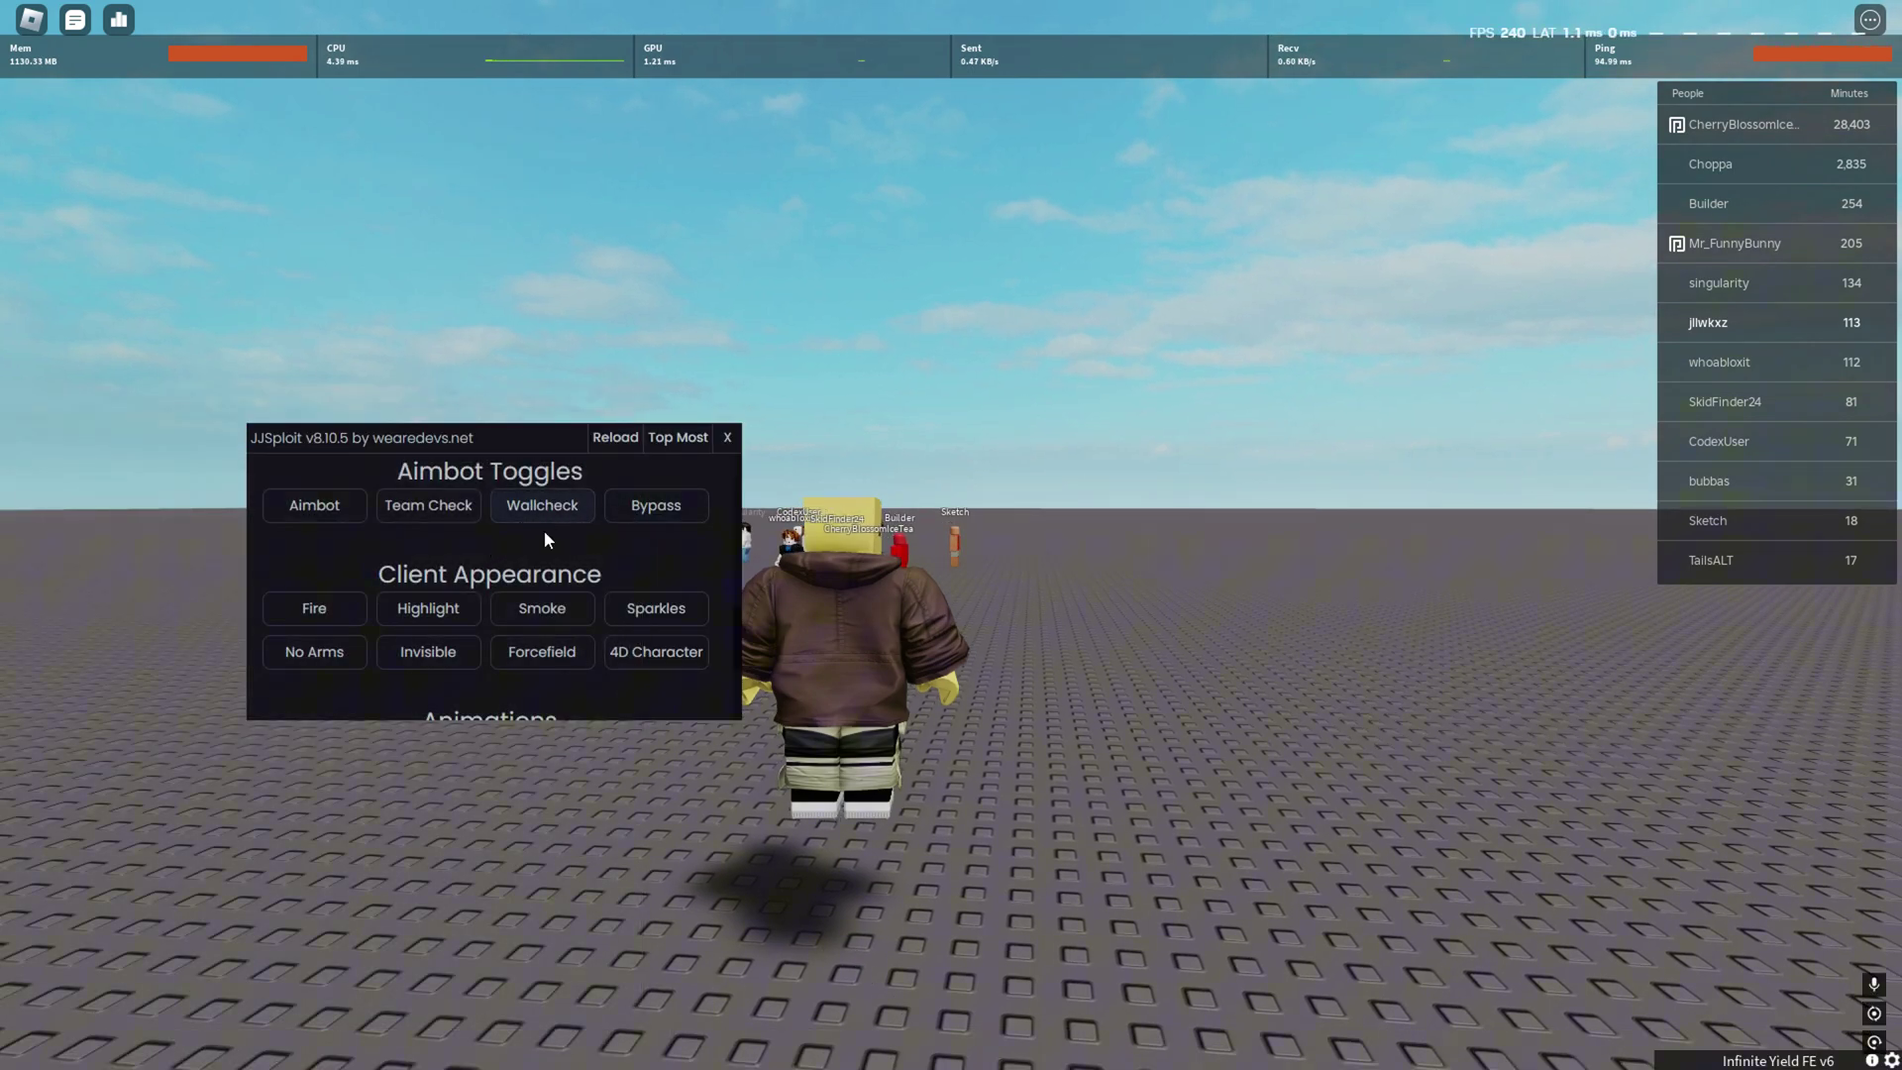
click(565, 615)
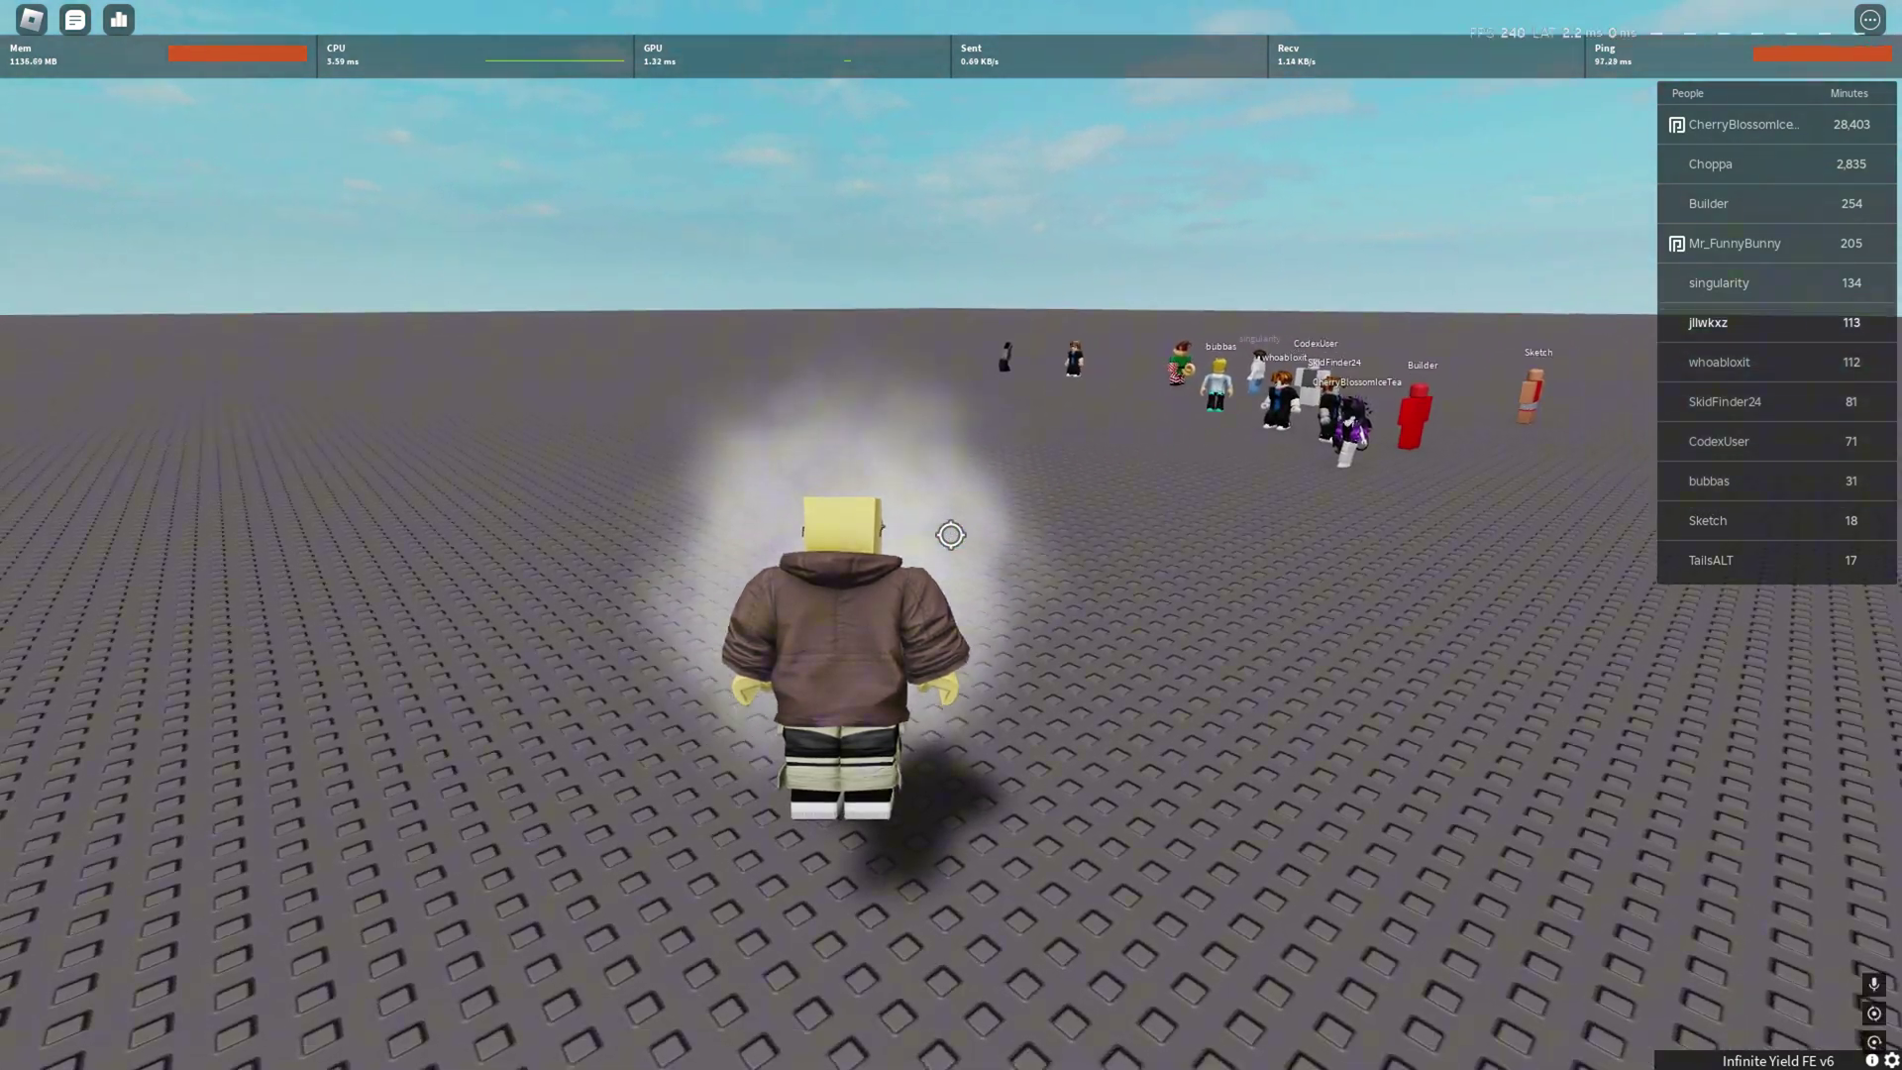
Step: Add a fire effect to the avatar from JJSploit
key(shift)
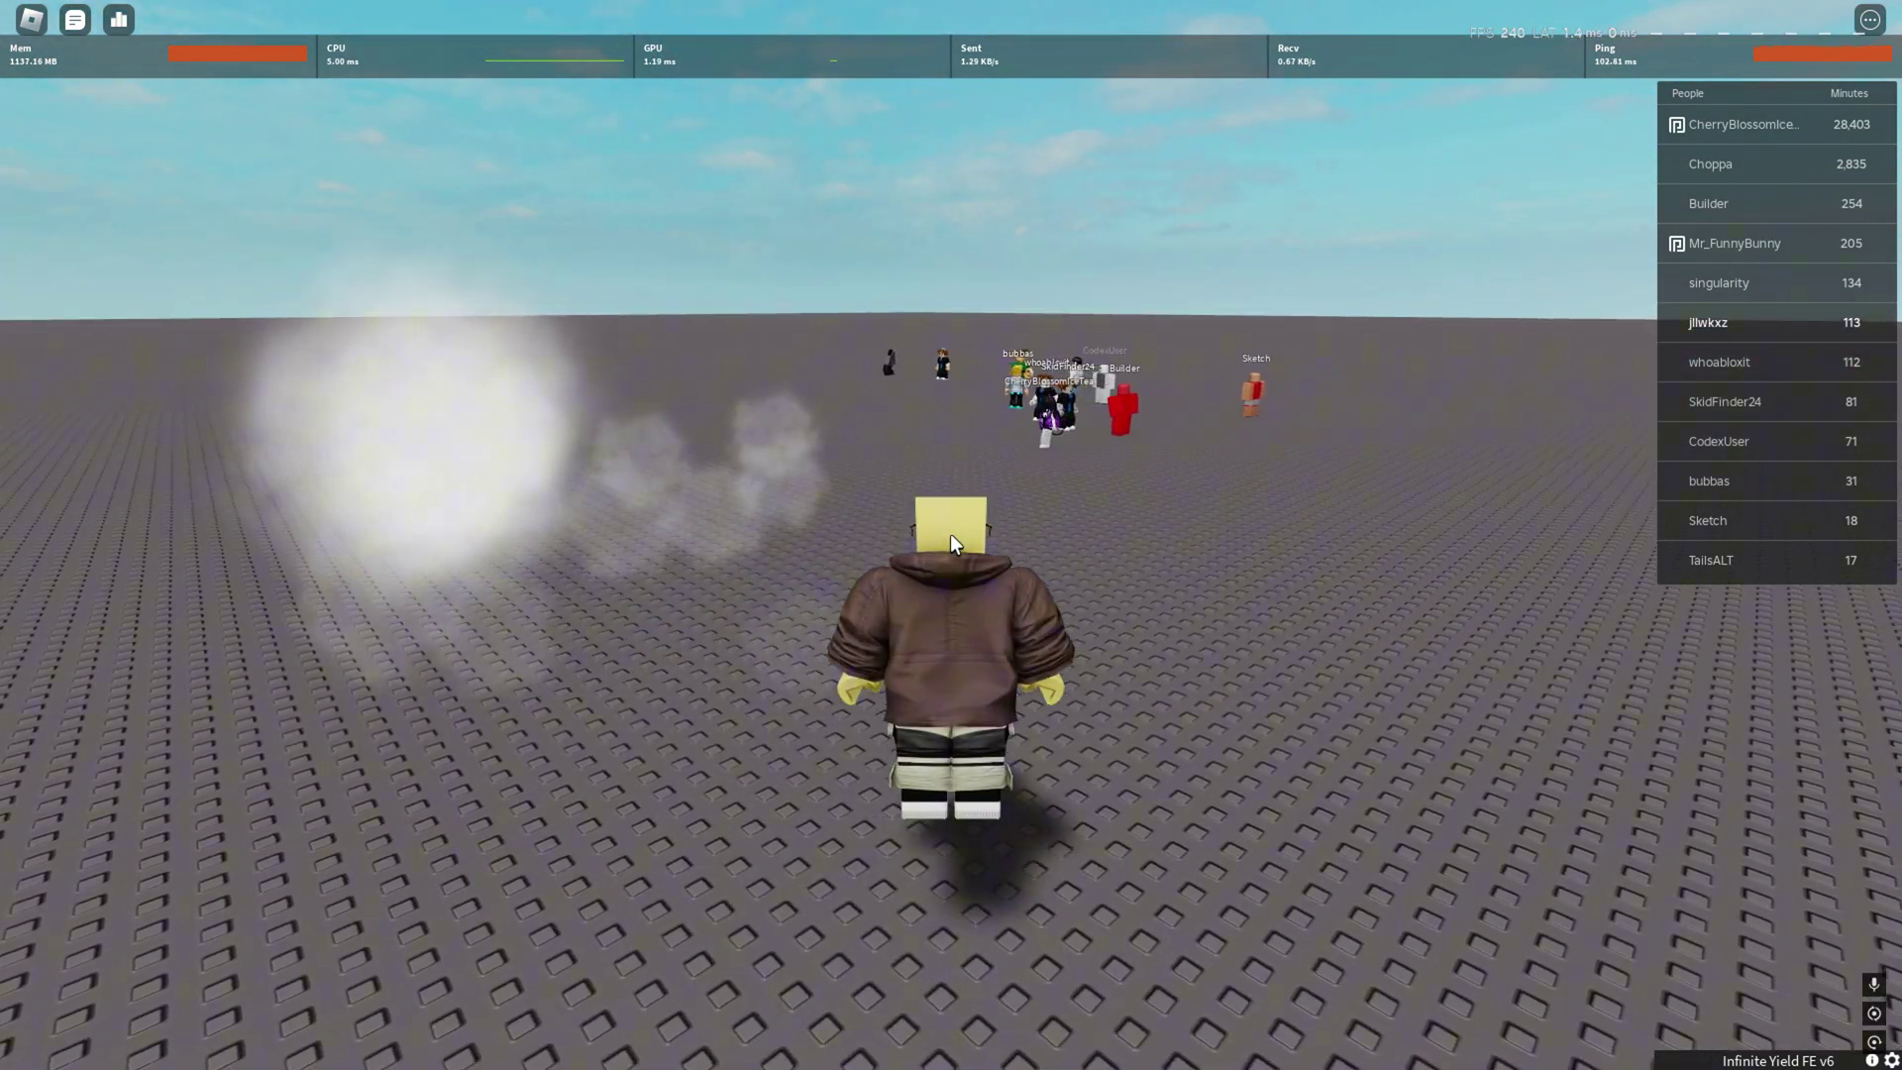
key(super)
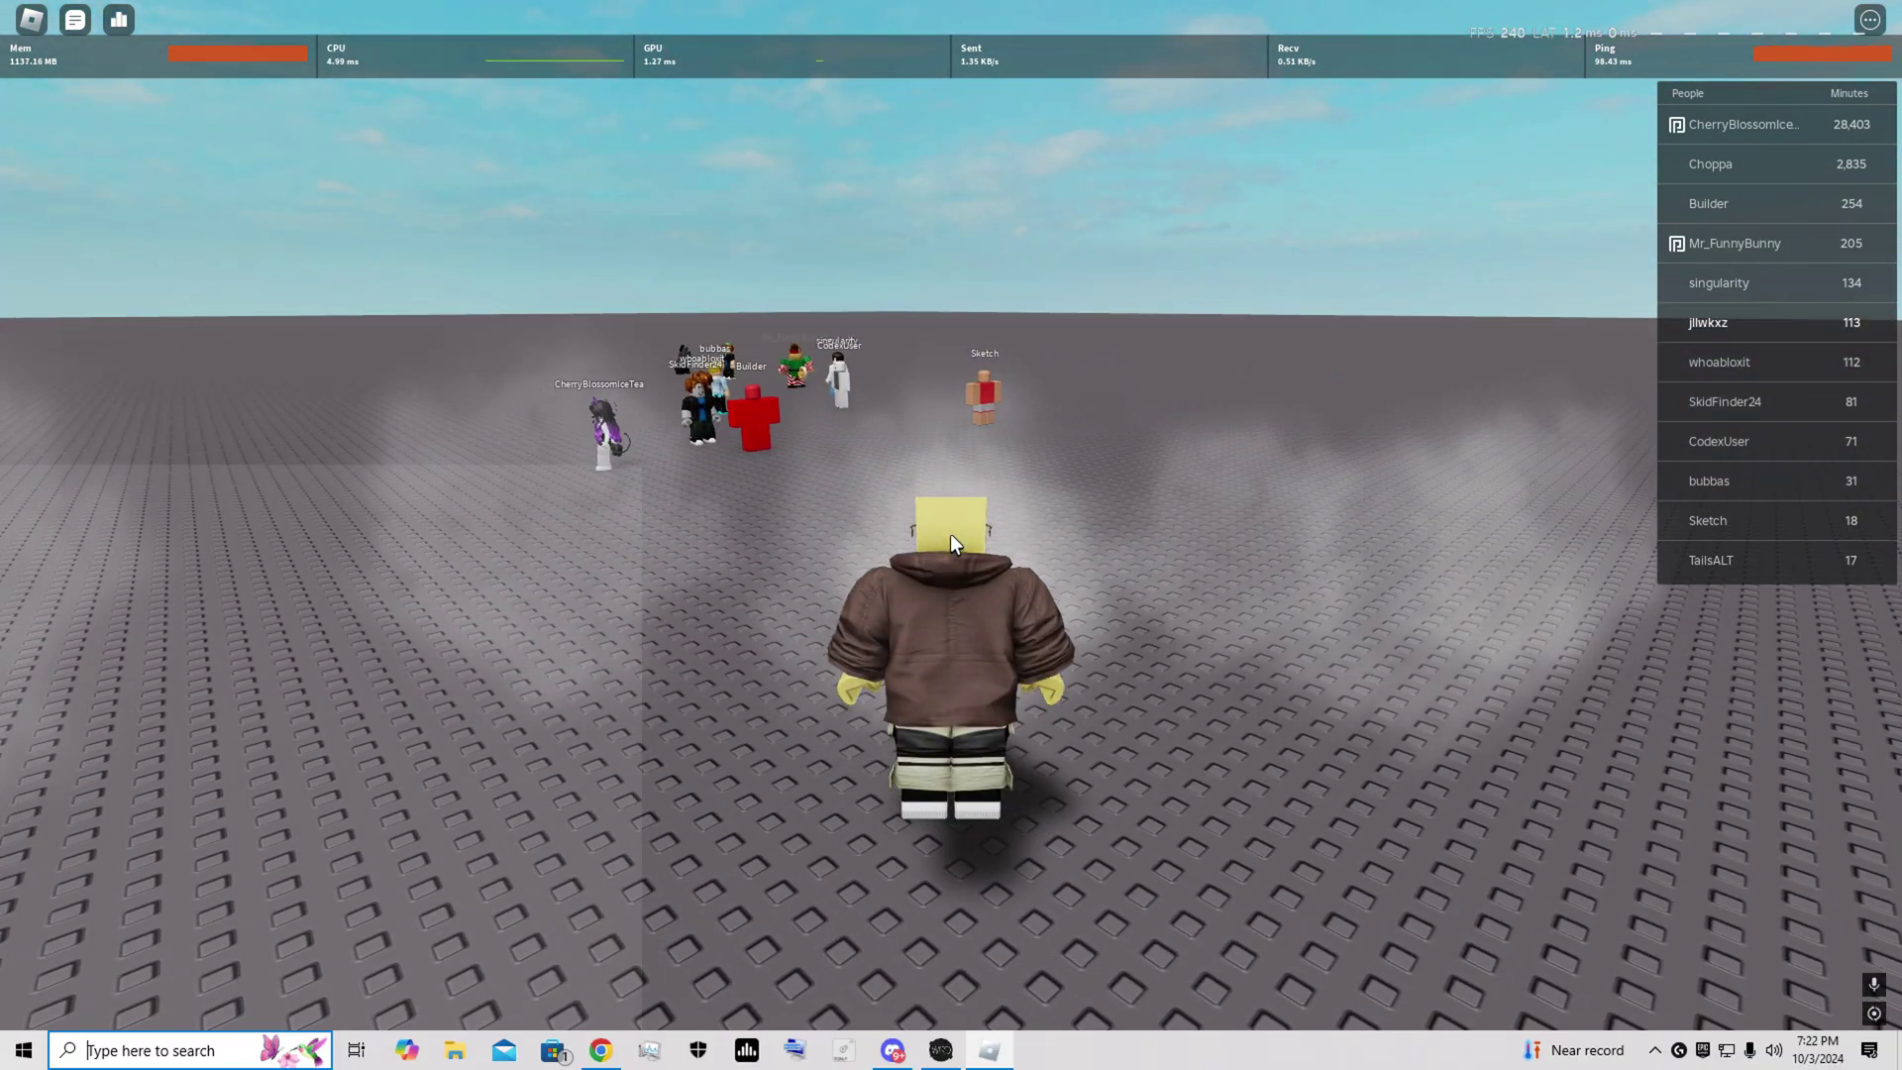
click(942, 1051)
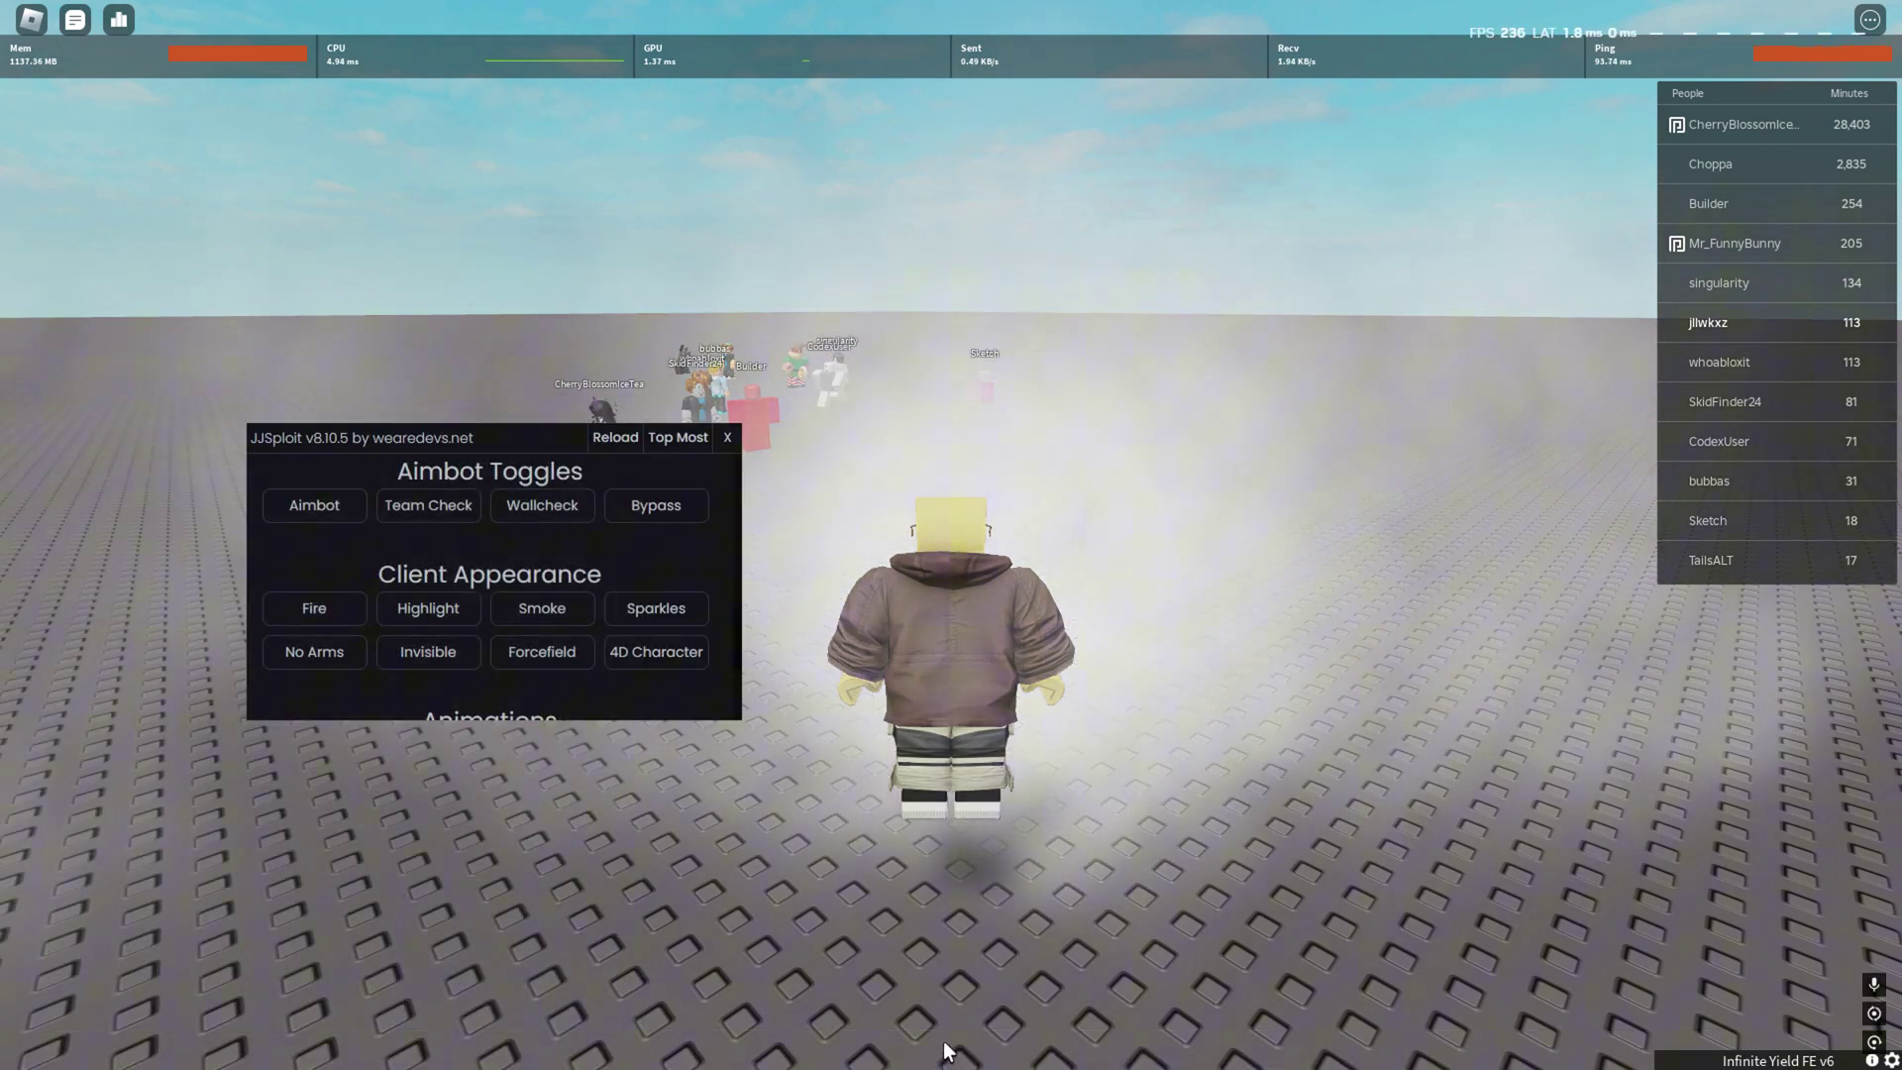
click(341, 600)
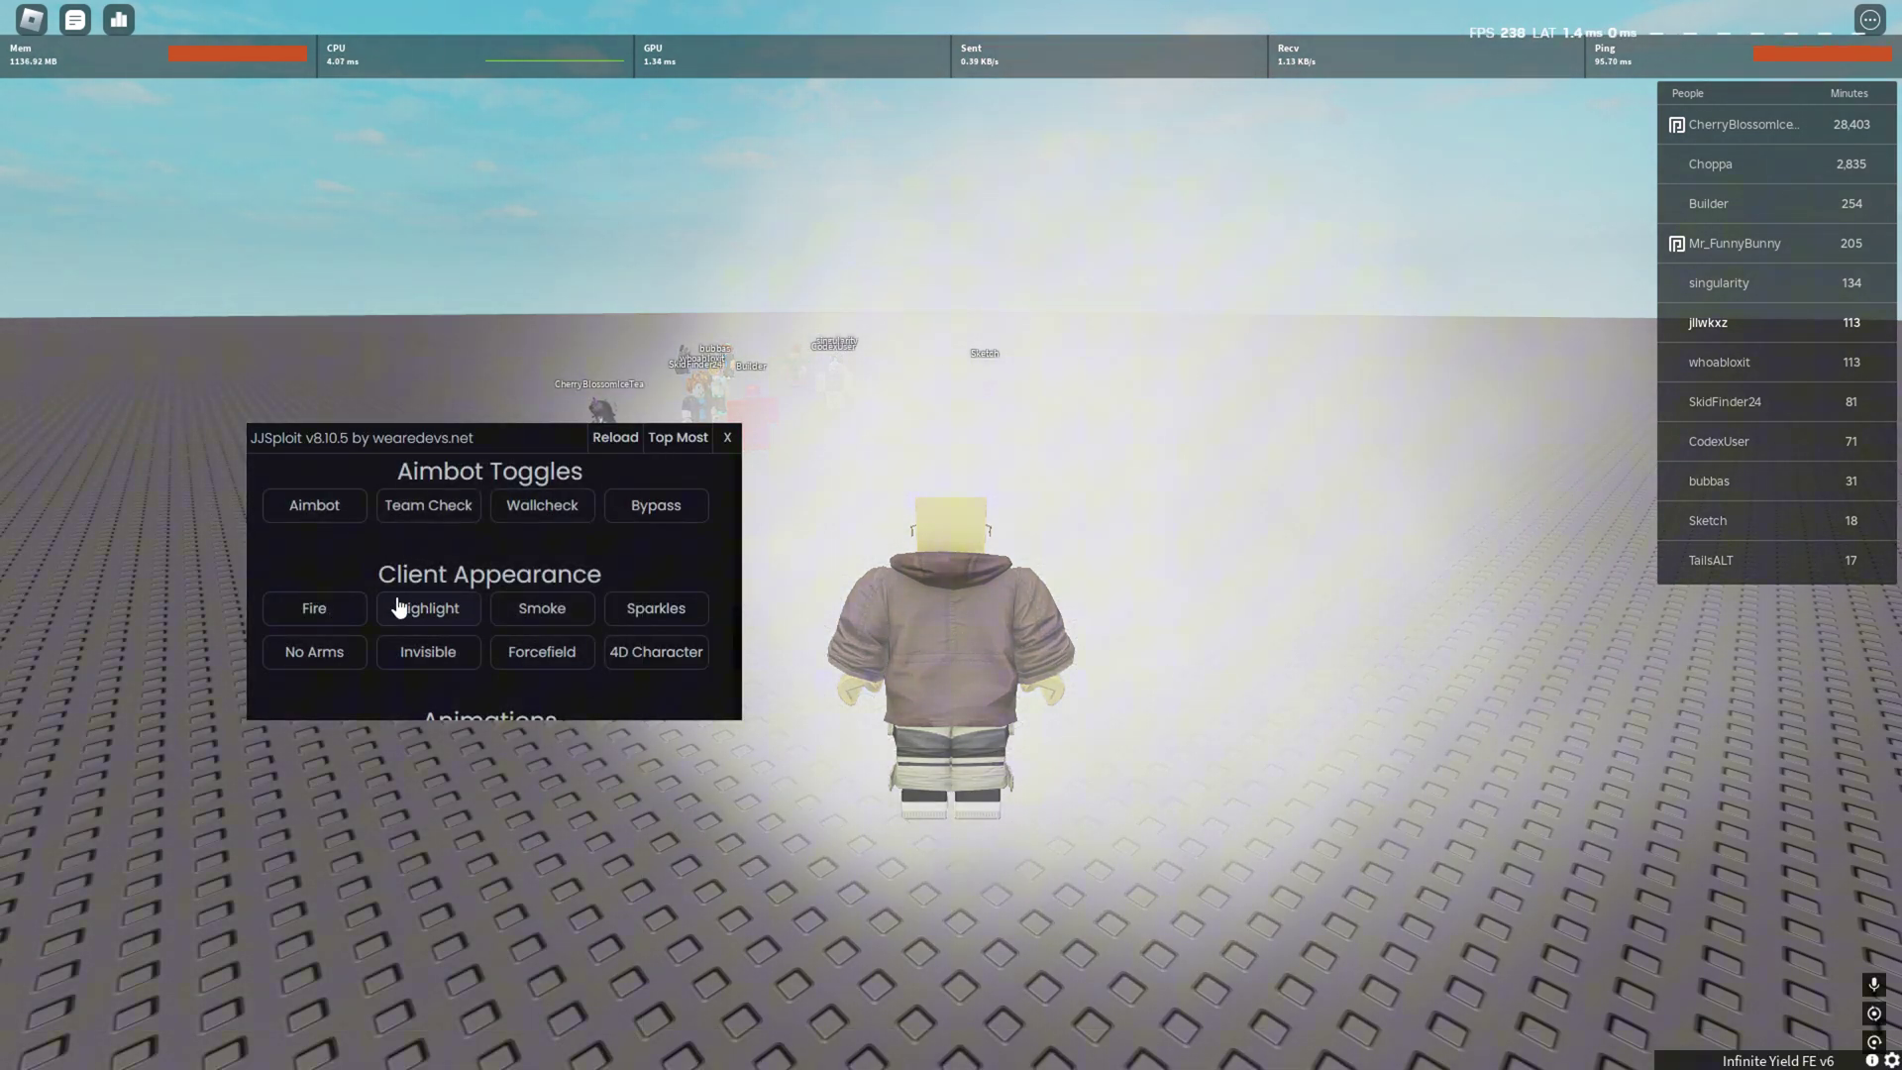
Step: View the burning avatar, then apply JJSploit's spiky 4D Character effect
click(313, 617)
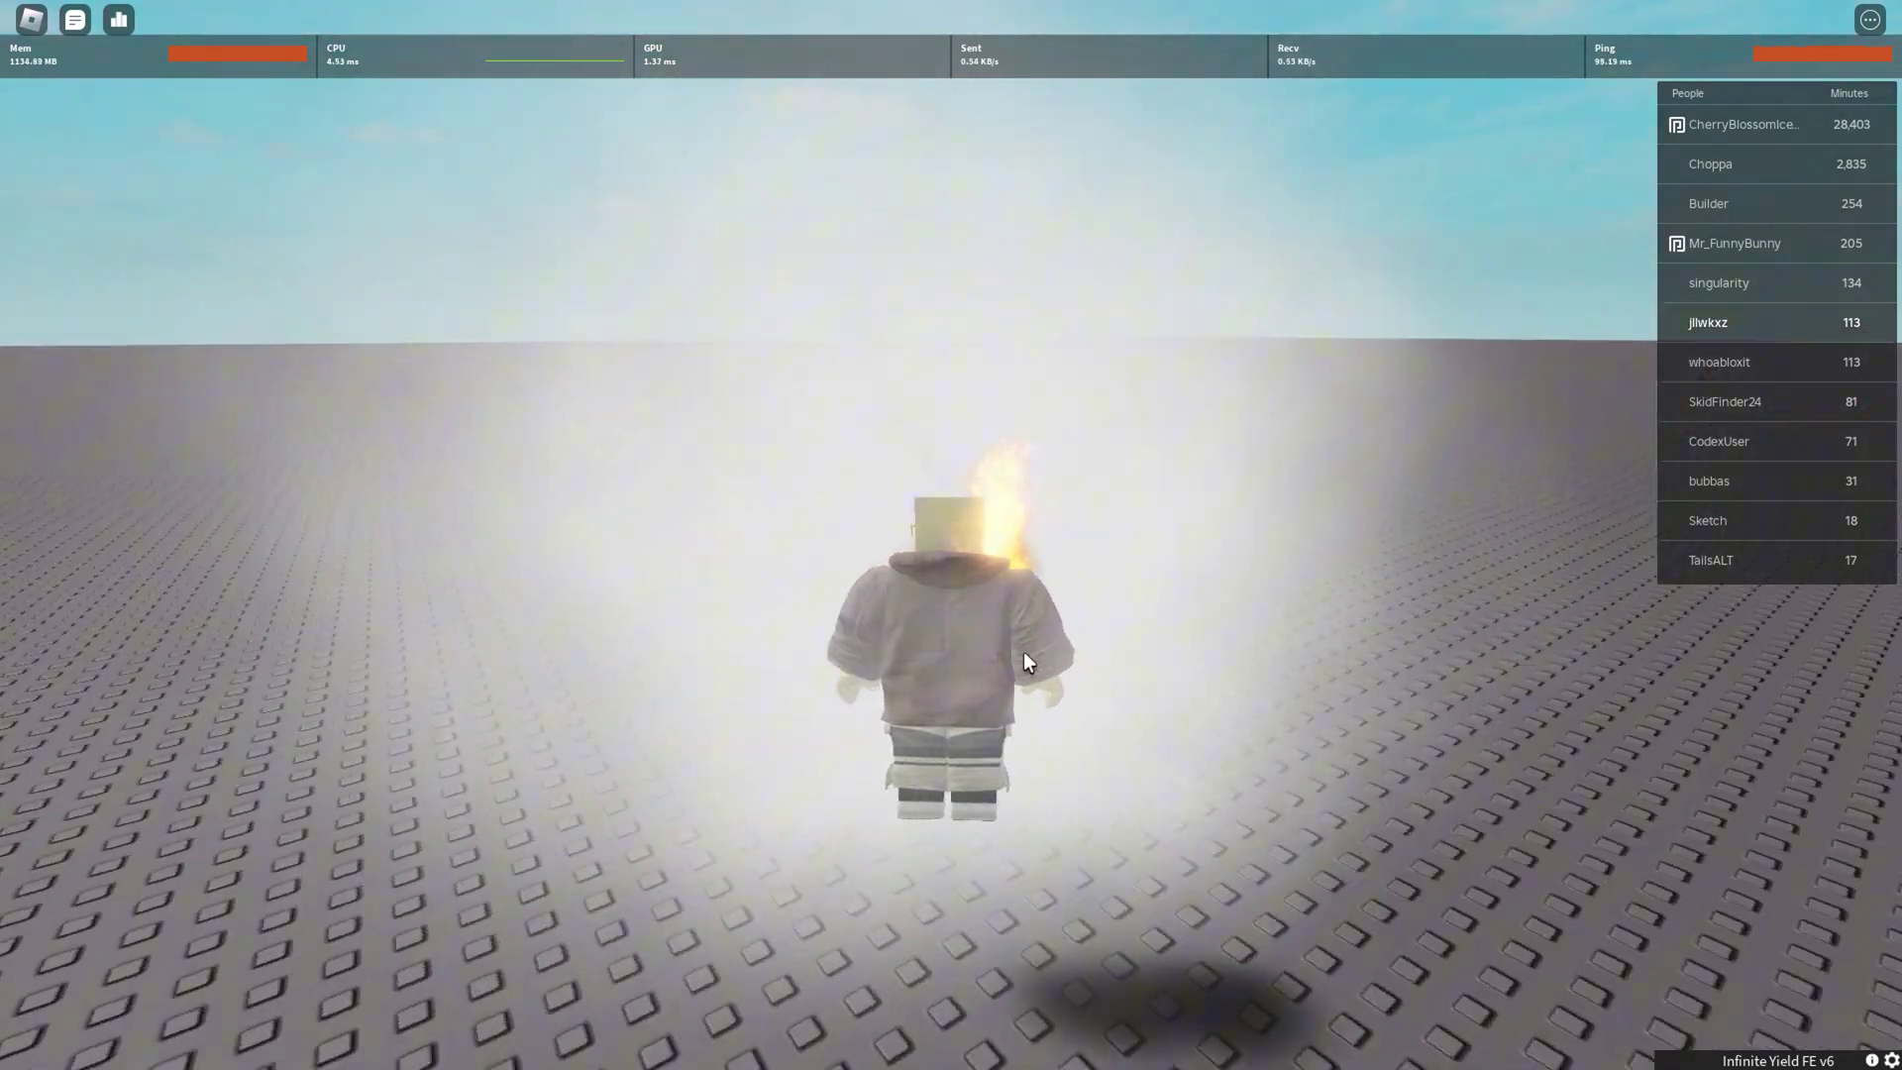
scroll(1024, 651, up, 3)
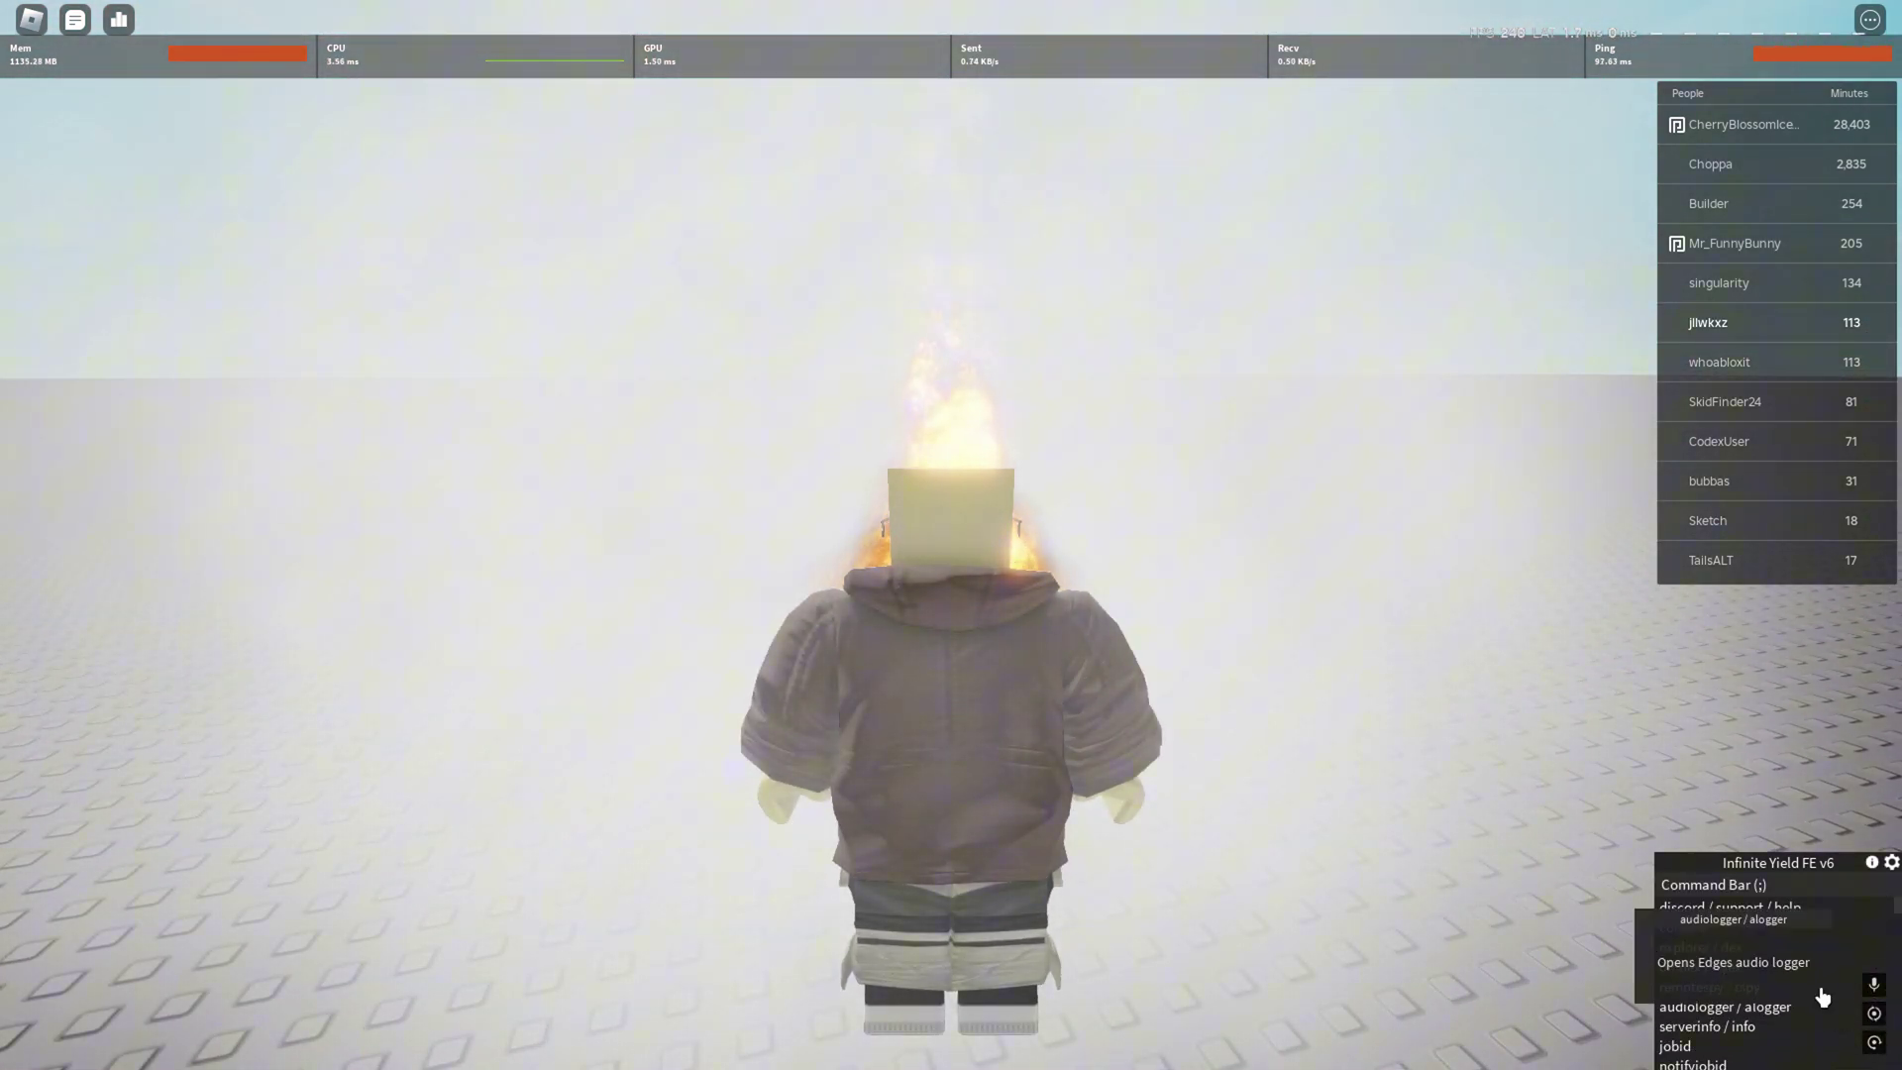
click(1736, 886)
text(unfly)
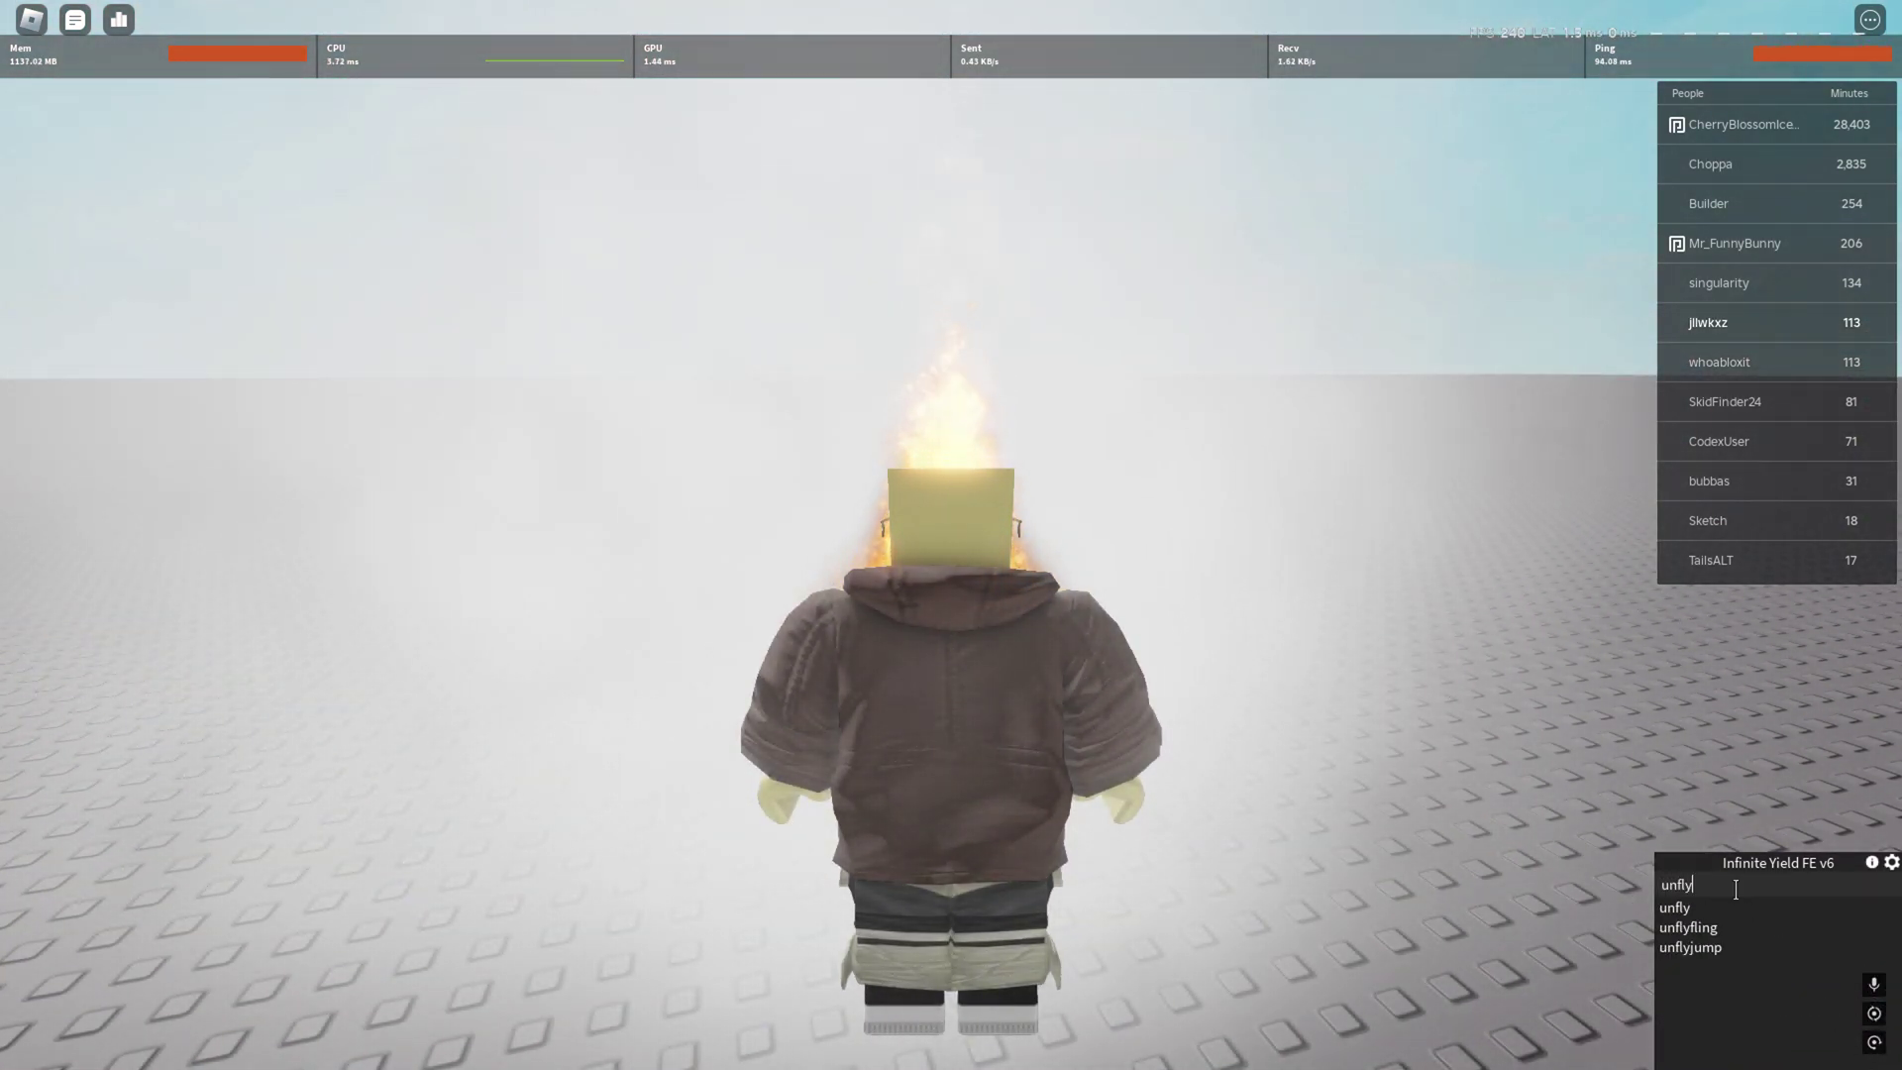
key(Return)
key(super)
click(941, 1049)
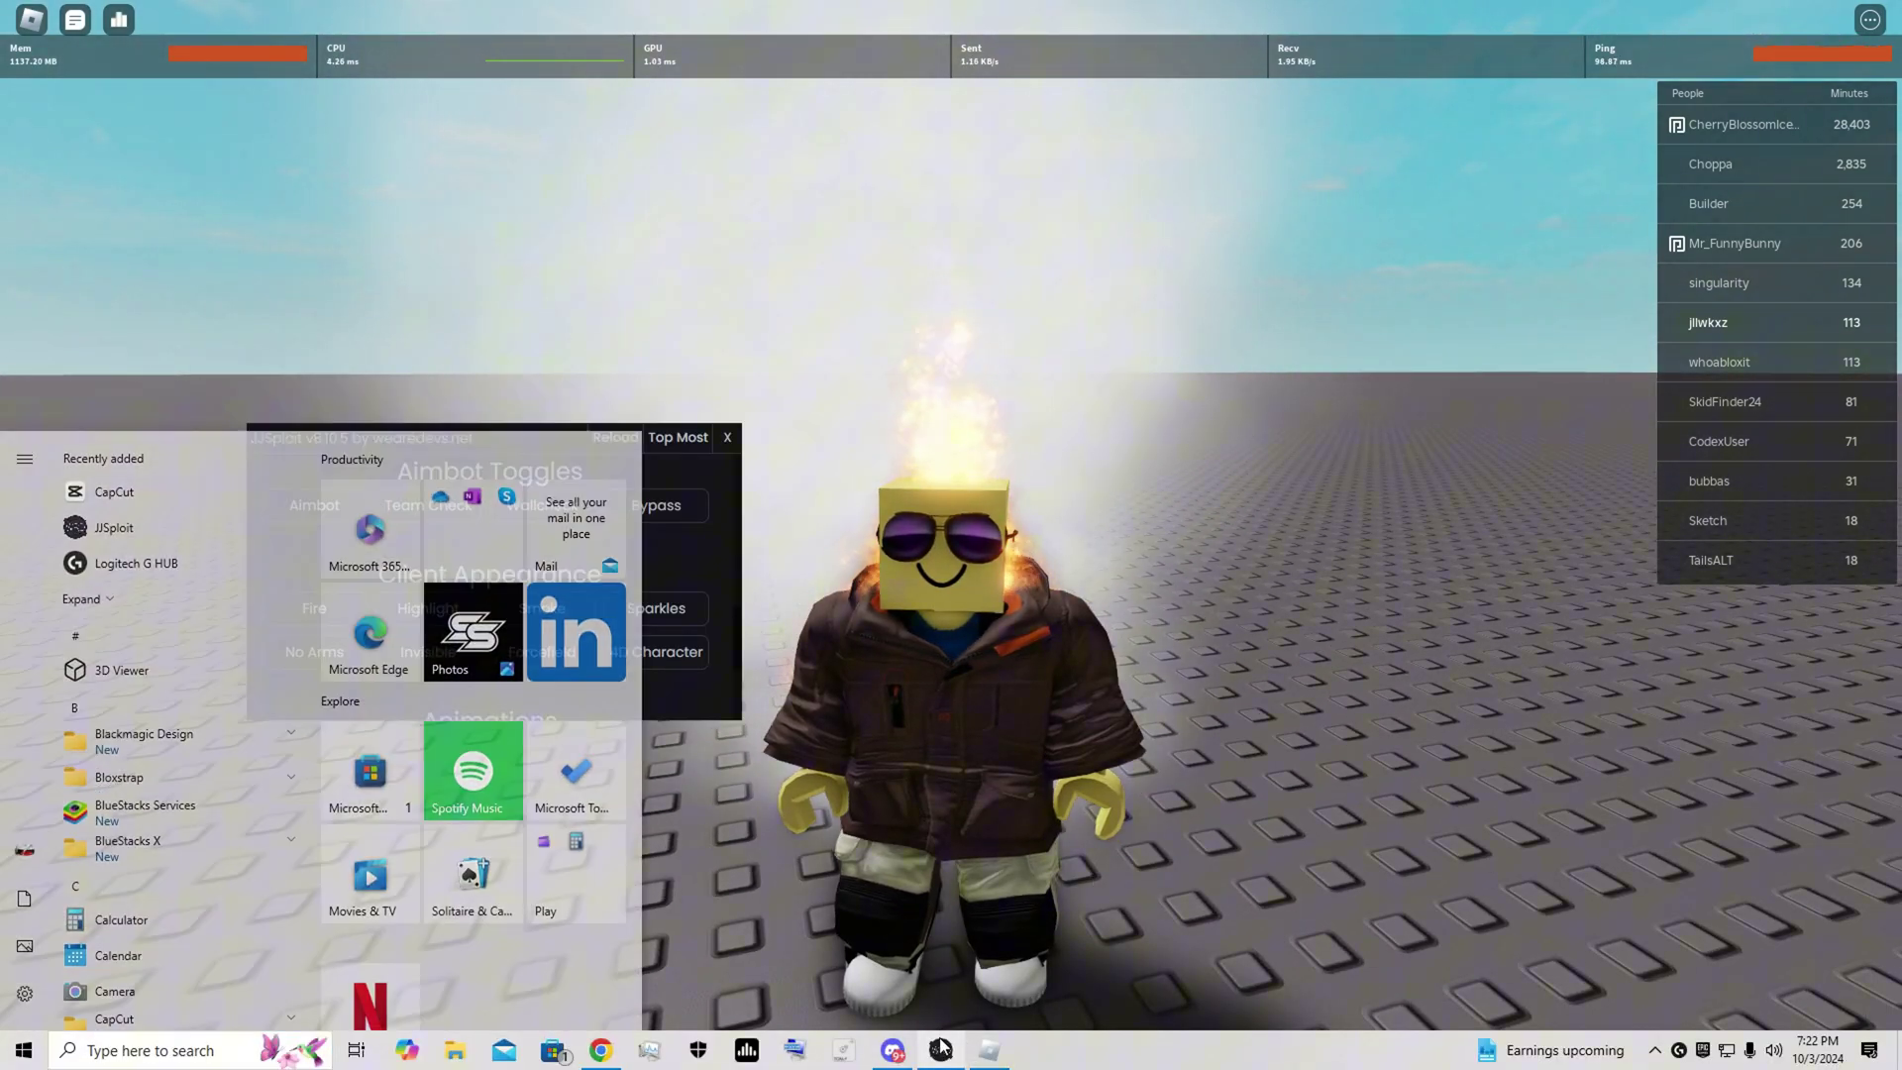
scroll(616, 564, down, 2)
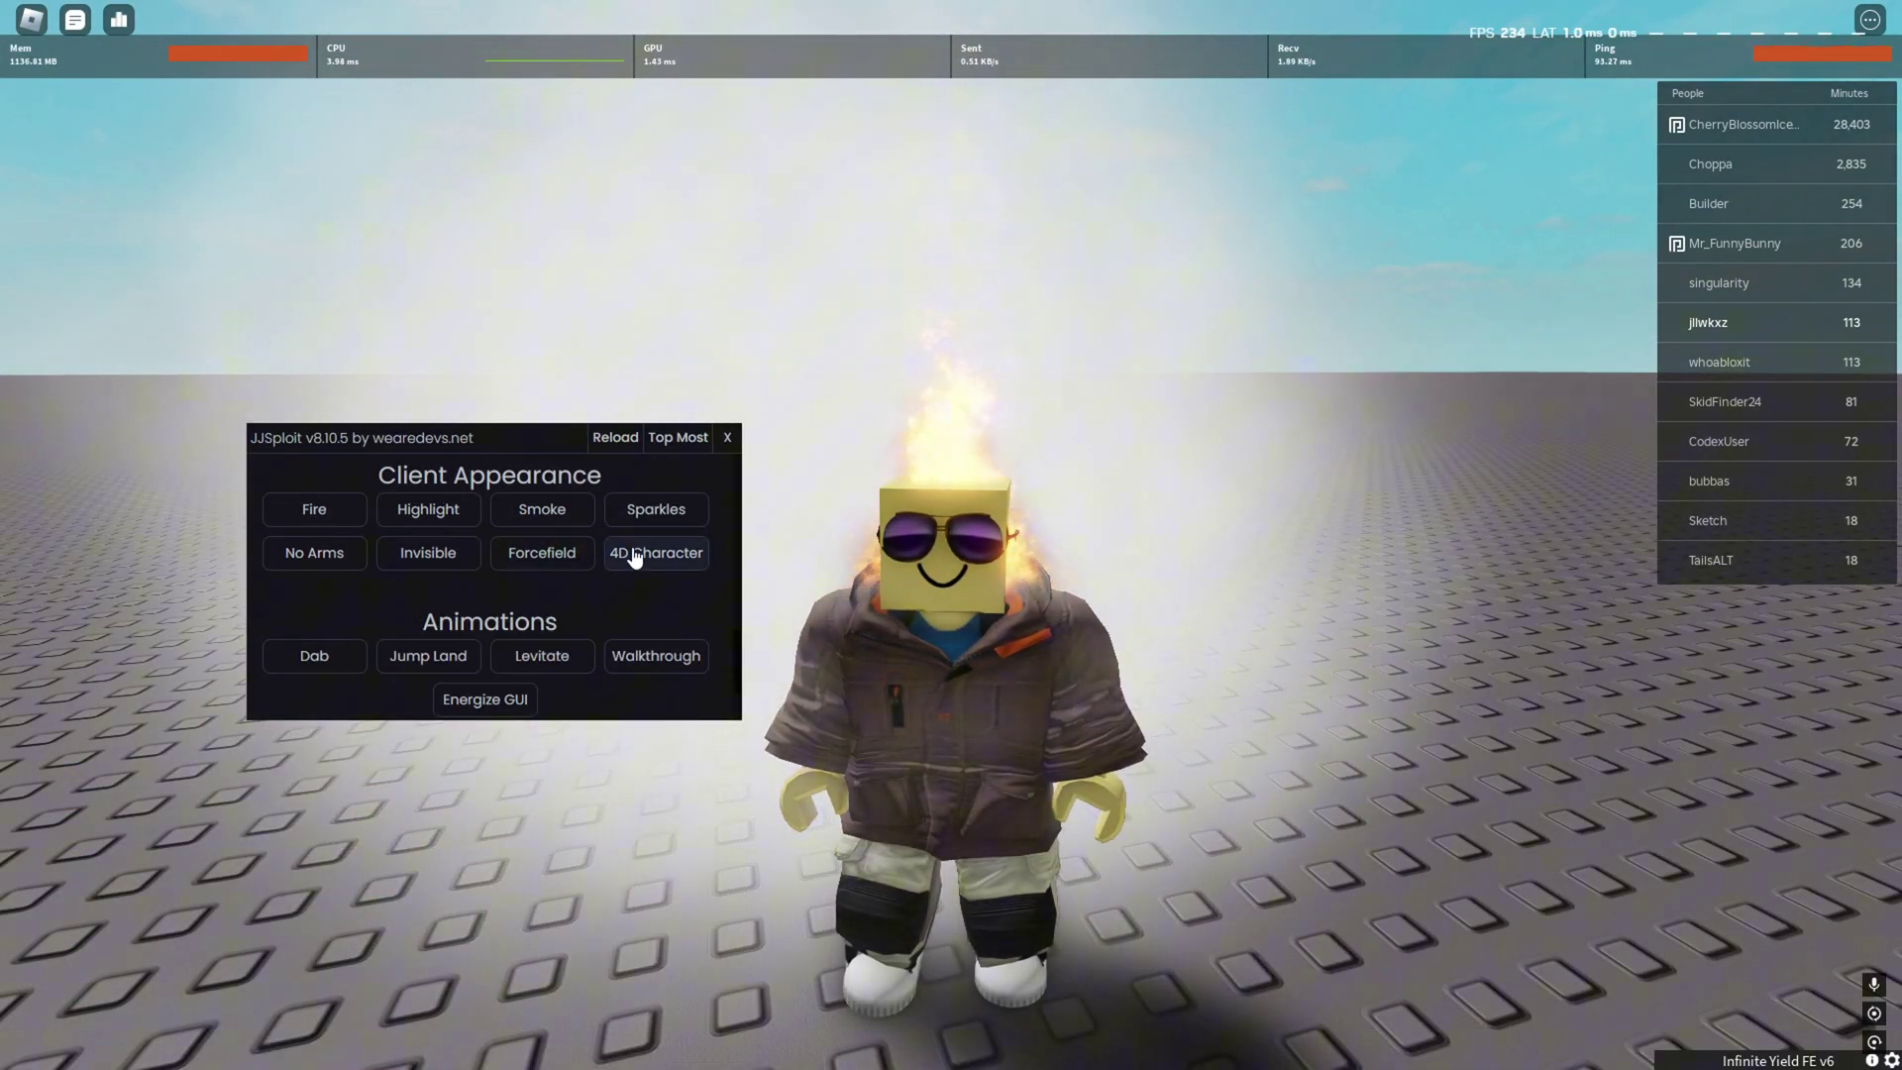
click(634, 553)
Step: Walk the avatar to view the spikes, then add the Forcefield bubble
click(816, 596)
key(w)
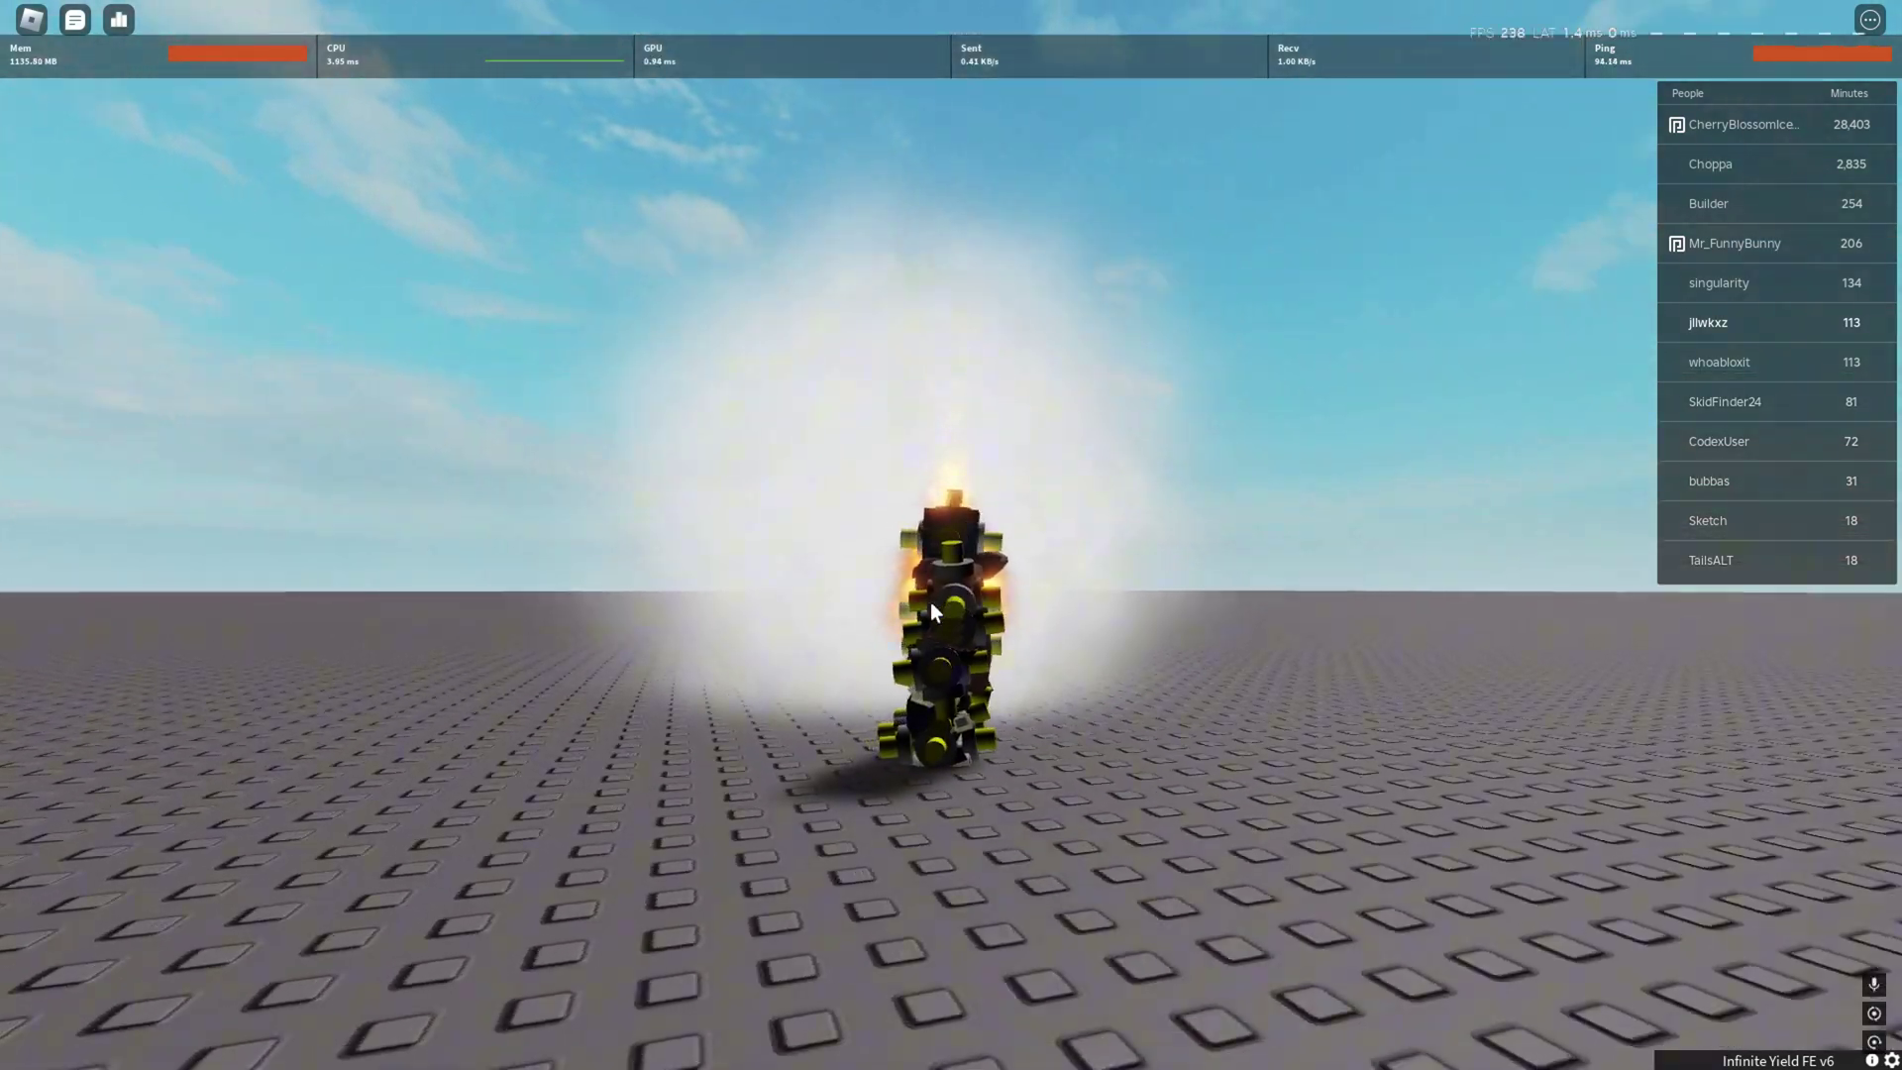
key(super)
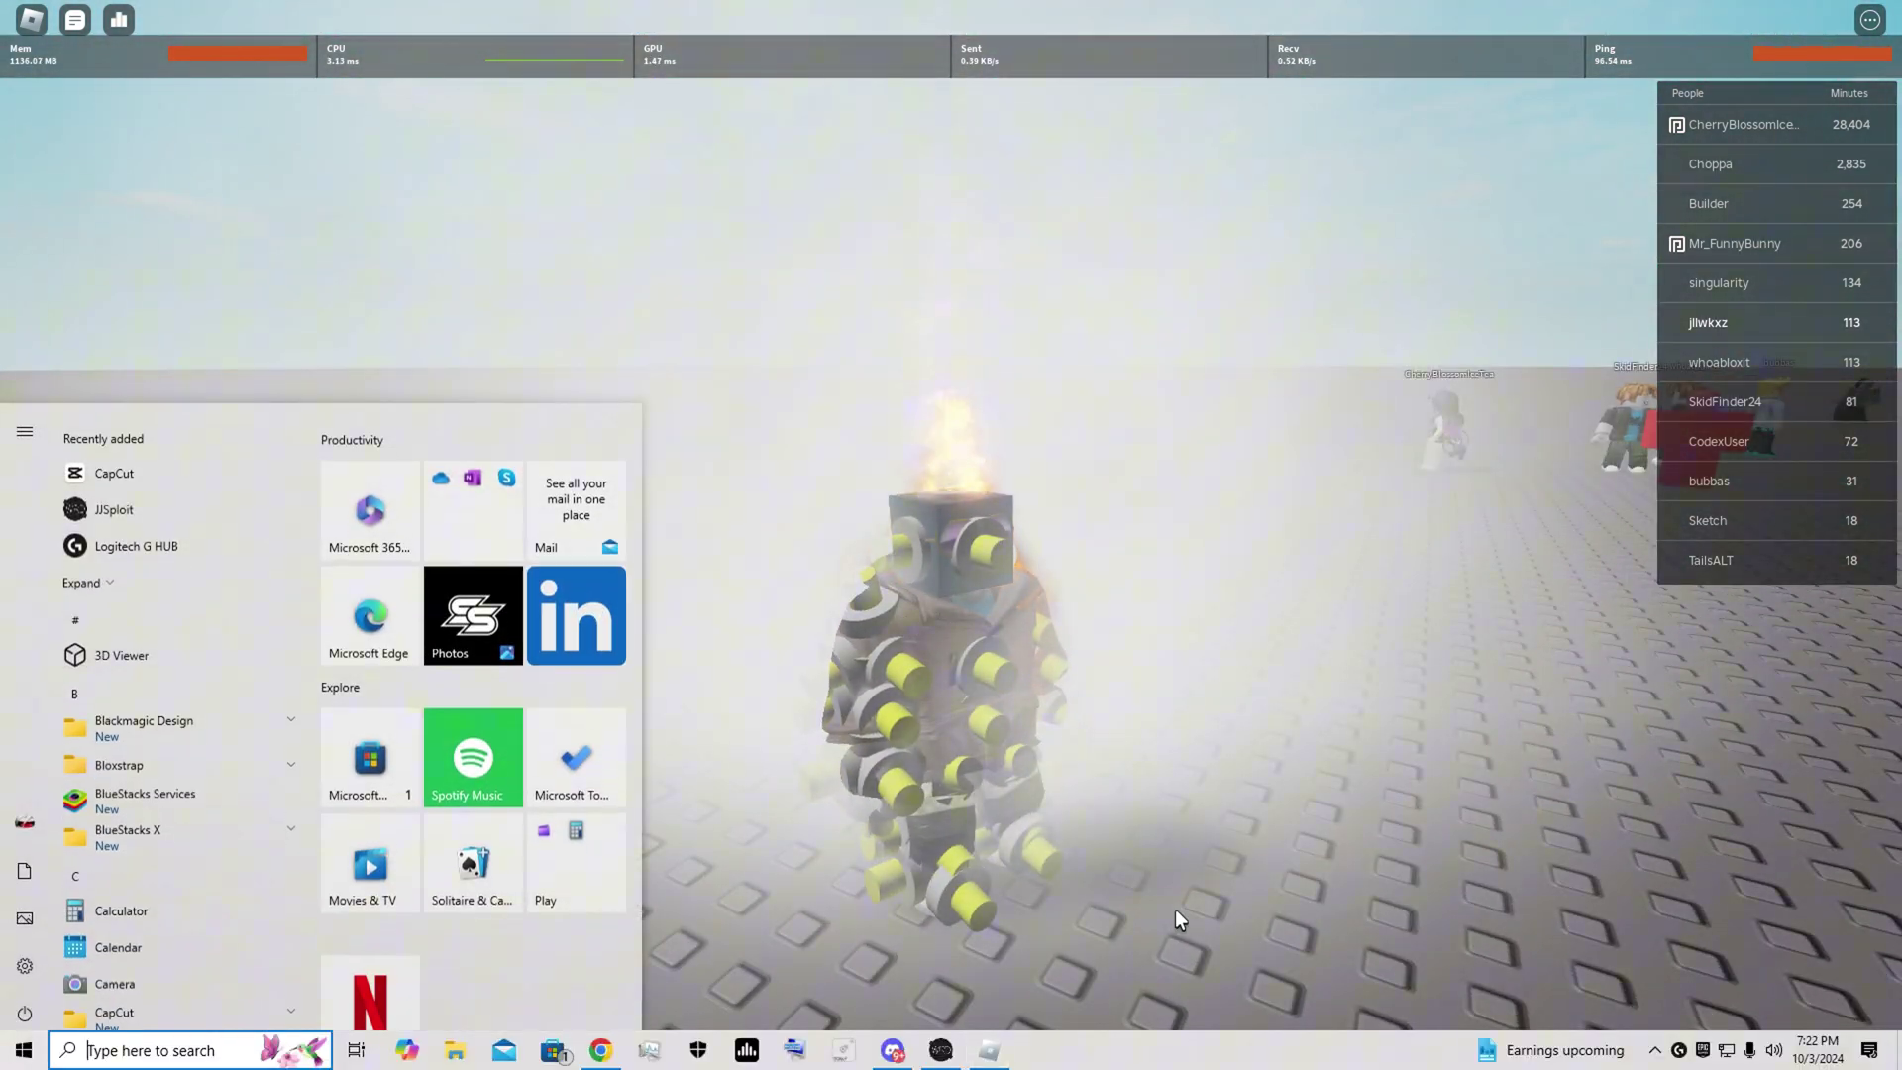
key(super)
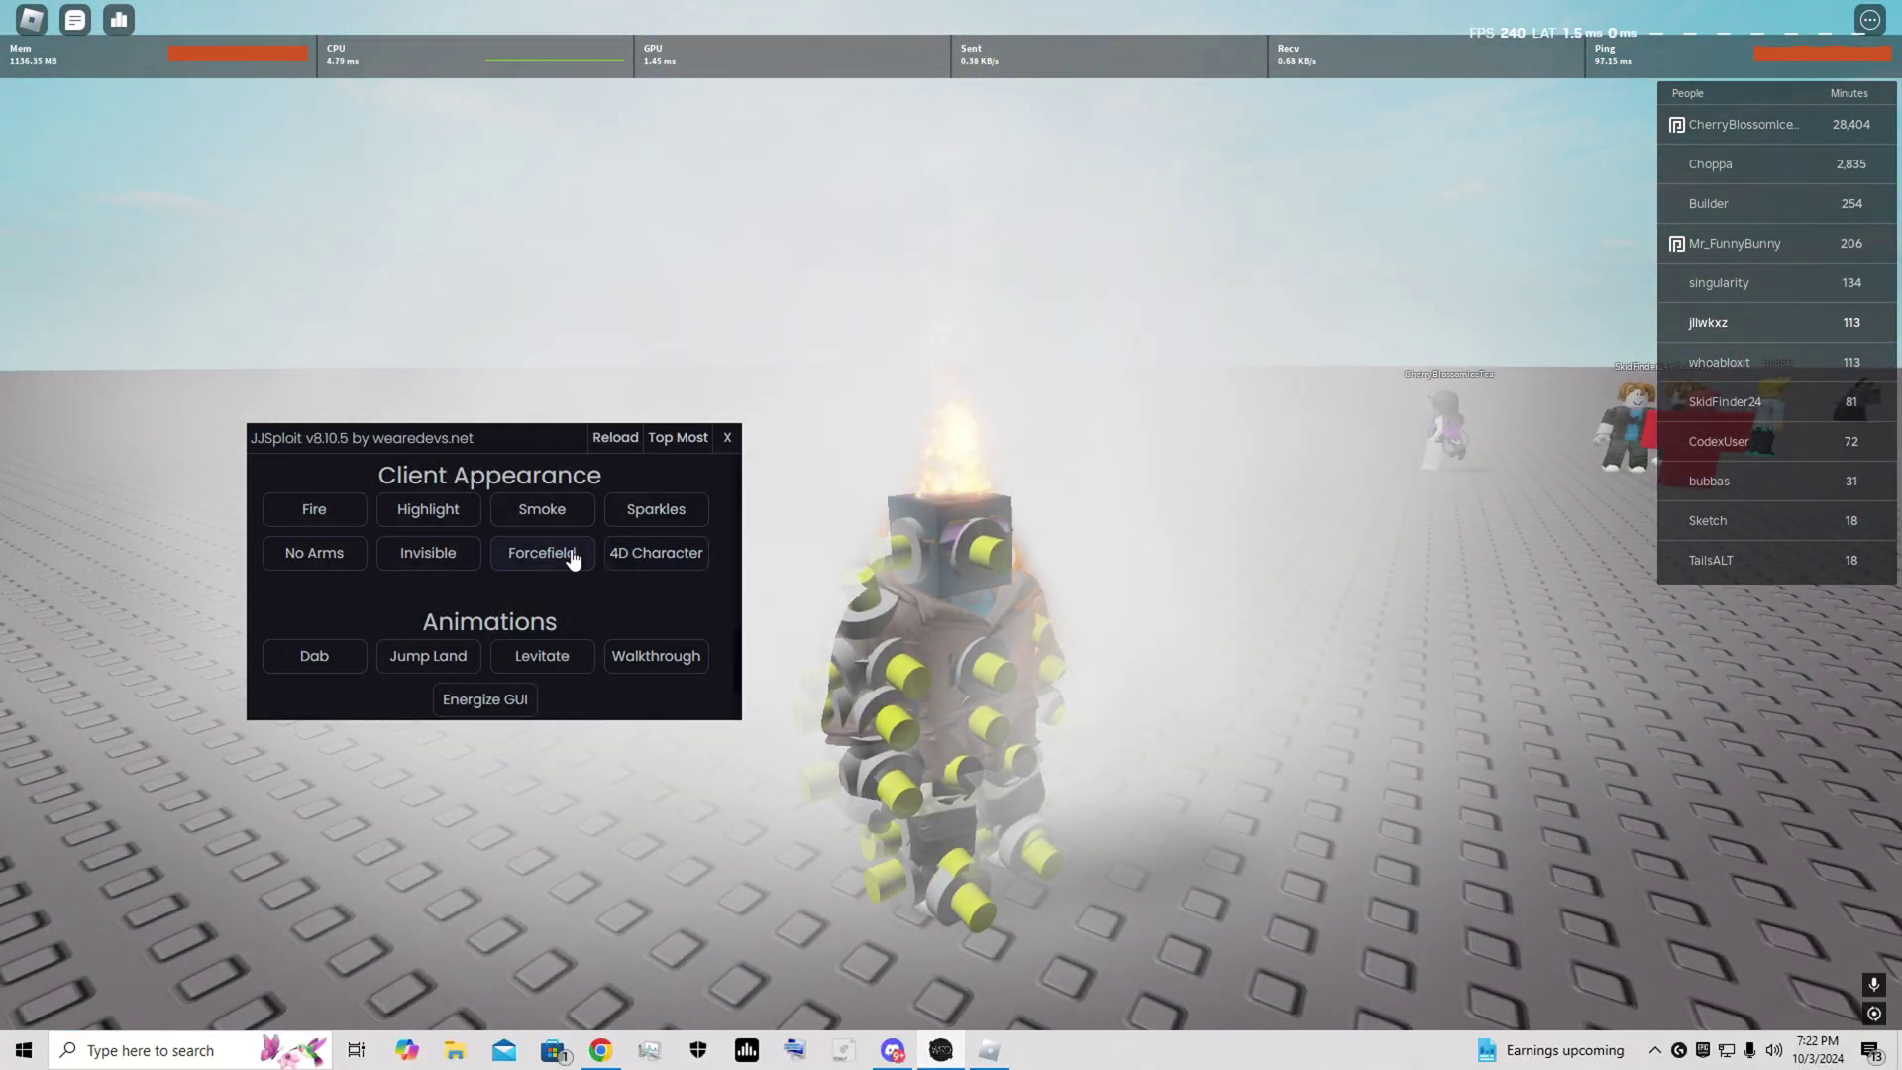
click(1030, 595)
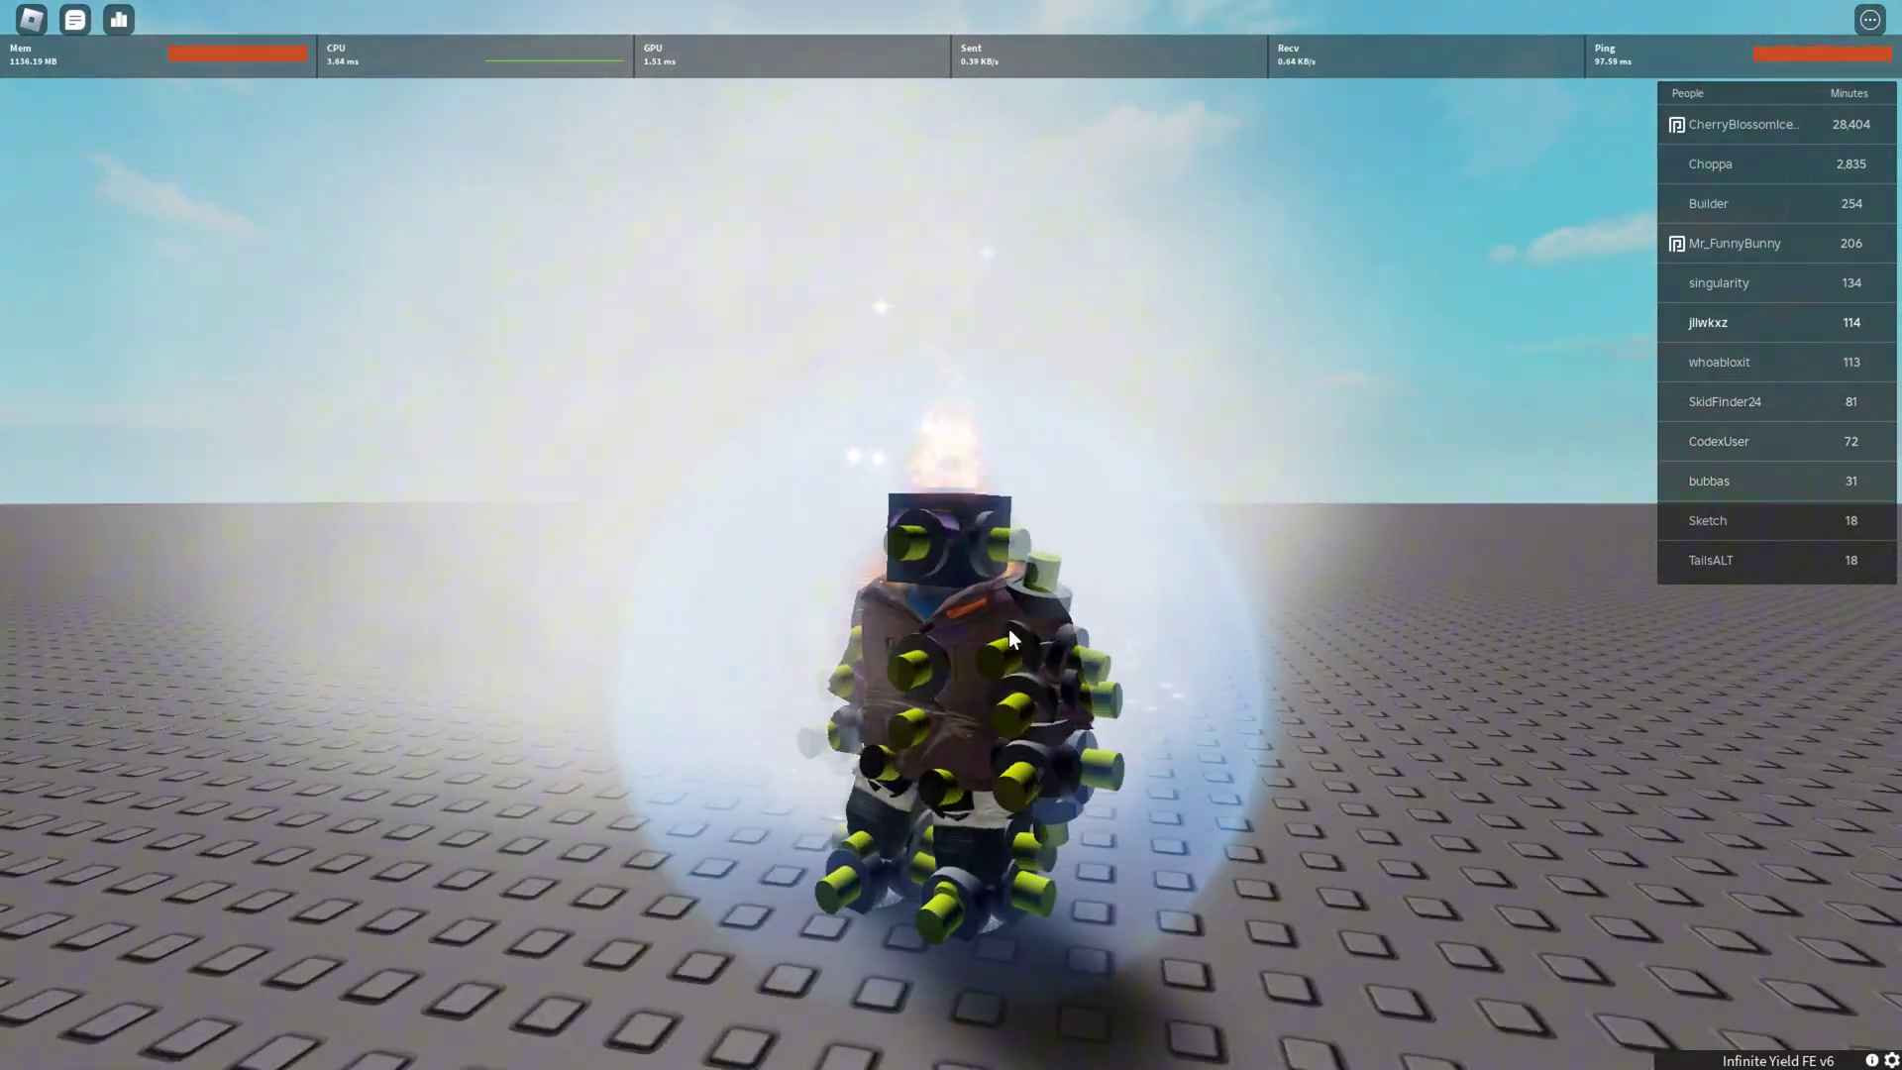
key(super)
key(super)
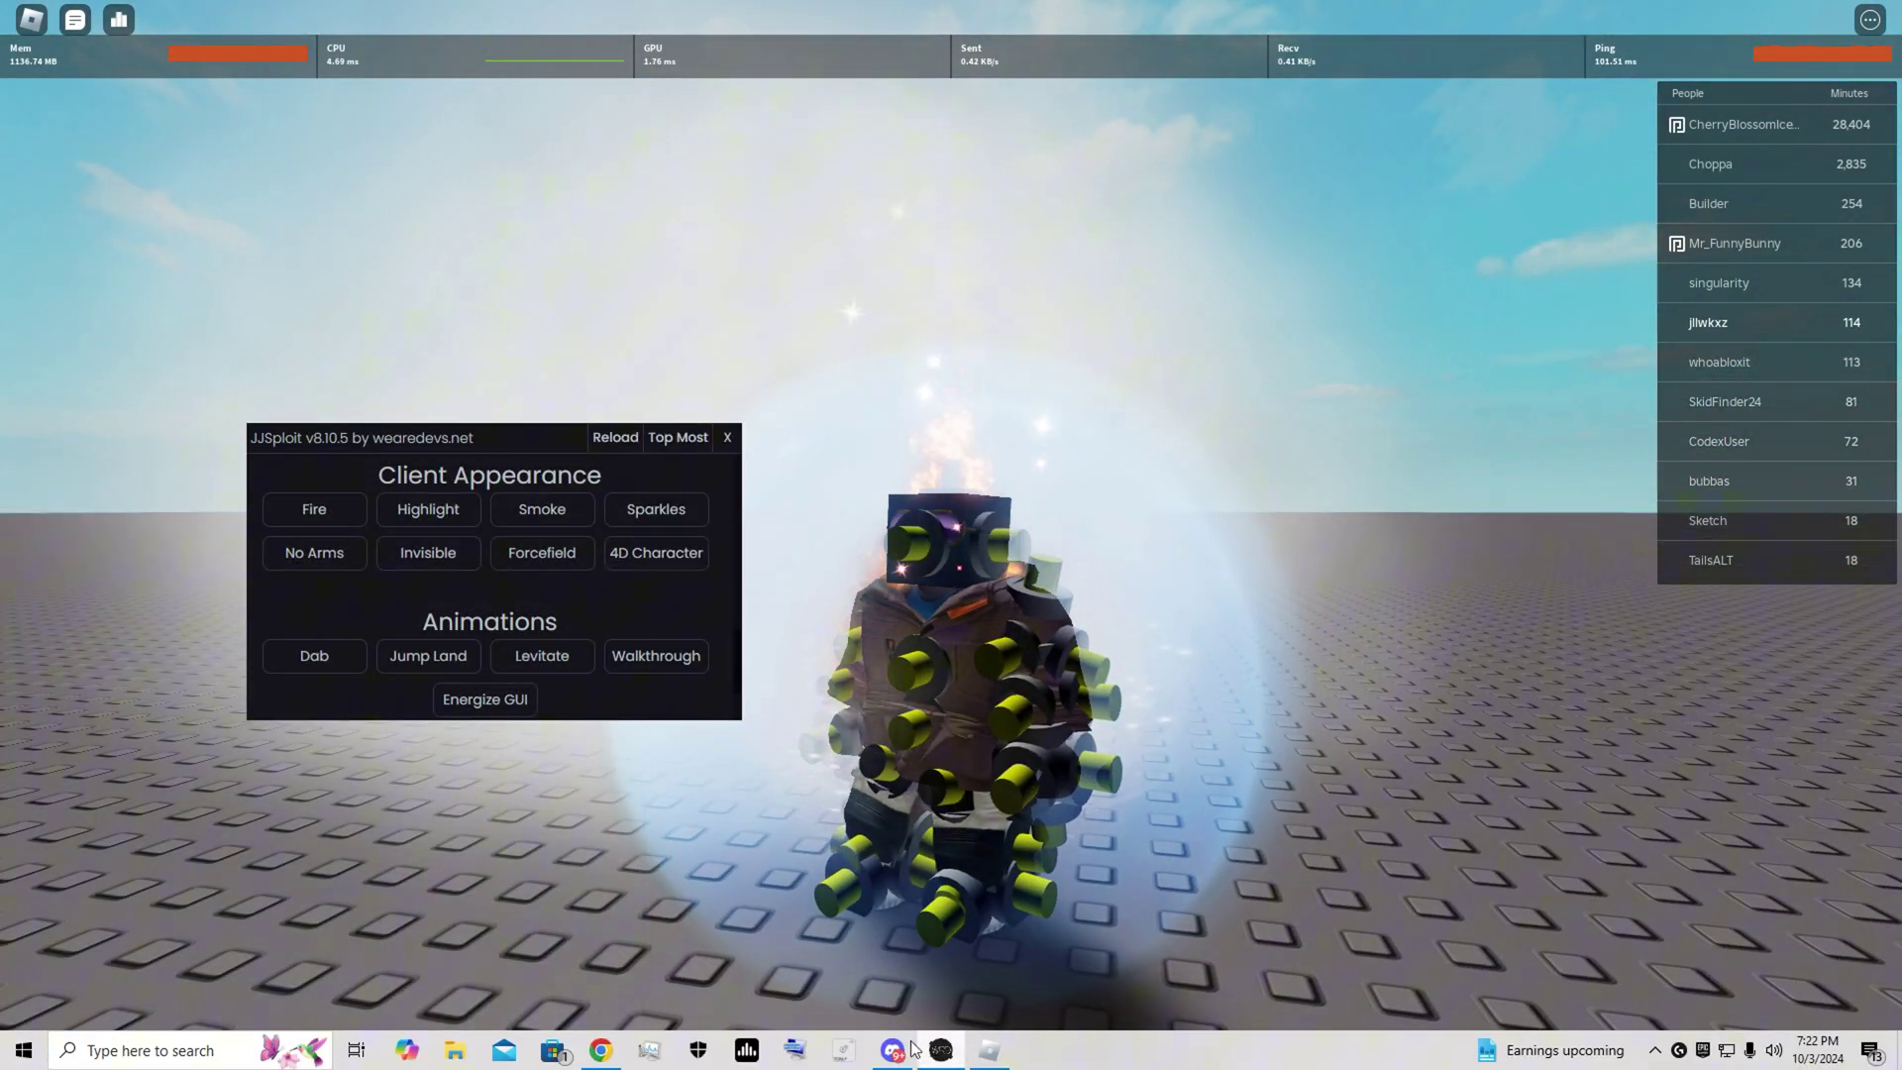
Step: Make the avatar Invisible, briefly check Discord, and return to the JJSploit panel
click(426, 555)
click(1314, 637)
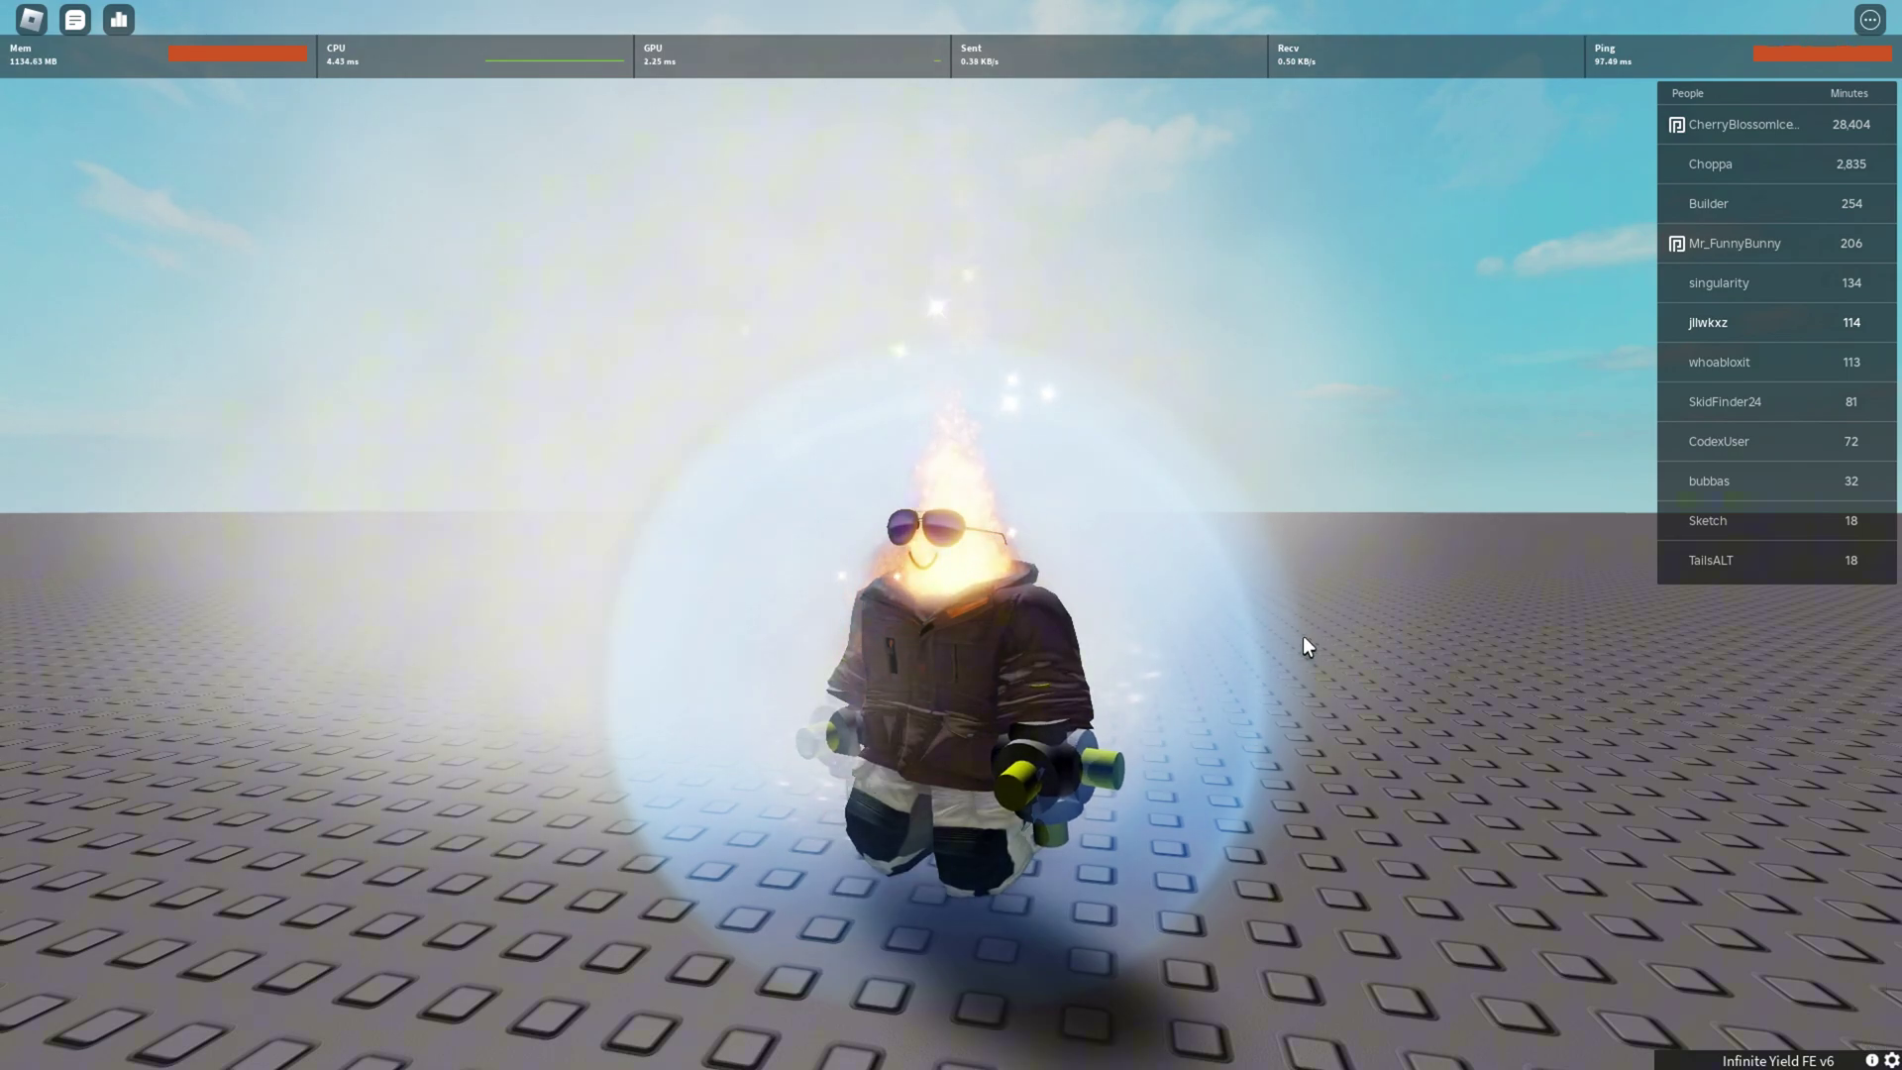
key(super)
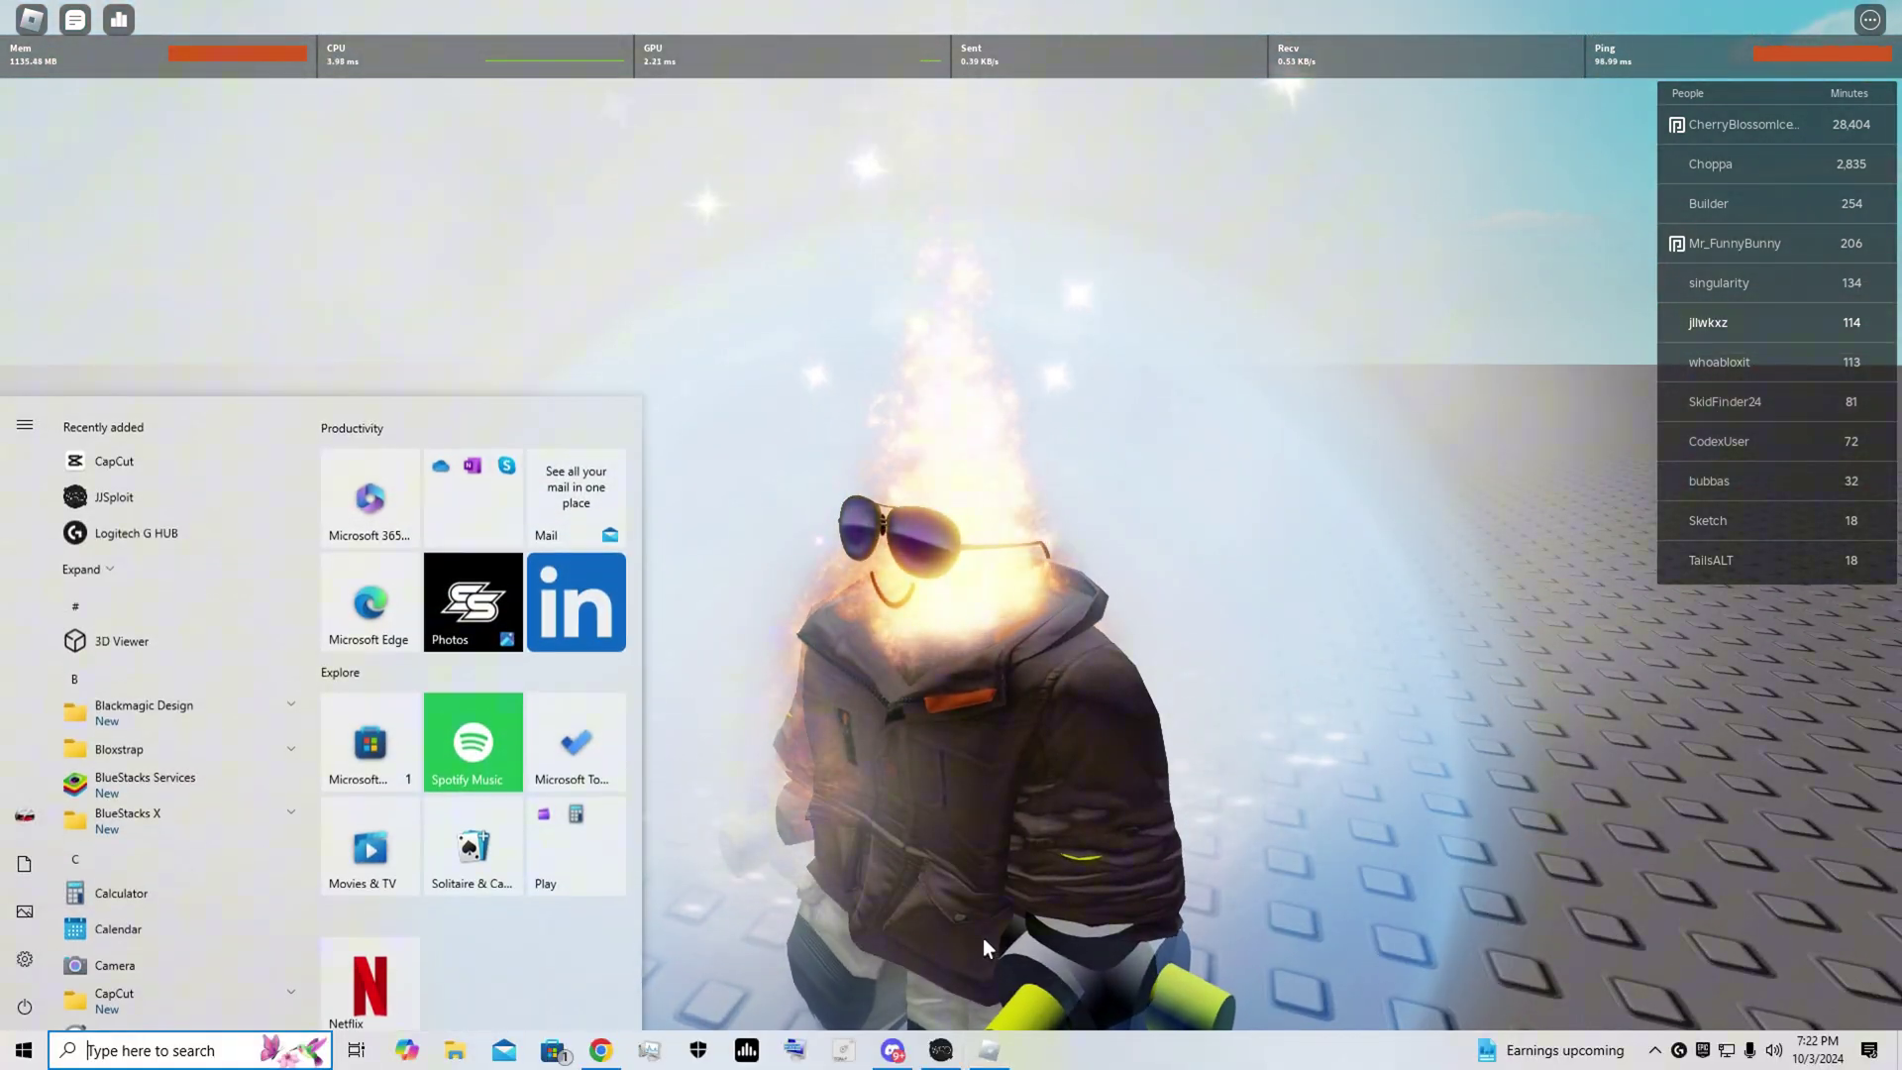
key(alt+Tab)
key(alt+Tab)
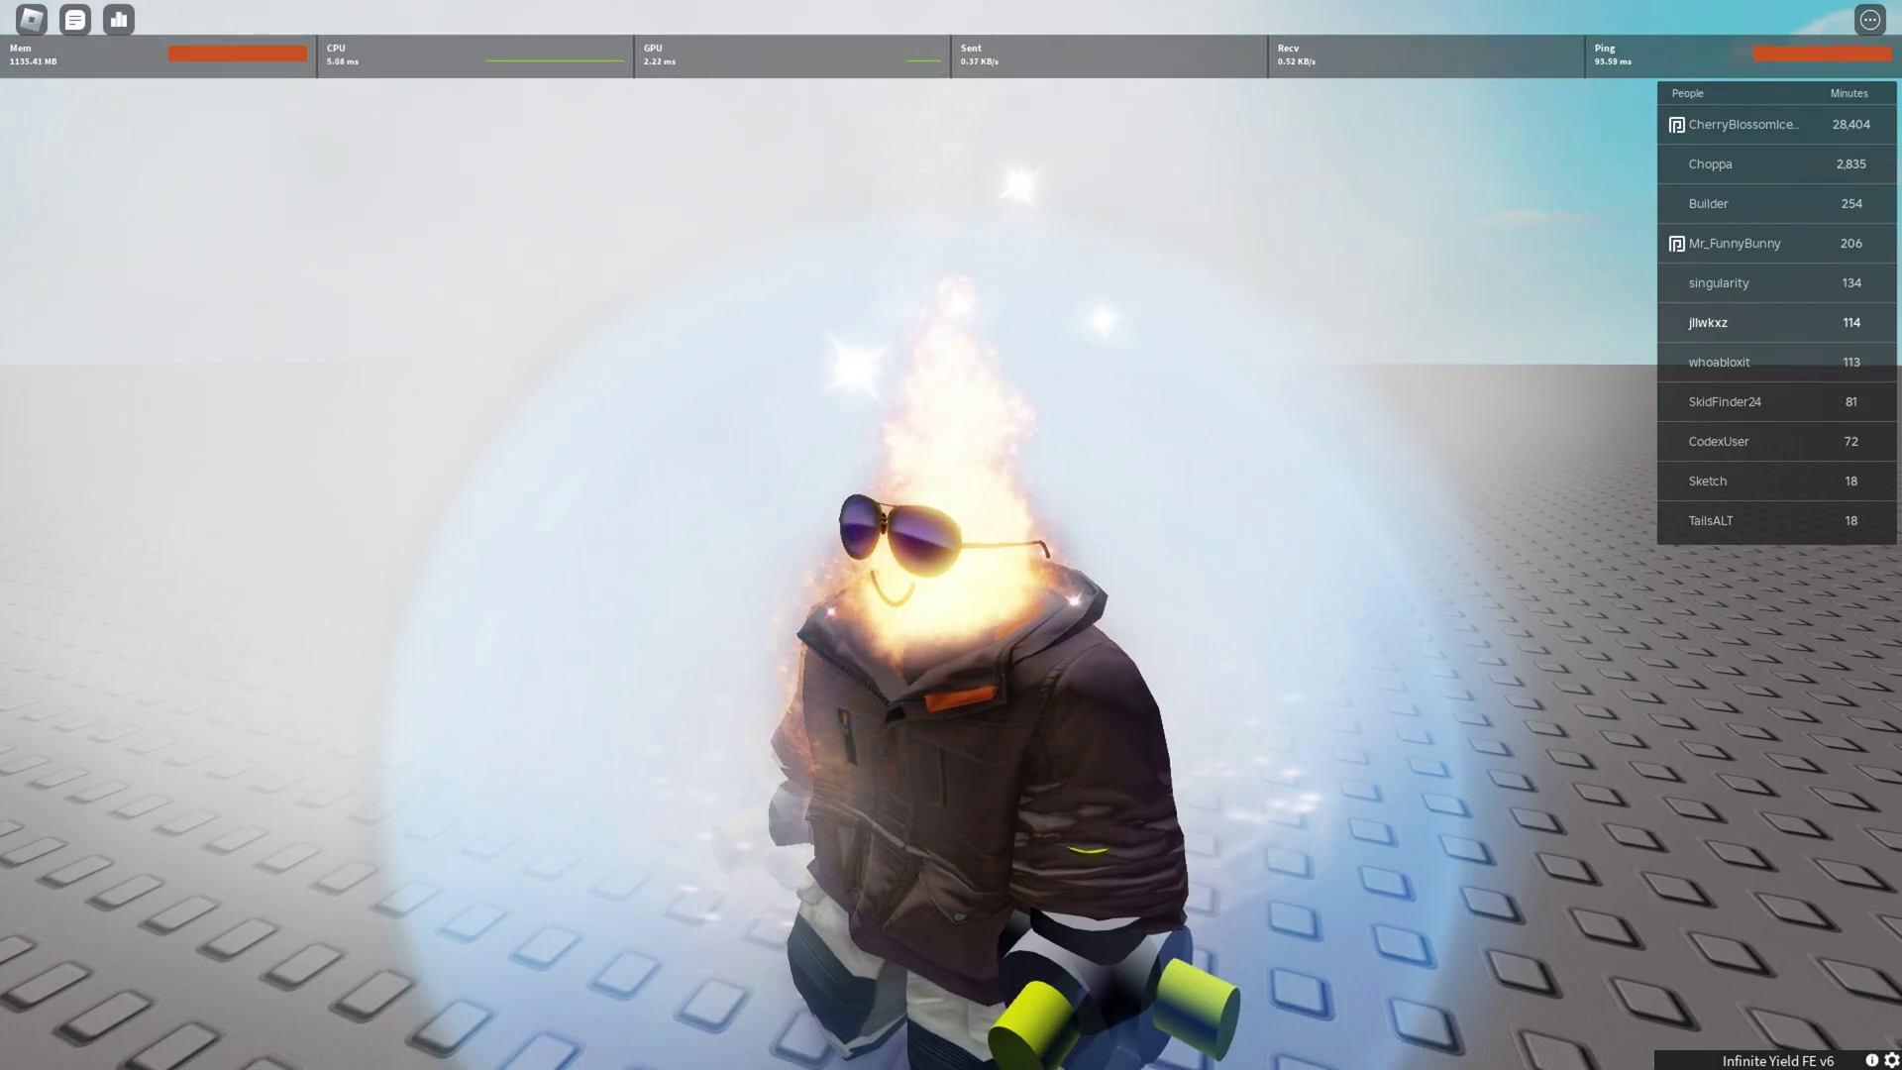
key(super)
click(940, 1049)
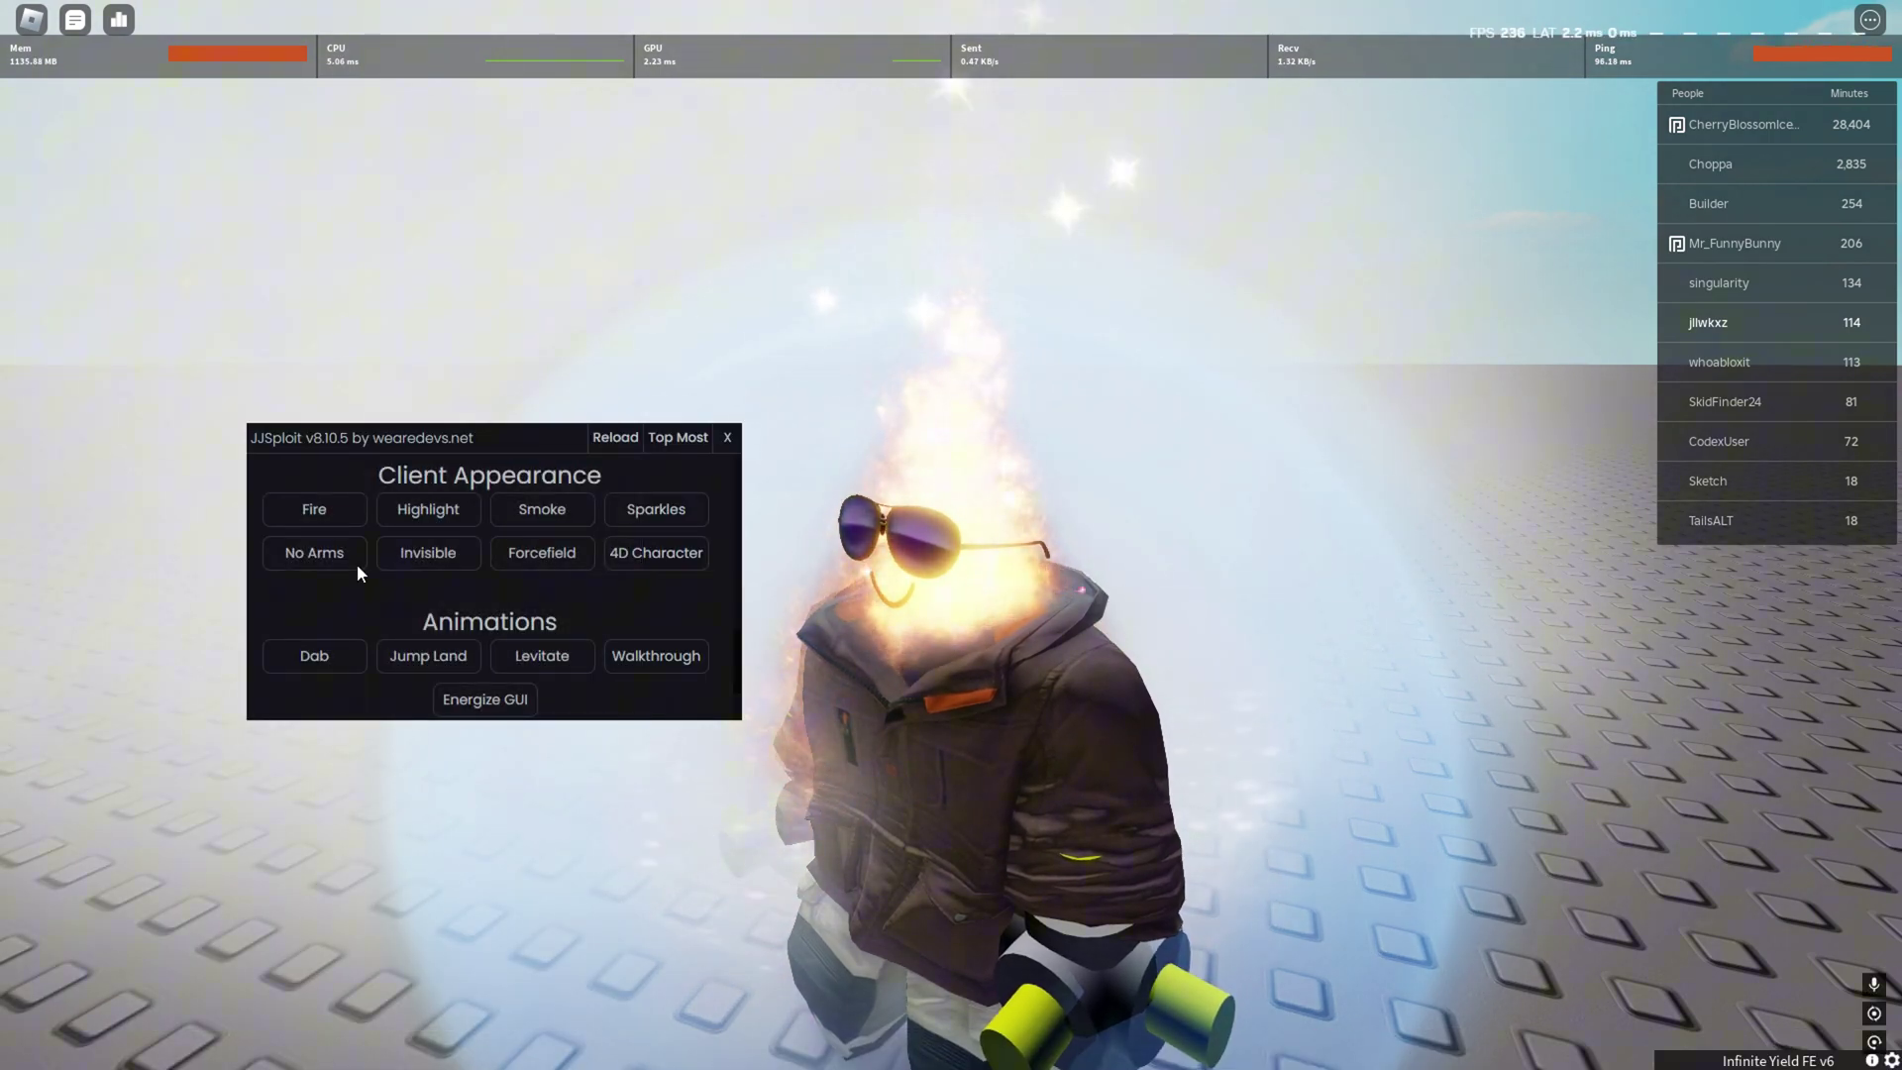
Step: Toggle No Arms and add purple Sparkles, a blue Highlight and shimmering arms
click(314, 563)
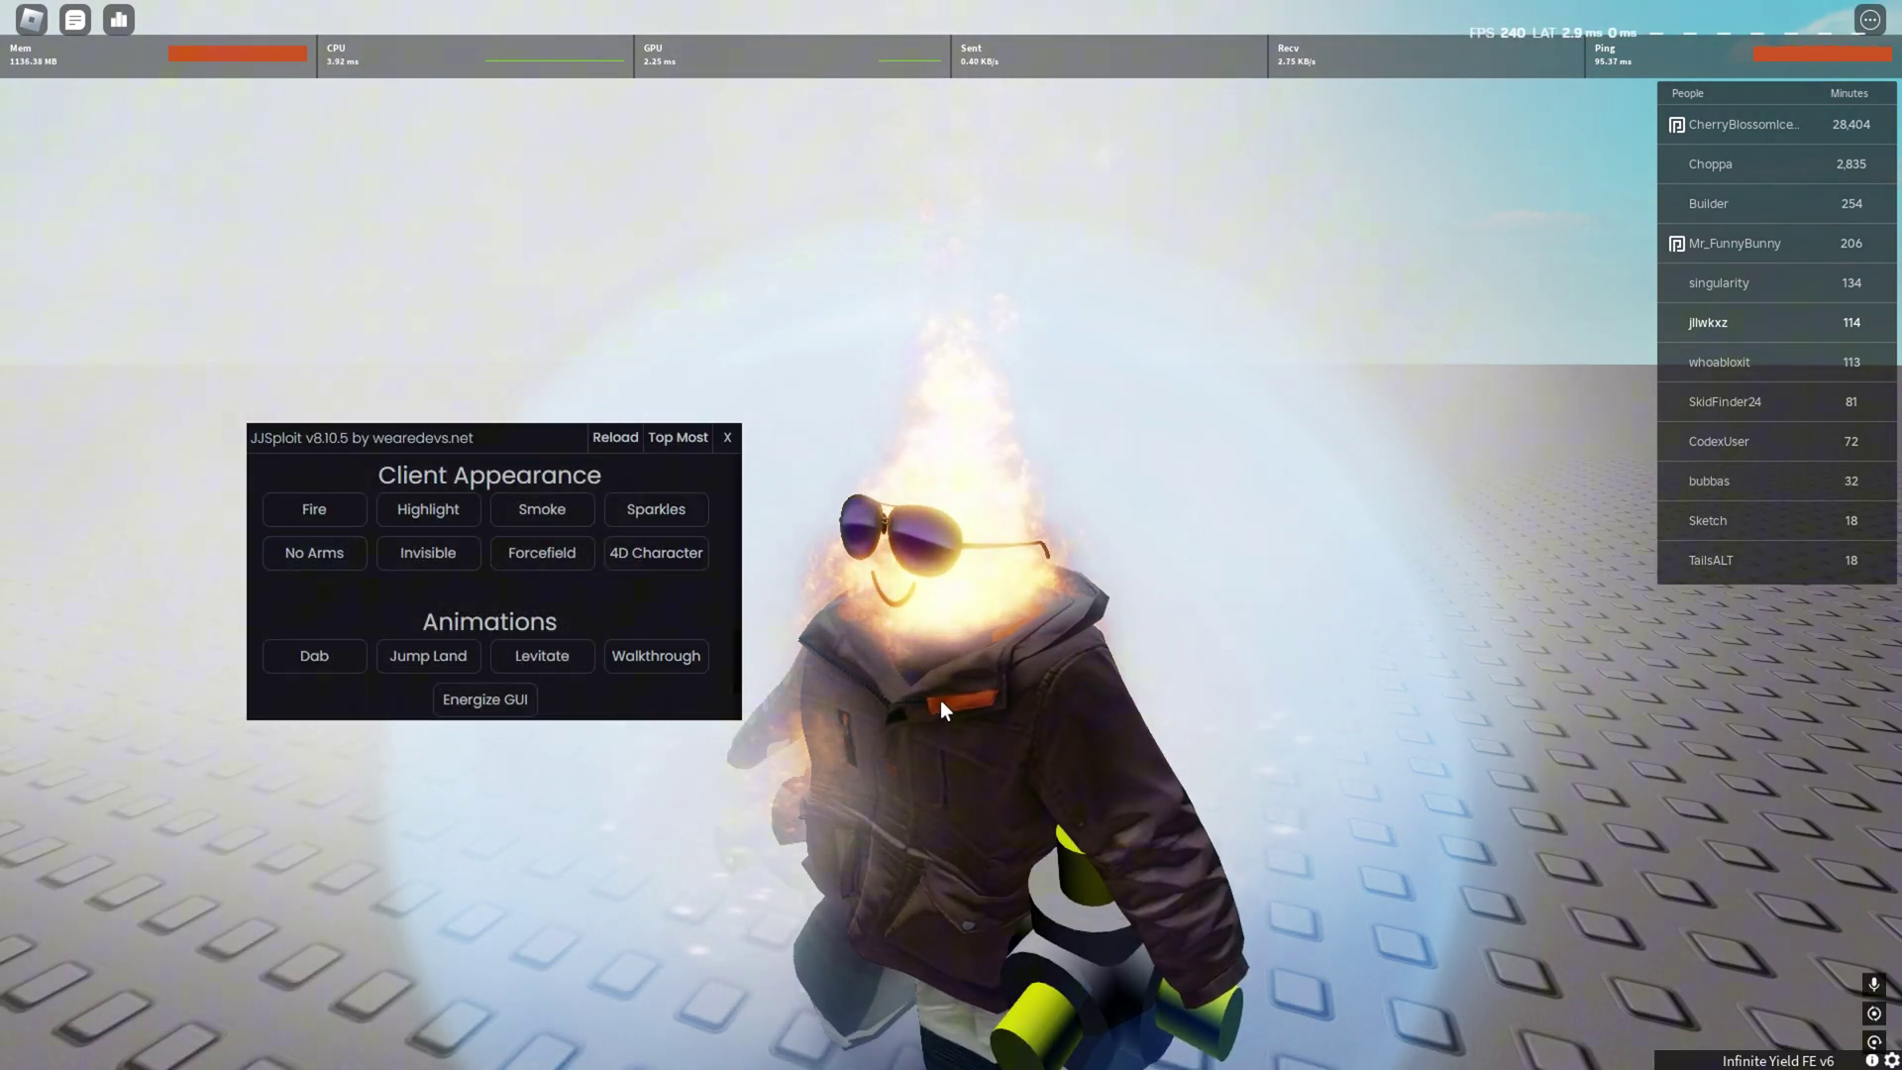
click(654, 510)
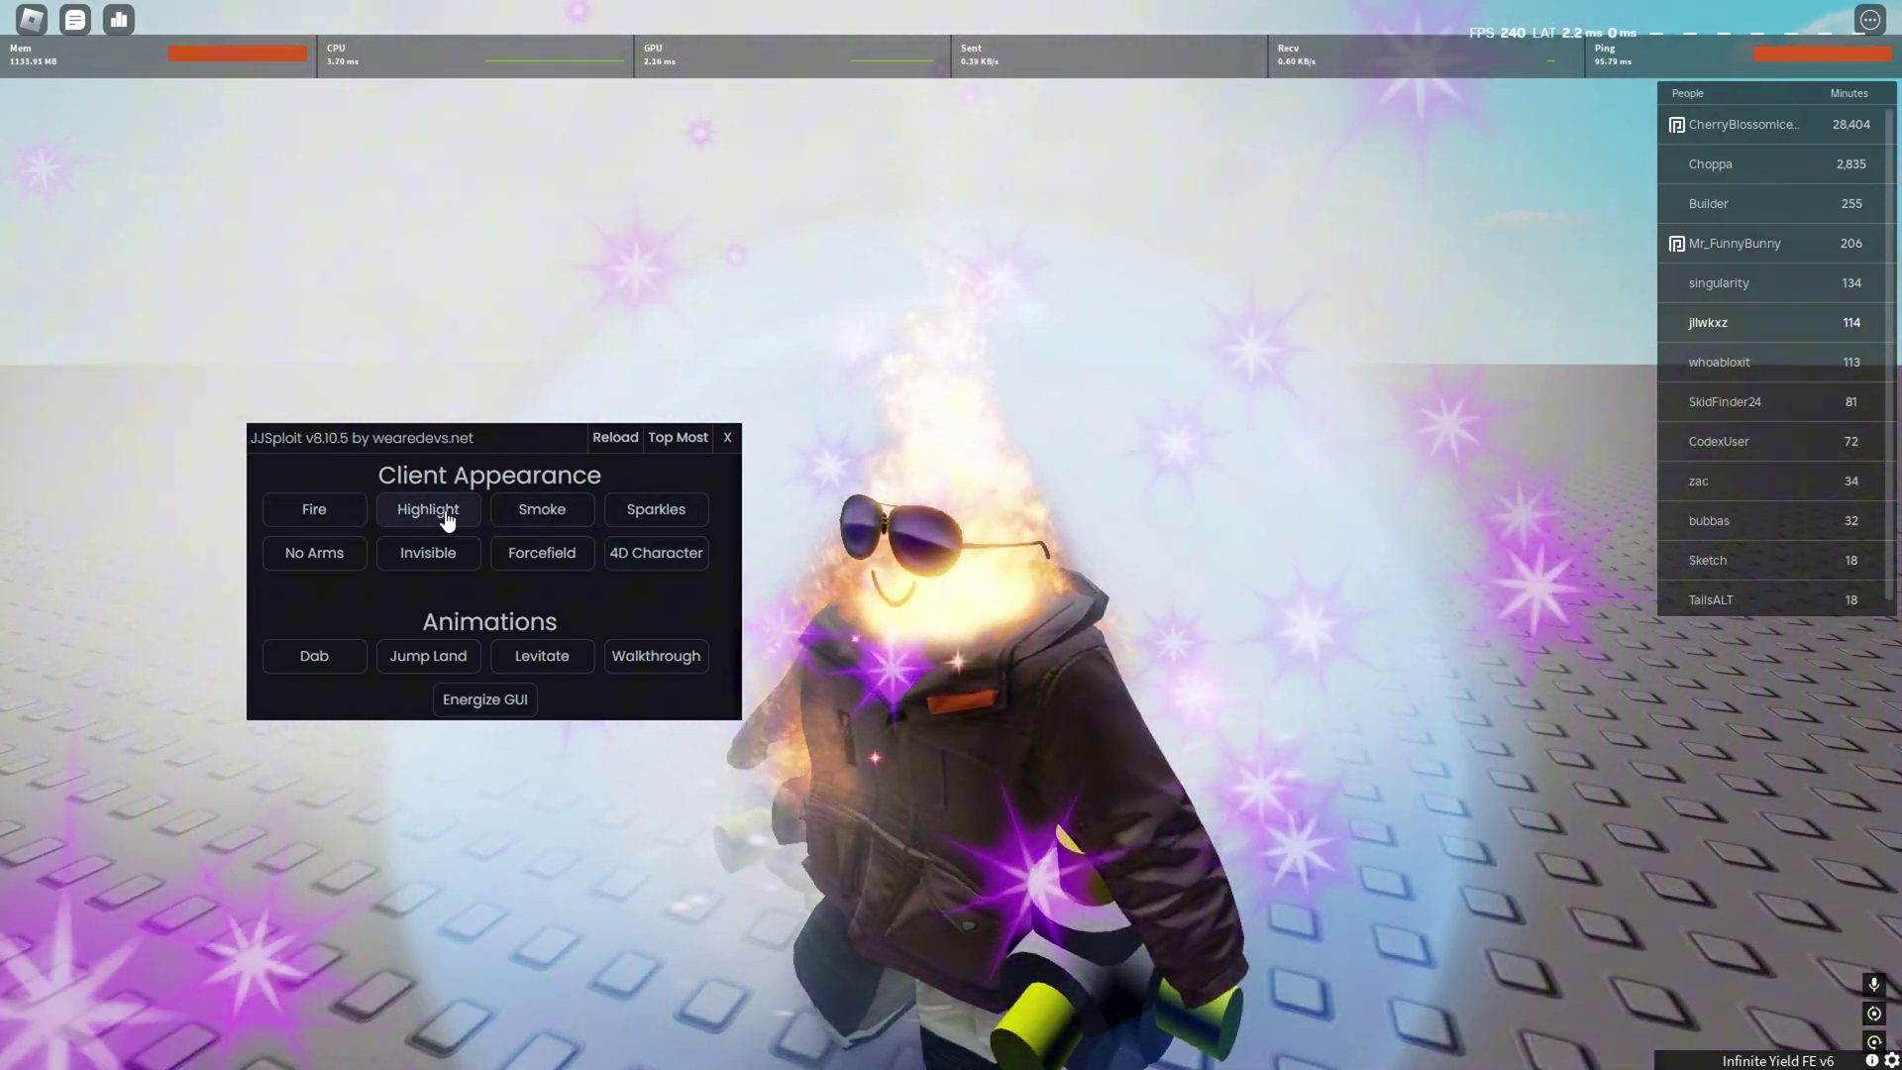
click(428, 510)
click(542, 551)
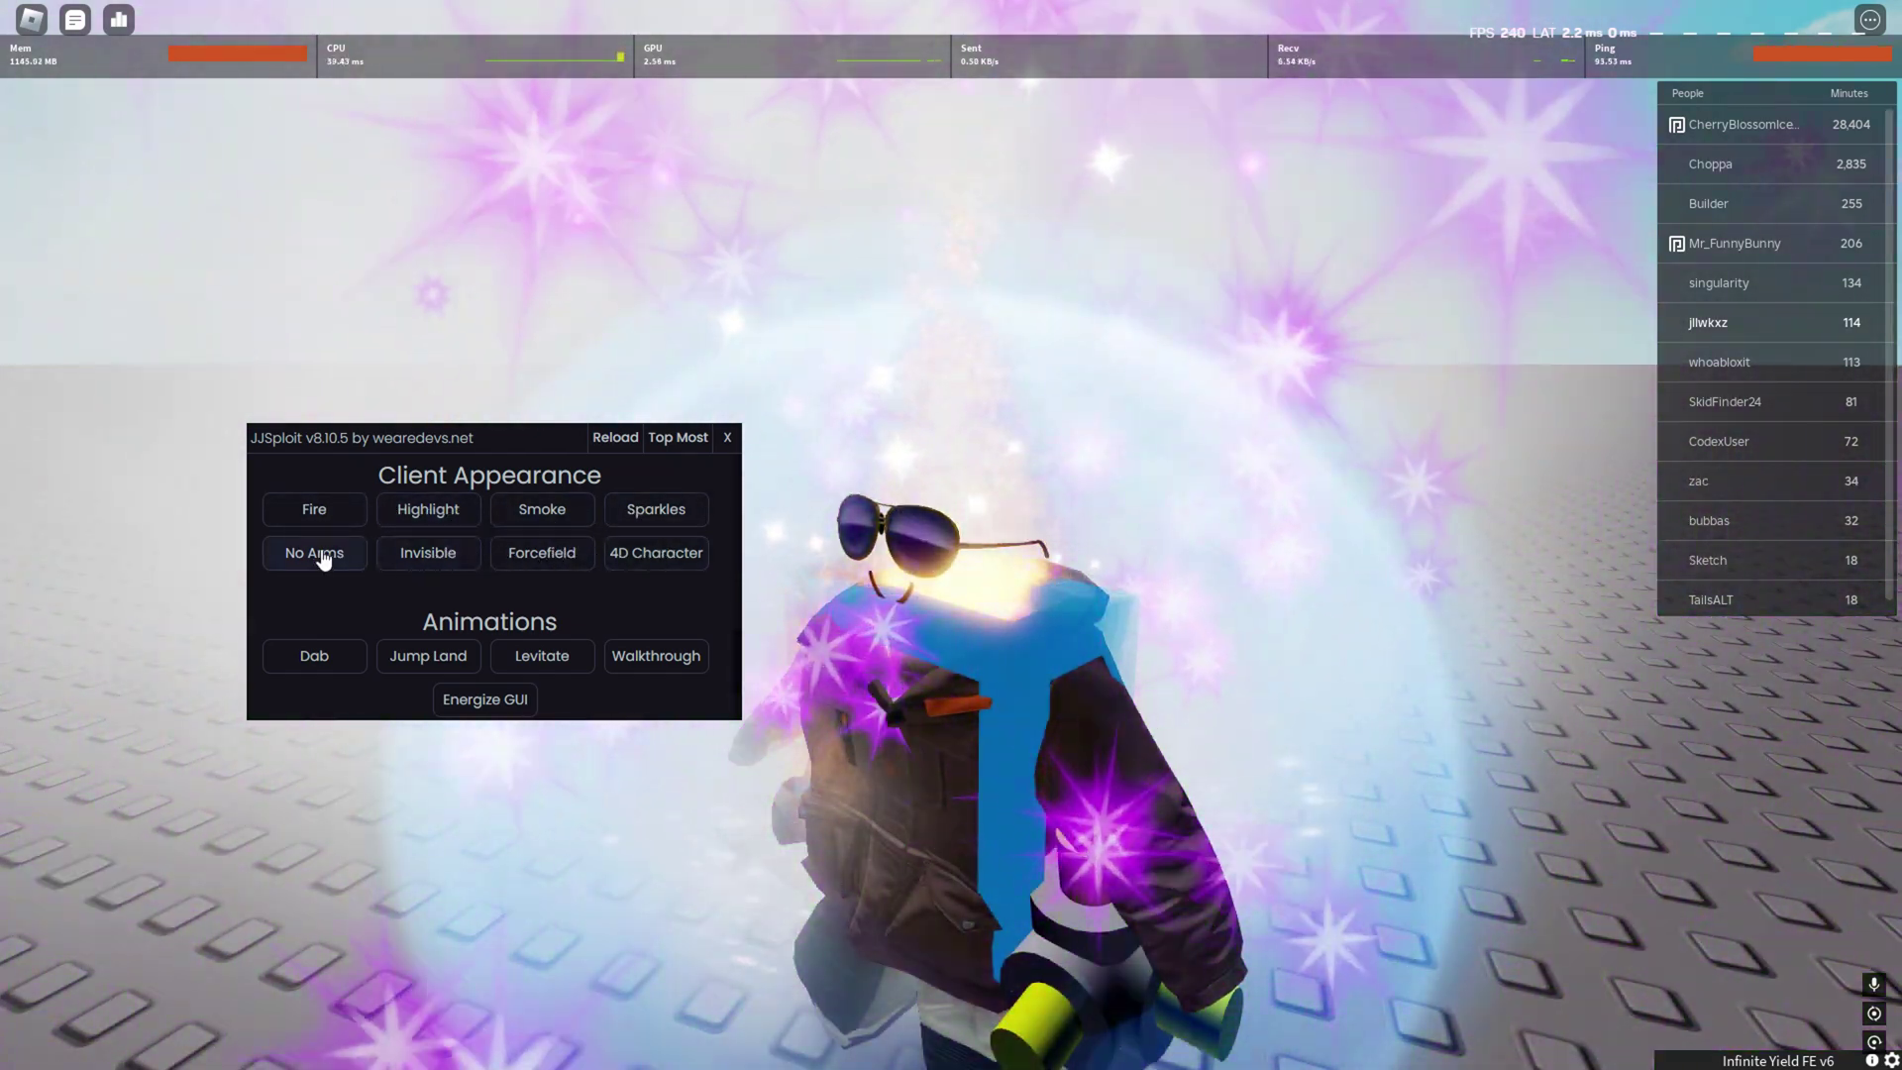
scroll(322, 561, down, 2)
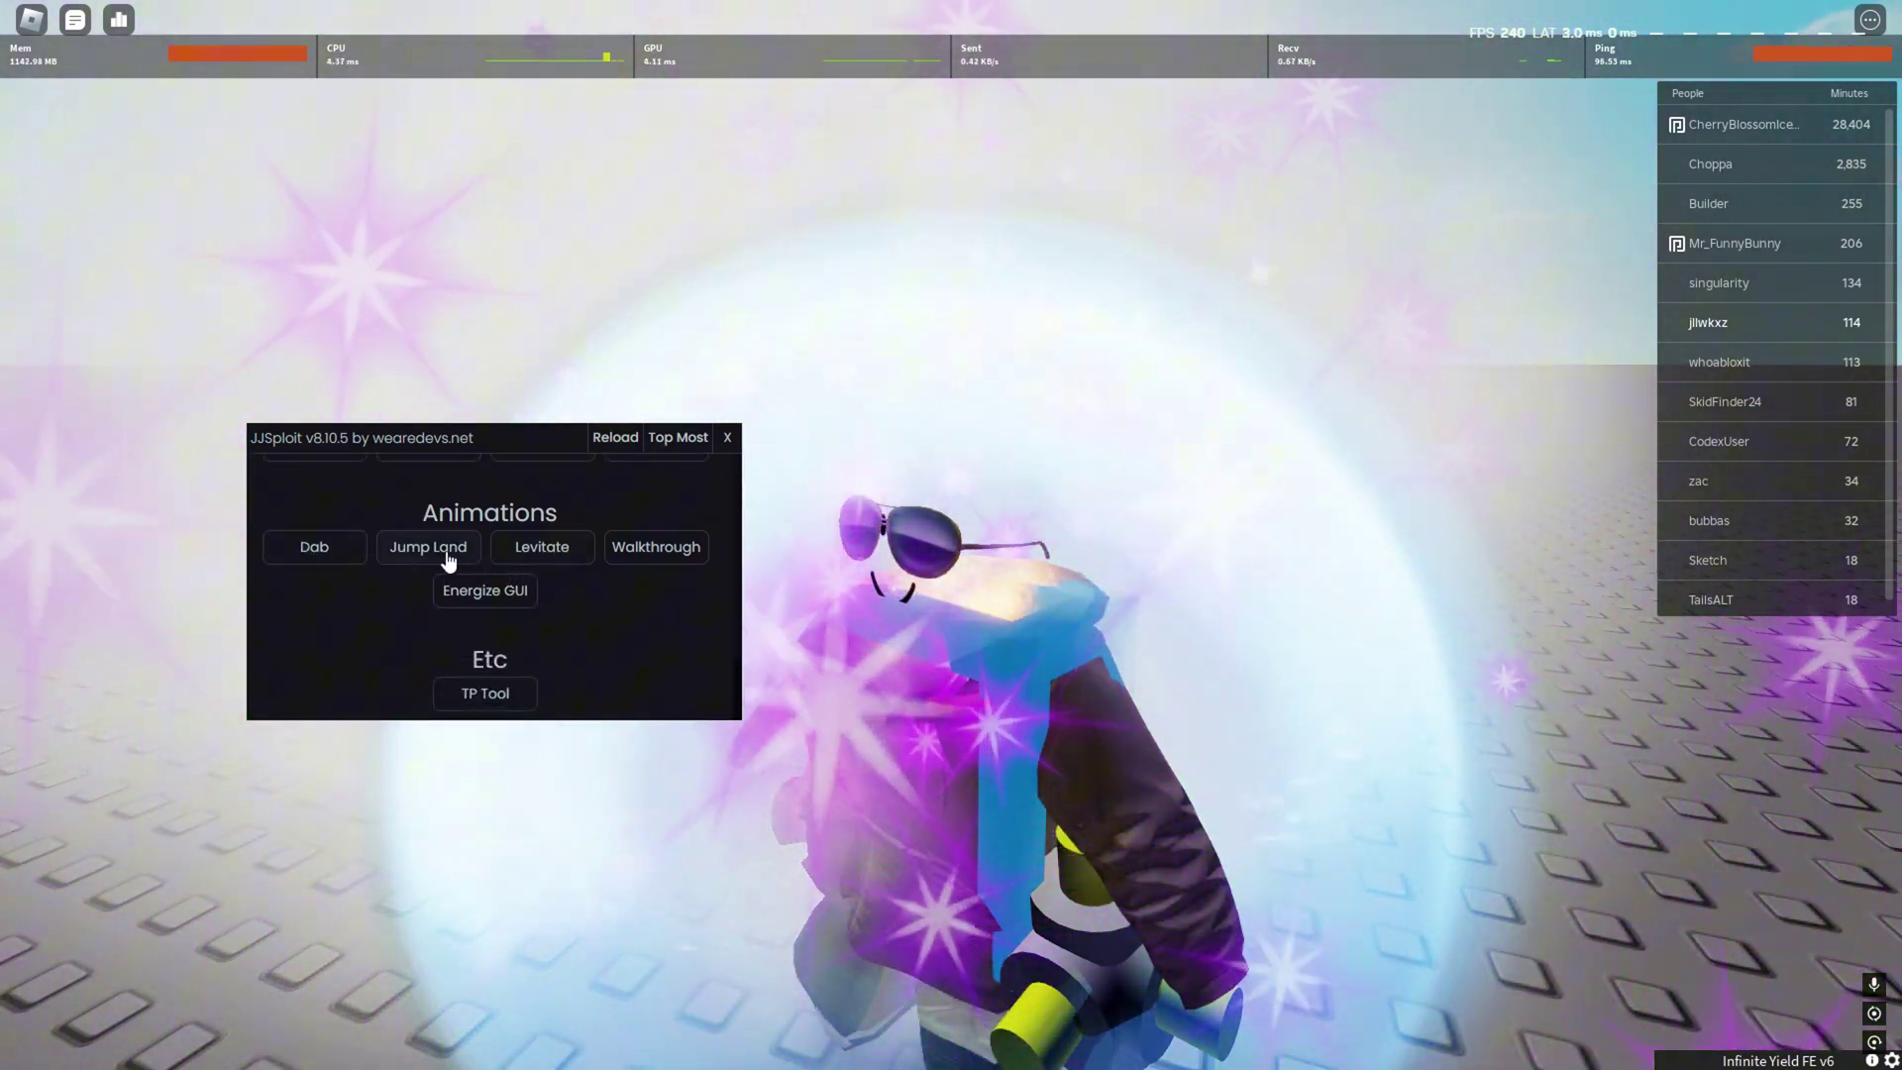
Step: Launch the Energize FE Animations GUI from JJSploit, arrange the windows, and play CrazySlash
click(472, 593)
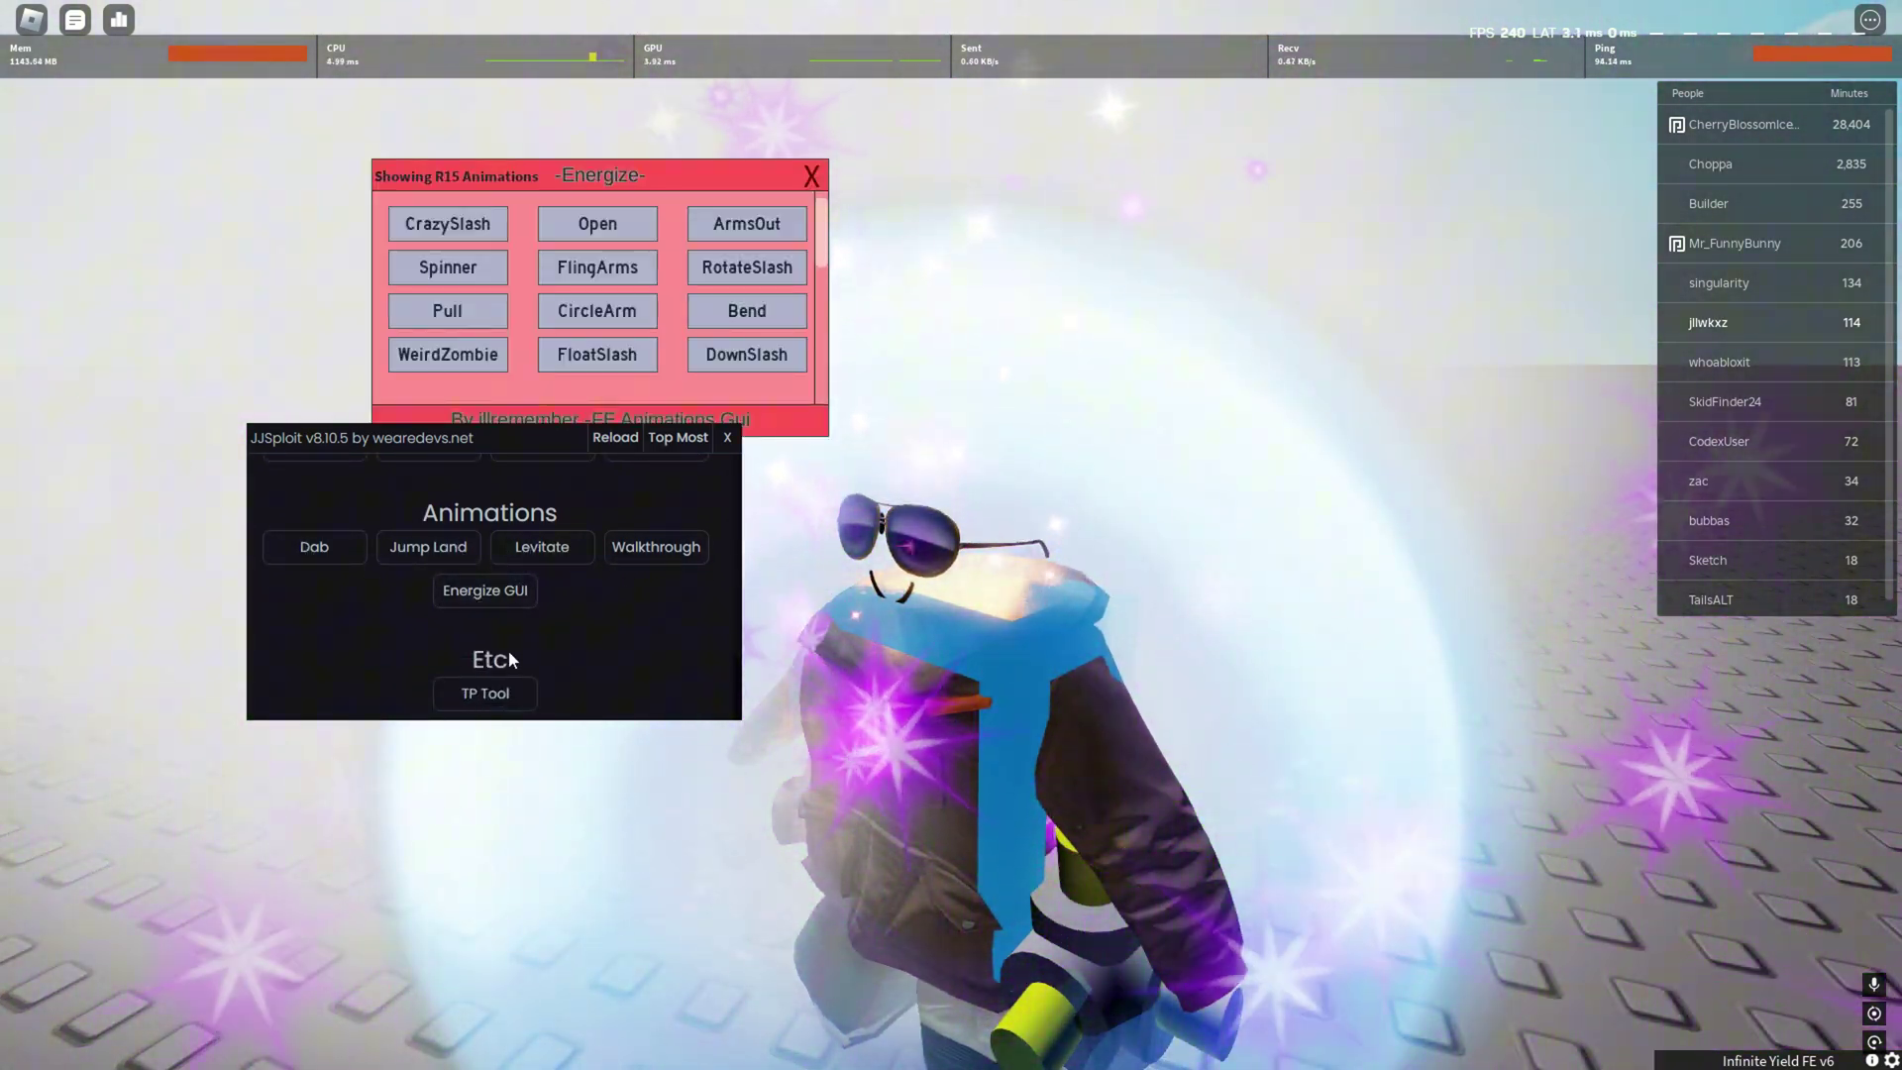
drag(556, 435, 564, 569)
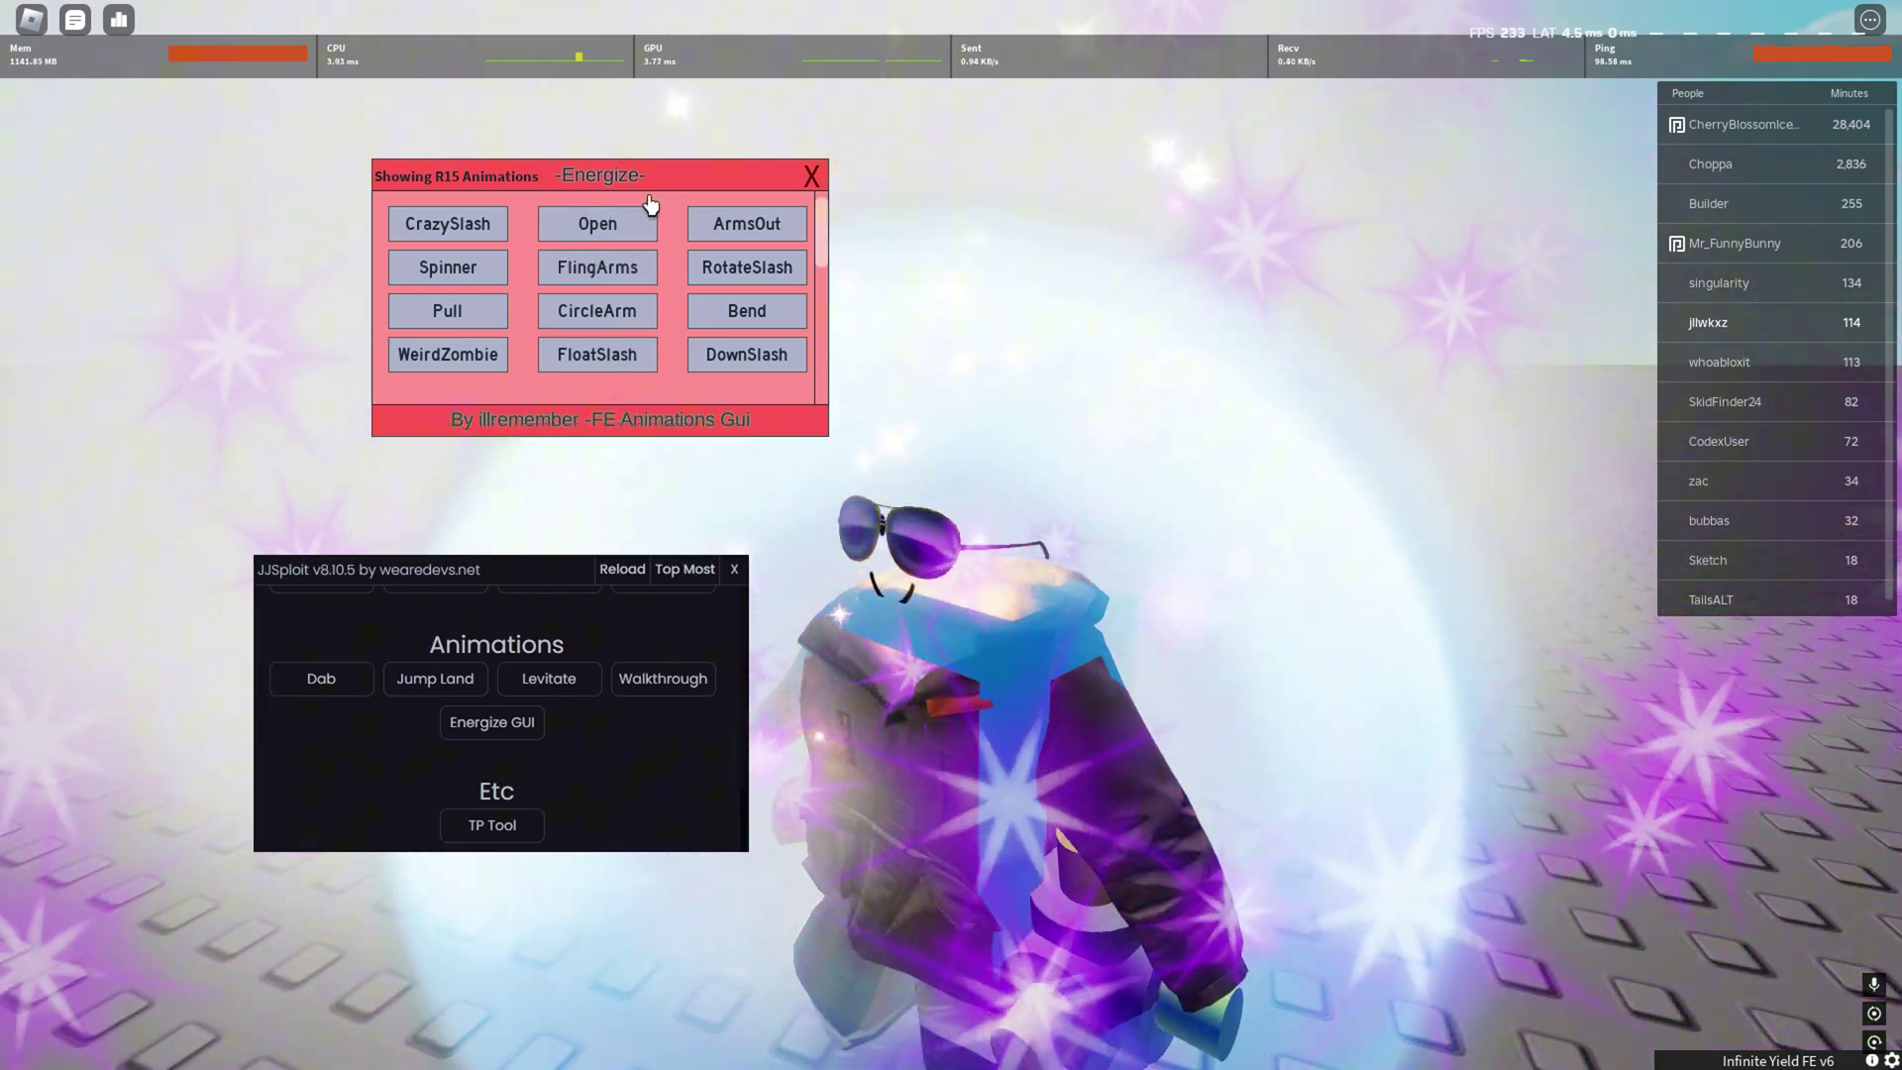
click(649, 206)
drag(757, 217, 952, 248)
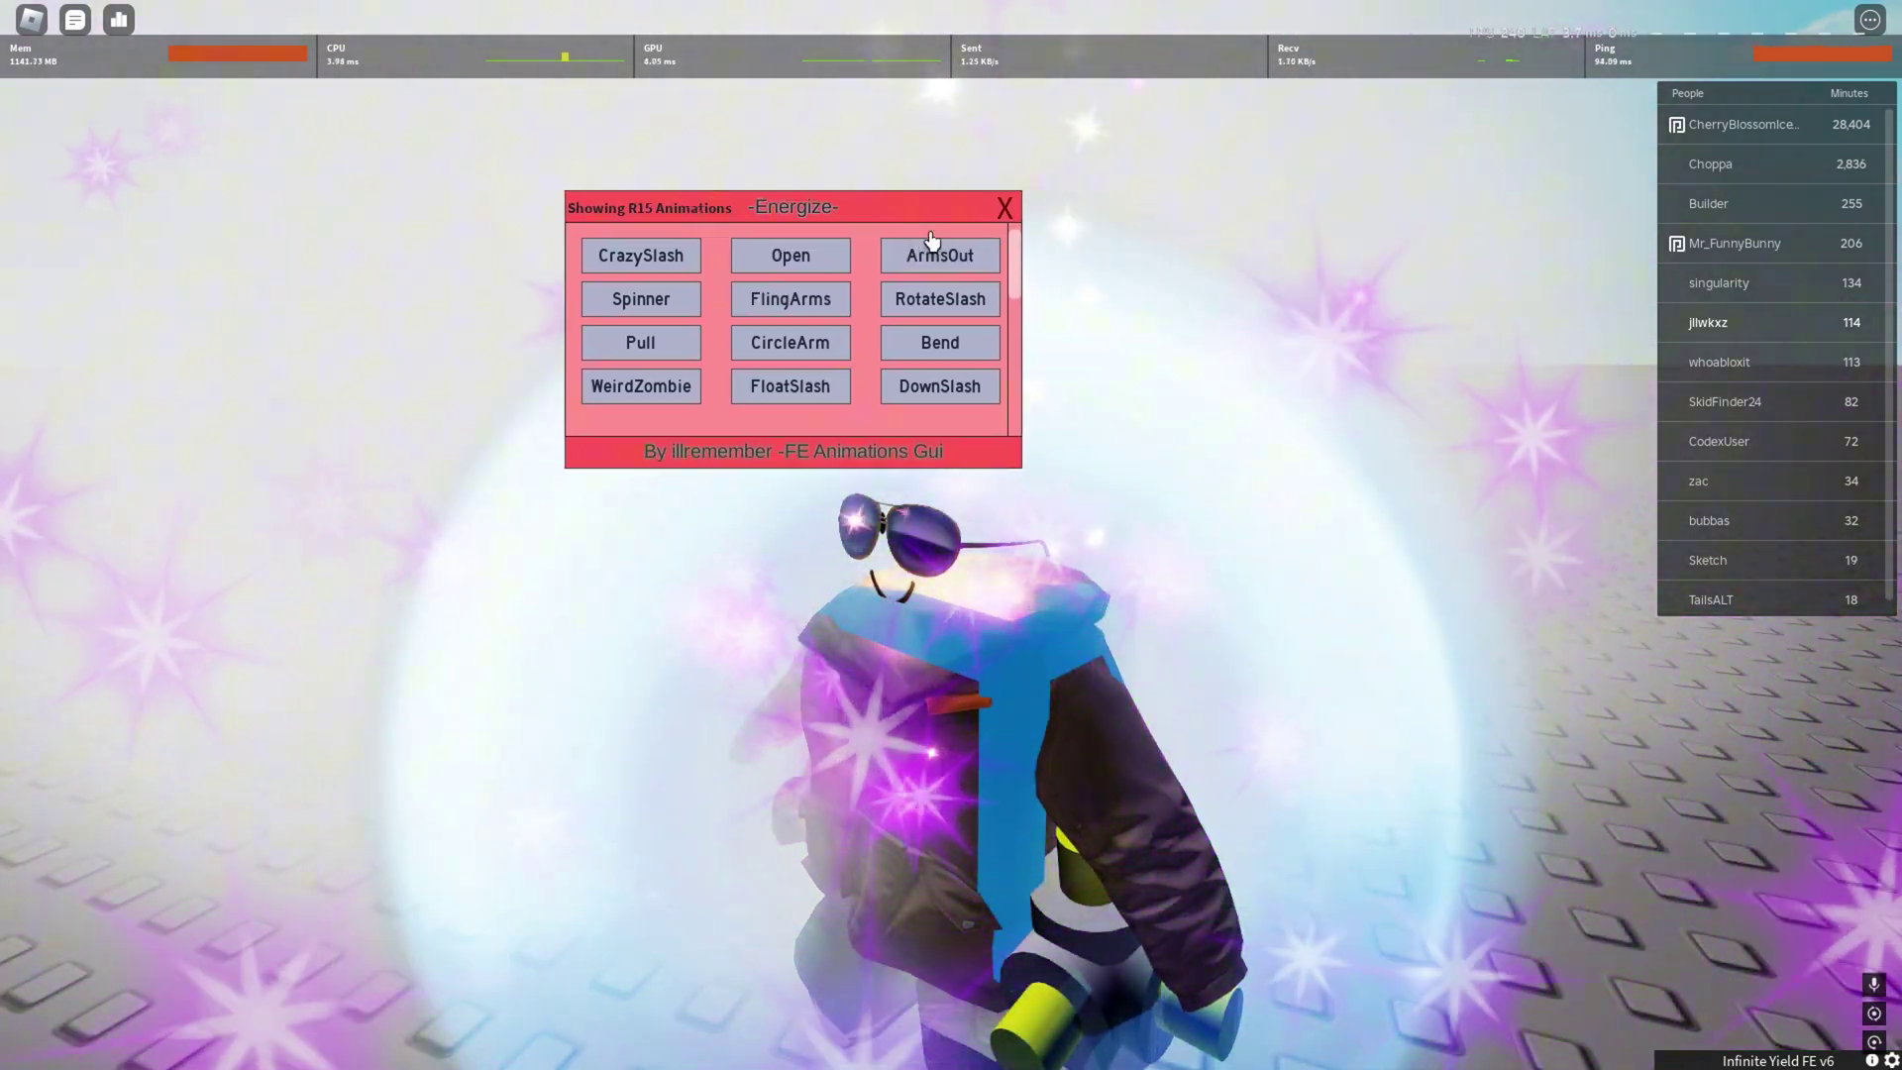
drag(788, 290, 682, 517)
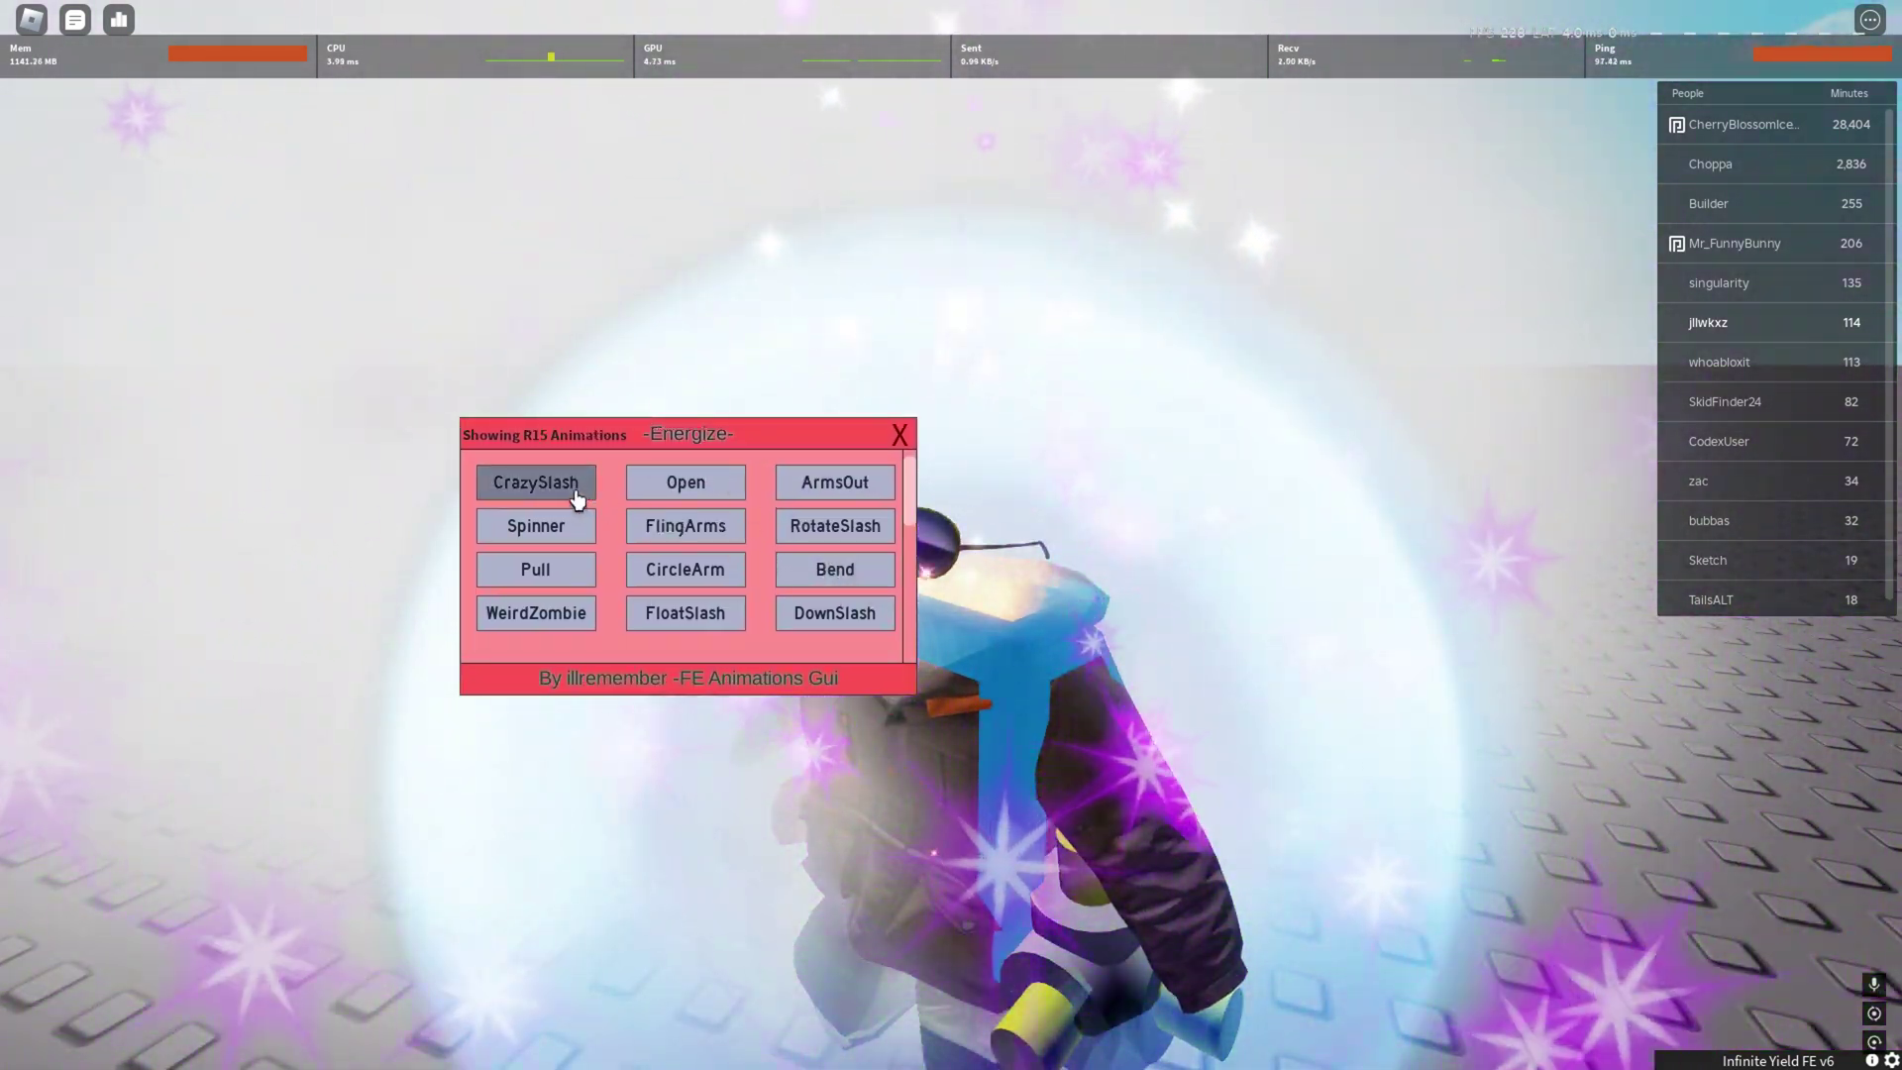
click(577, 500)
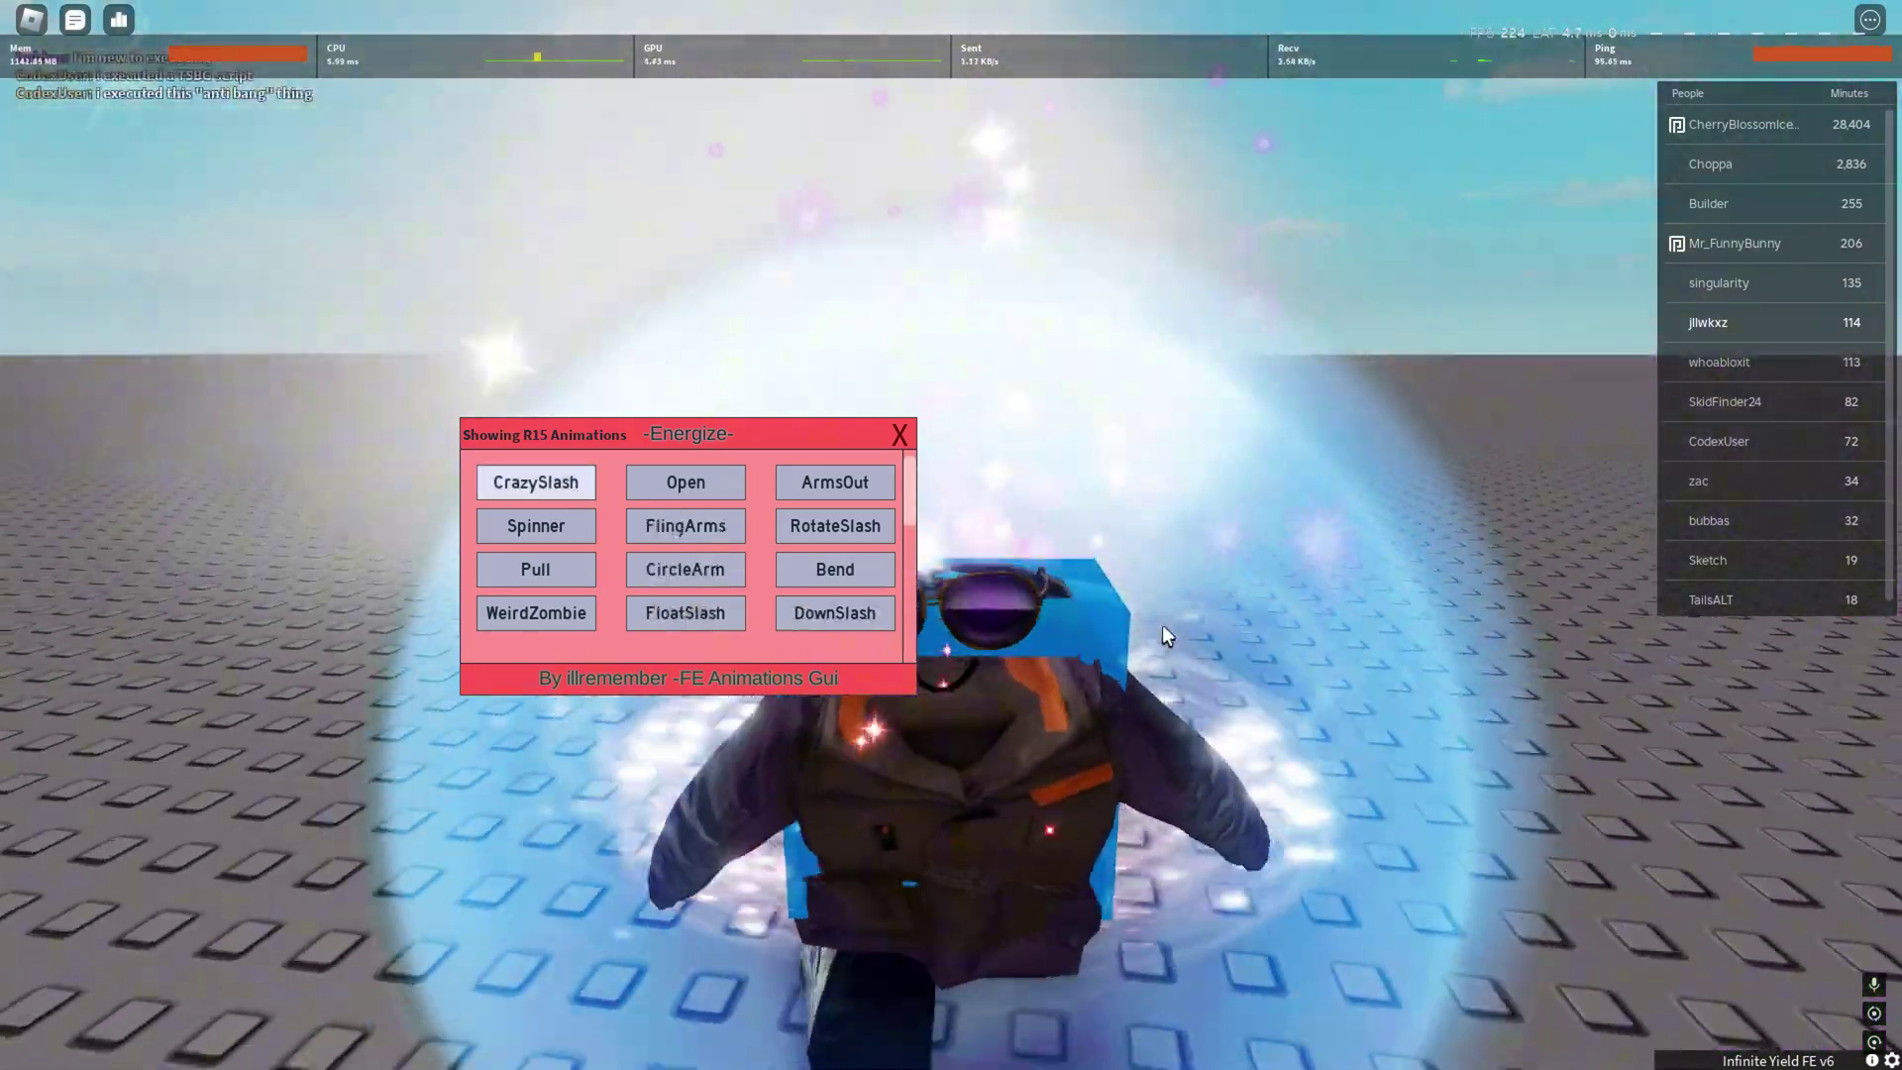
drag(727, 437, 1453, 504)
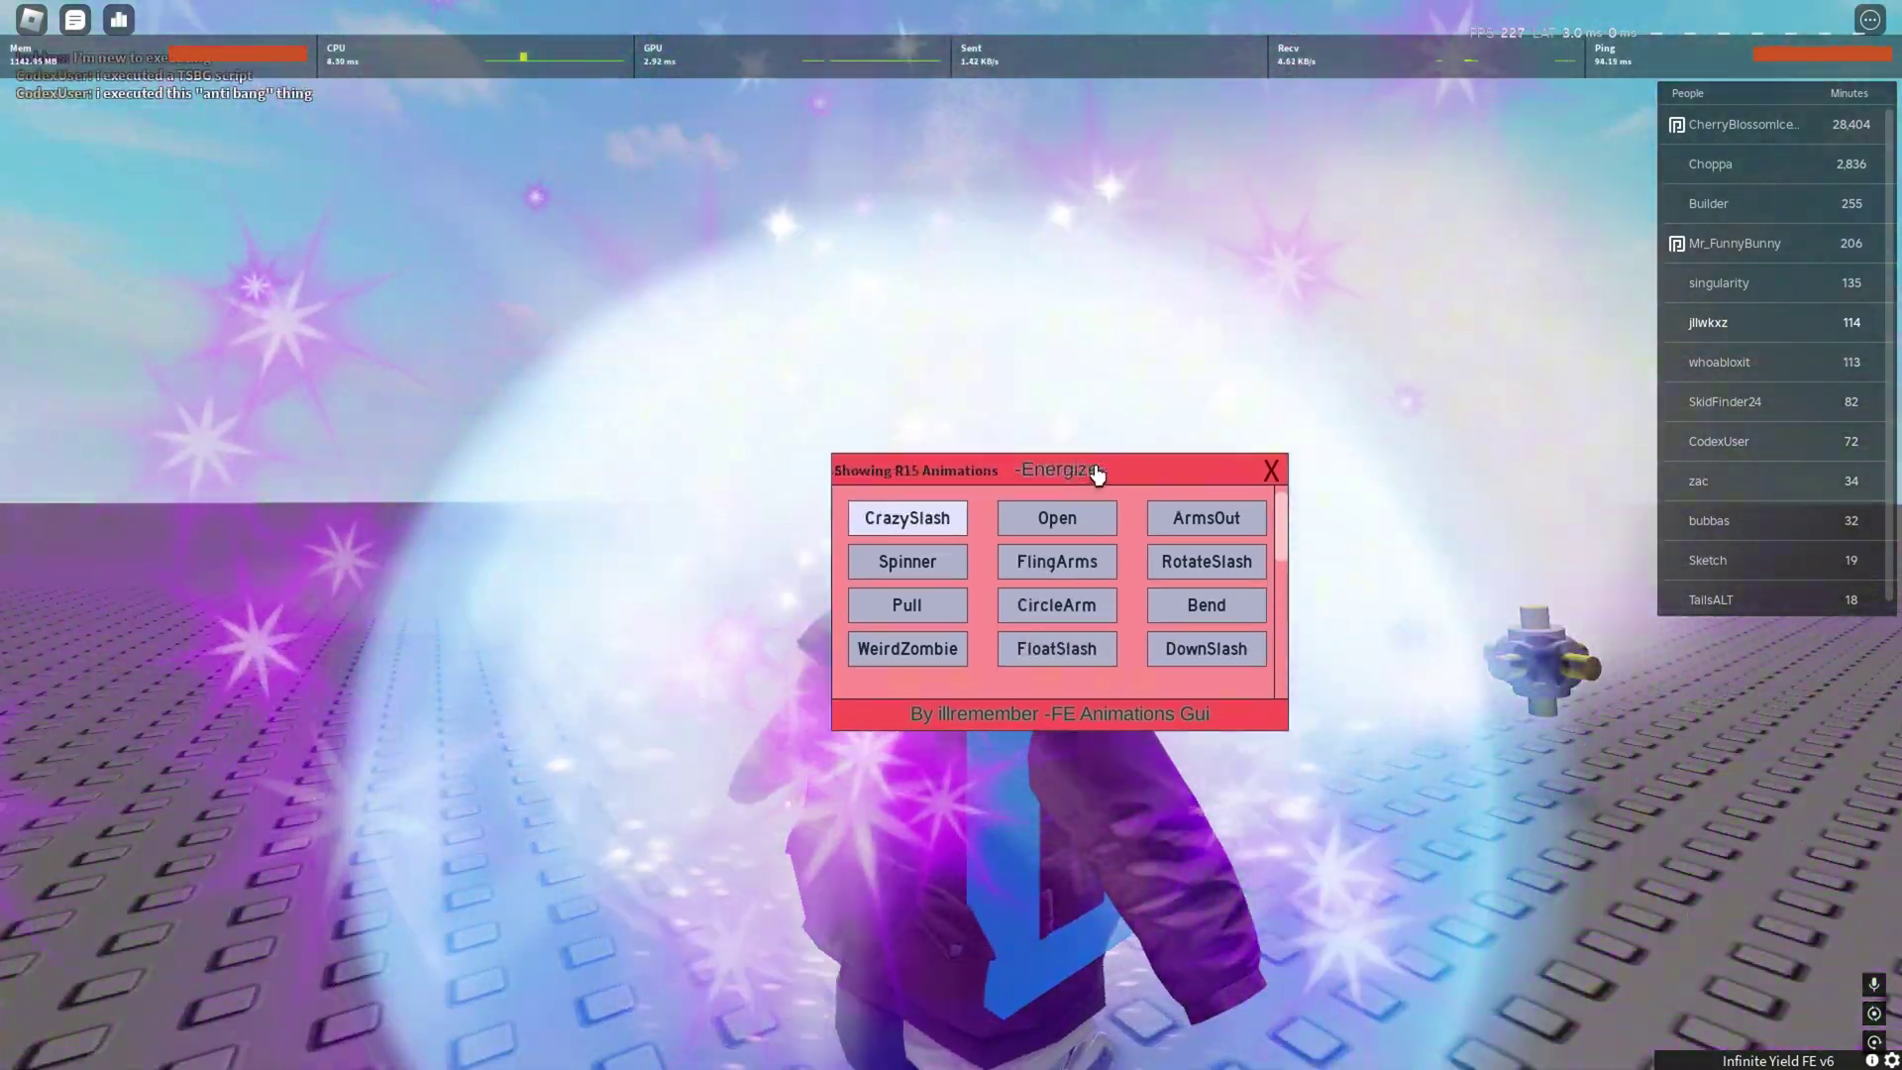
scroll(1108, 471, down, 5)
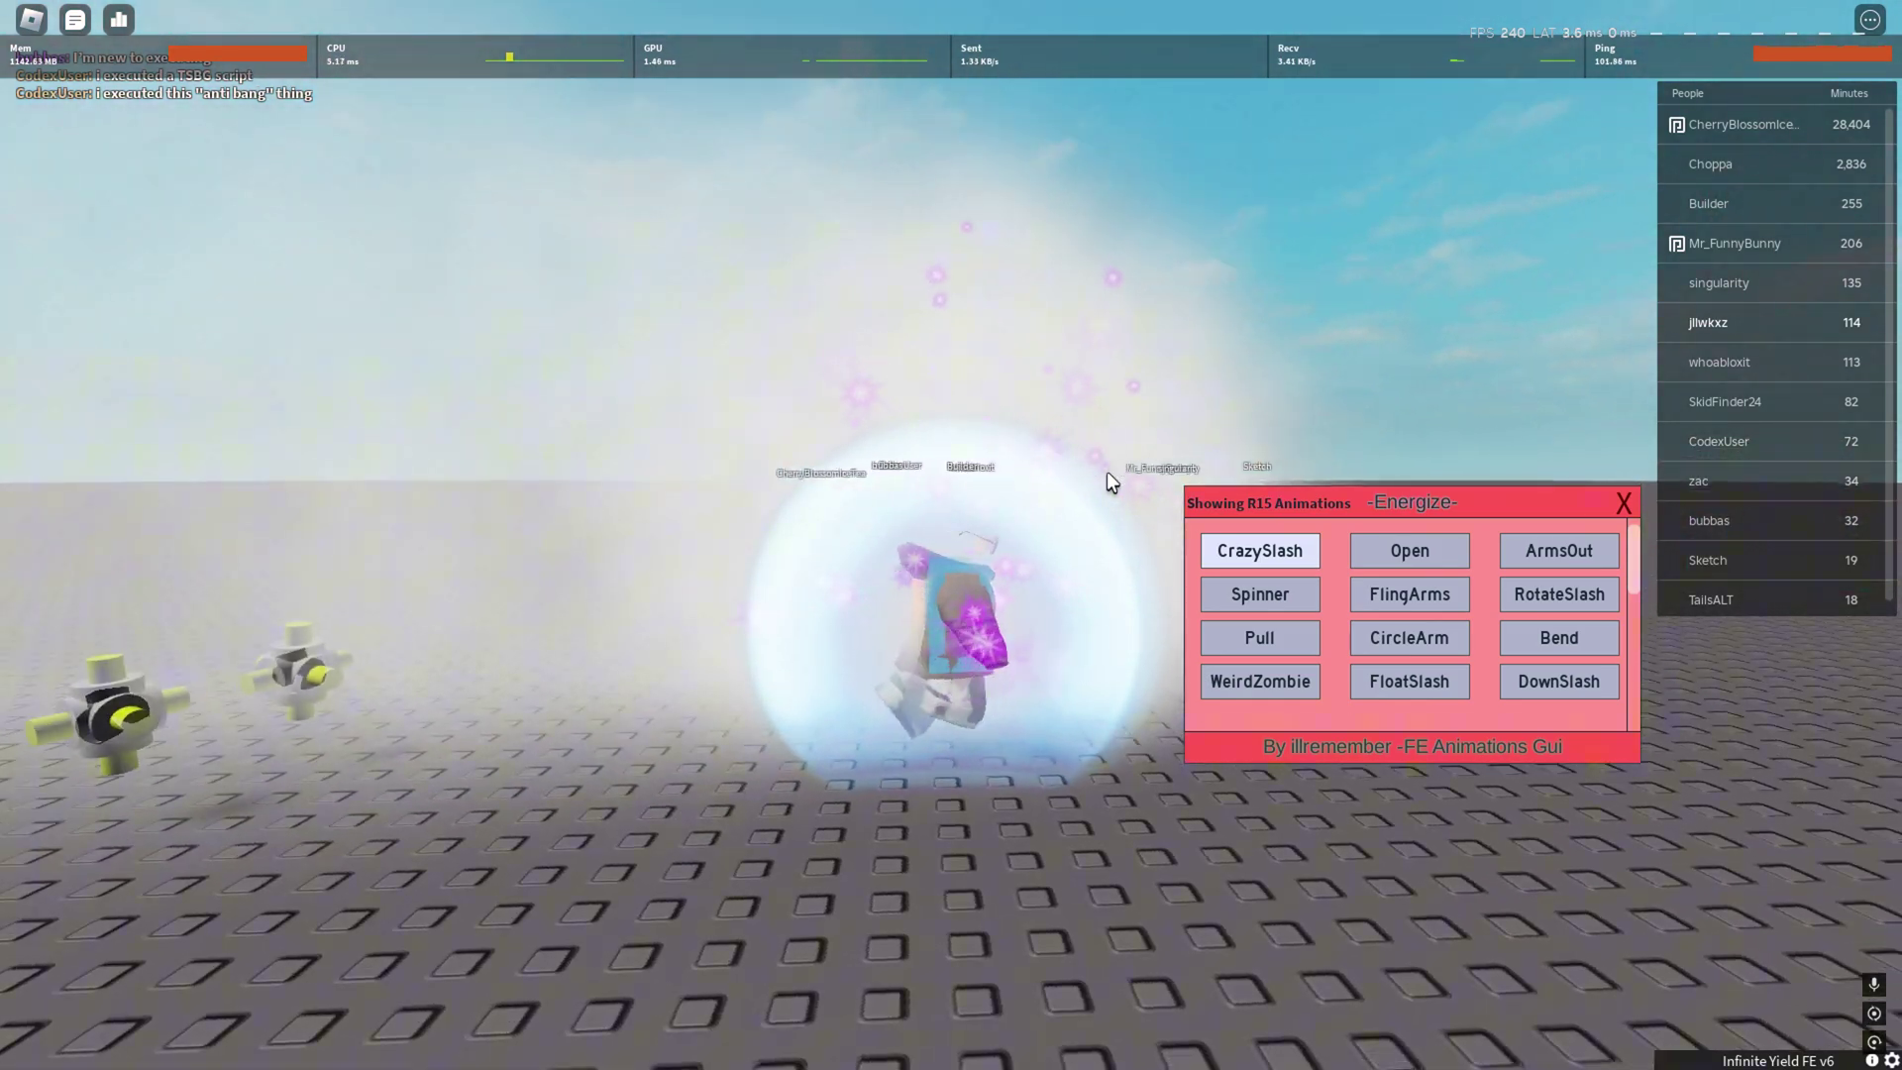
Step: Add the TP Tool to the hotbar from JJSploit and equip it in-game
key(super)
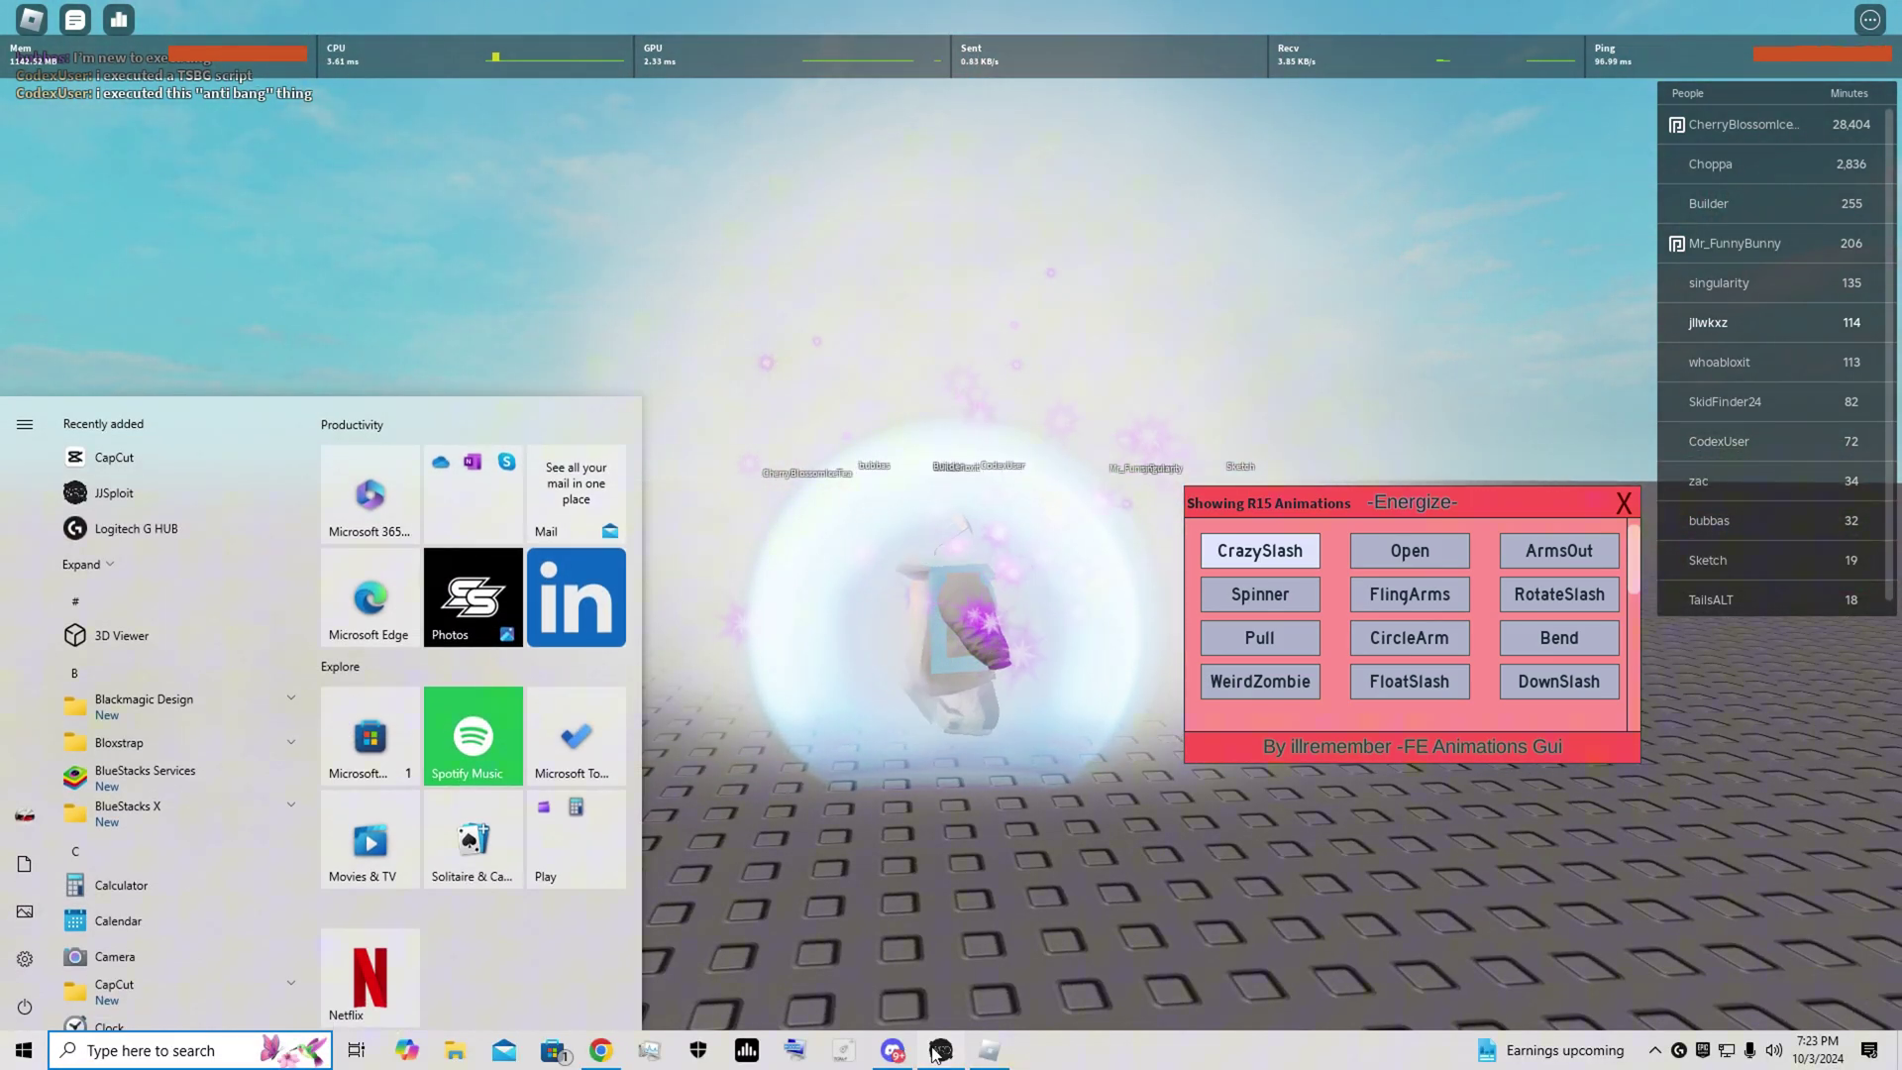
click(939, 1051)
click(499, 826)
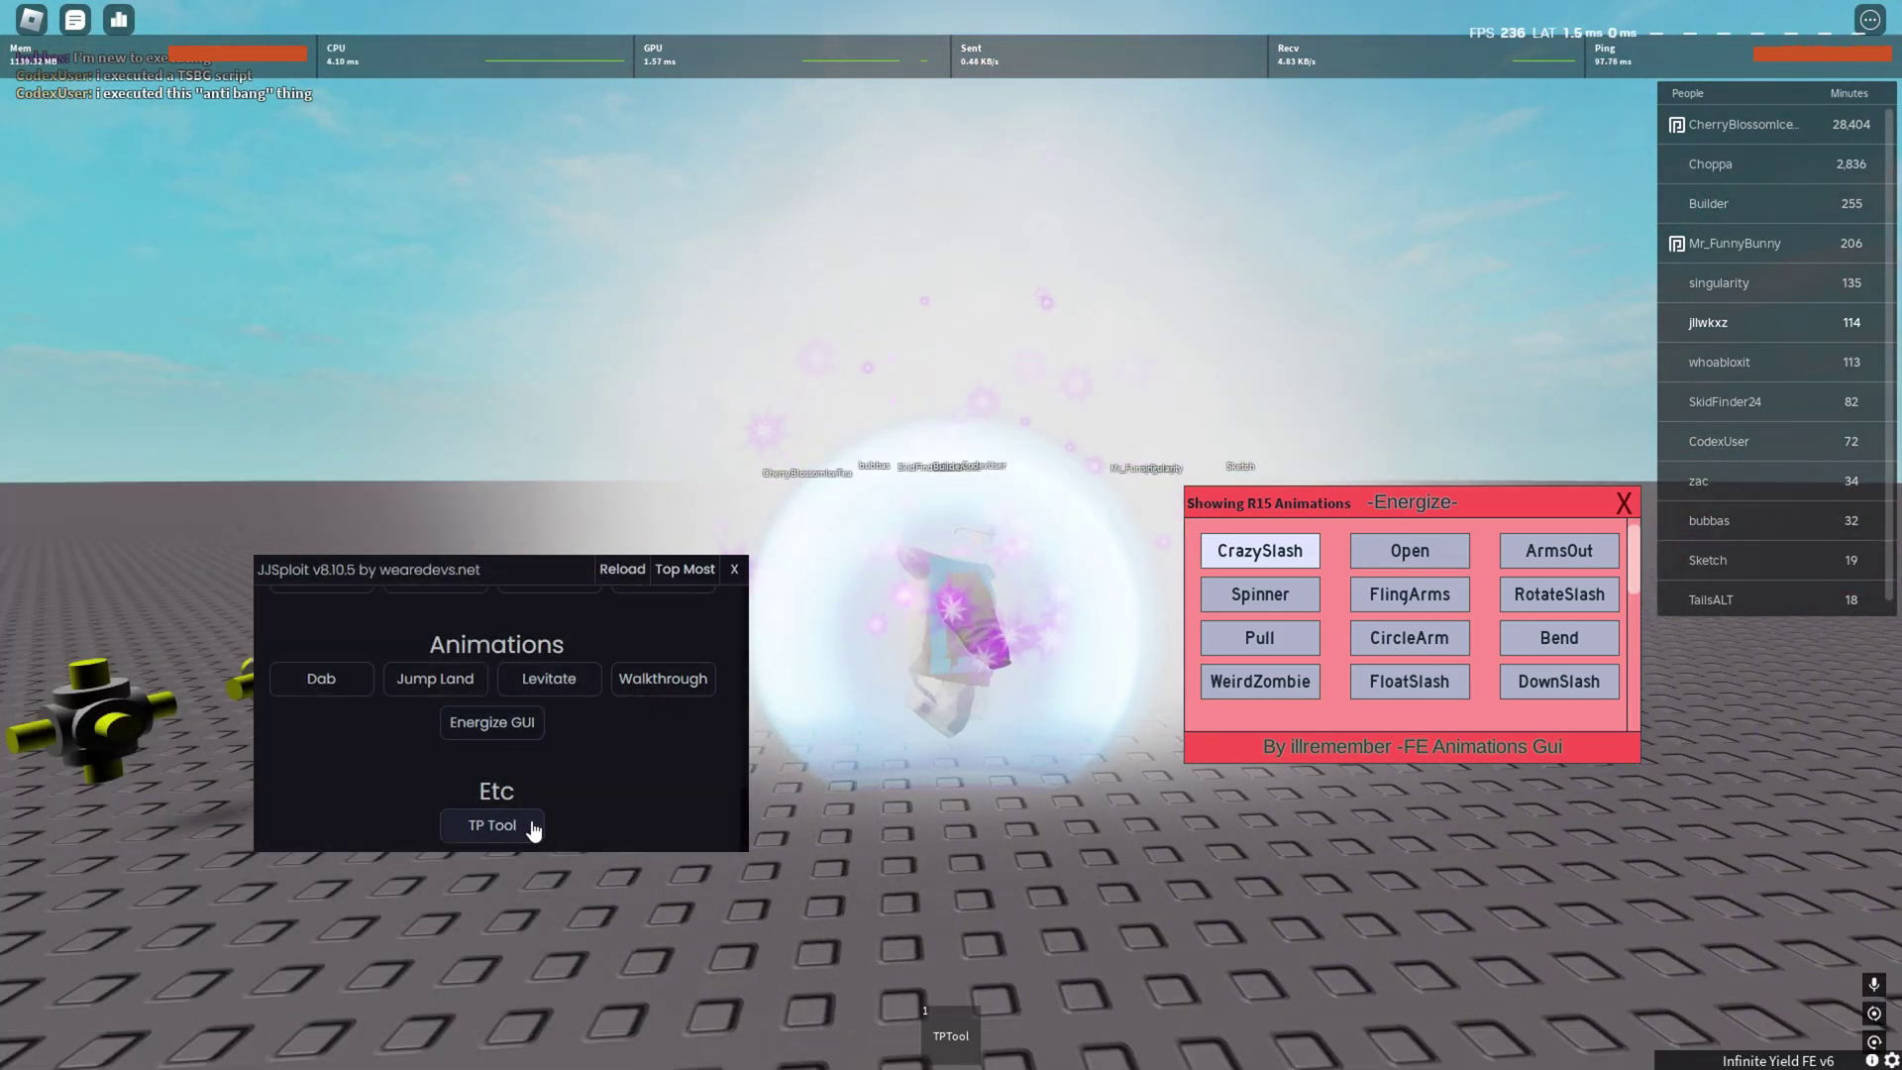
click(849, 713)
key(1)
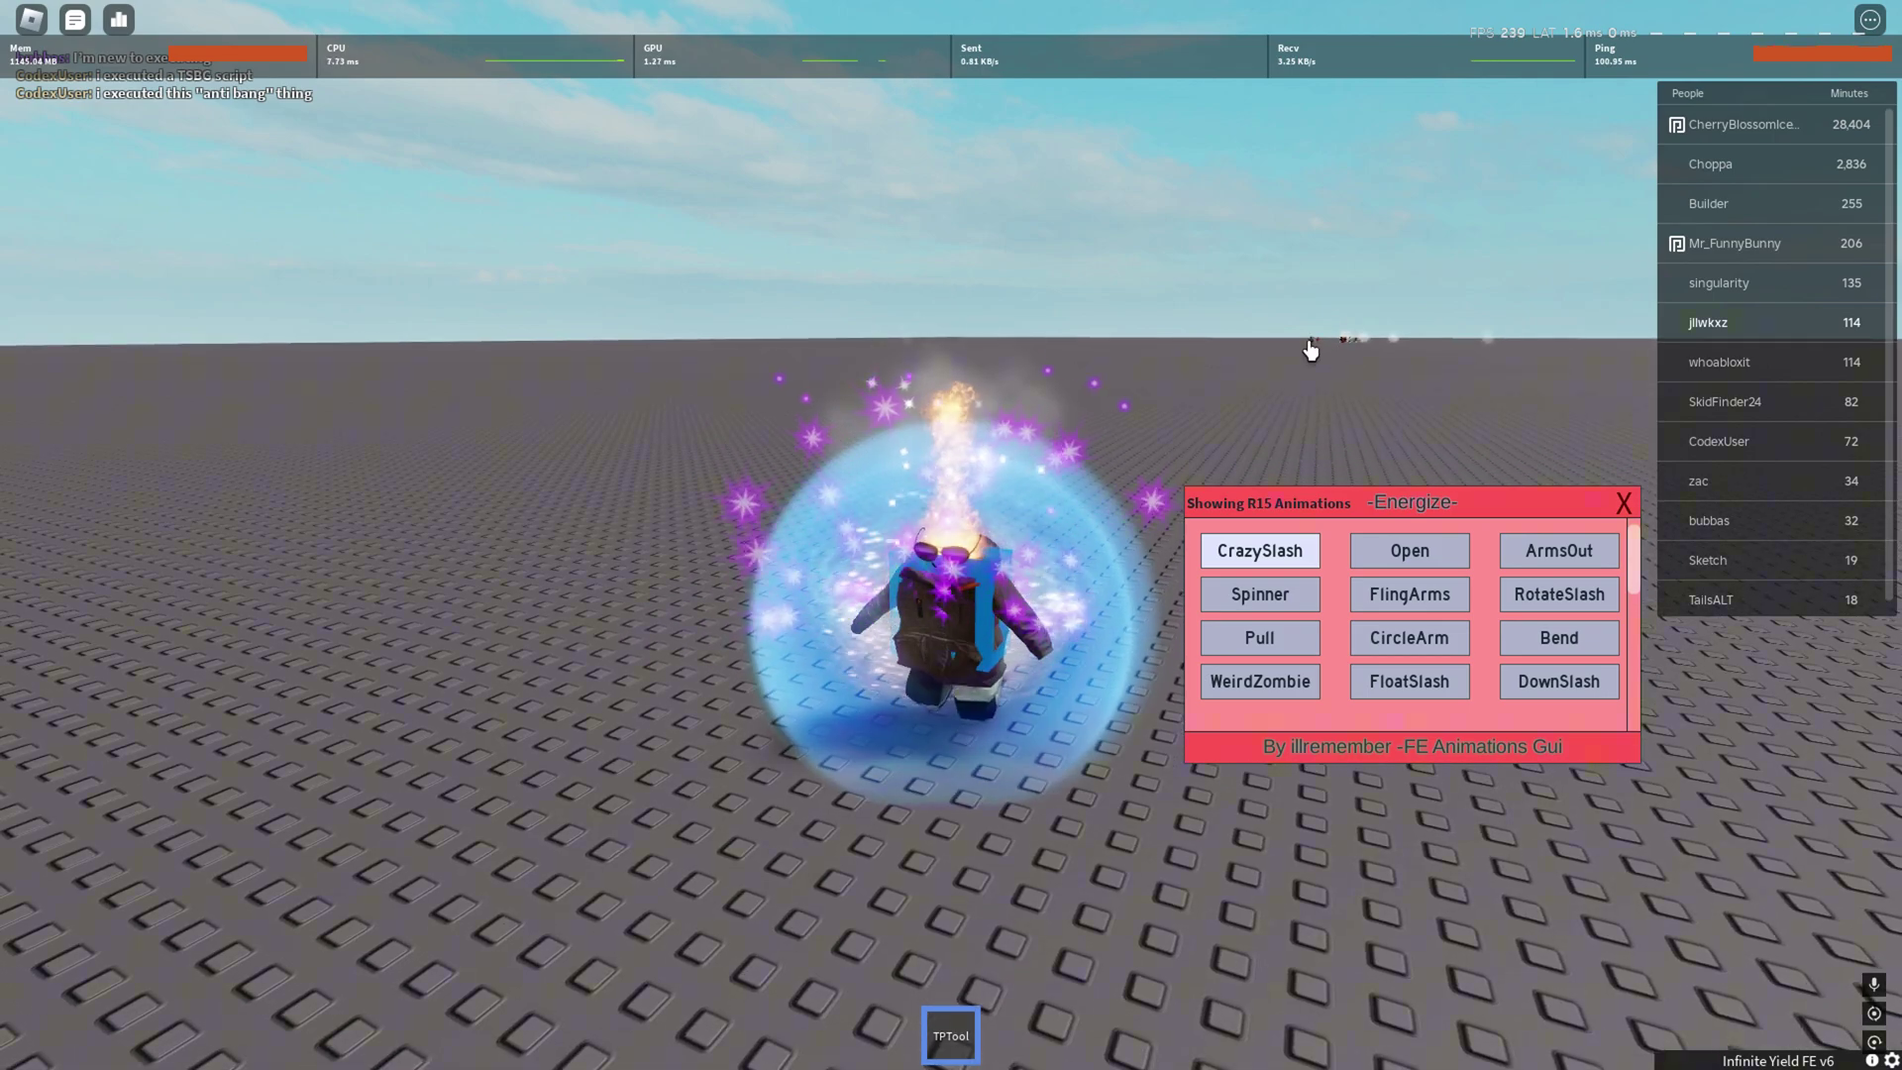
Step: Teleport to the distant players and back onto the empty baseplate, twice
click(1310, 350)
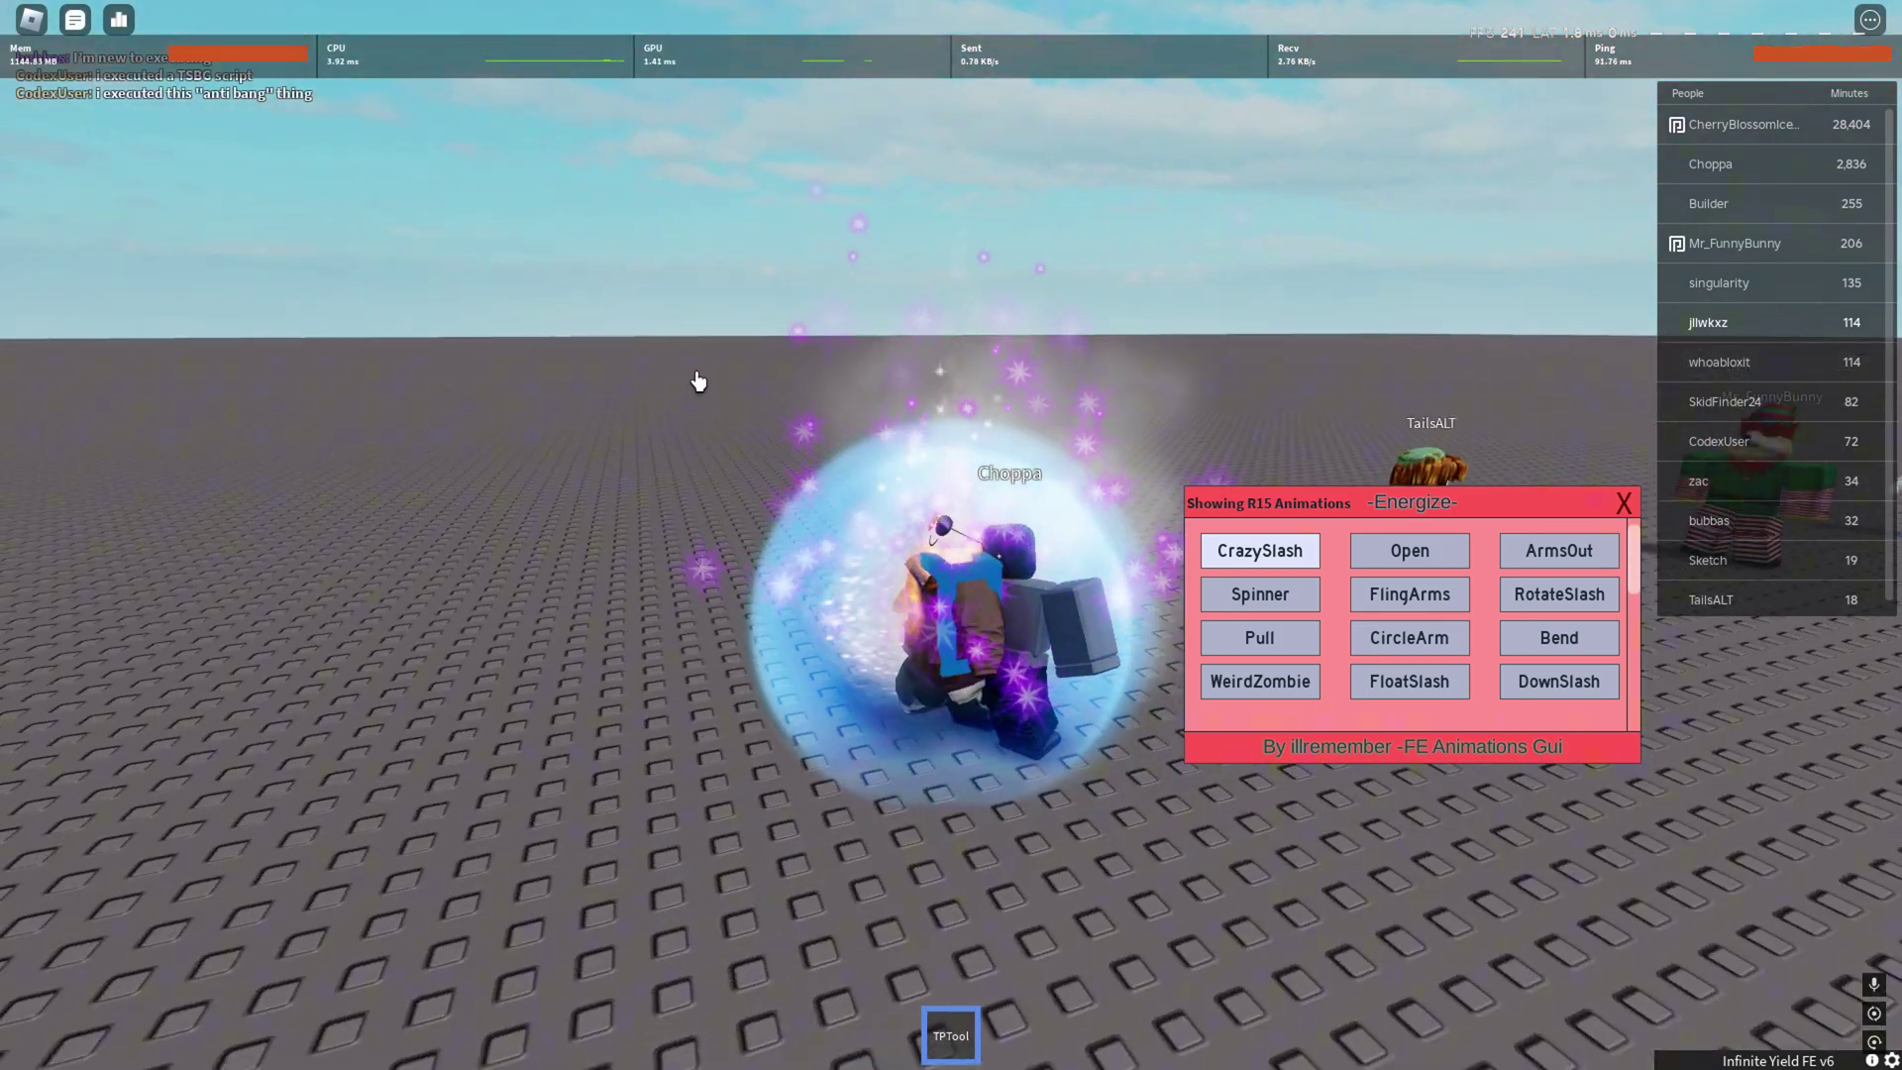
click(689, 376)
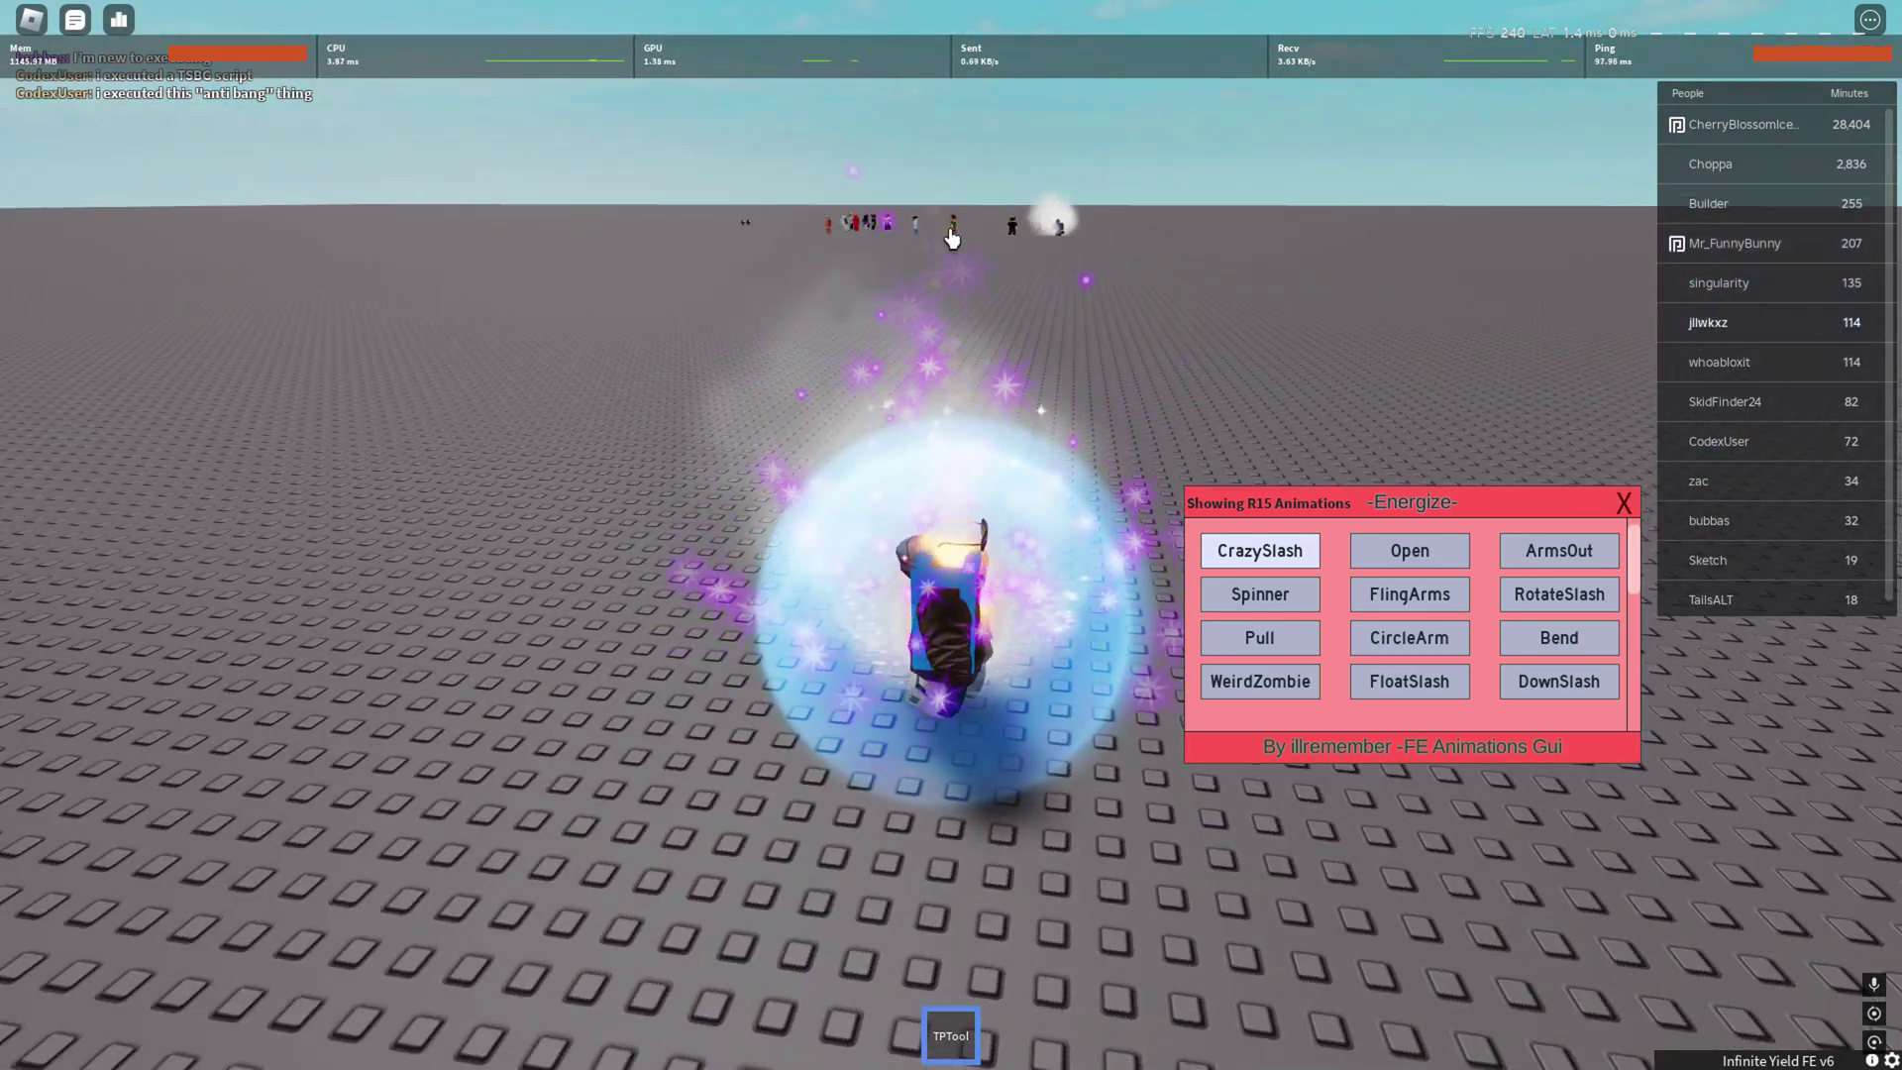
click(954, 238)
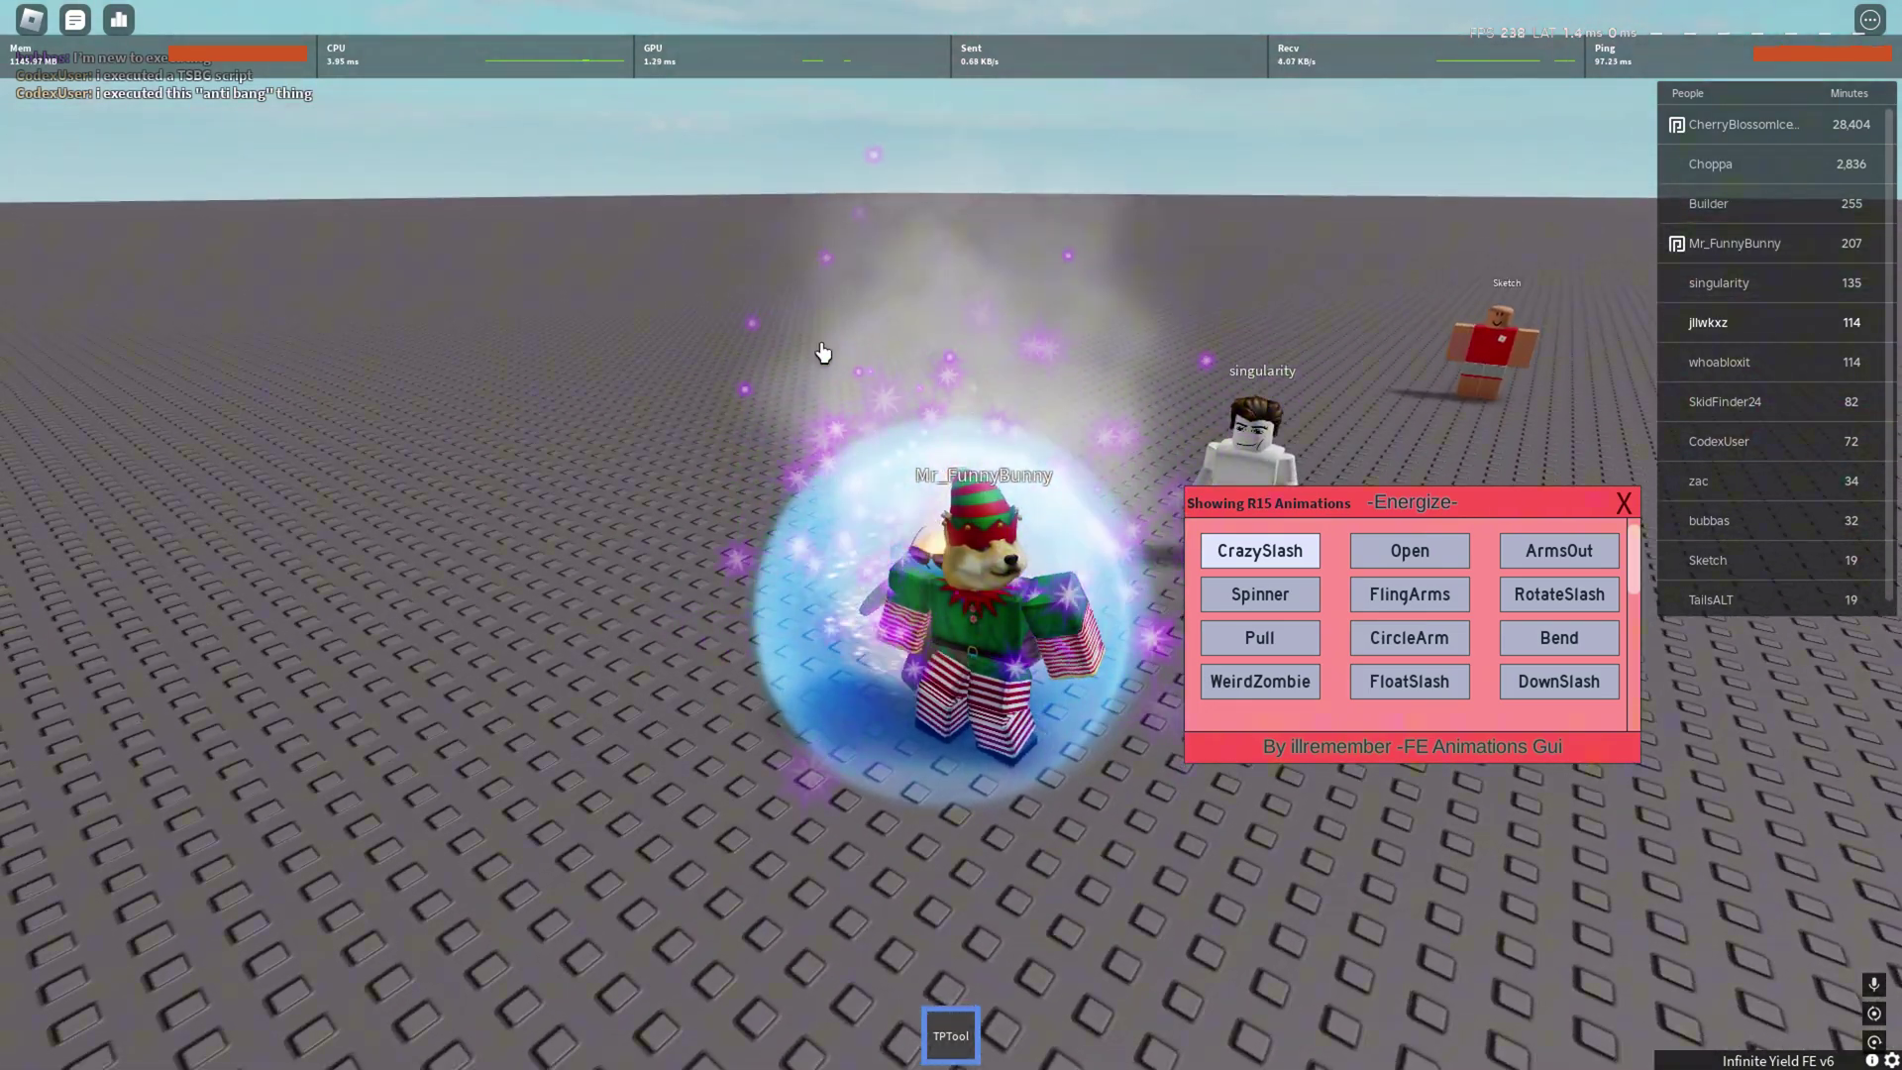
click(803, 247)
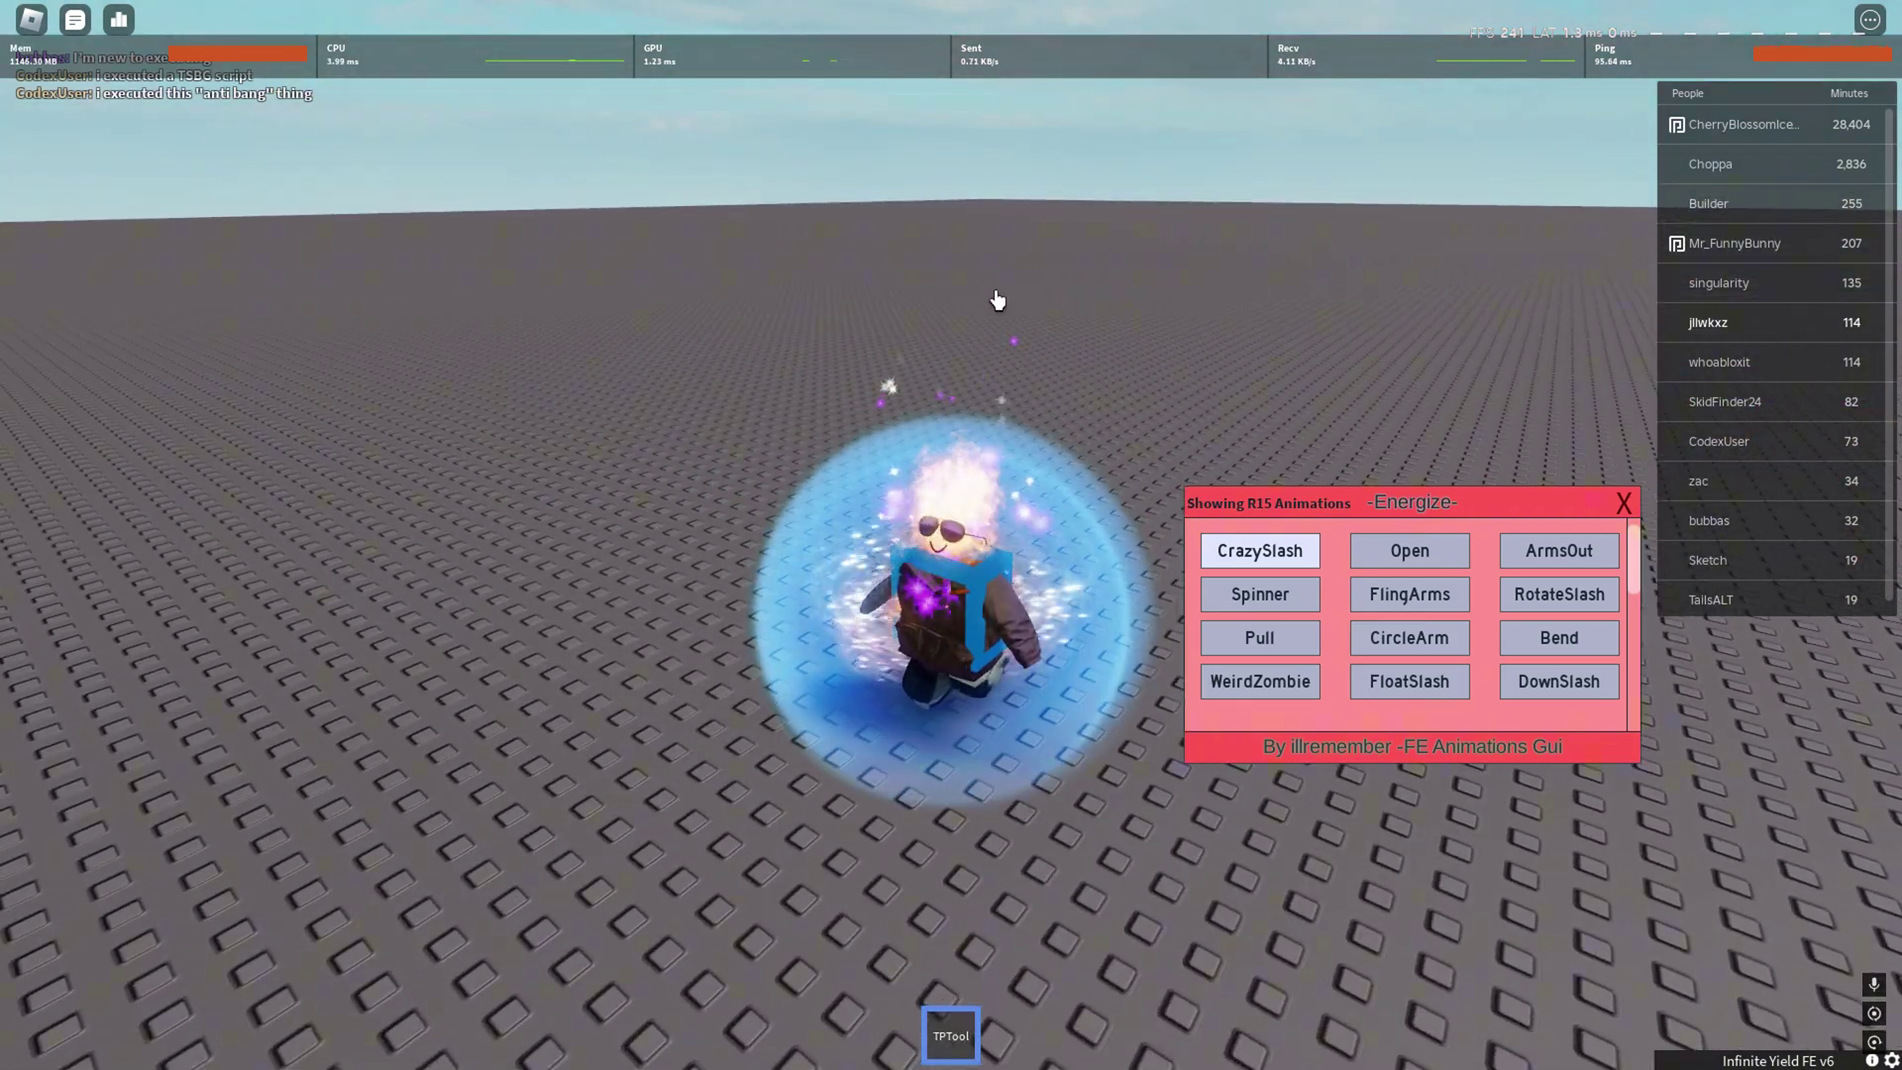
Step: Switch to Discord and collapse the script channel categories in the sidebar
key(super)
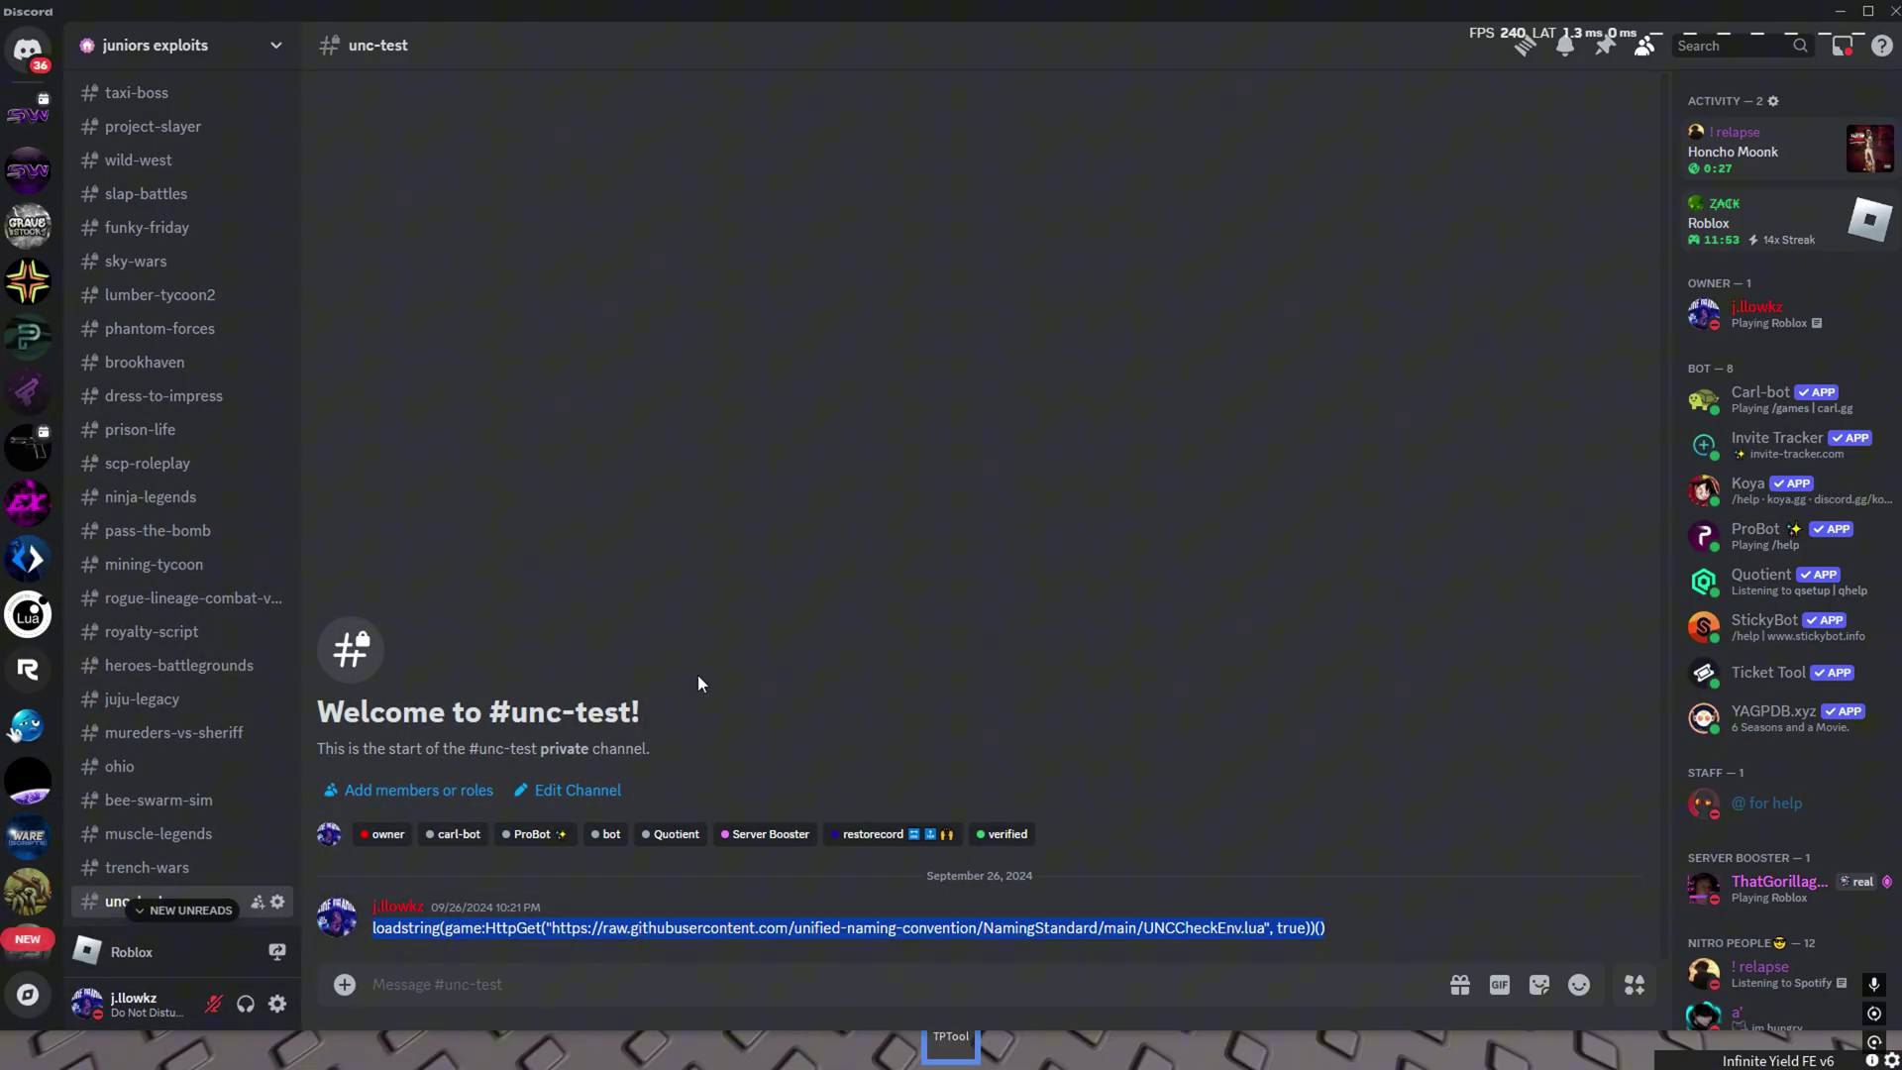
scroll(239, 655, up, 5)
scroll(240, 654, up, 5)
scroll(240, 655, up, 5)
scroll(240, 686, up, 5)
scroll(240, 686, up, 5)
scroll(239, 728, up, 5)
scroll(253, 784, up, 5)
scroll(169, 805, up, 3)
scroll(163, 817, down, 2)
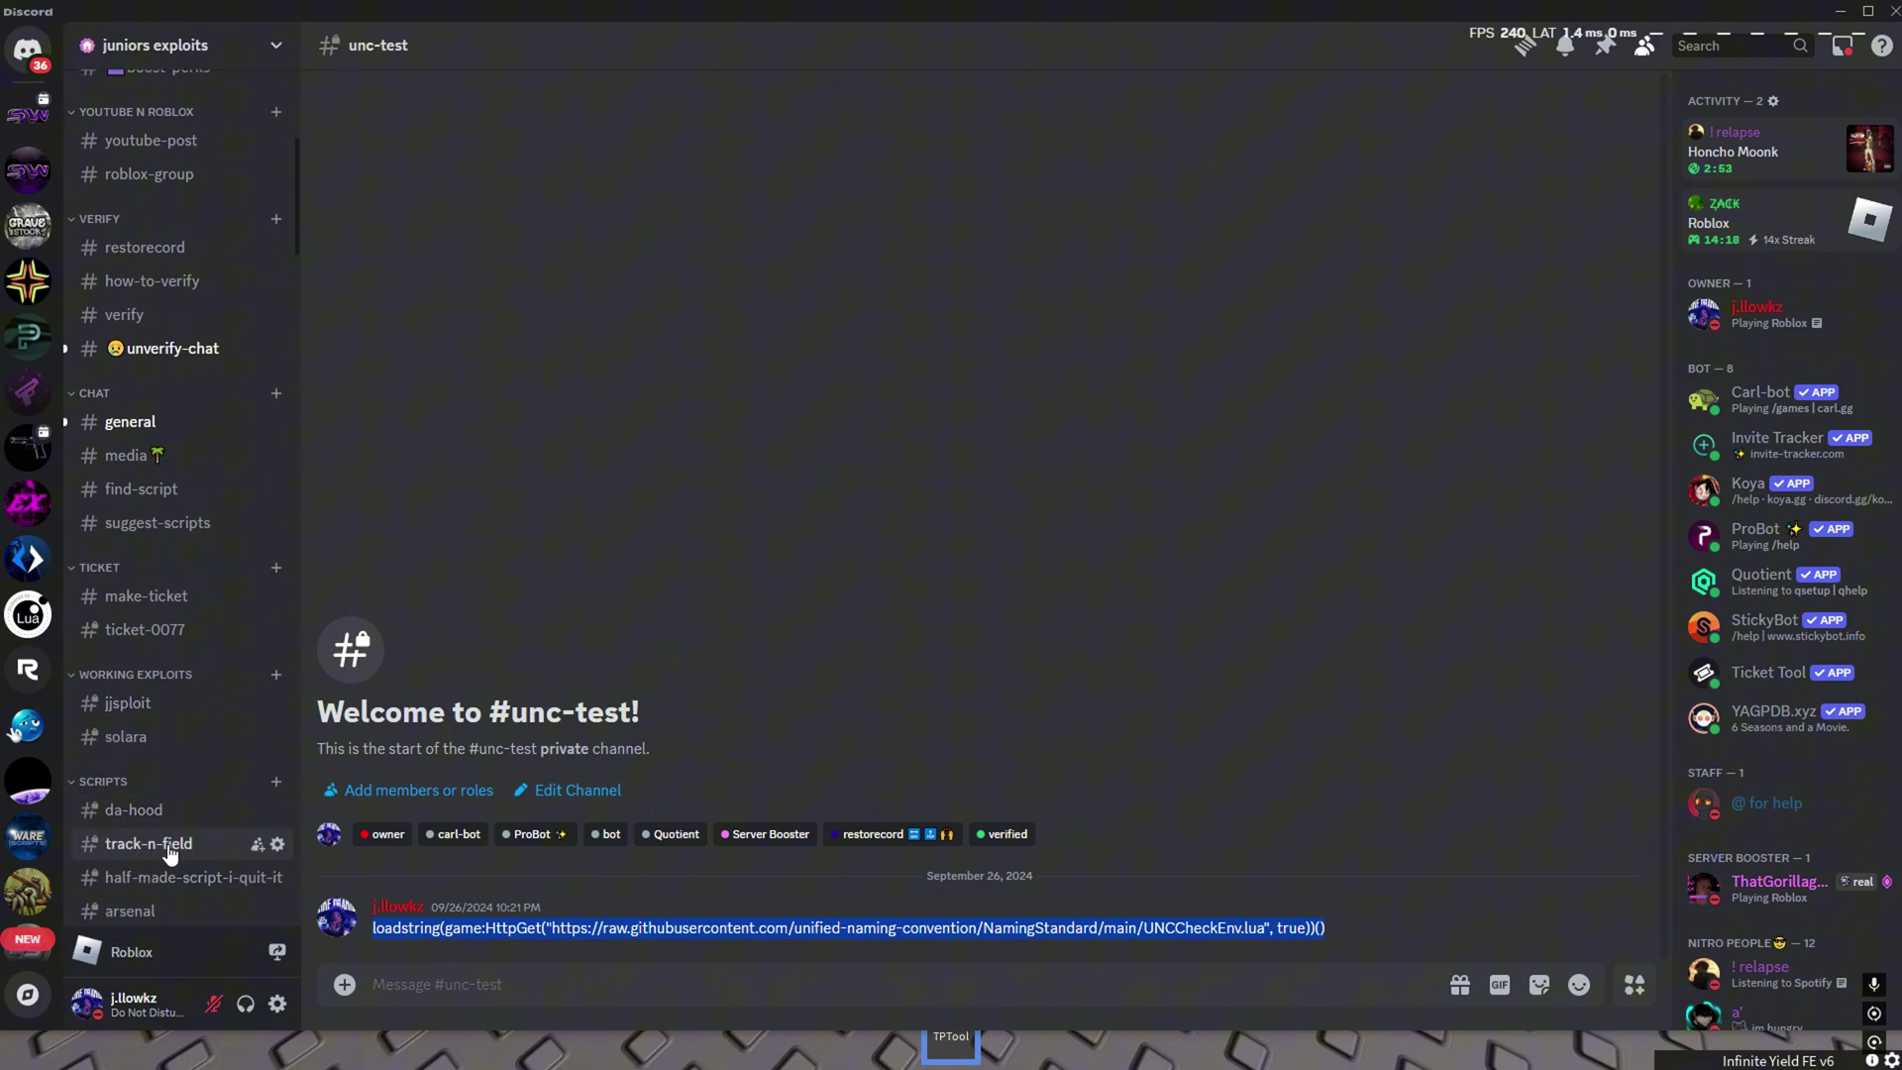
scroll(119, 785, down, 1)
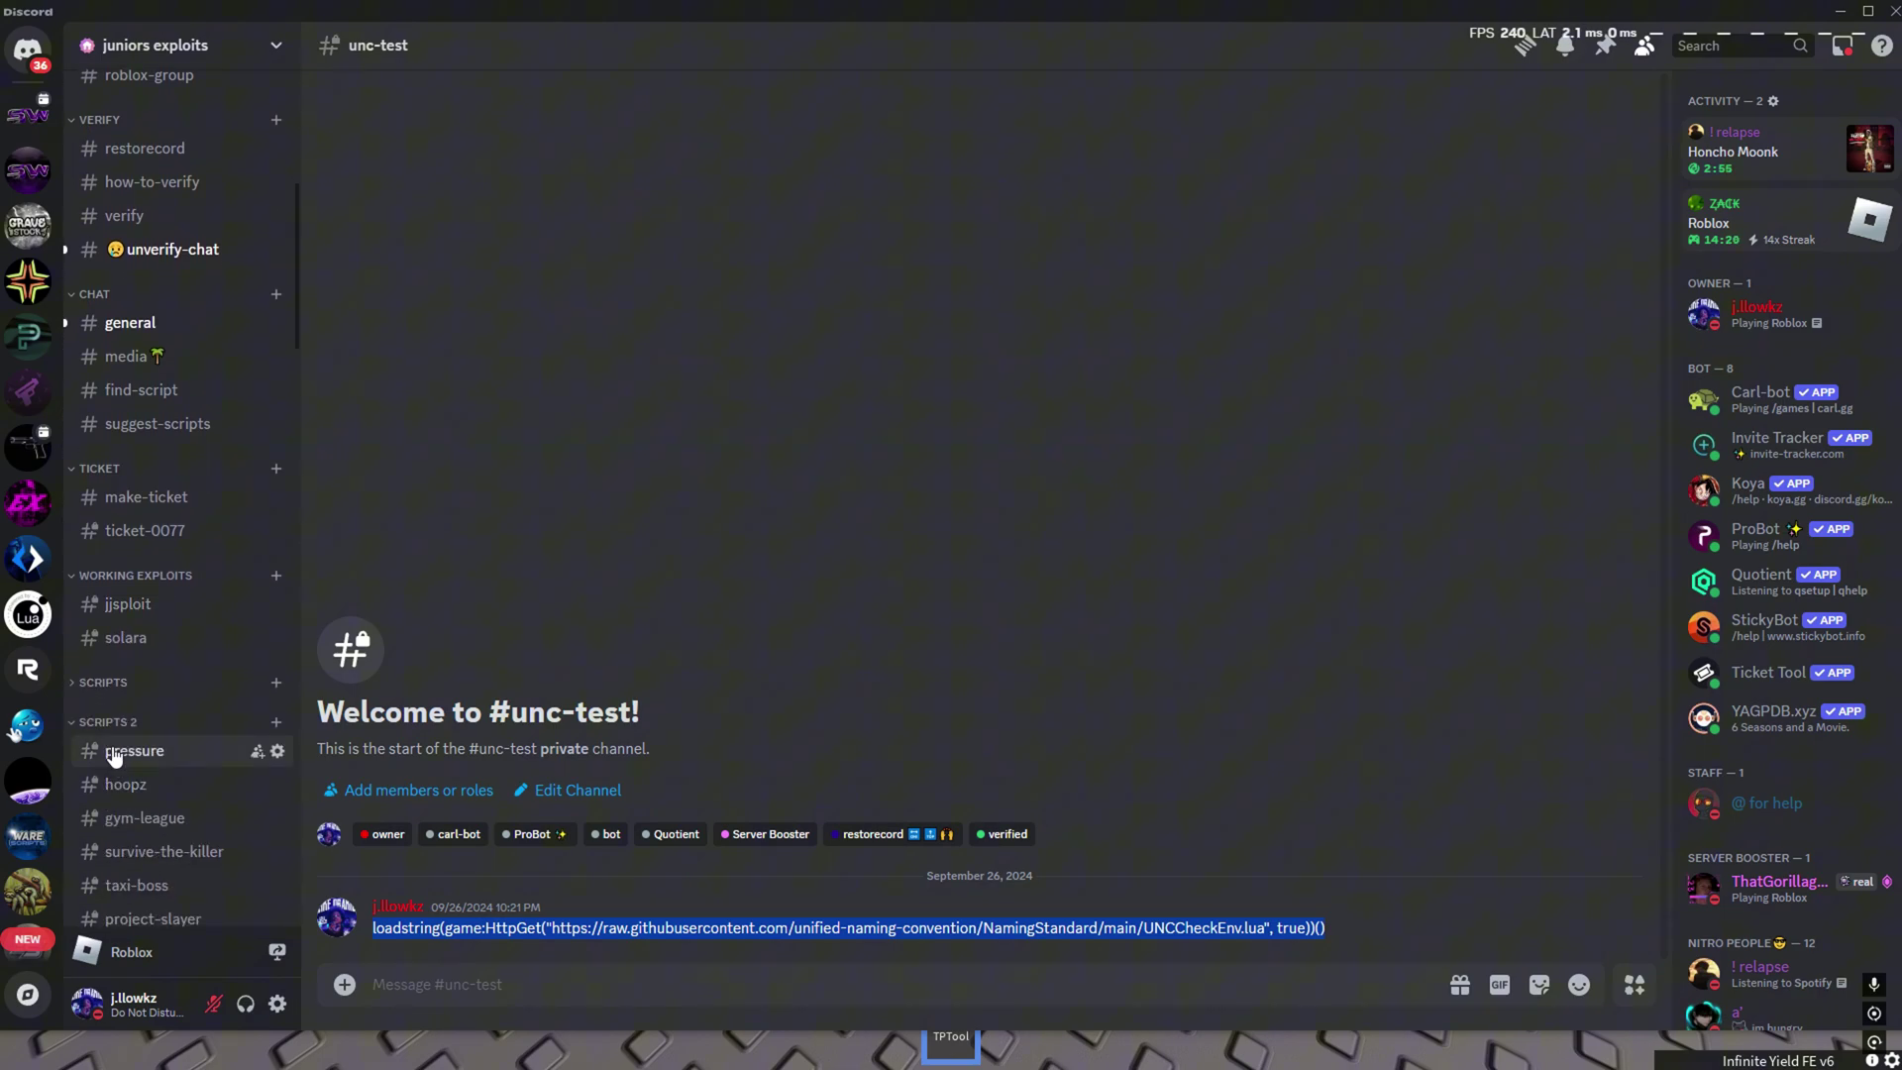
click(116, 765)
click(120, 714)
scroll(119, 709, down, 2)
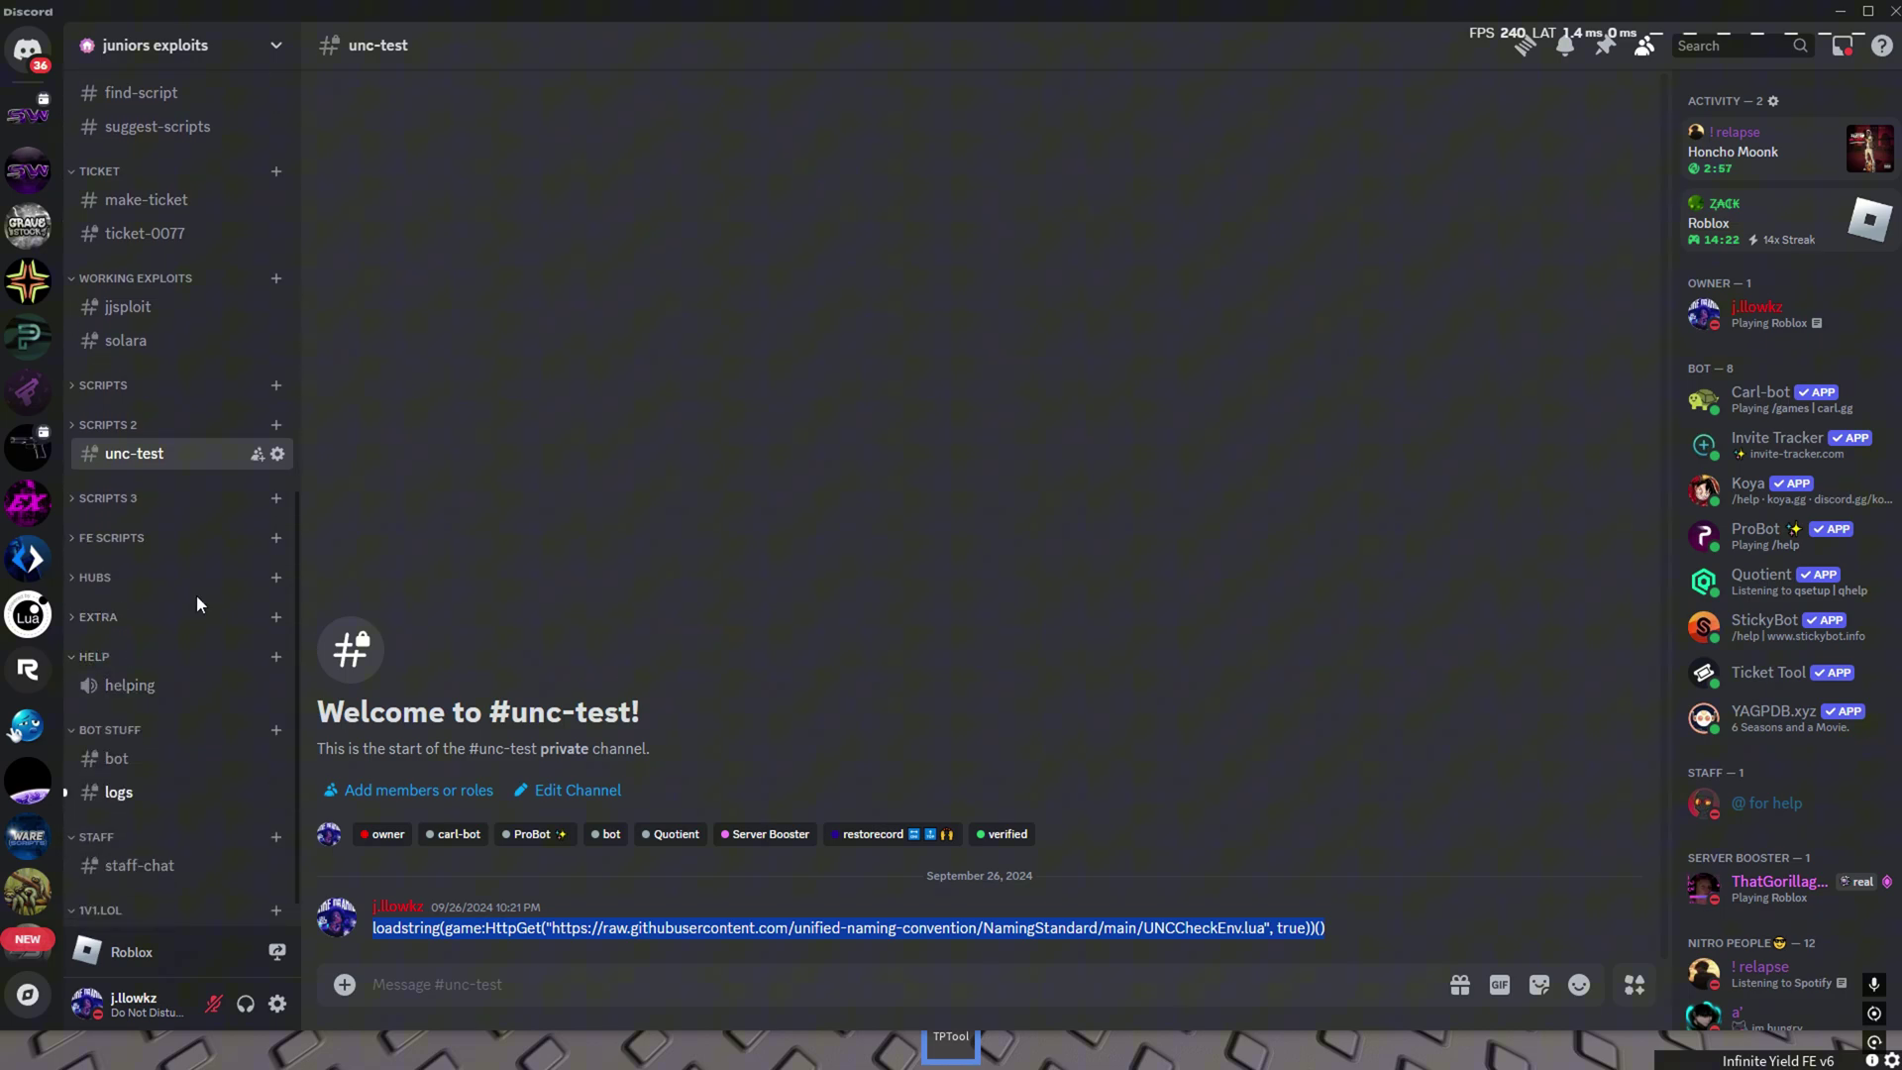
scroll(174, 508, up, 2)
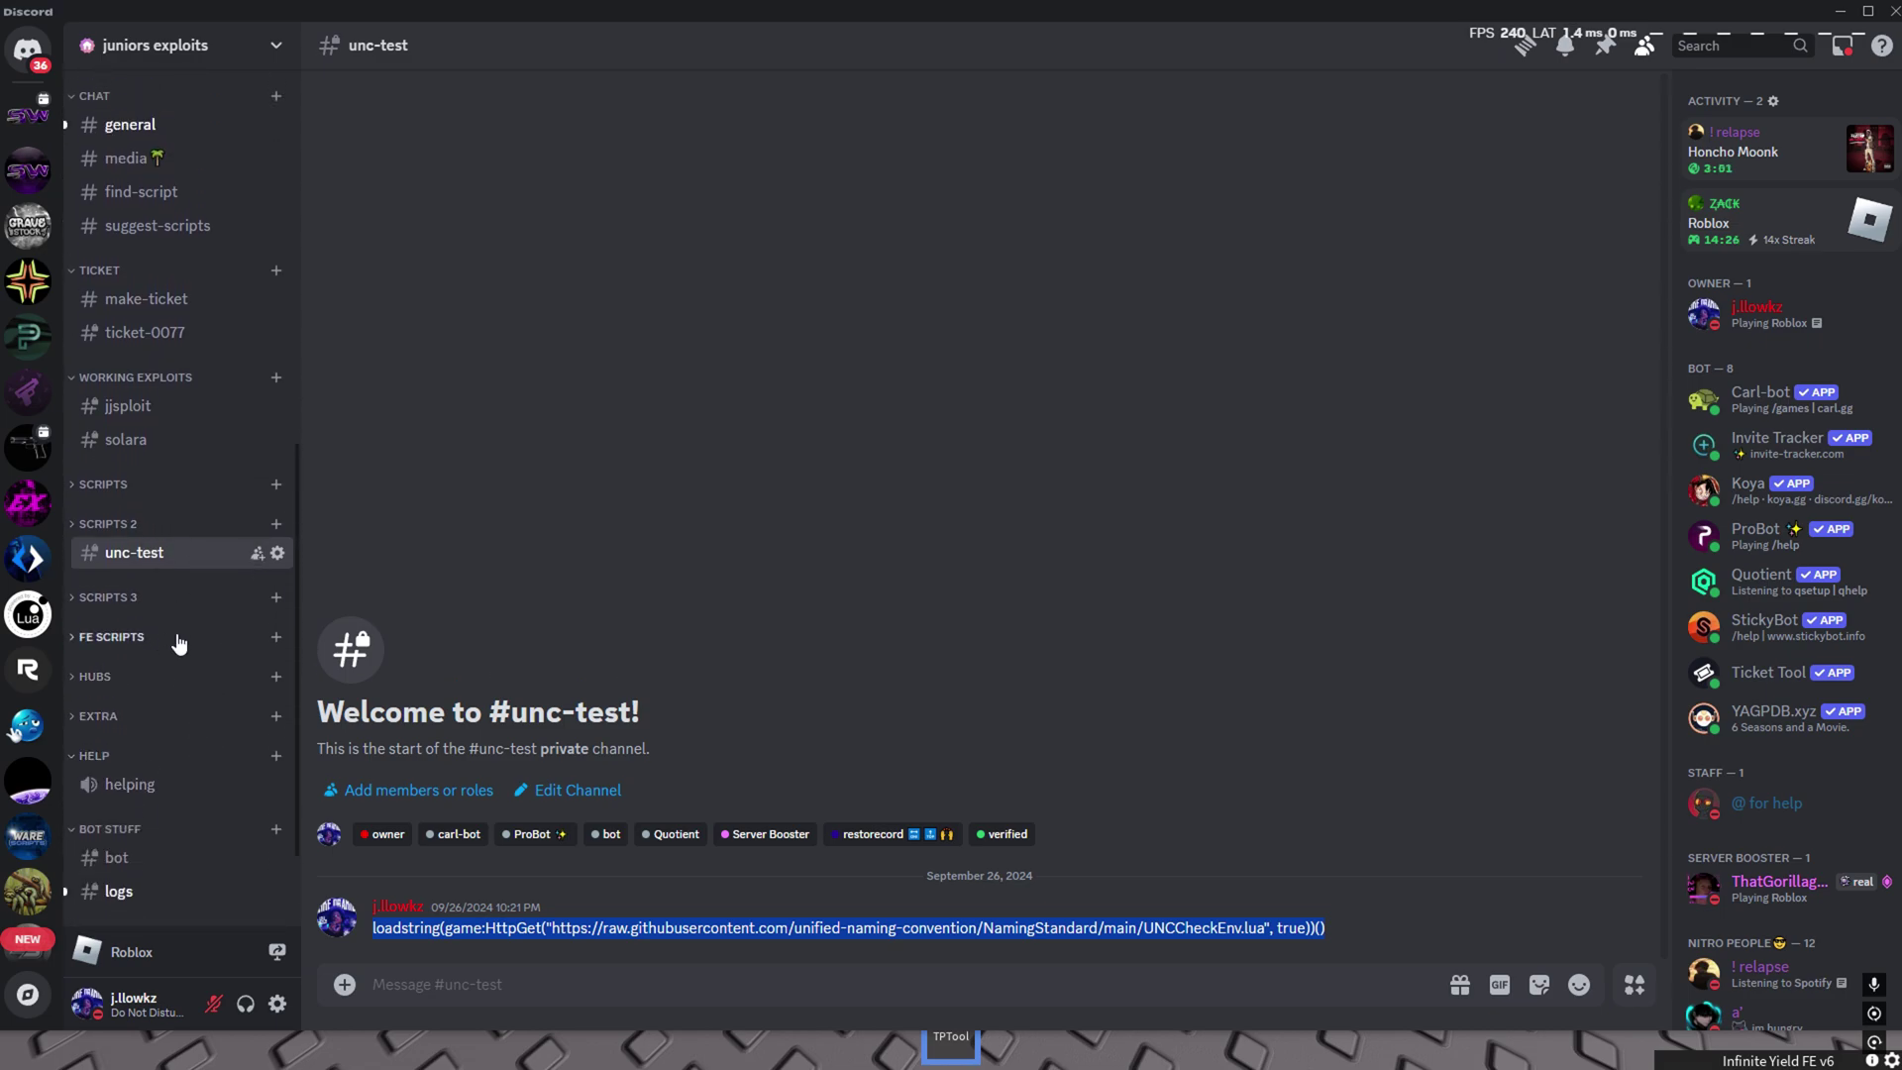
click(122, 678)
Step: Toggle the HUBS and EXTRA categories, then open the #download channel
click(125, 681)
scroll(104, 580, down, 3)
click(104, 479)
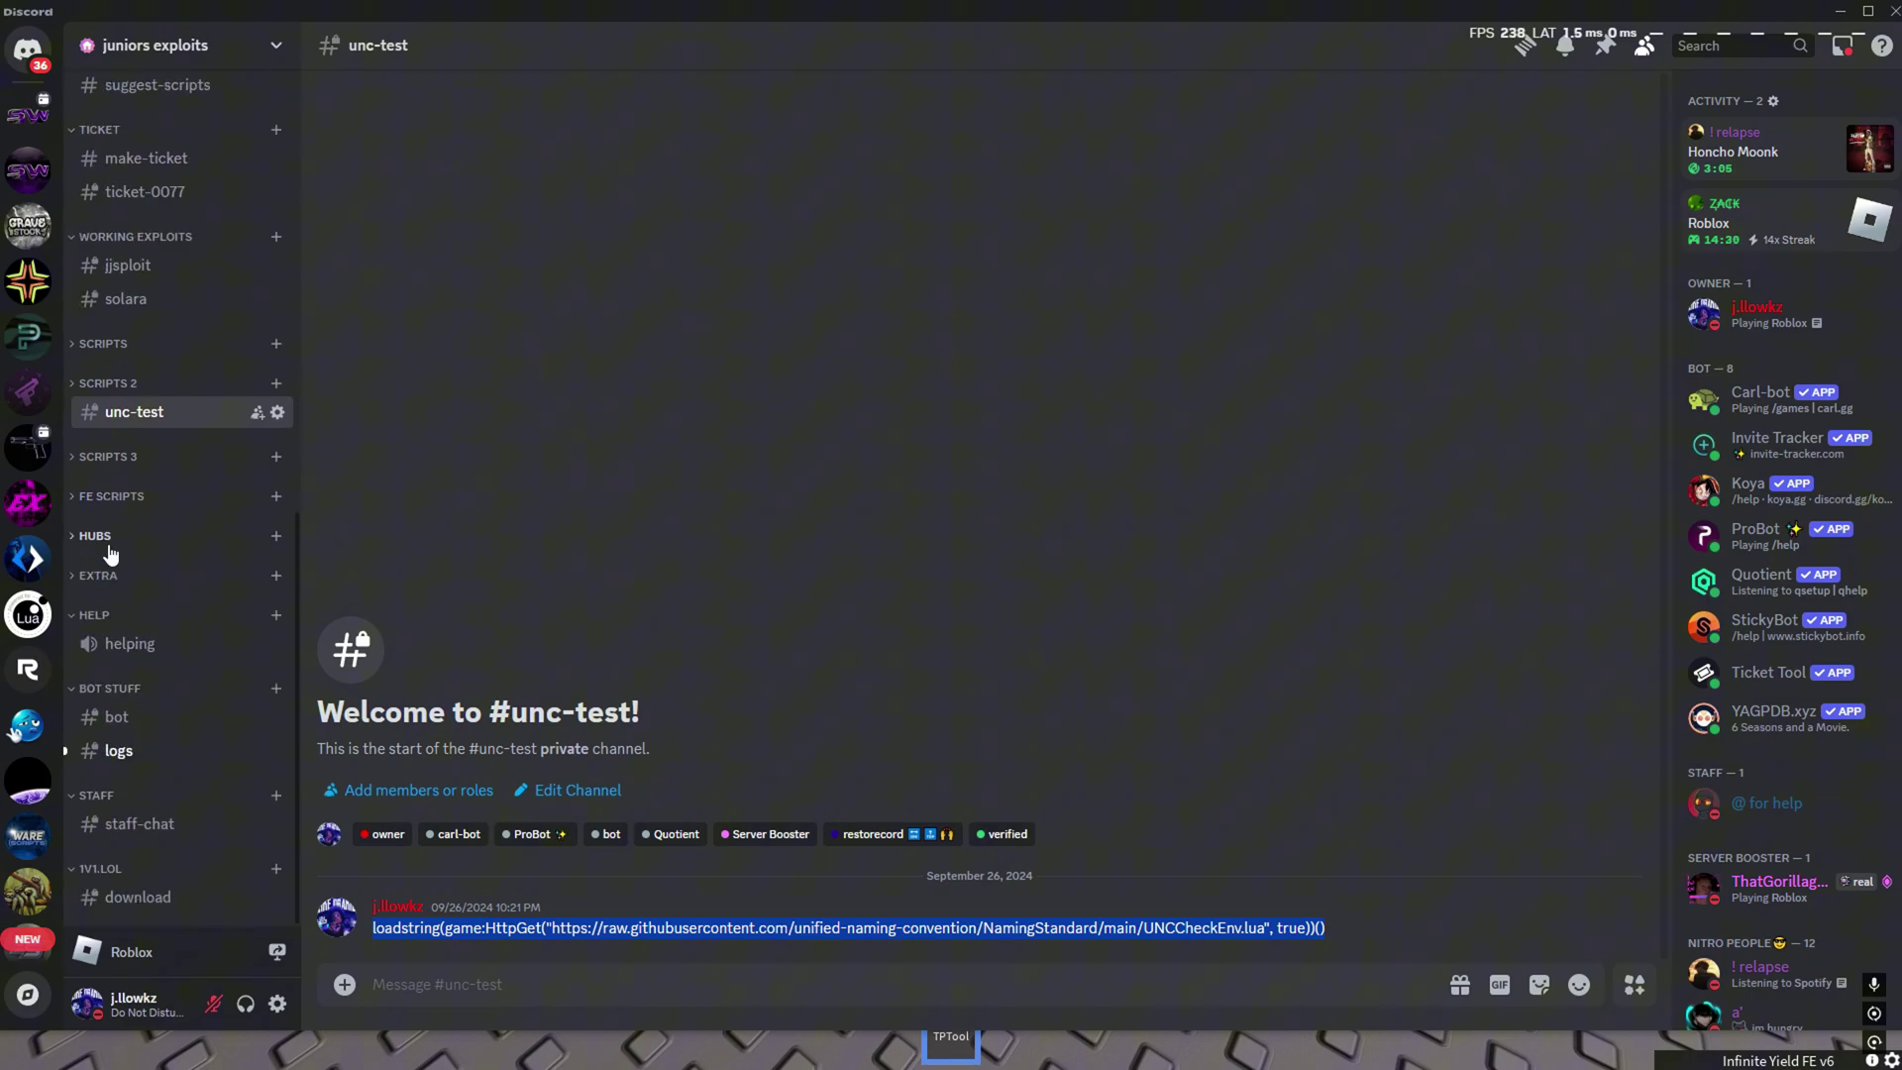
click(104, 577)
click(137, 581)
click(123, 891)
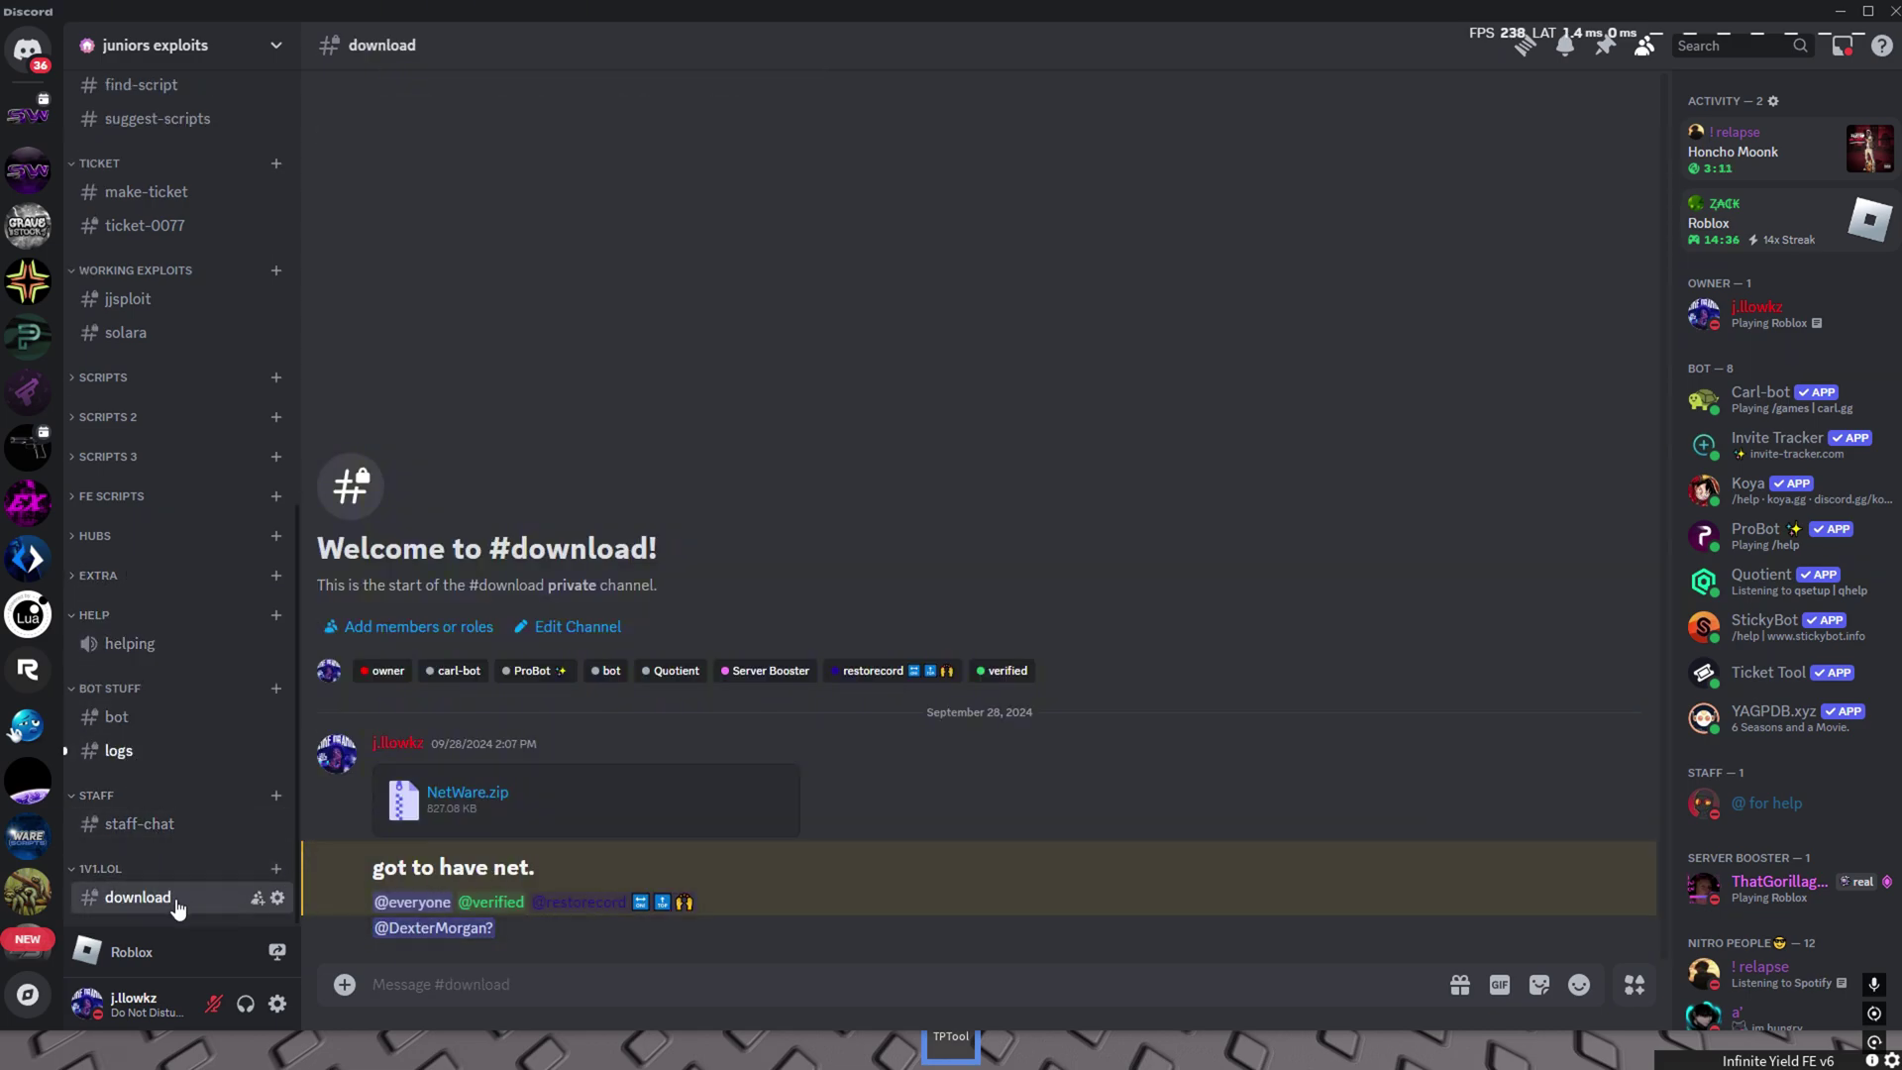
scroll(167, 862, up, 2)
scroll(161, 714, up, 1)
scroll(161, 550, up, 1)
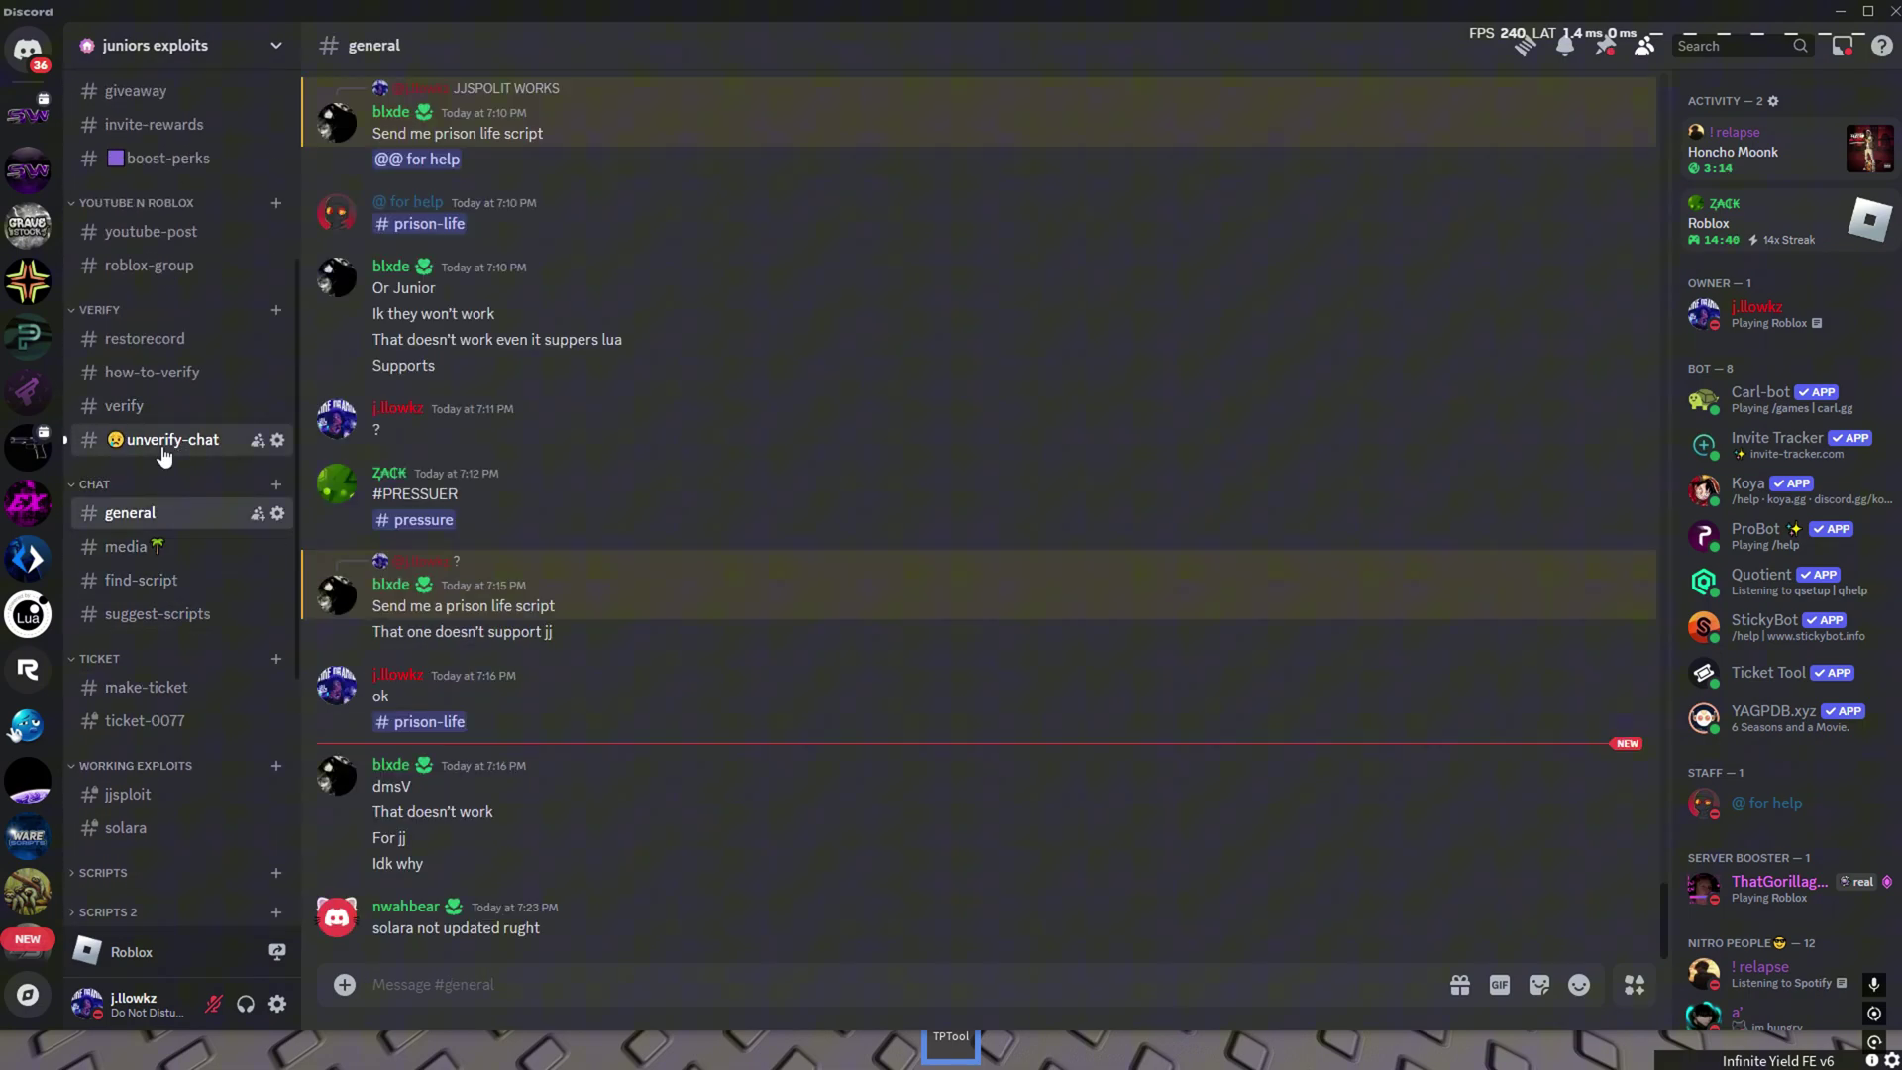
Step: Browse #unverify-chat and #boost-perks, then open #invite-rewards to view the robux tiers
click(164, 440)
scroll(179, 491, up, 3)
scroll(974, 762, up, 2)
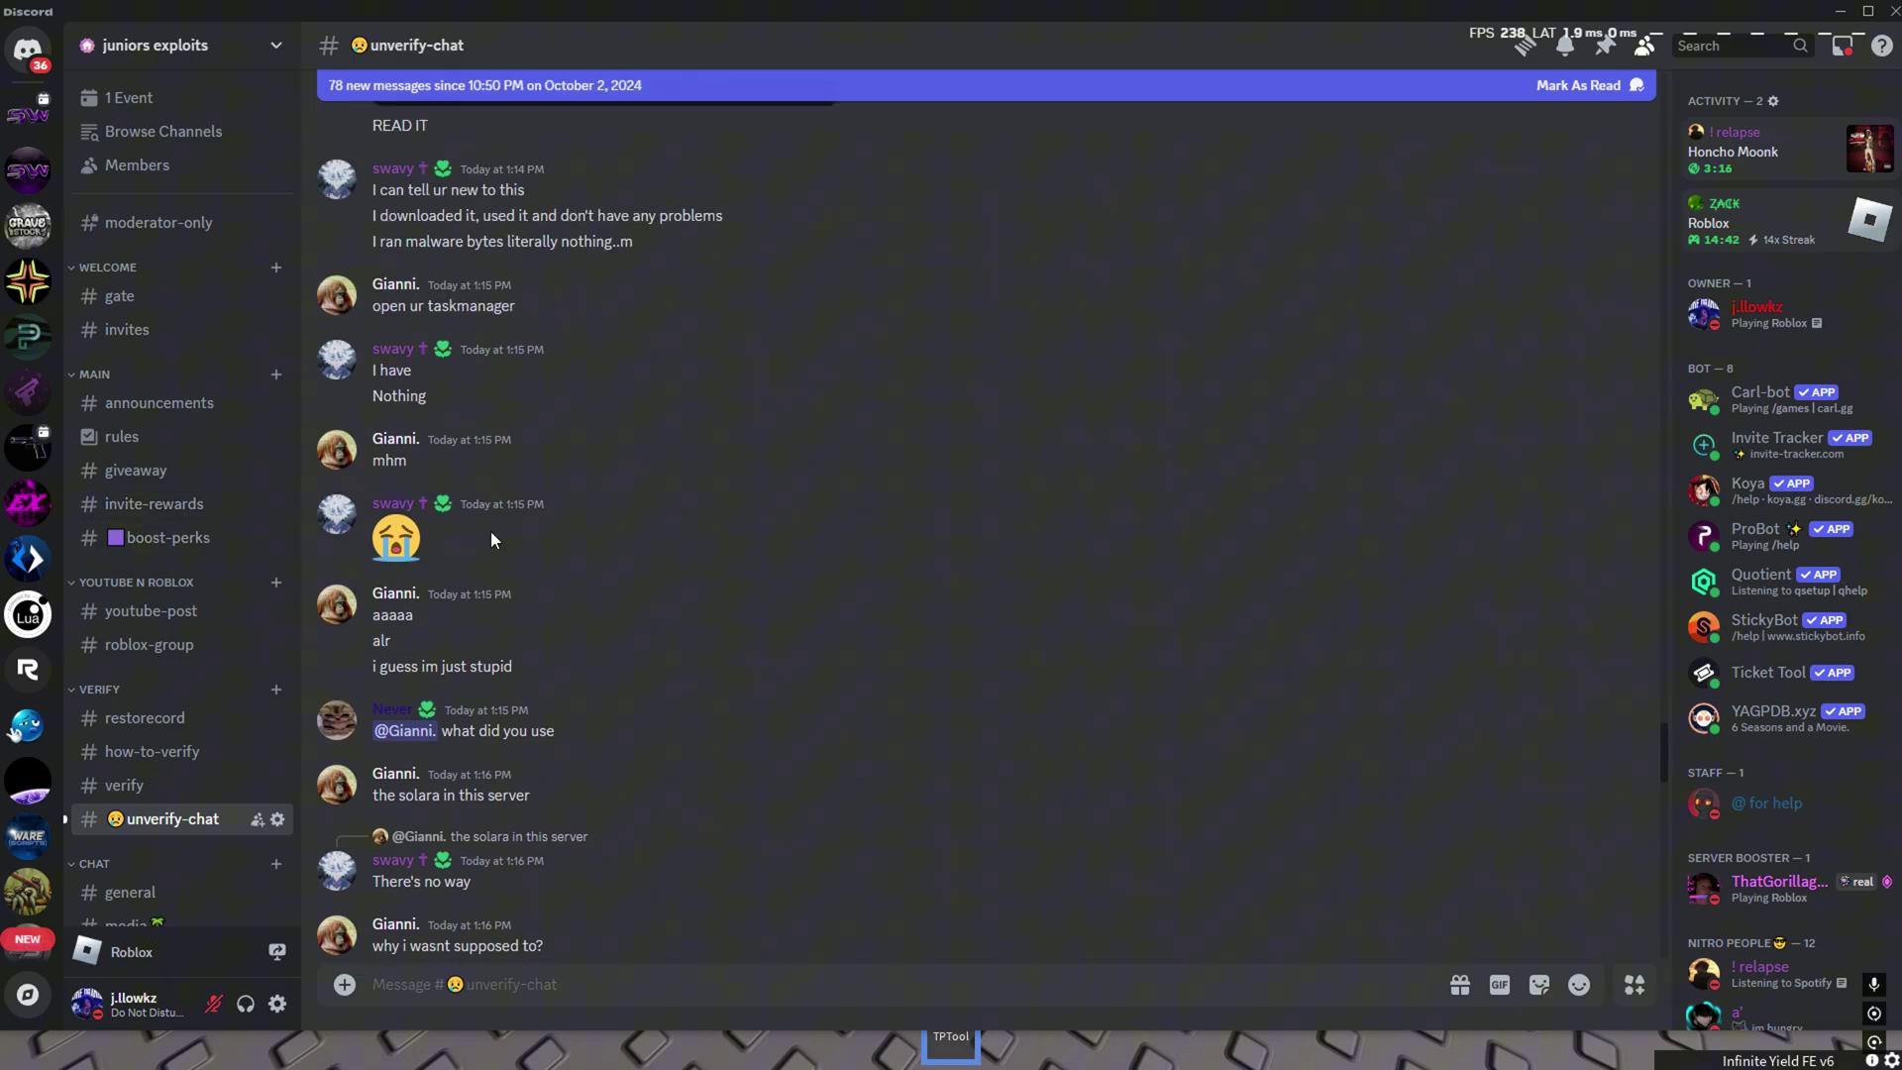
scroll(528, 546, up, 3)
scroll(674, 573, down, 1)
scroll(624, 624, down, 3)
scroll(176, 495, down, 1)
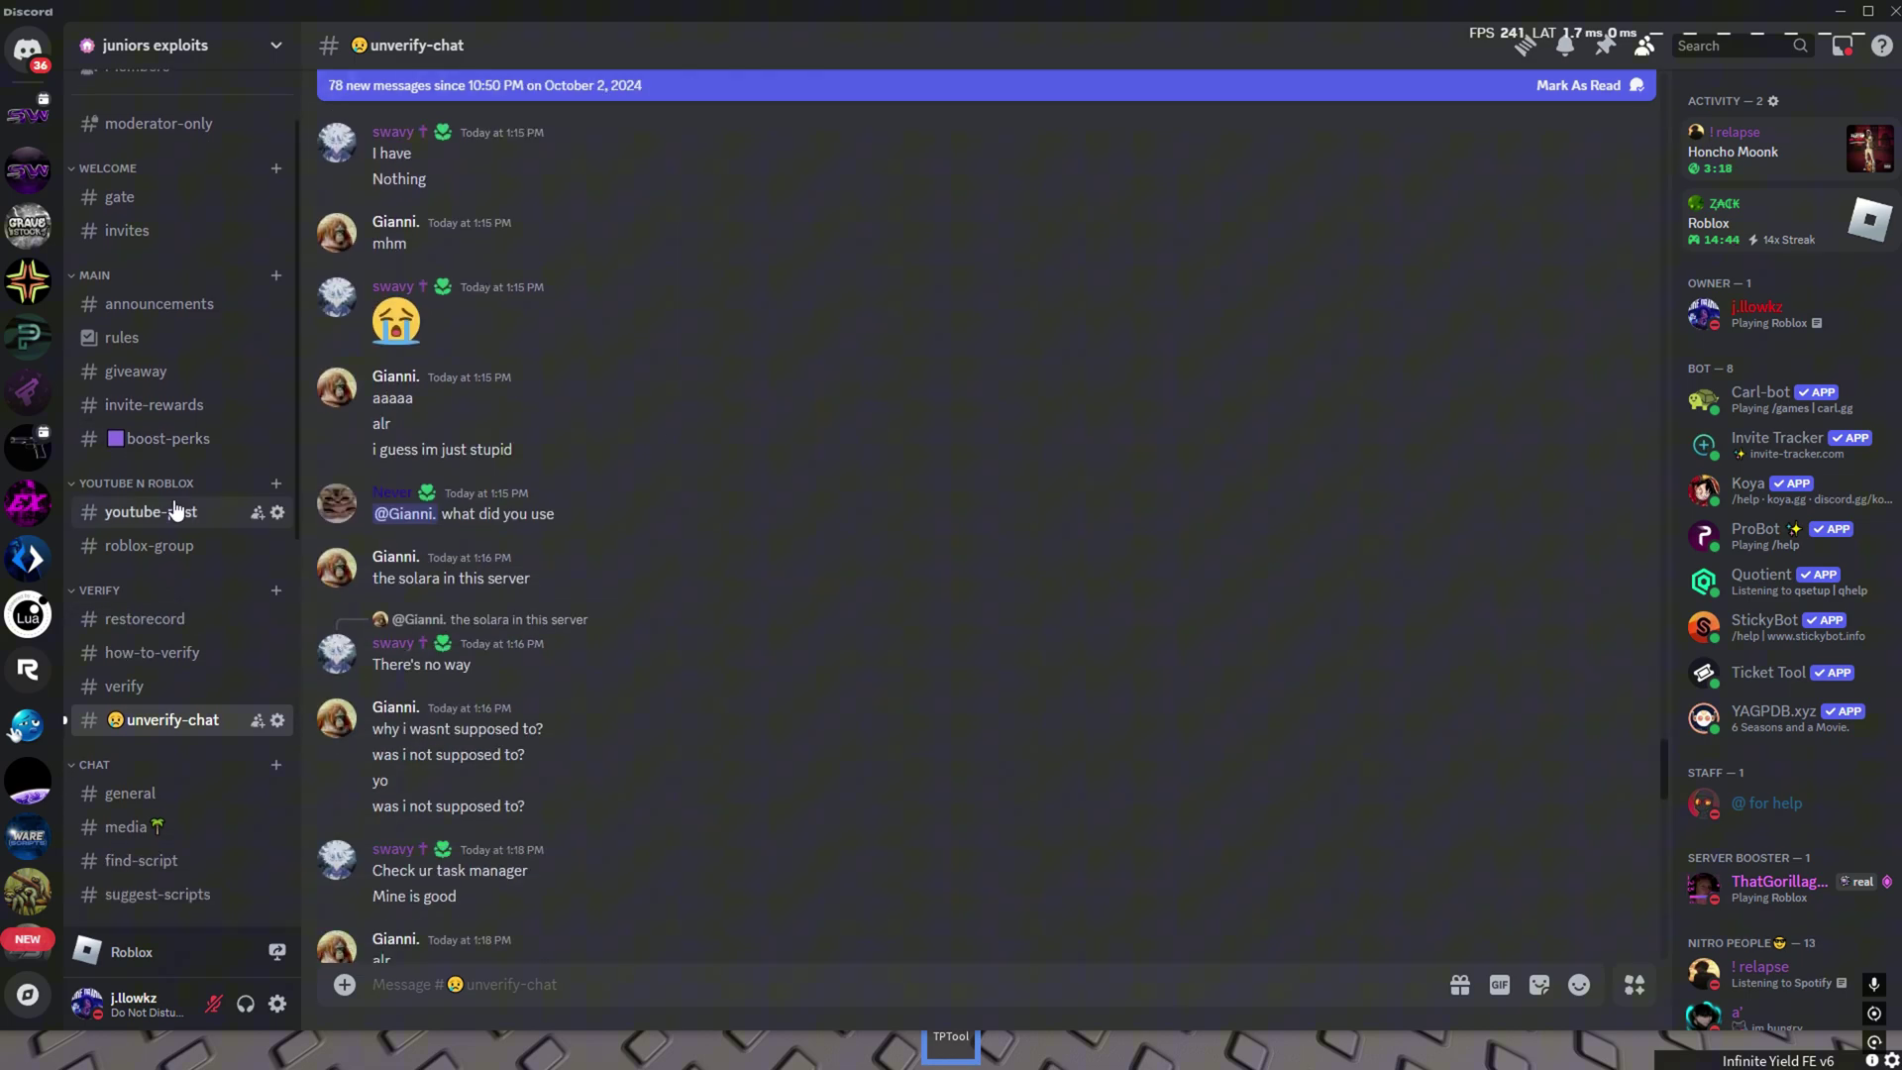
click(164, 438)
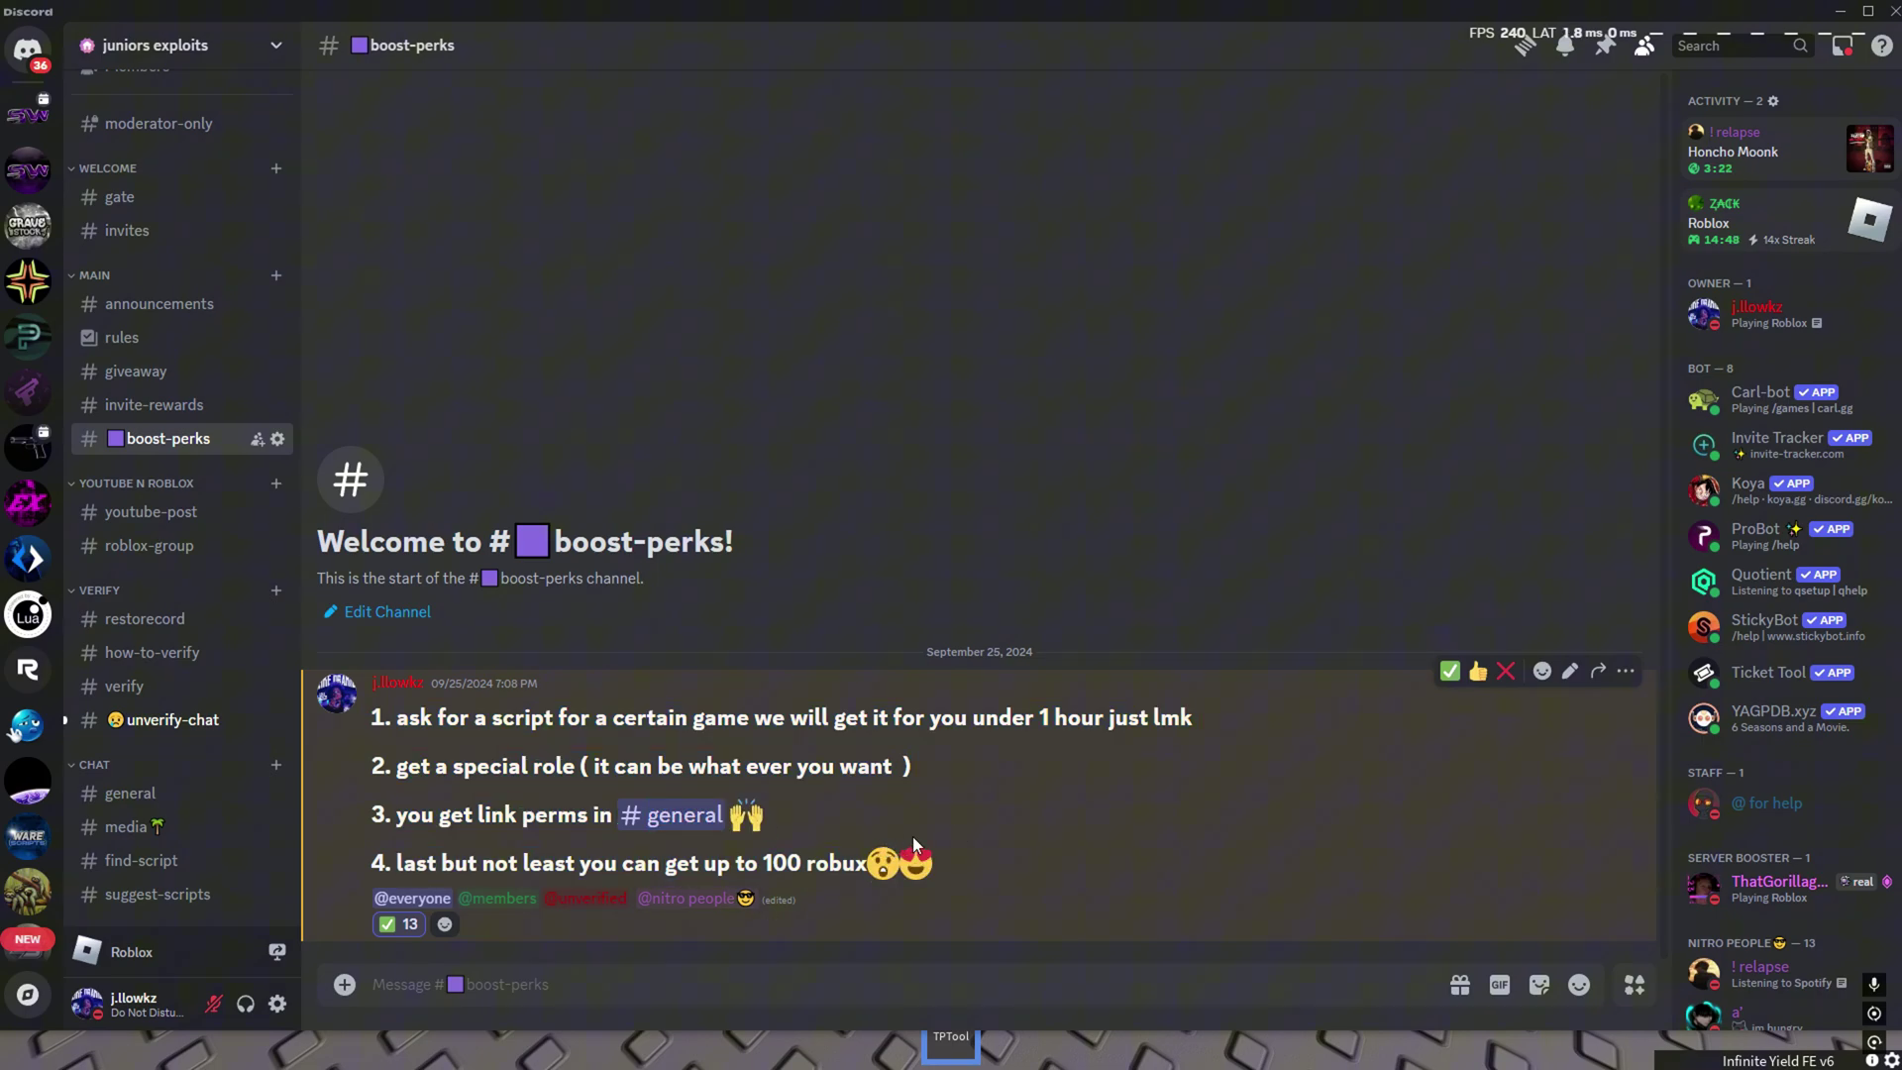
click(149, 406)
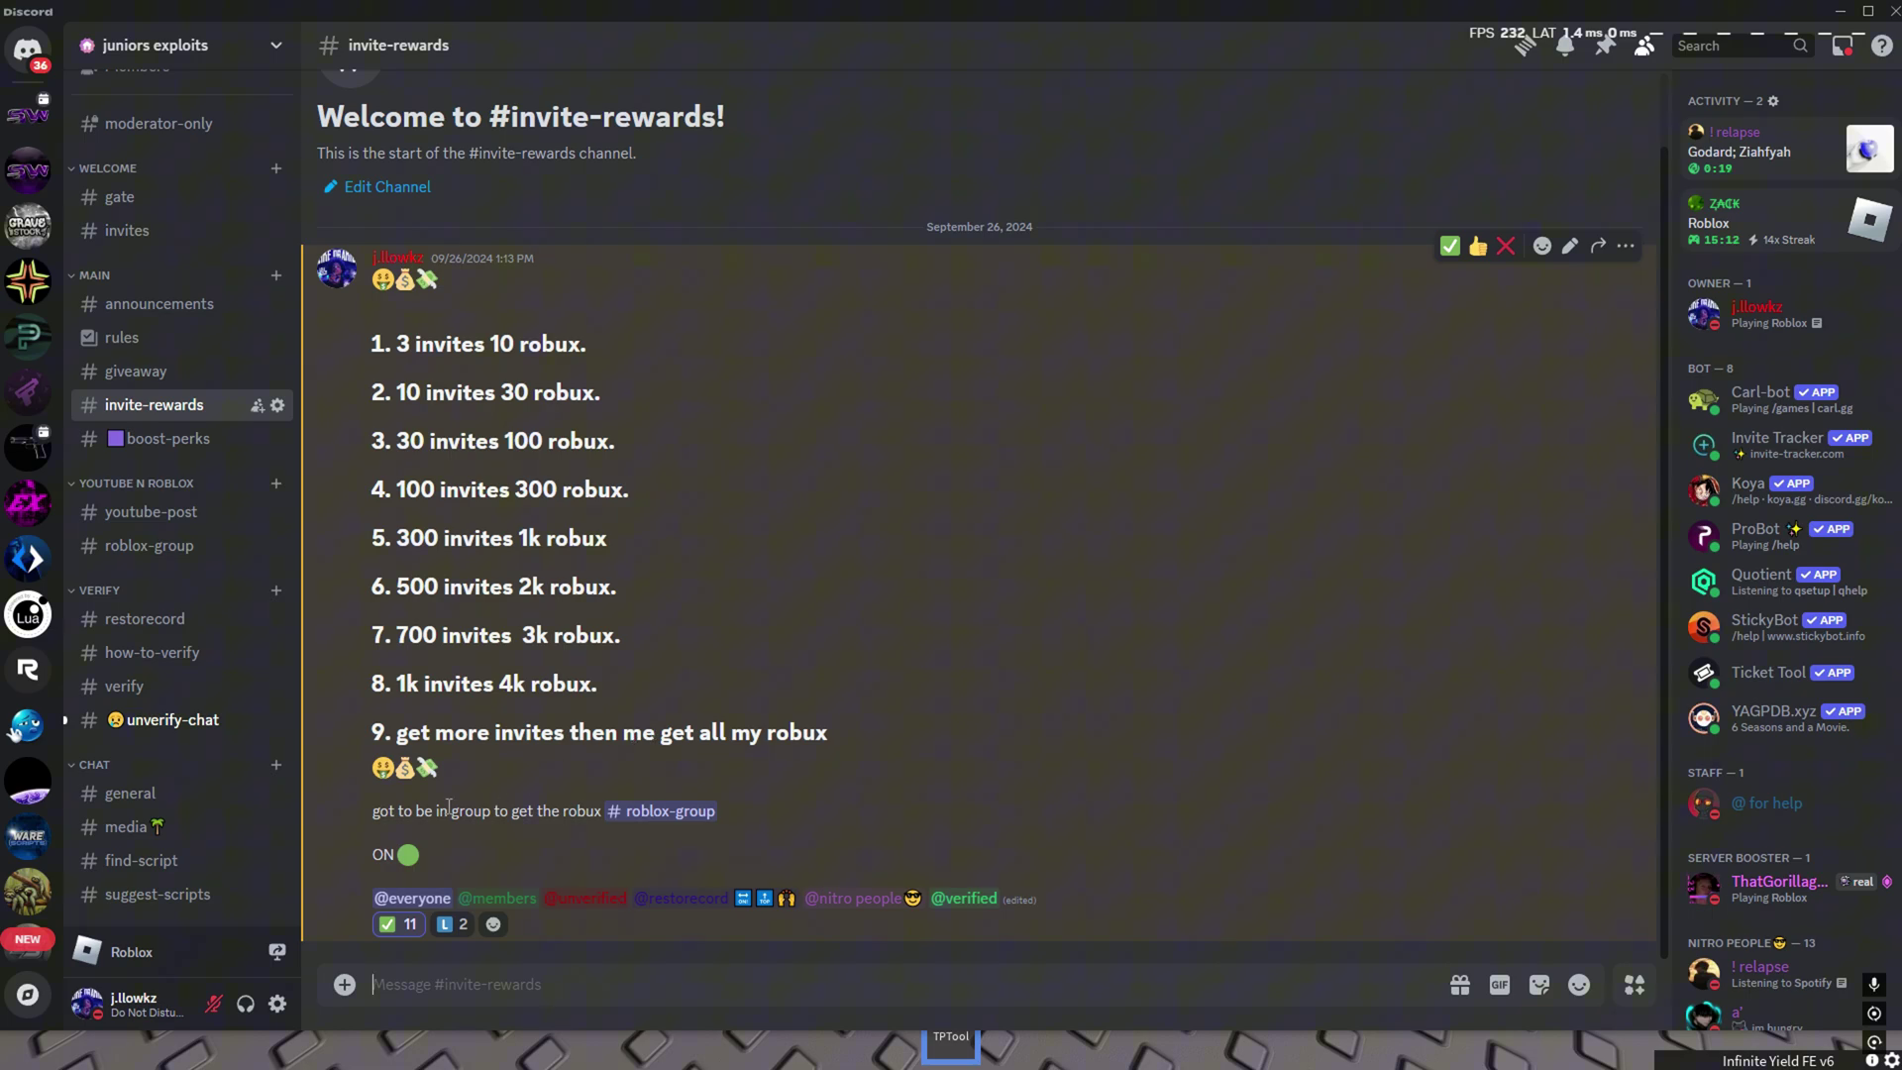
Step: In #invites, start the /invites command and add its user option
click(126, 231)
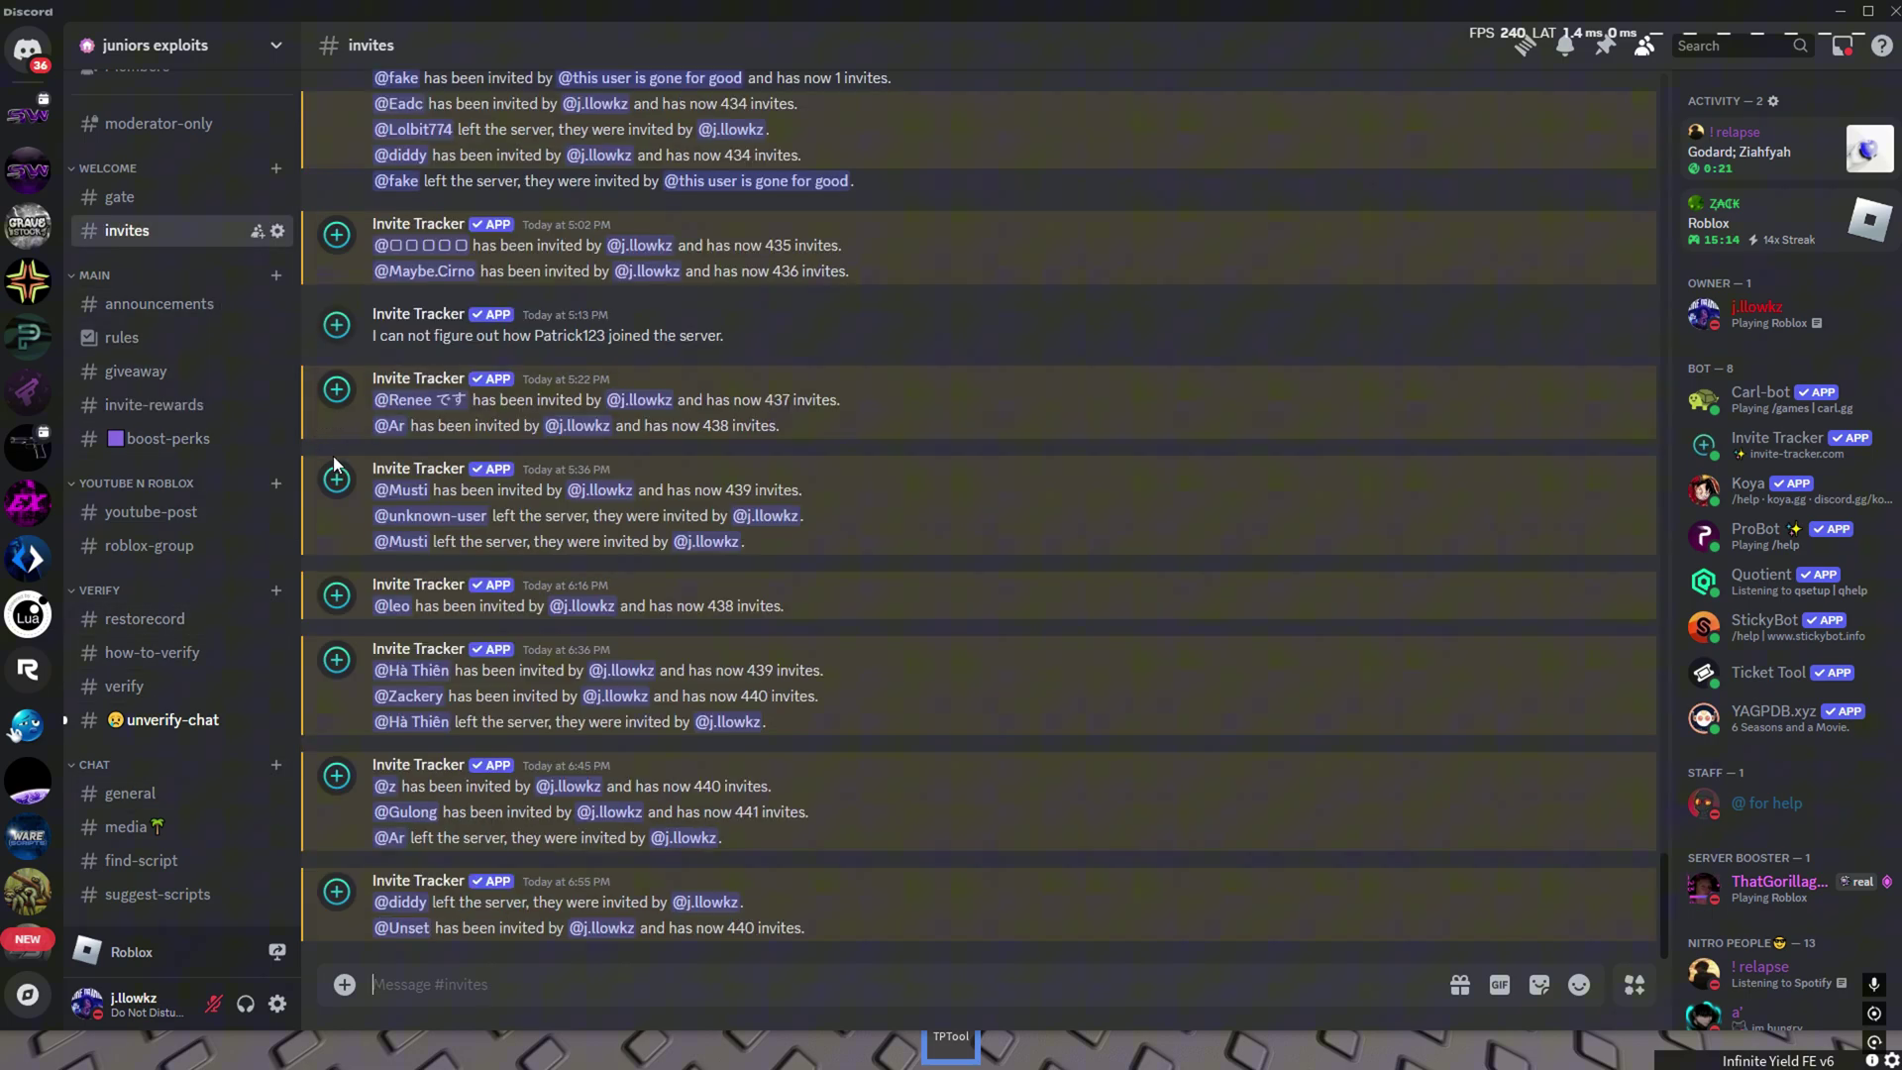
text(#)
key(BackSpace)
text(/invites)
click(478, 610)
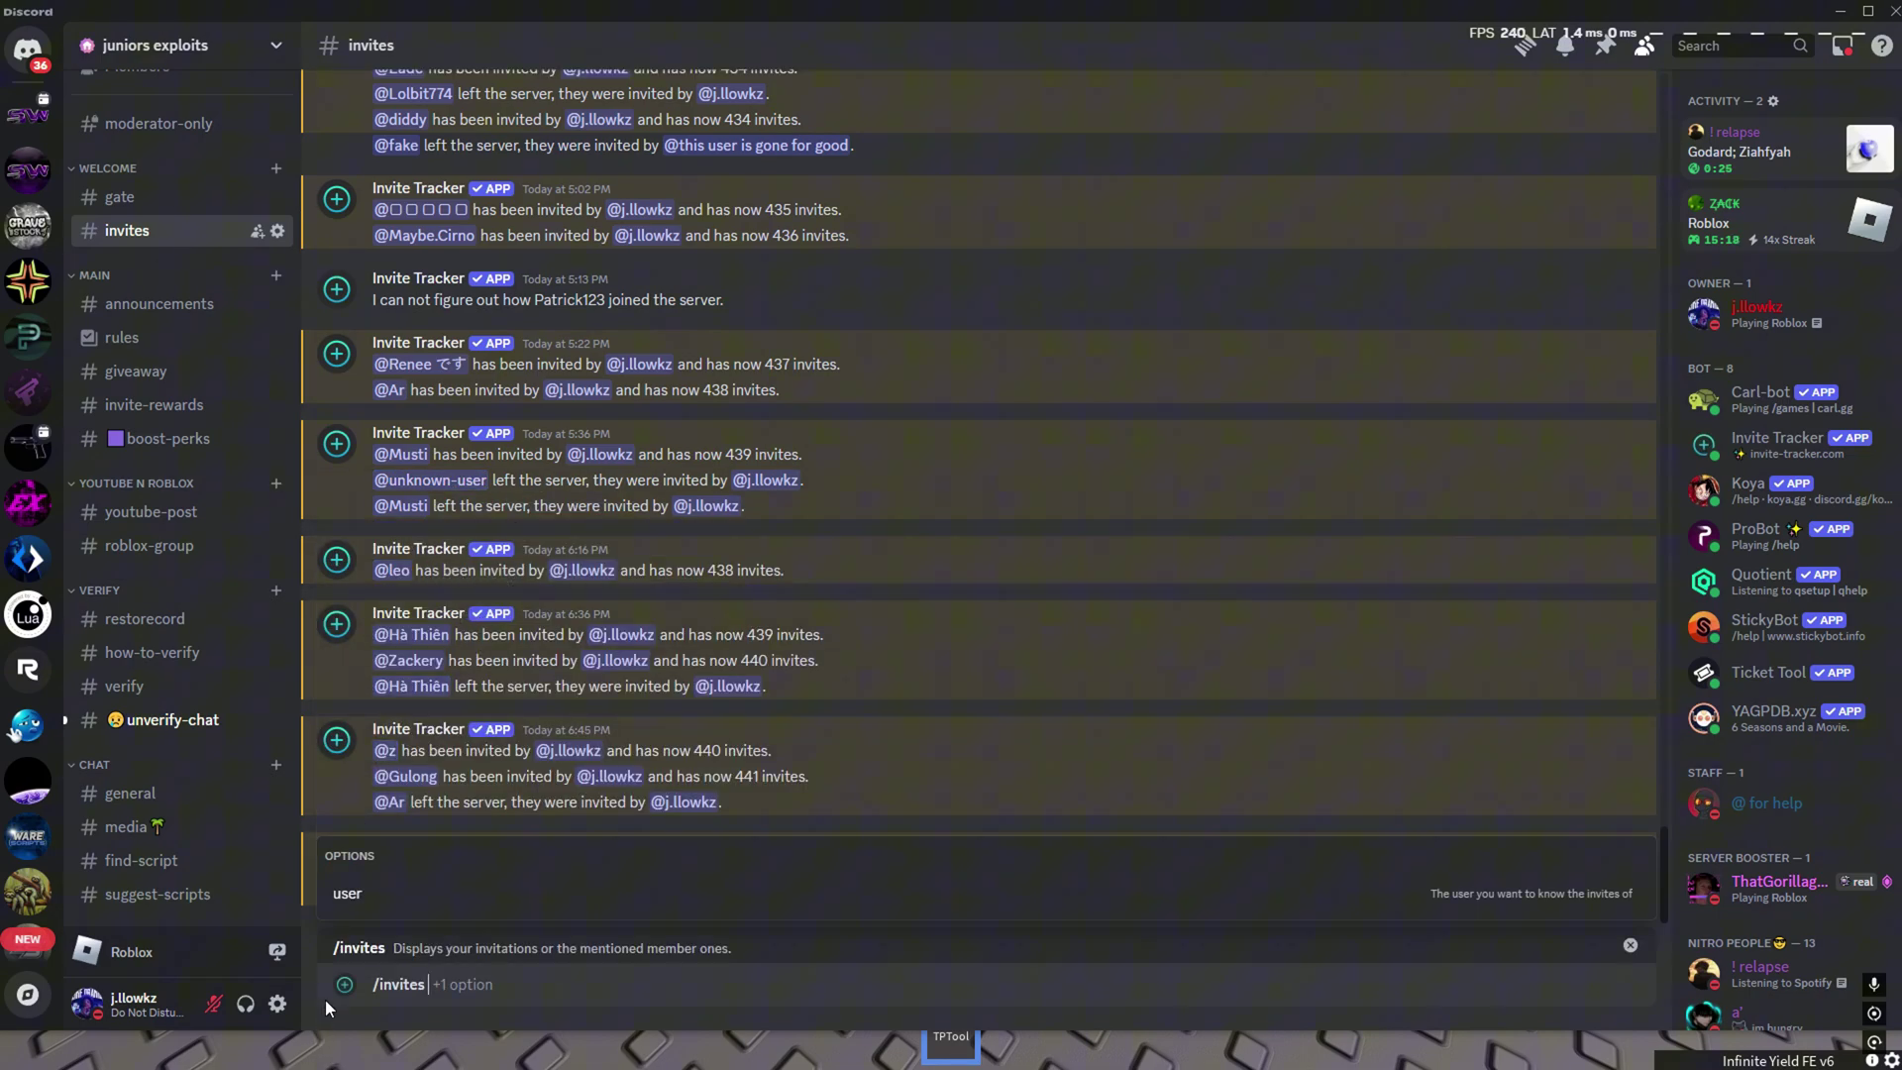
click(348, 895)
text(kj)
Step: Set the user to your own account, send it, then follow #invite-rewards' #roblox-group link
key(BackSpace)
key(BackSpace)
click(371, 545)
key(Return)
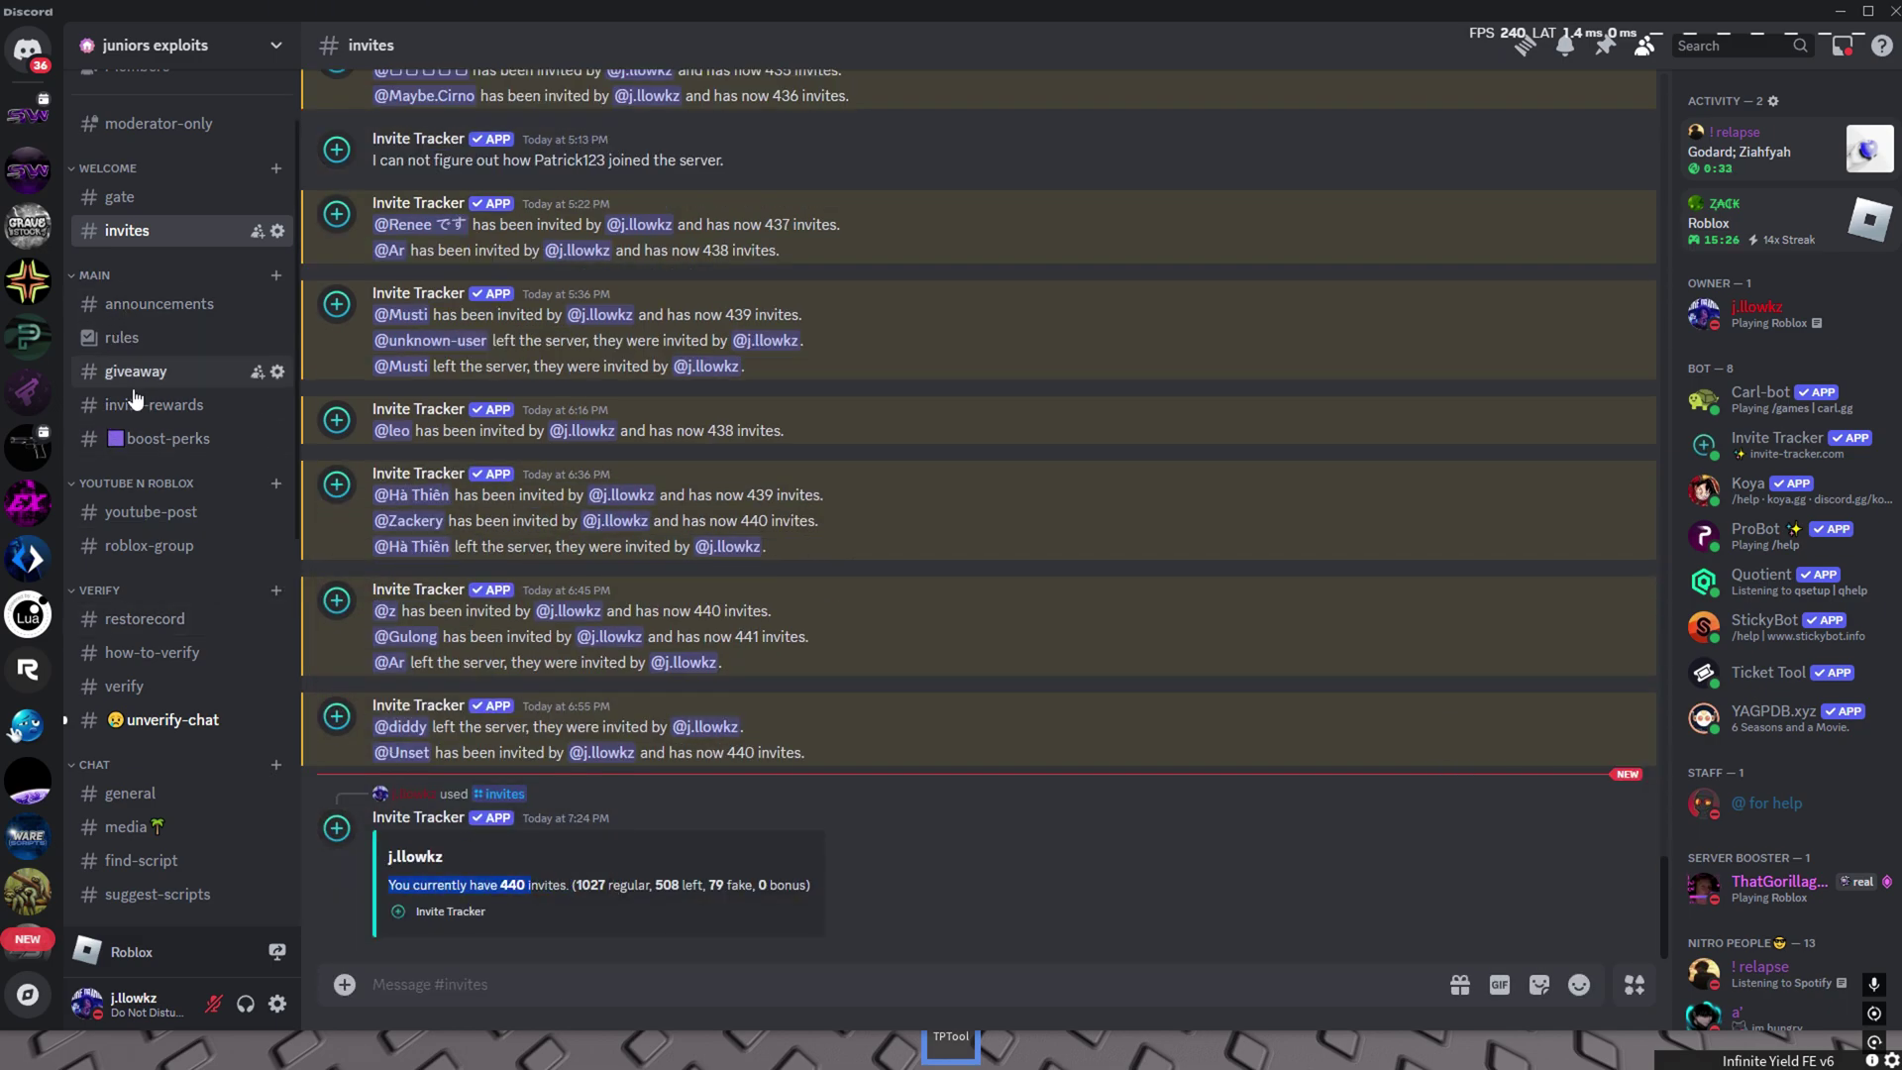
click(149, 405)
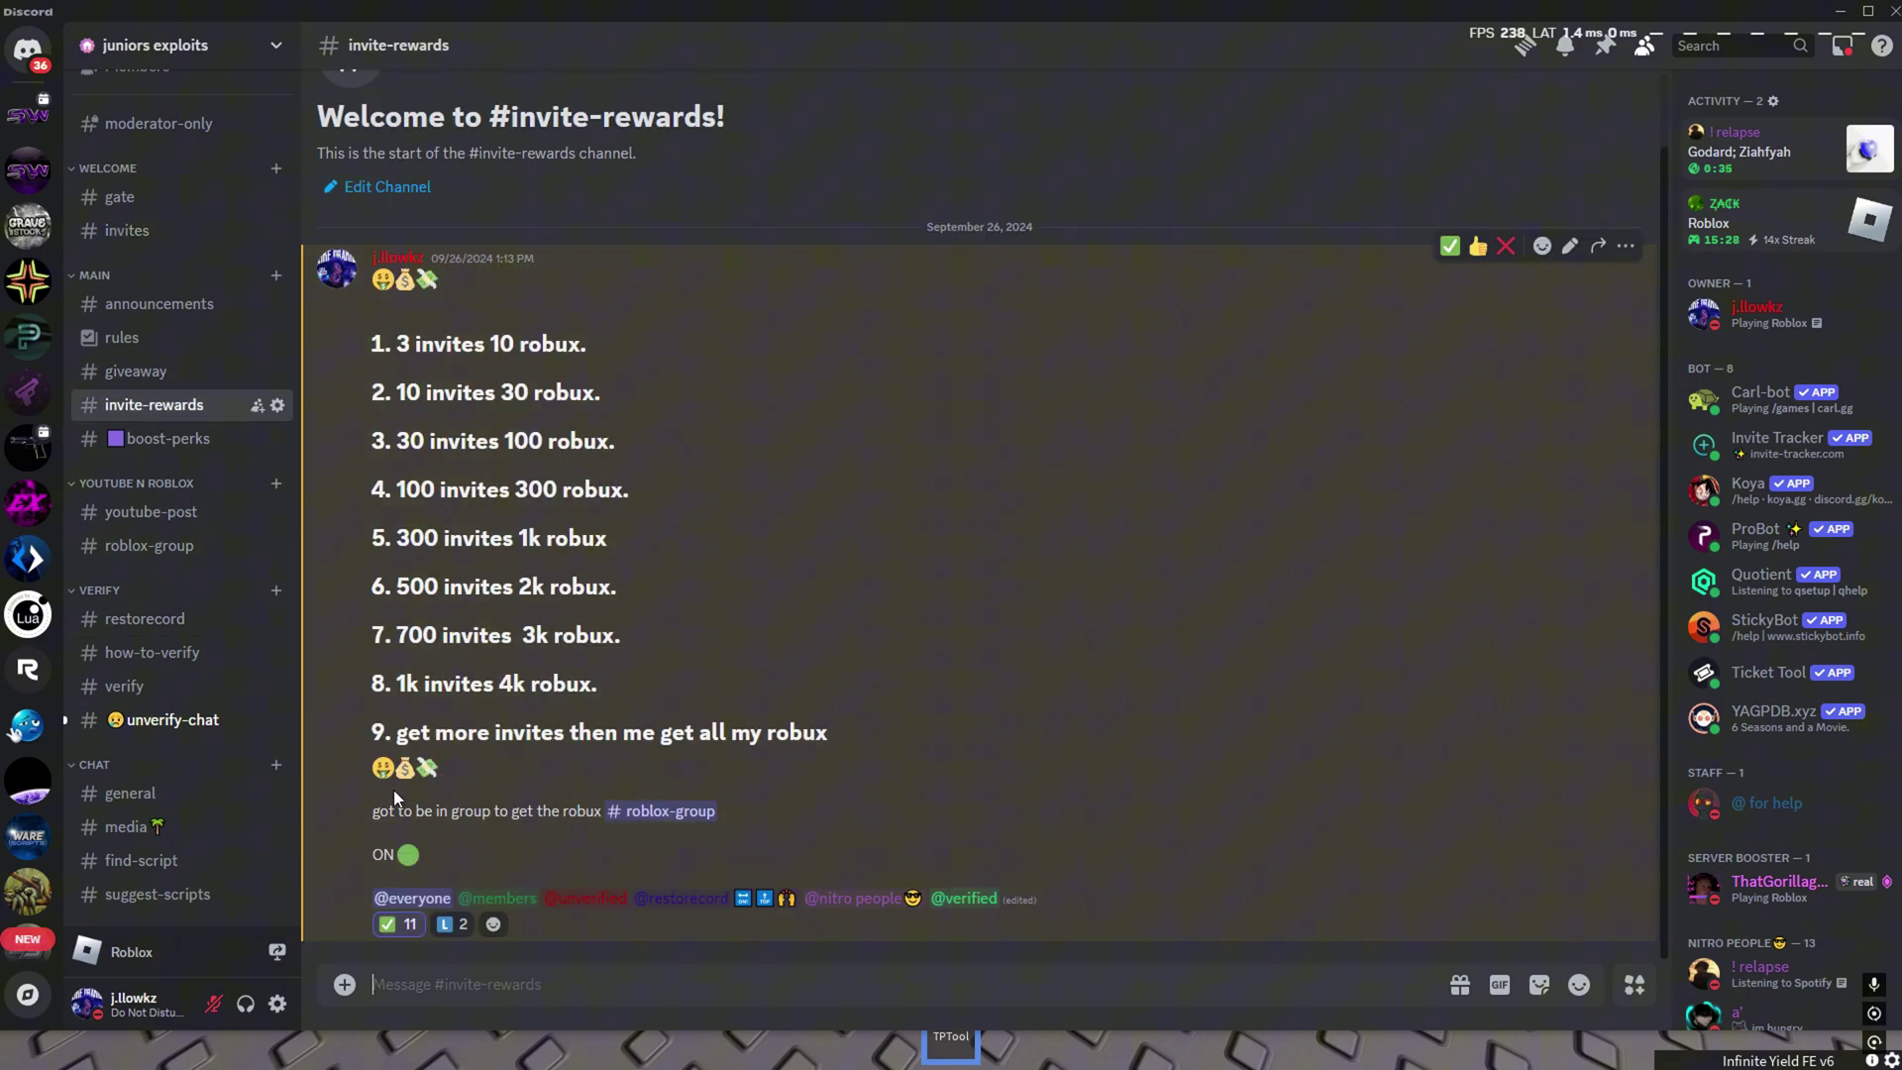
click(643, 814)
Step: Open the Roblox group page and its owner's profile, then return to the game
click(531, 930)
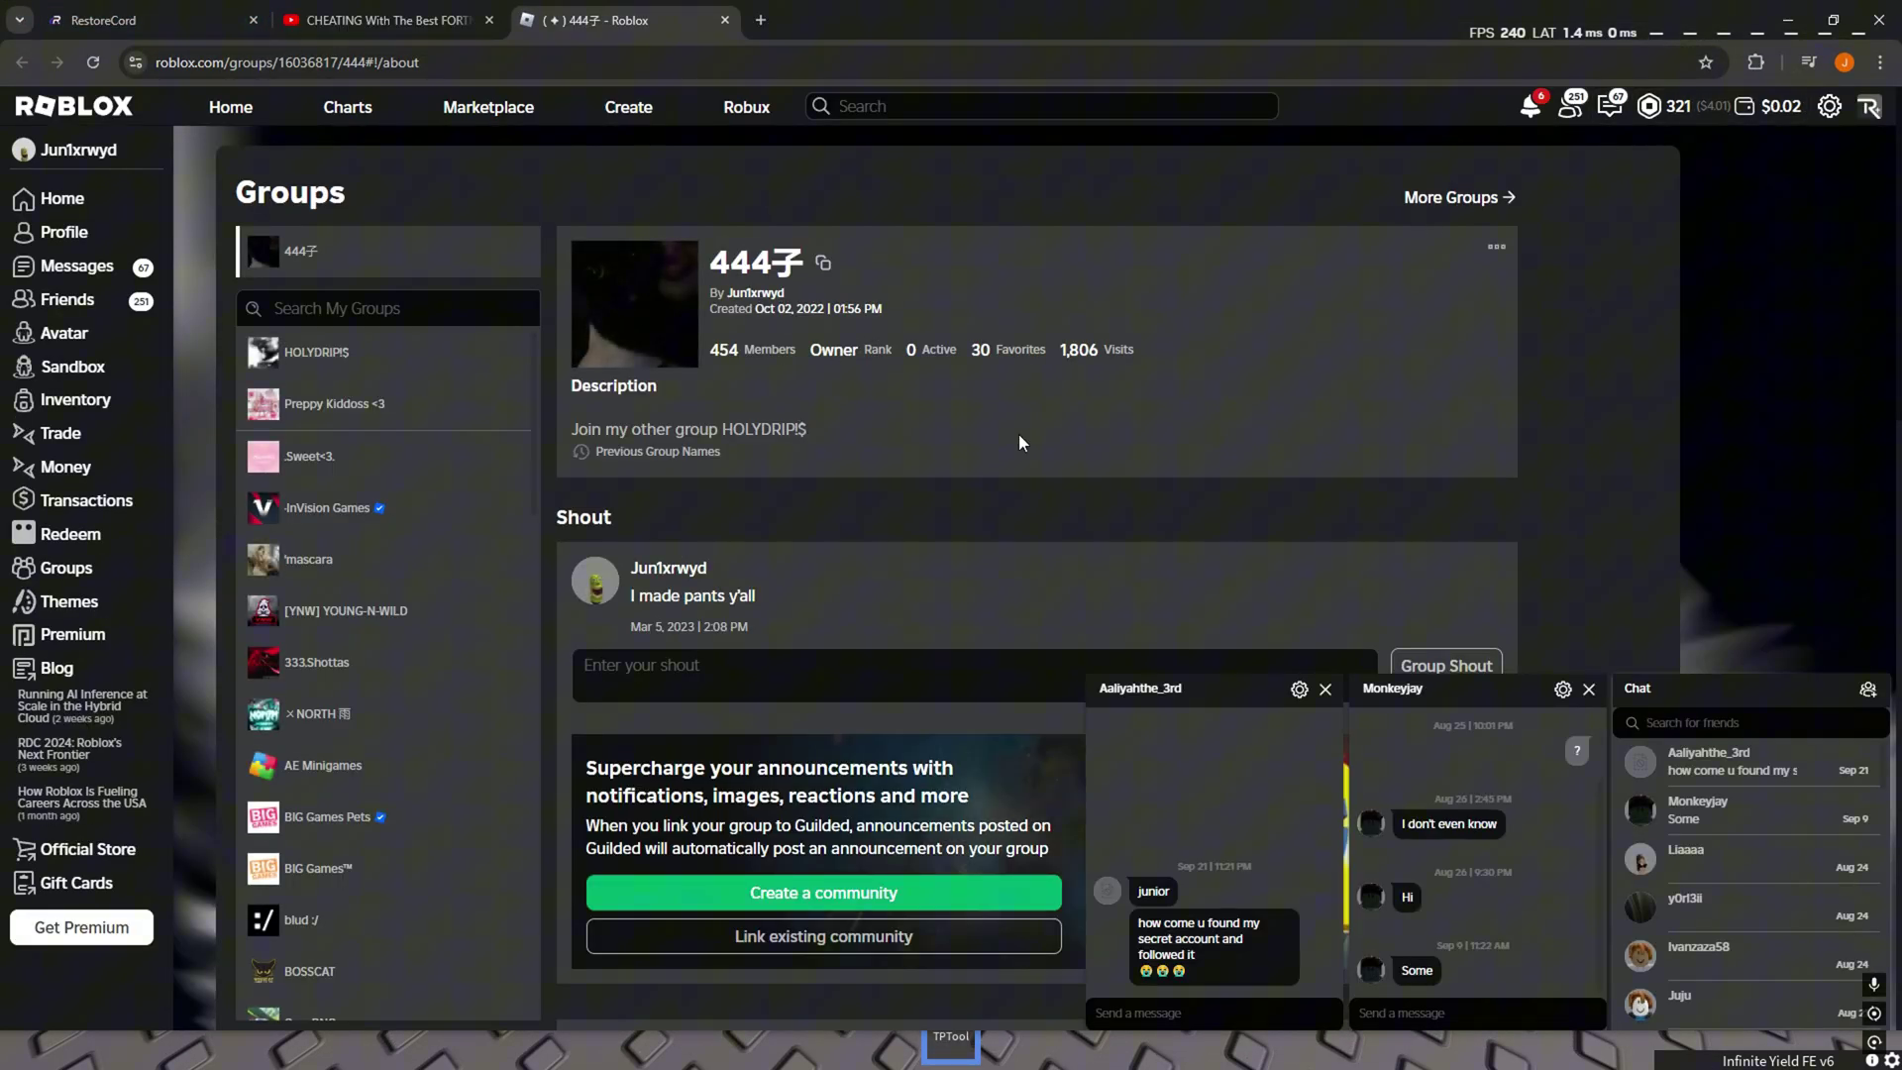
click(590, 585)
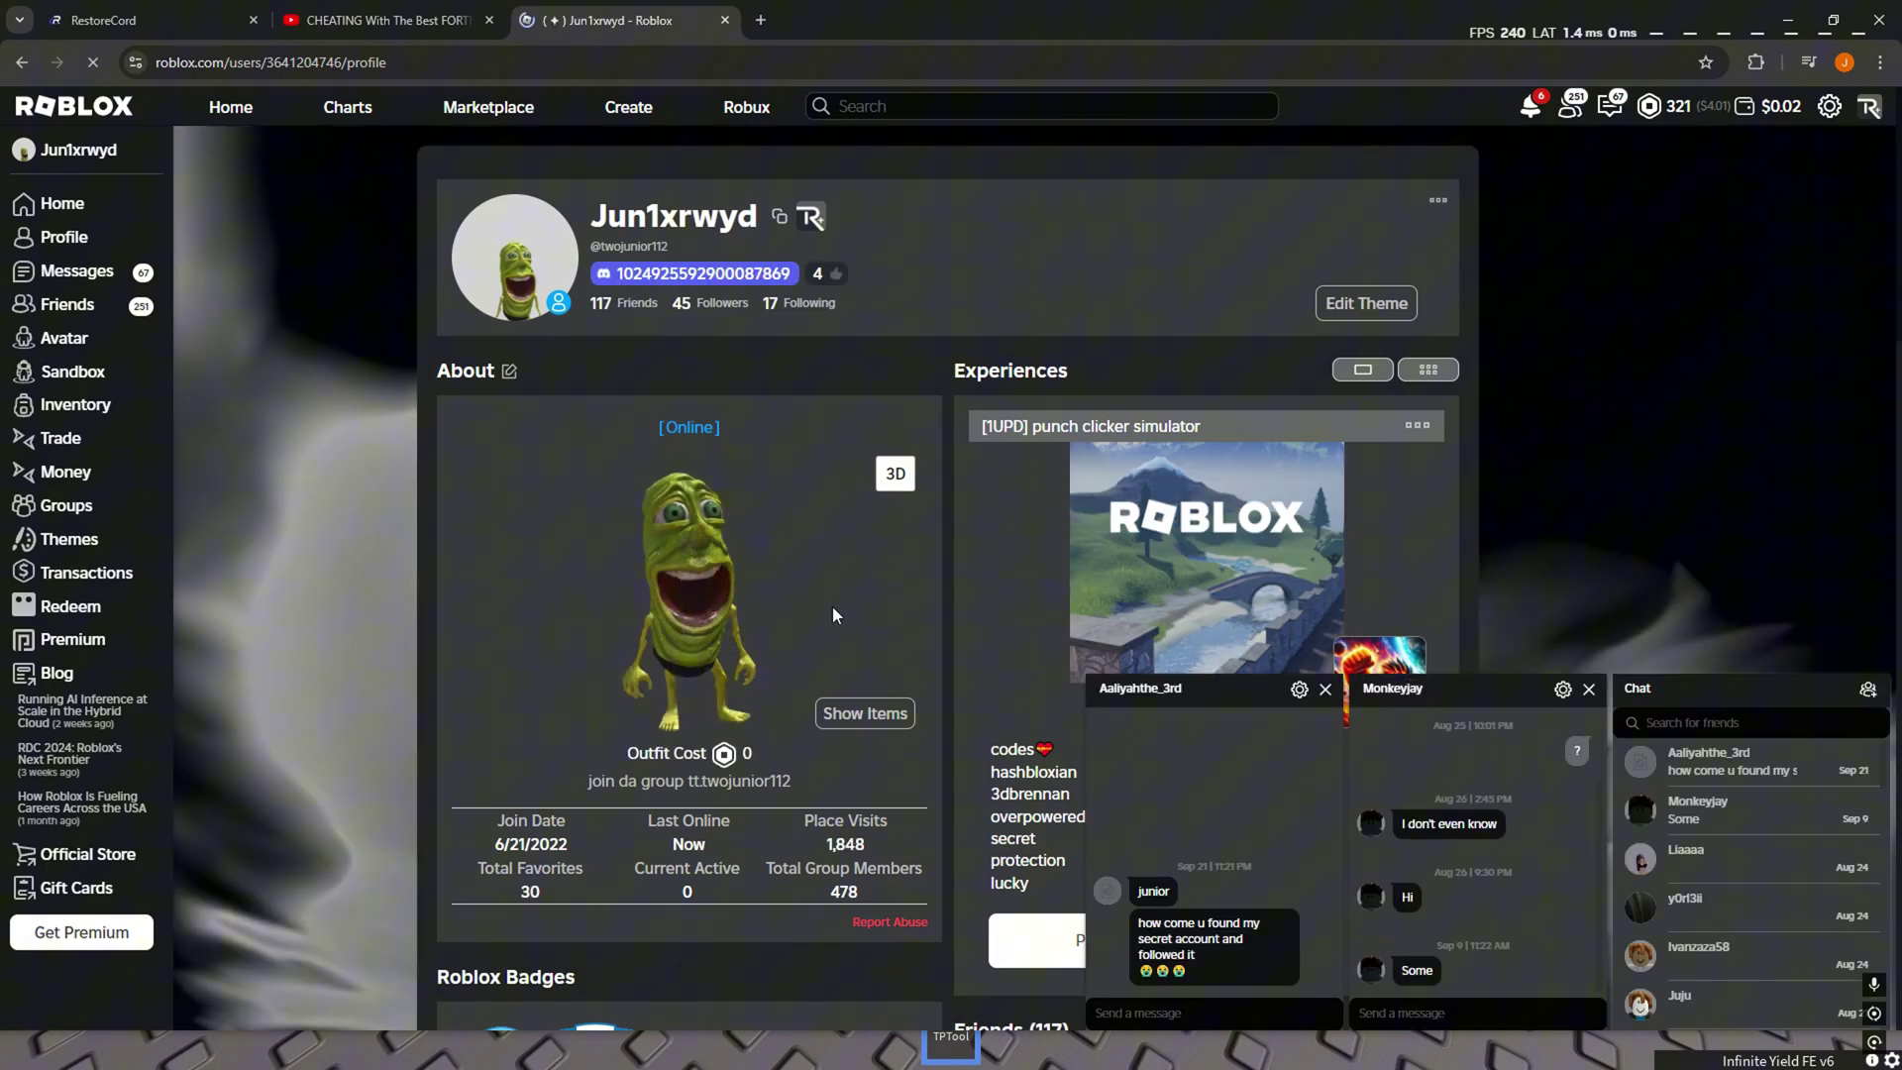
scroll(767, 798, down, 1)
scroll(524, 498, up, 1)
click(590, 1037)
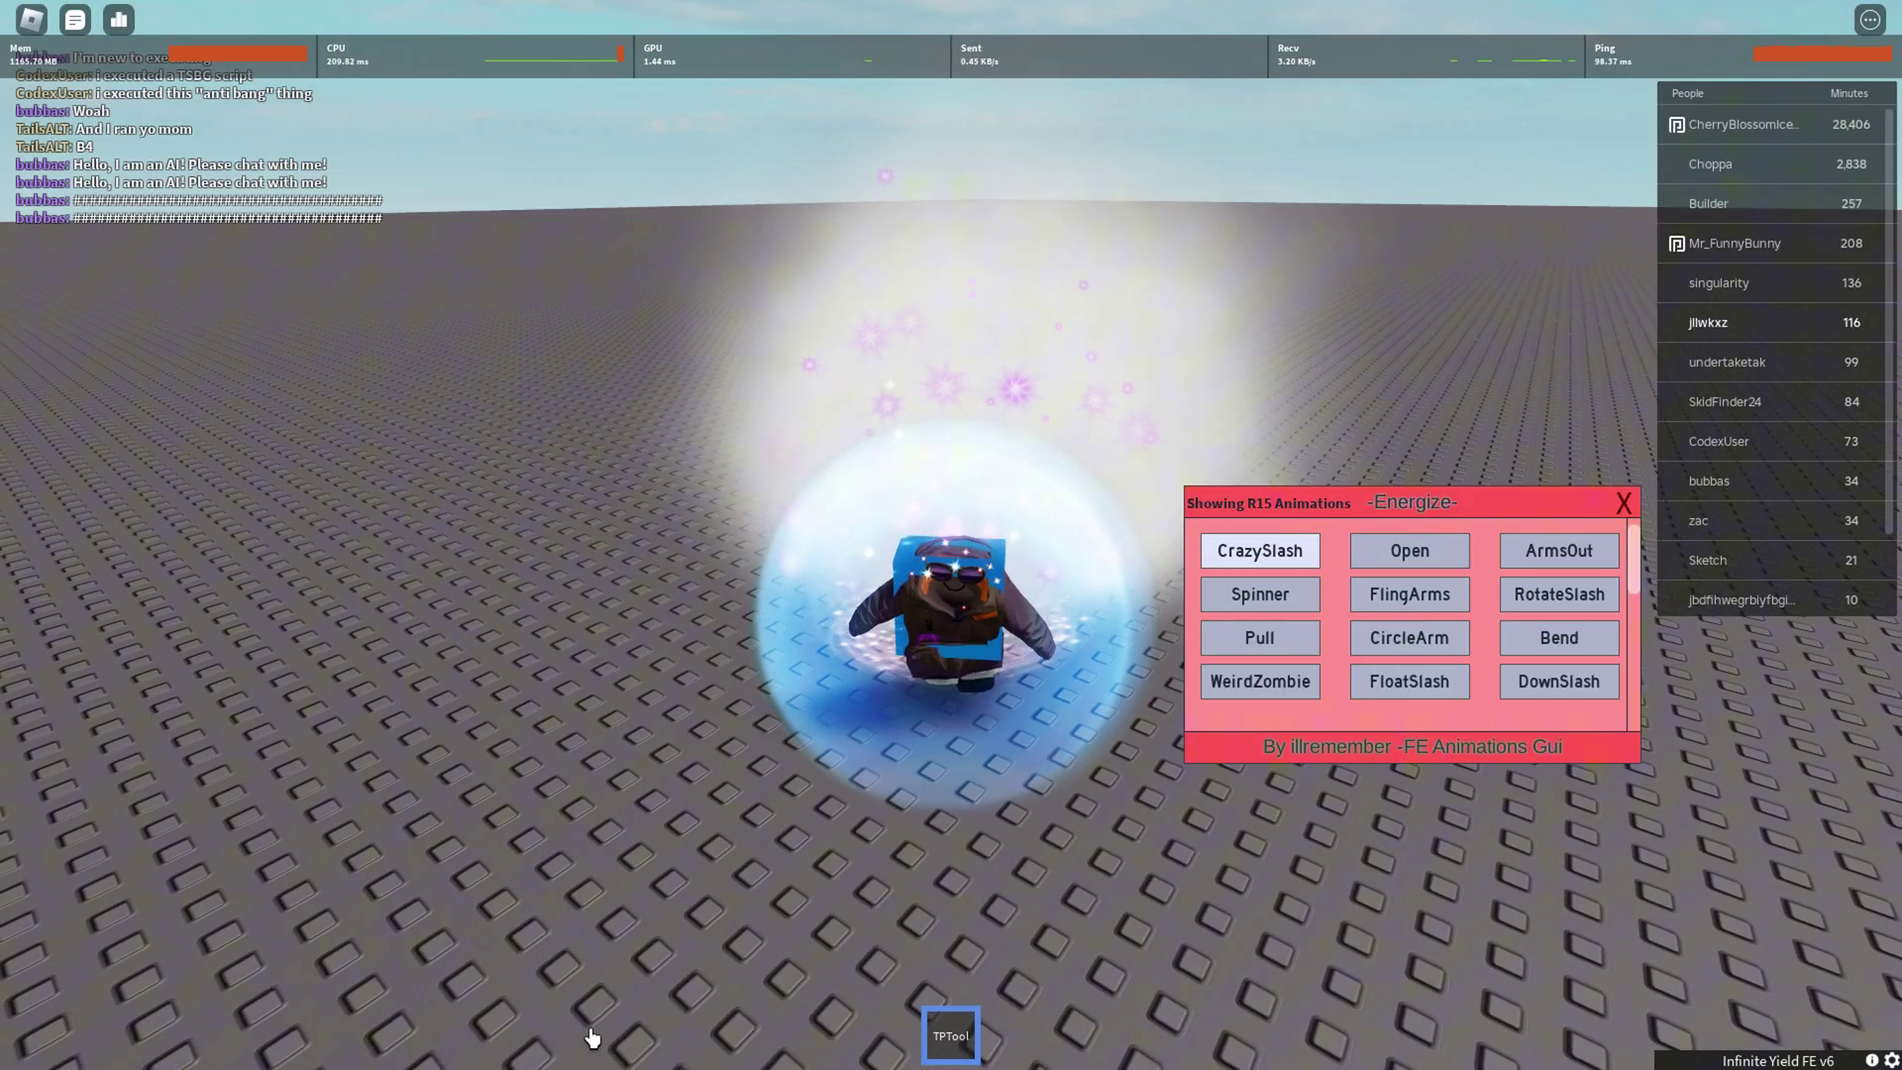
scroll(723, 743, up, 5)
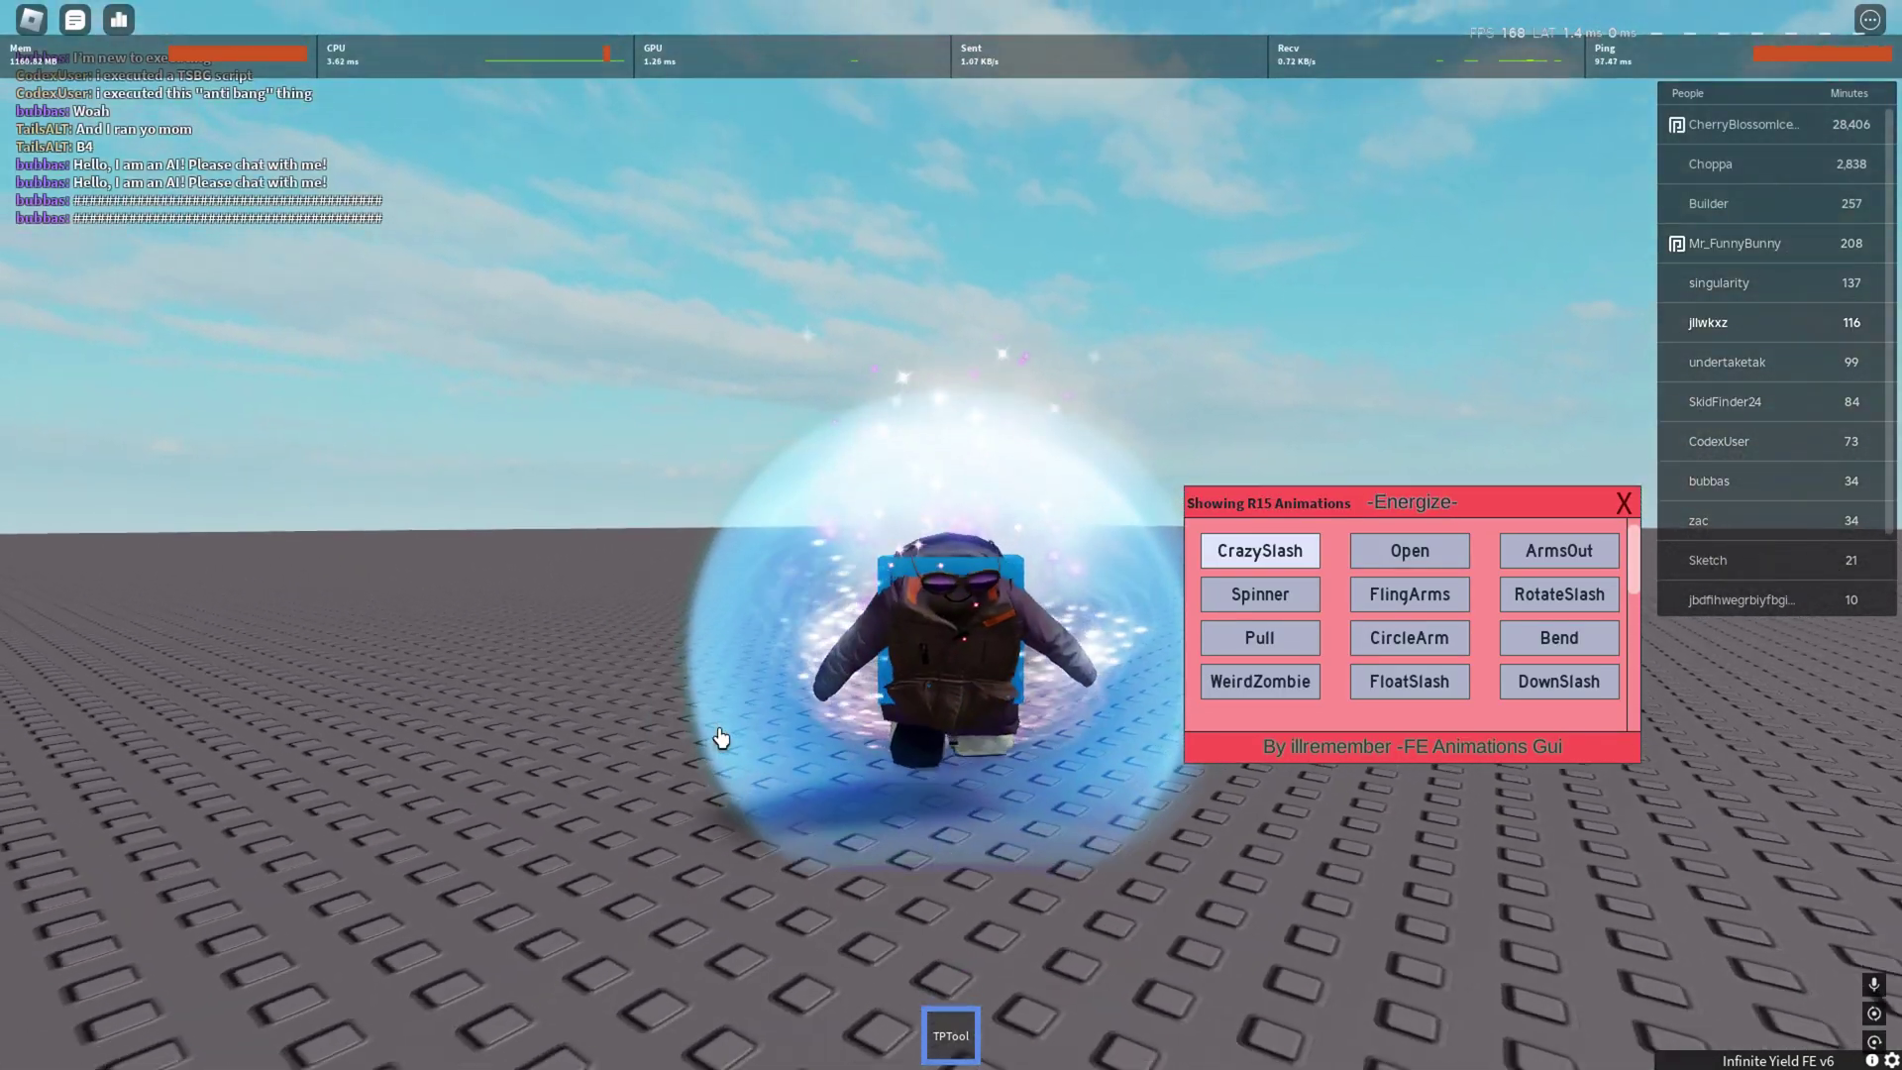
key(super)
Step: Open the Jun1xrwyd YouTube channel page, then check the clock and the Create menu
click(603, 1052)
click(383, 19)
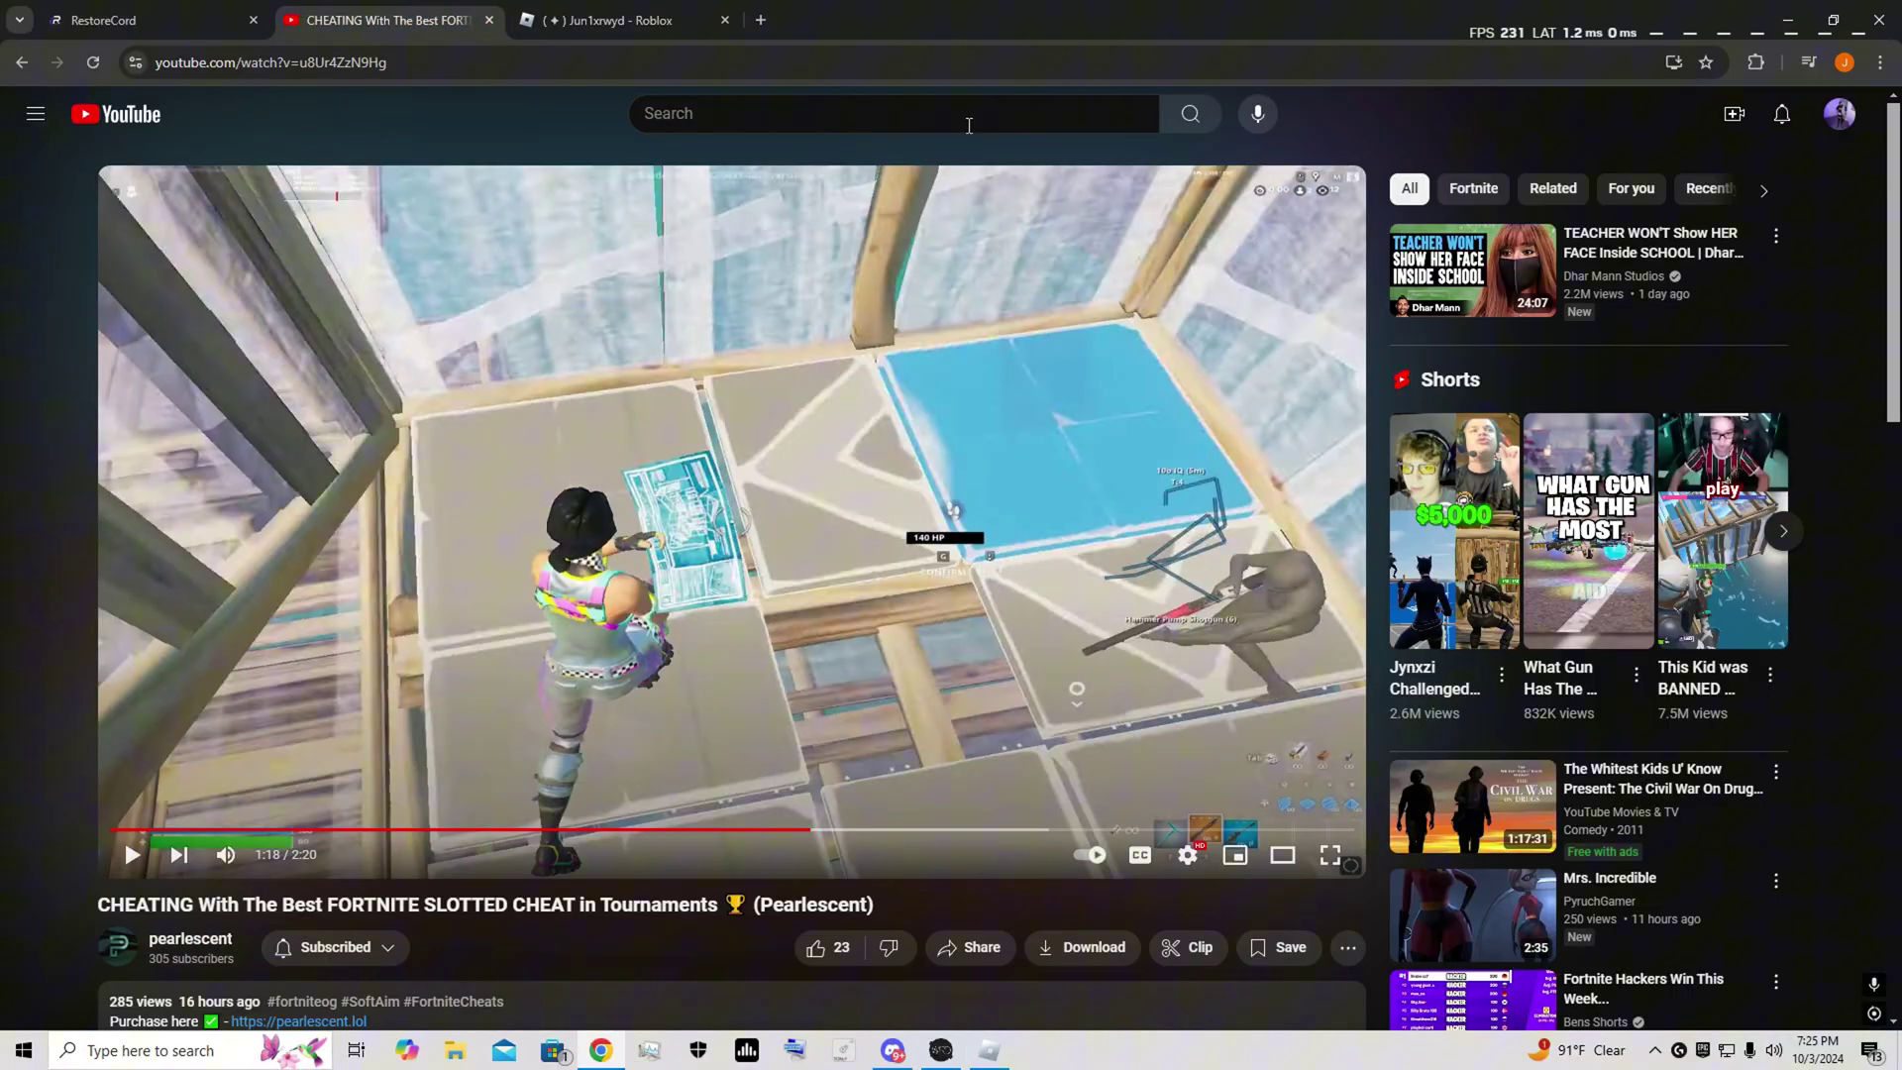
click(1841, 116)
click(1700, 197)
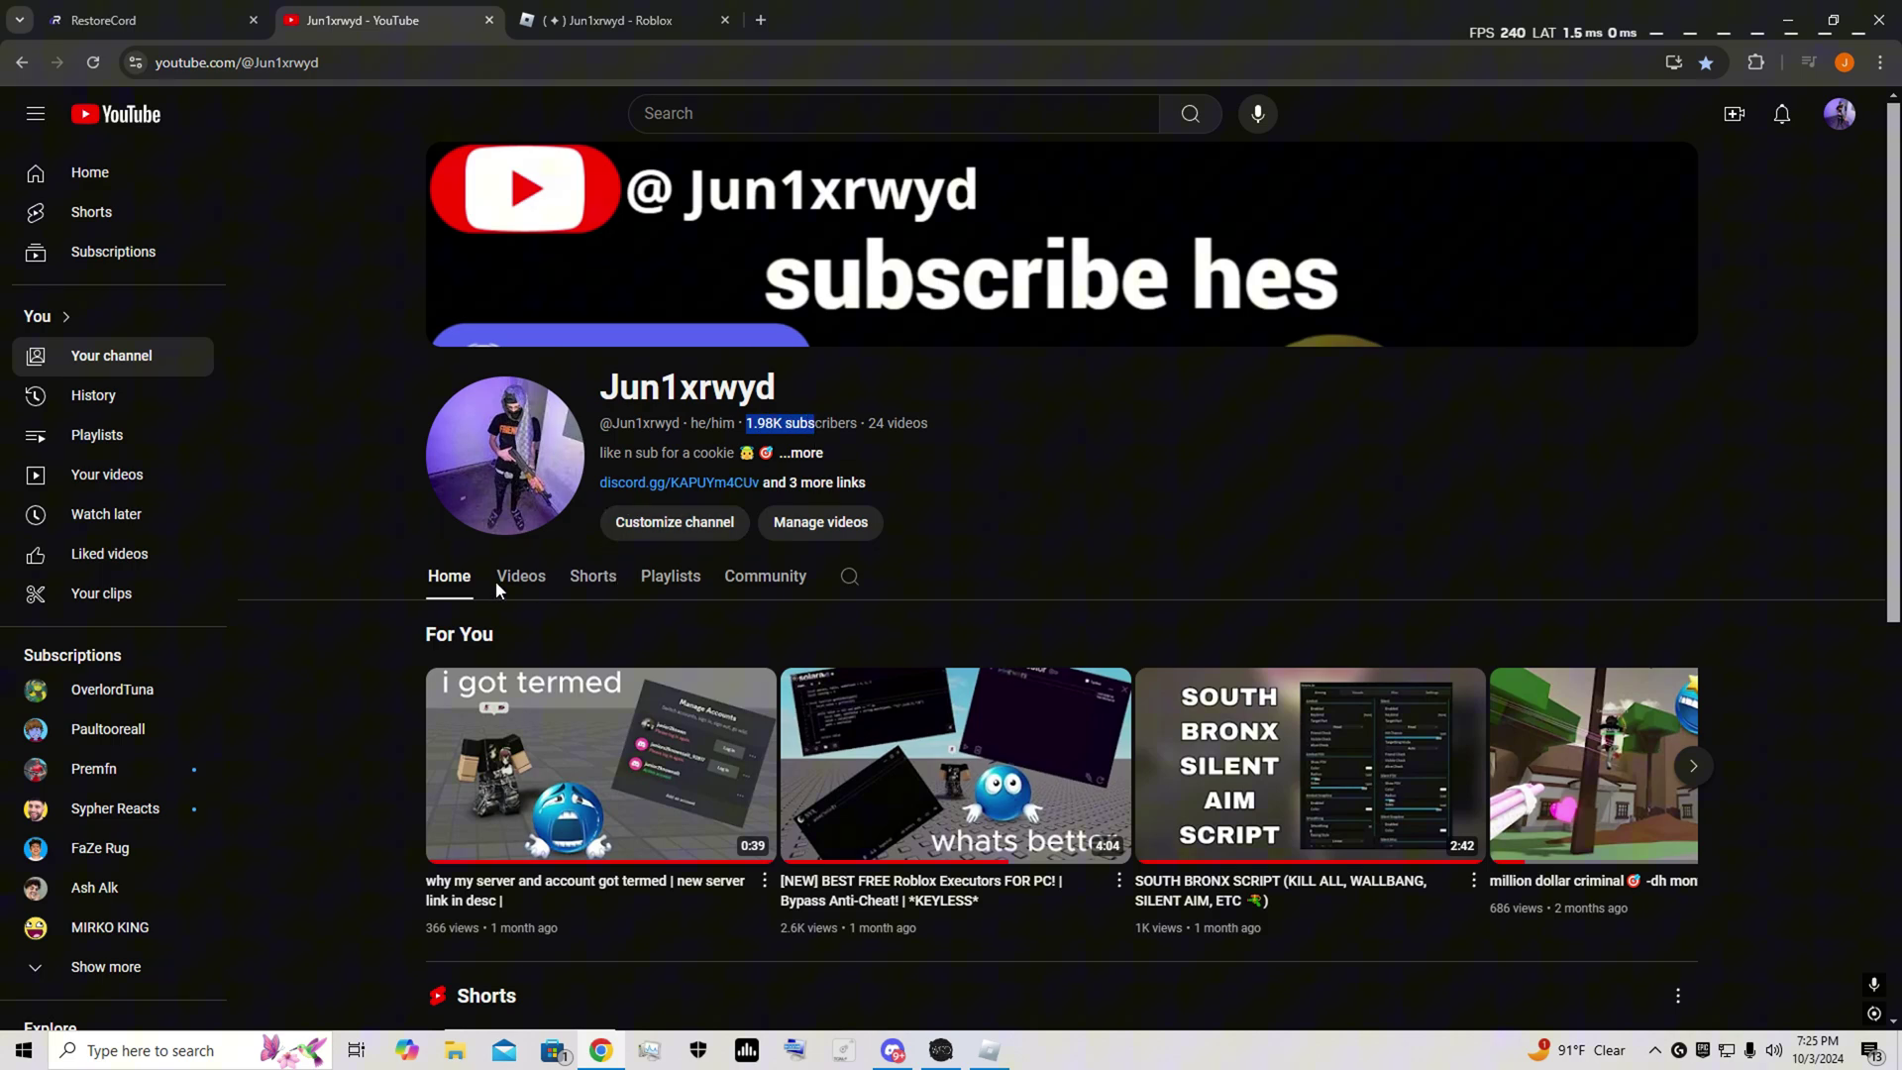
click(1836, 1052)
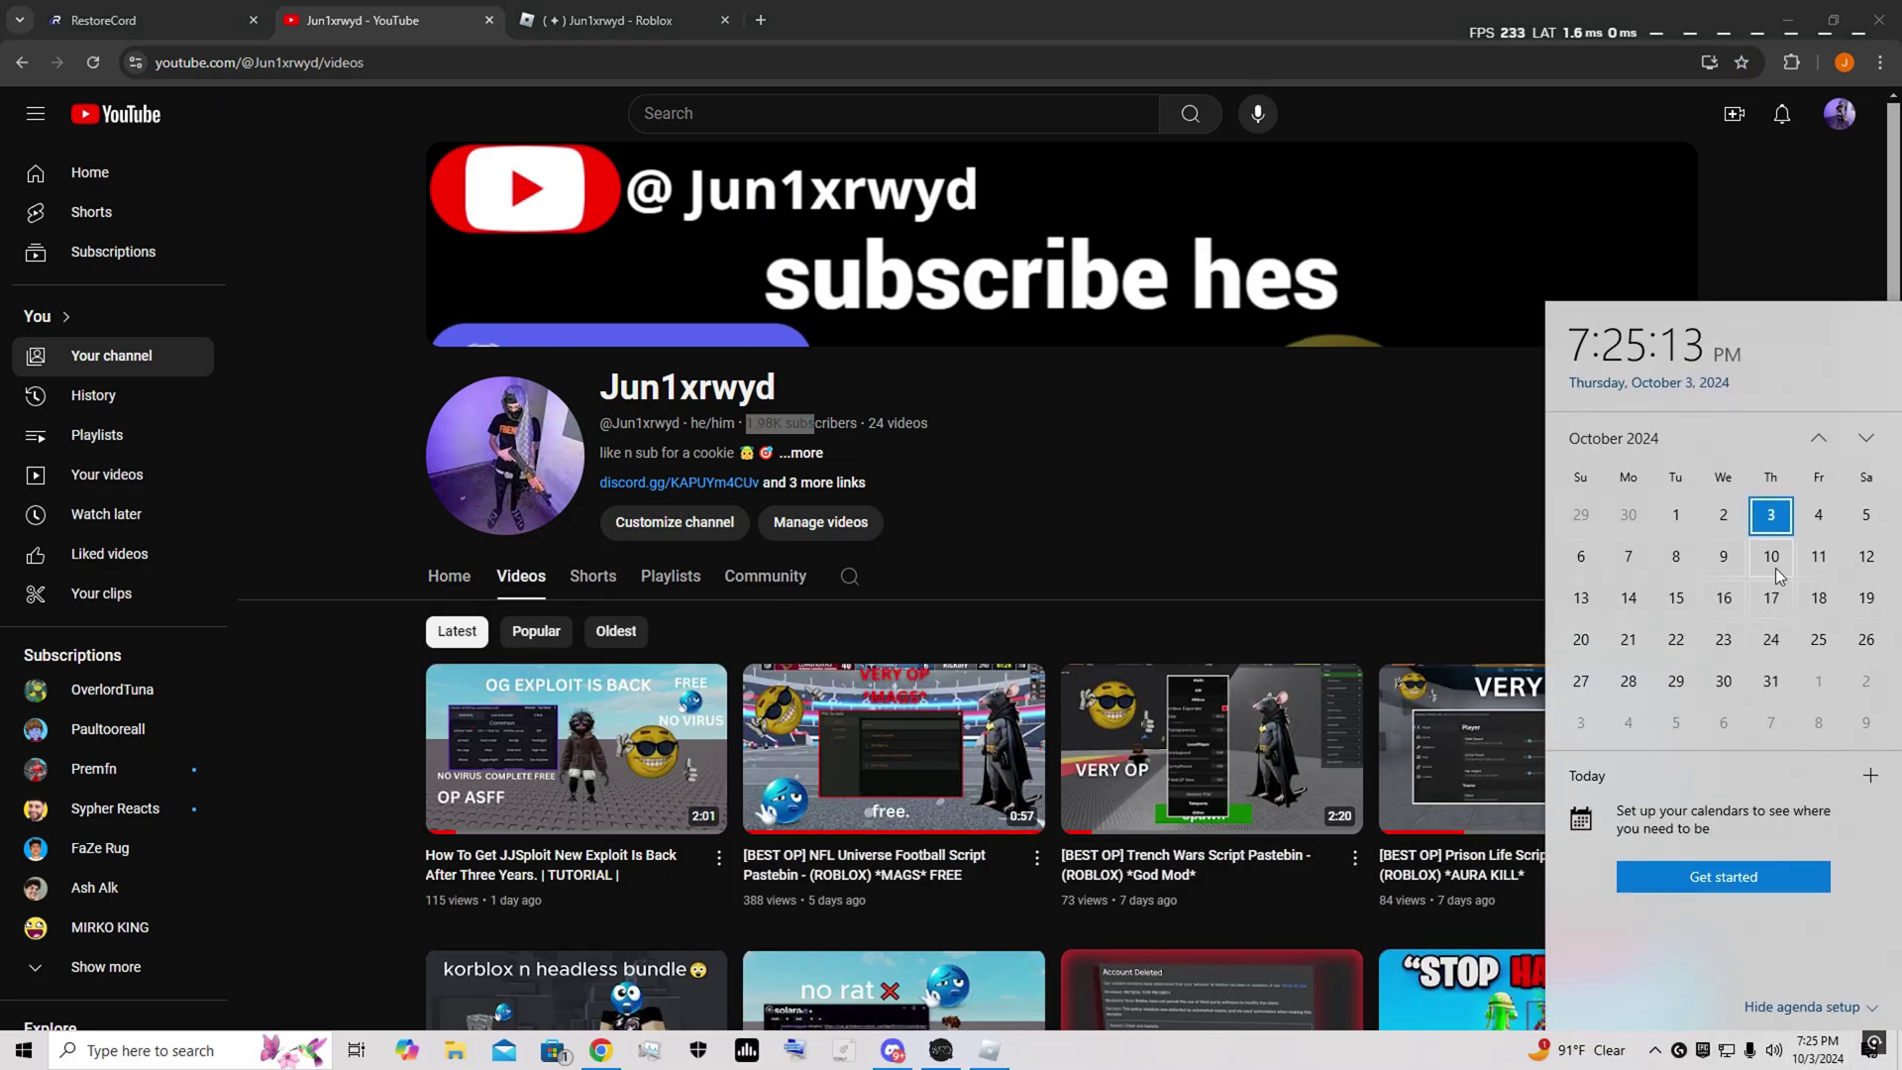
click(1730, 114)
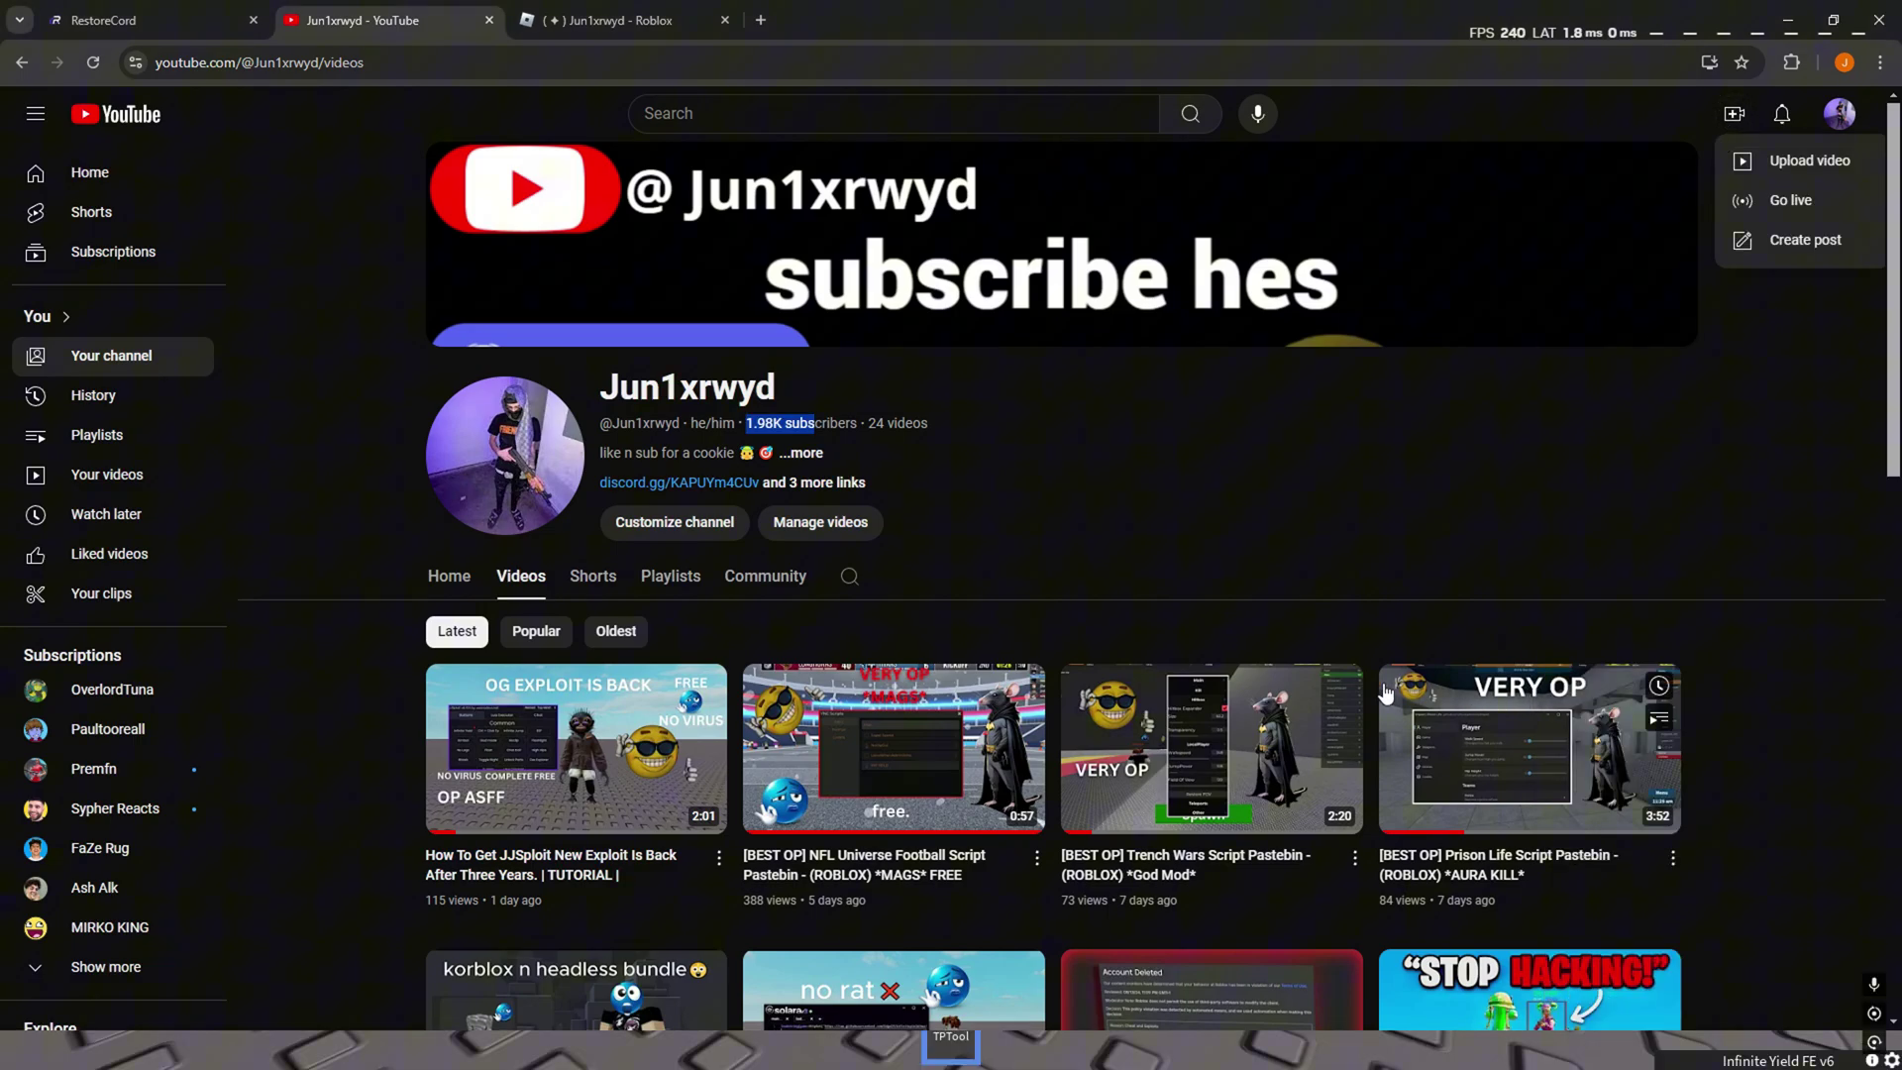